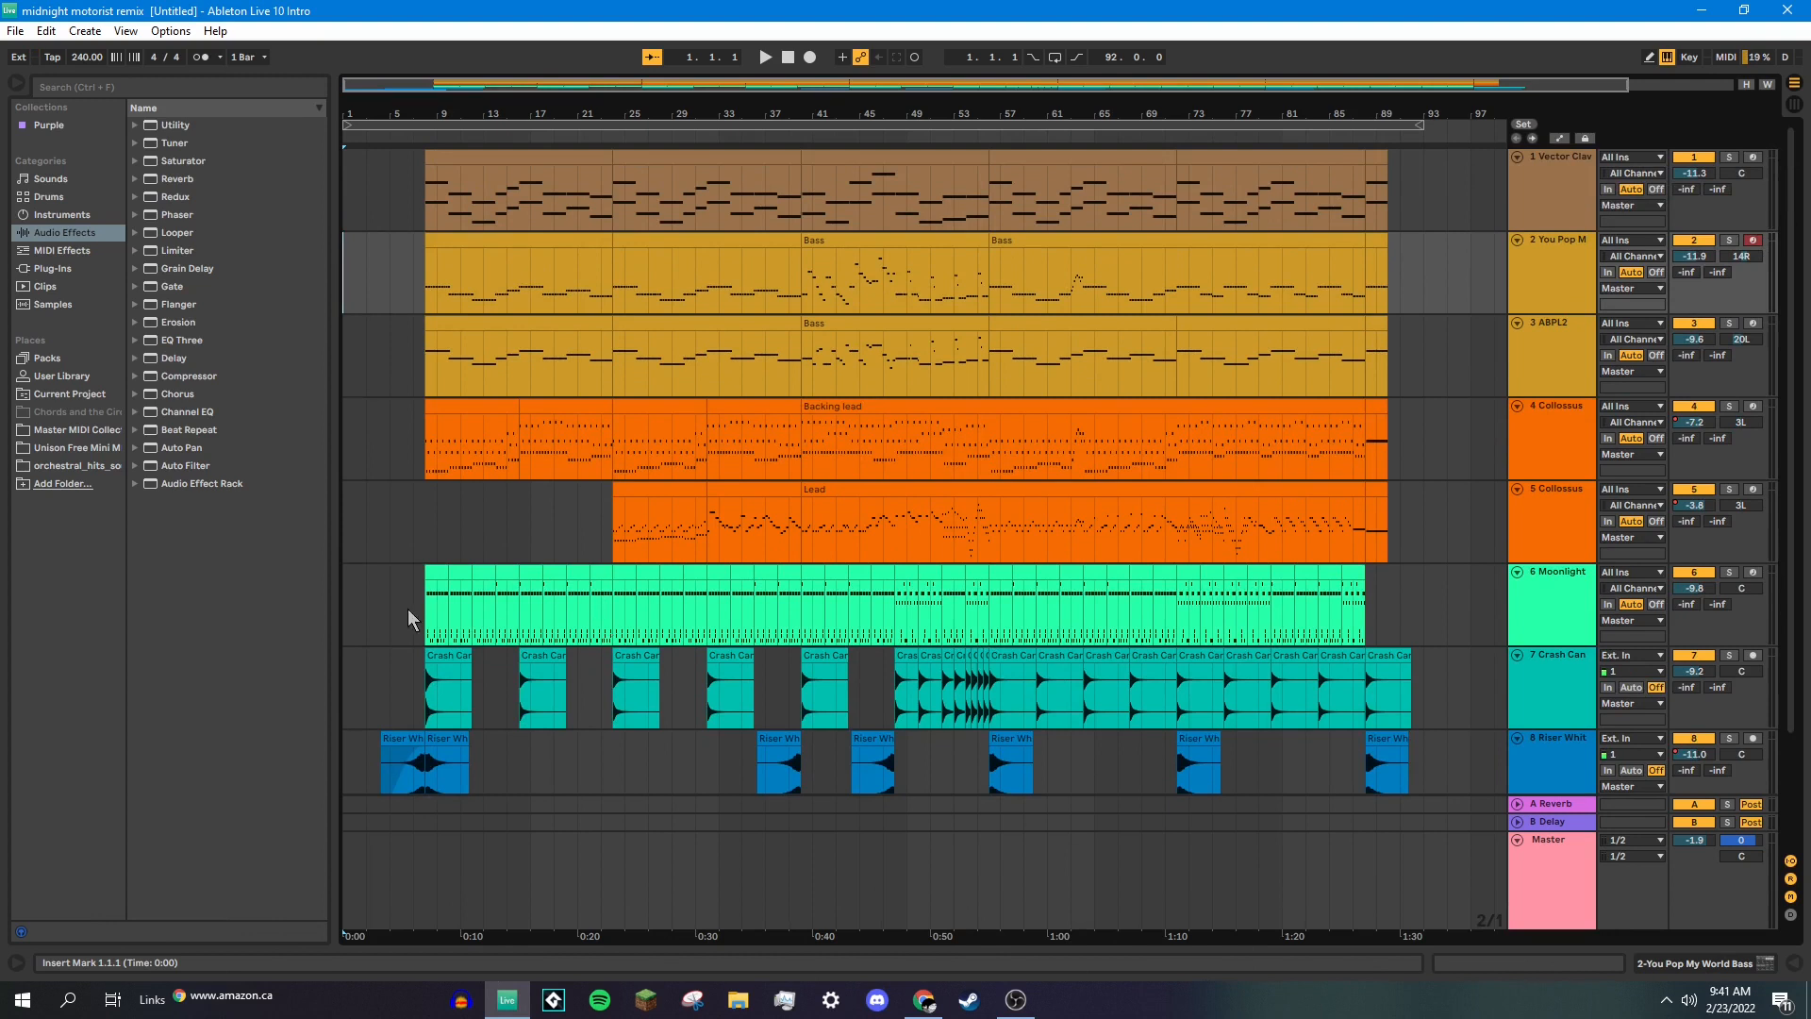
pyautogui.scroll(-3, 403, 596)
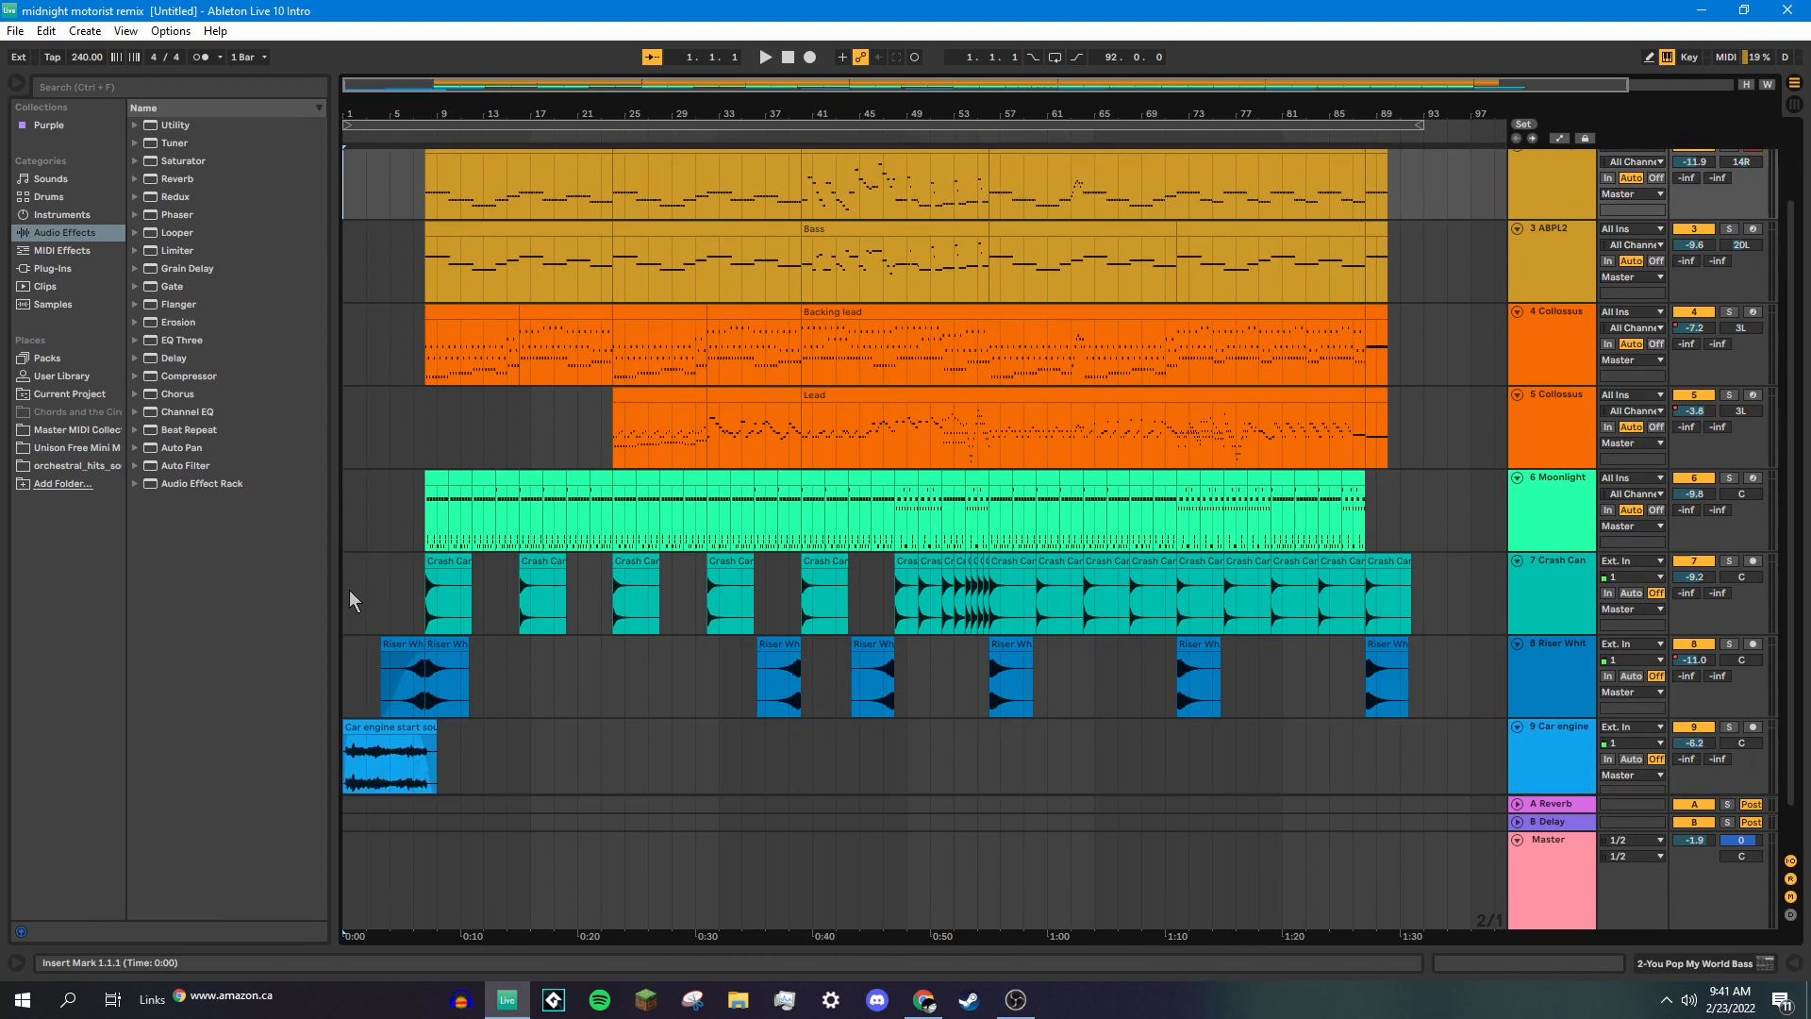
pyautogui.click(353, 592)
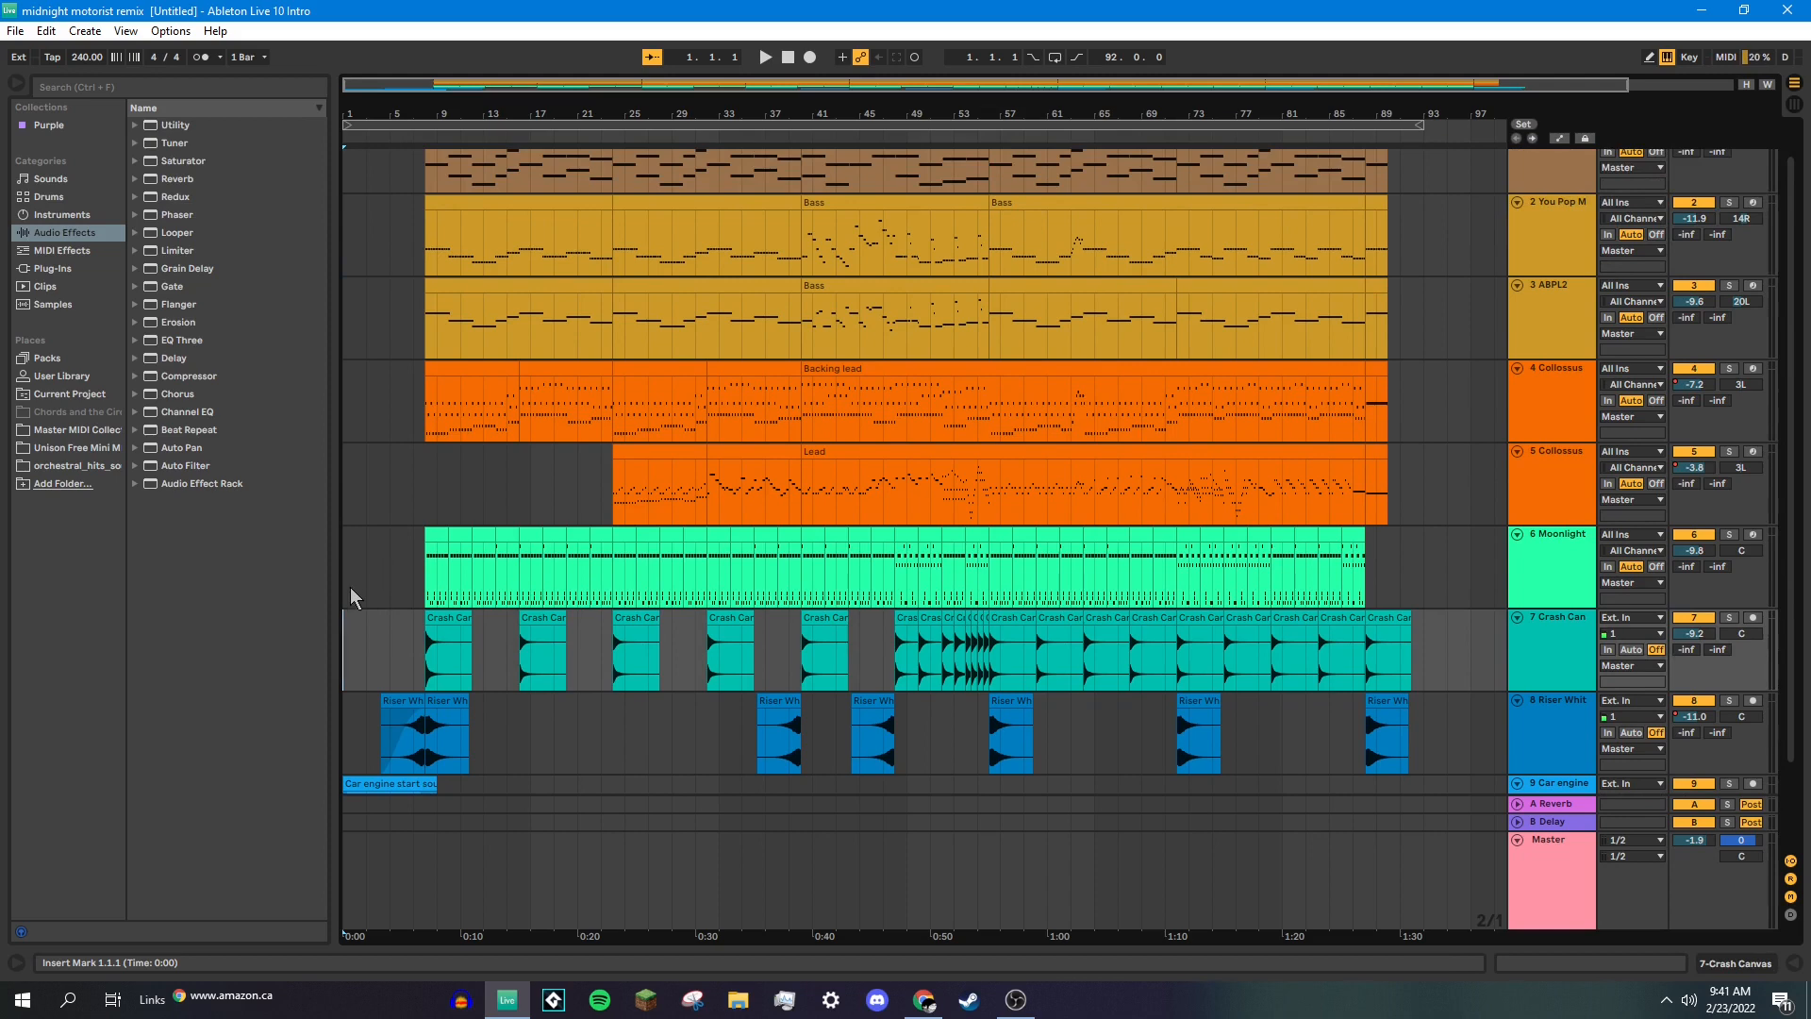
pyautogui.scroll(-1, 451, 653)
pyautogui.scroll(2, 600, 491)
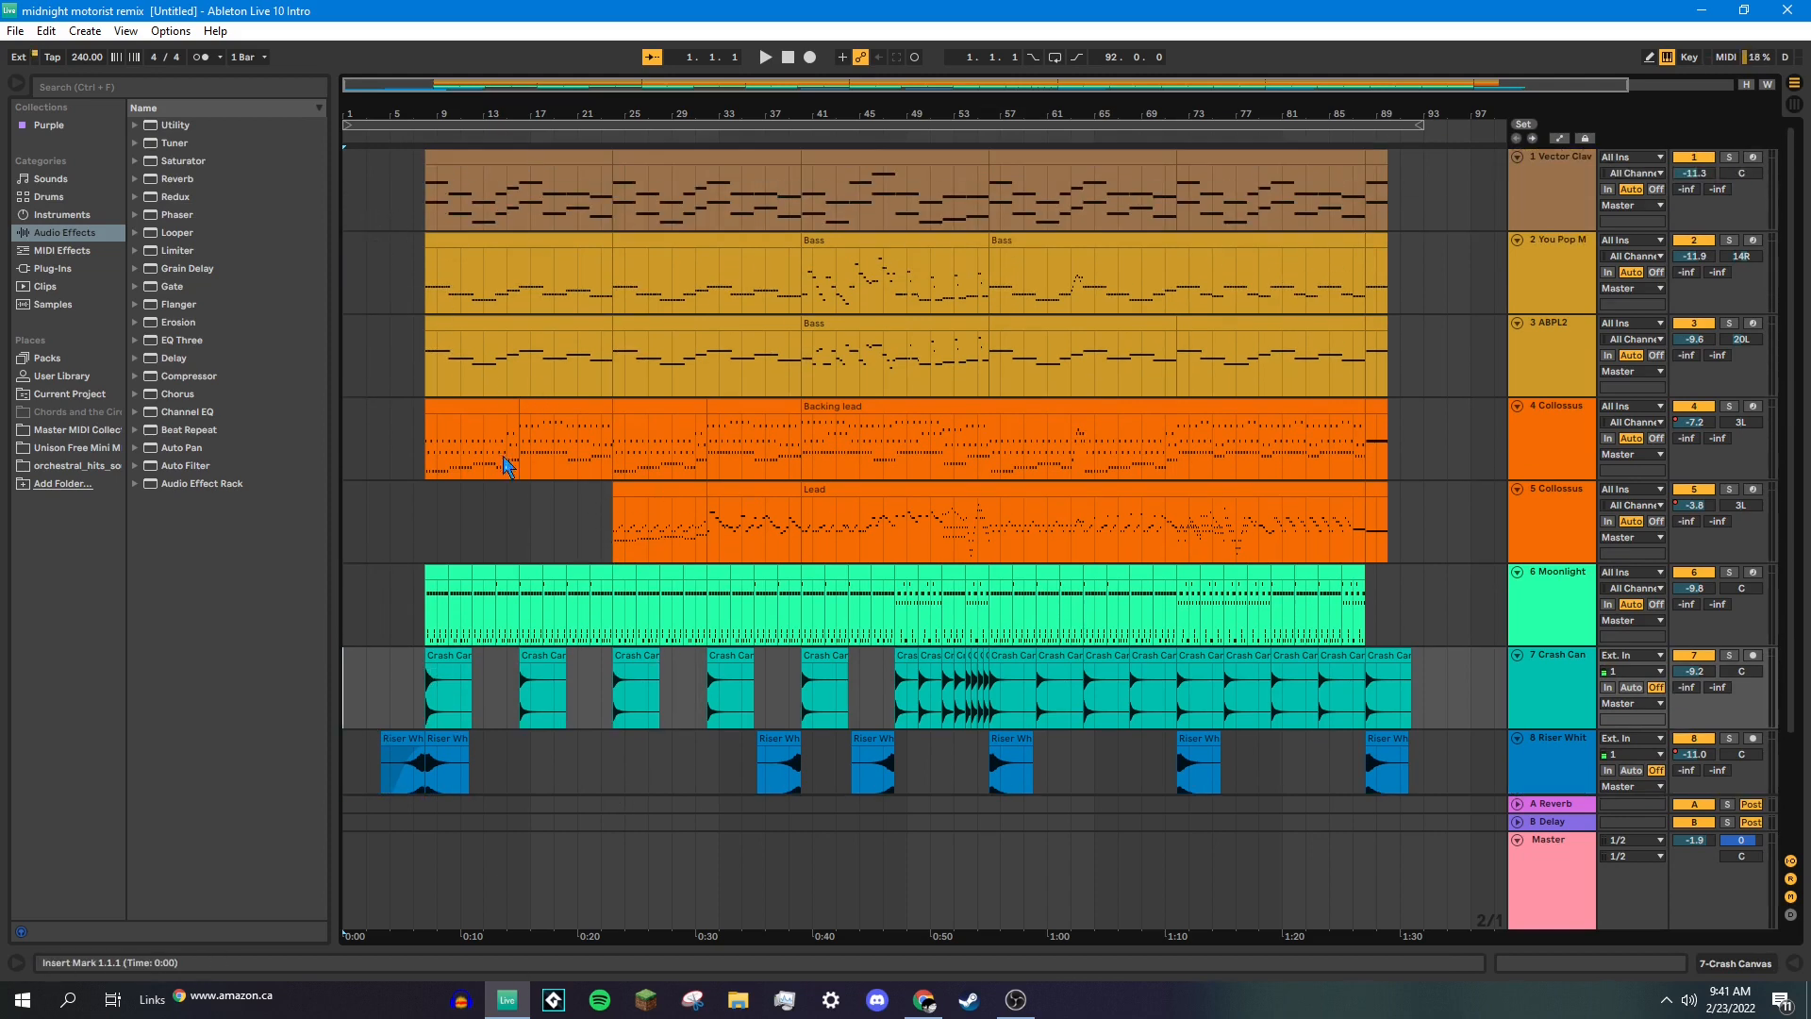
# Solo the Car engine track and play it from the start of the song, then check its device chain.
pyautogui.scroll(-3, 446, 462)
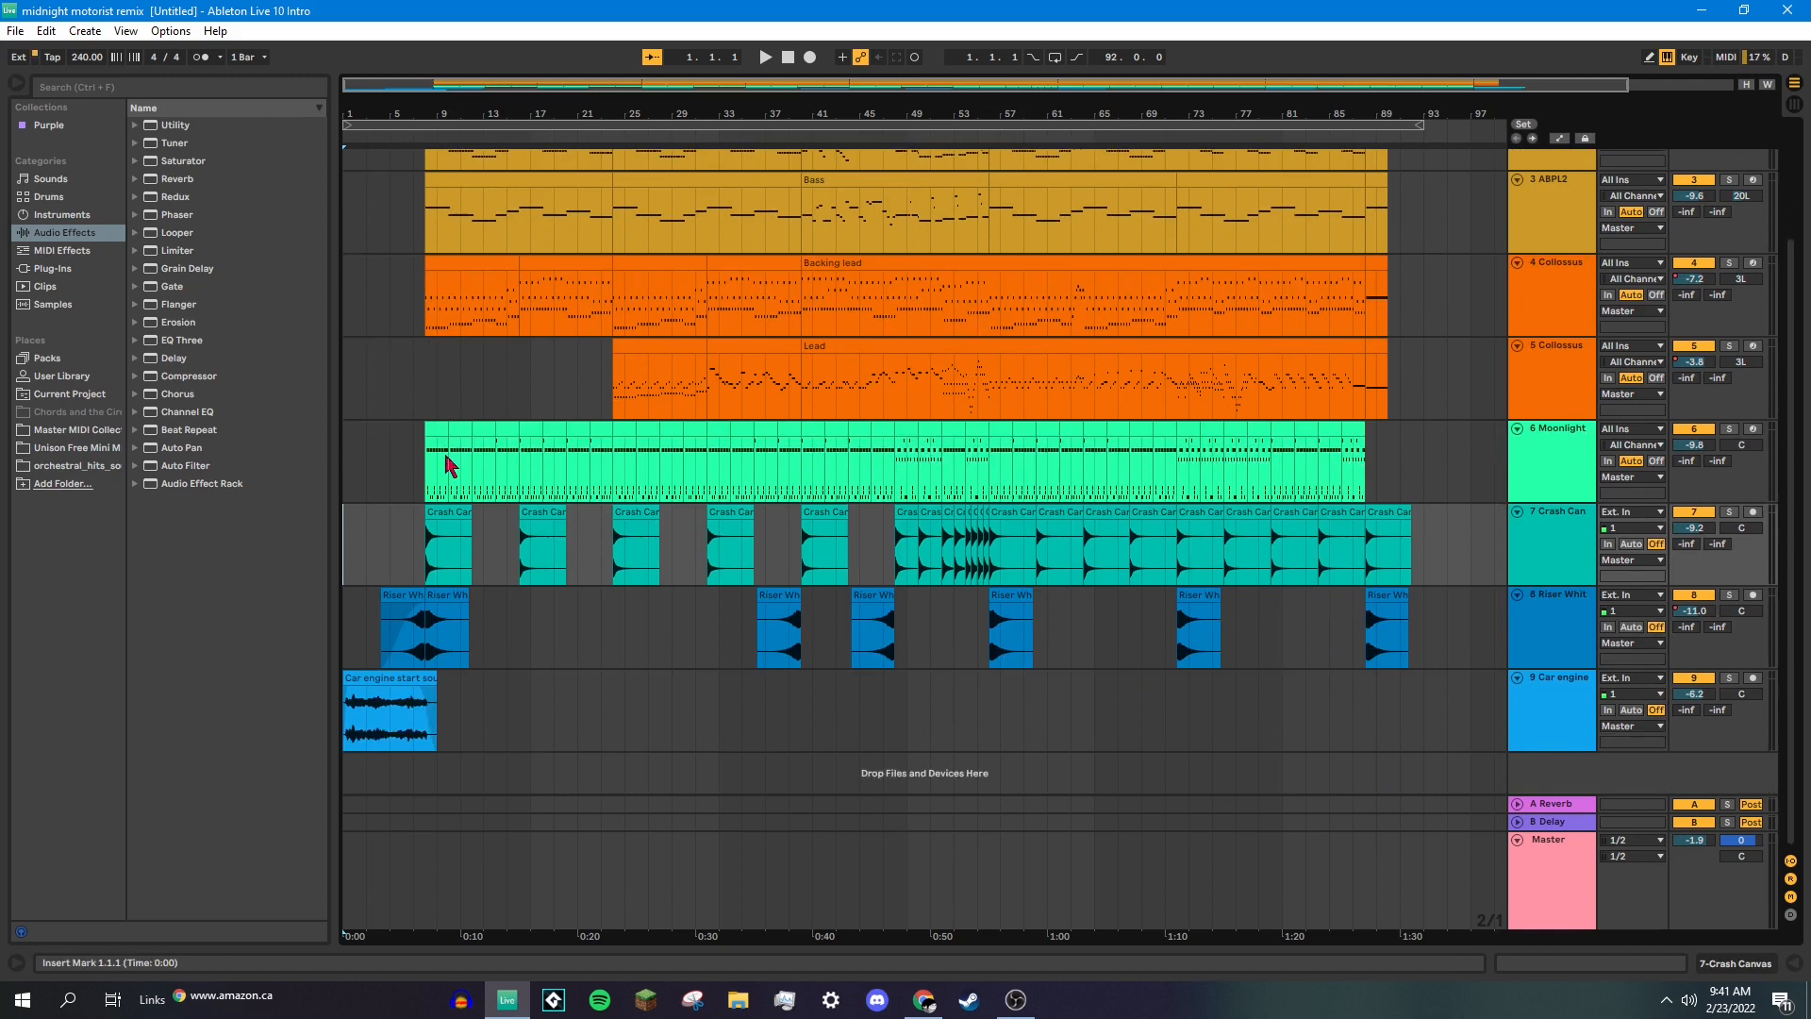
pyautogui.click(1730, 678)
pyautogui.click(350, 714)
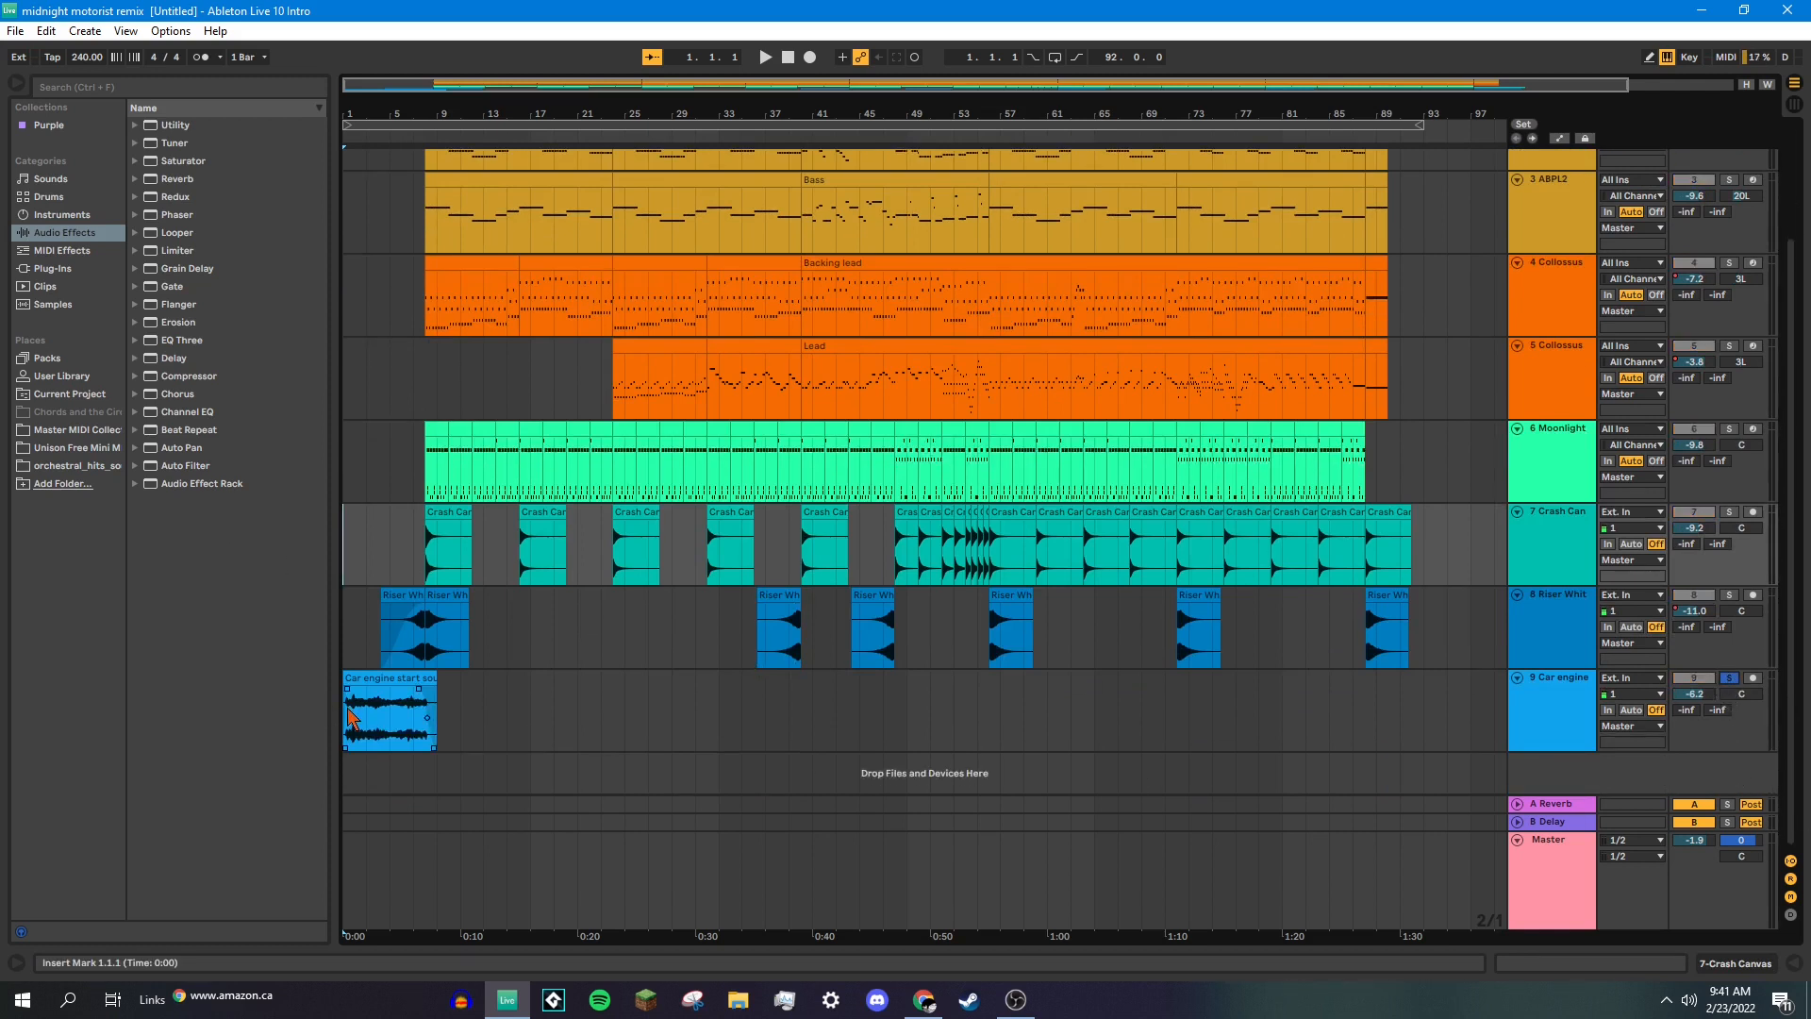
pyautogui.press('space')
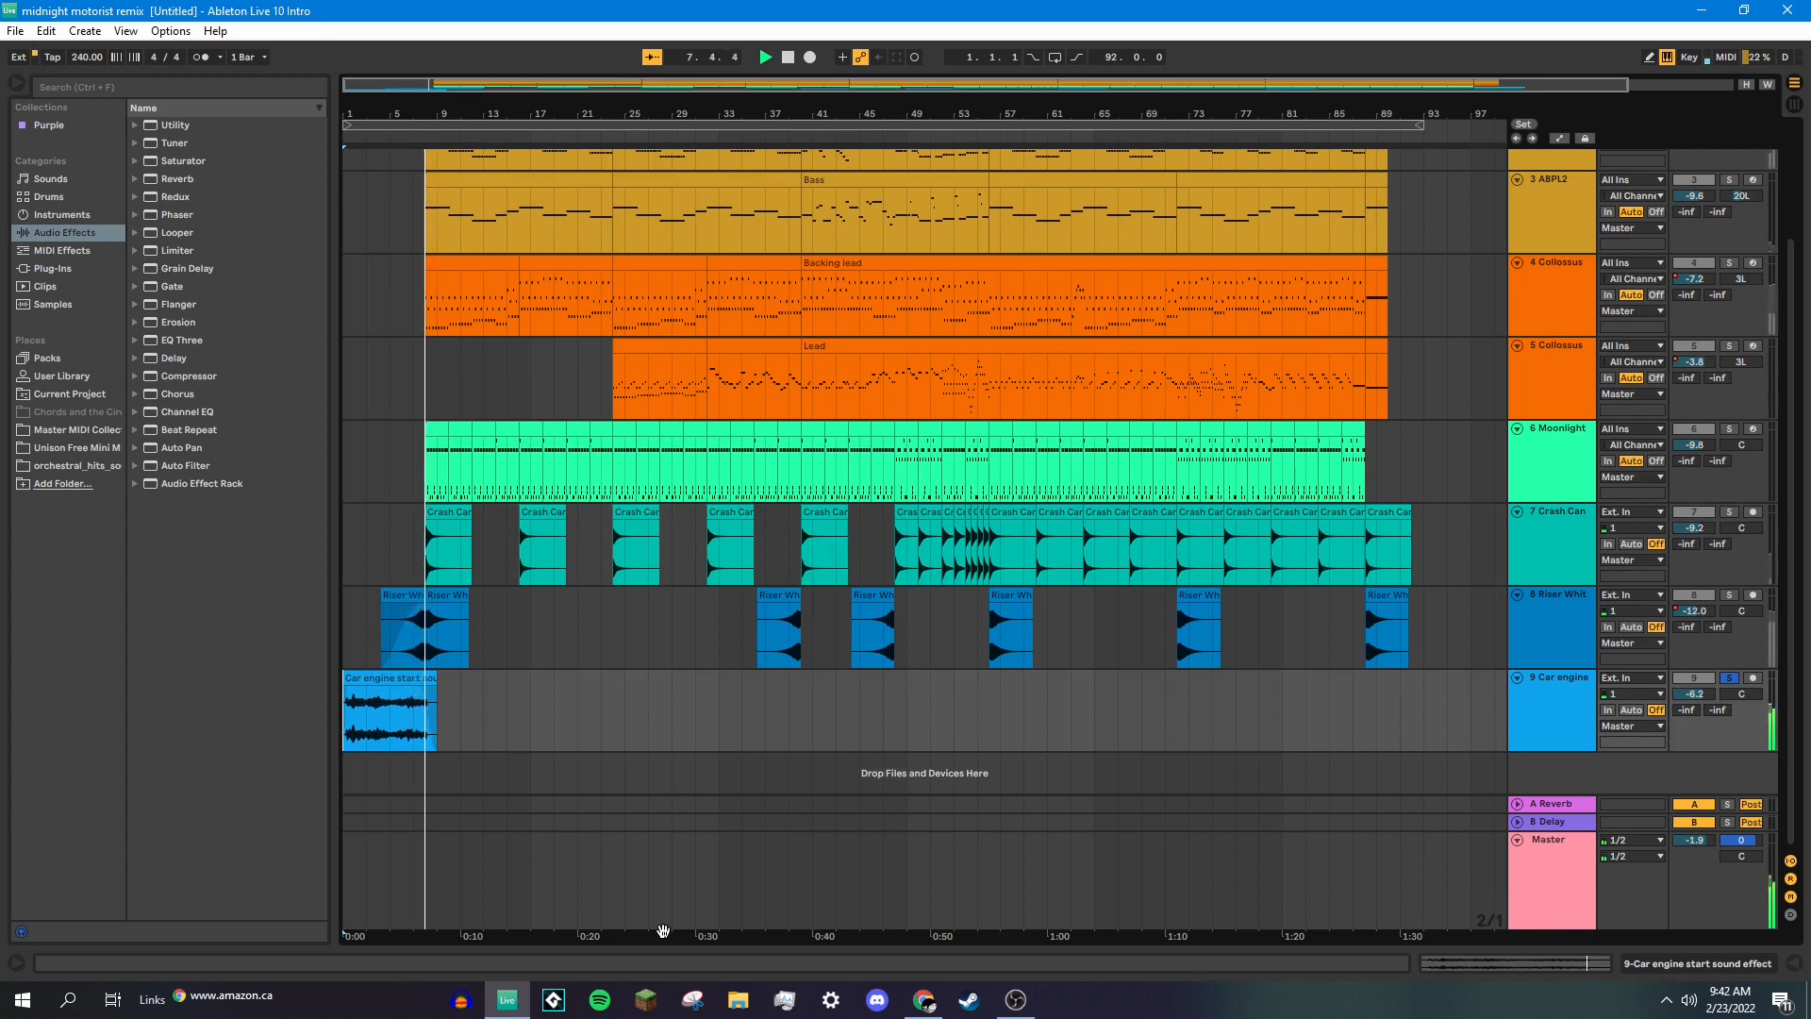
pyautogui.press('space')
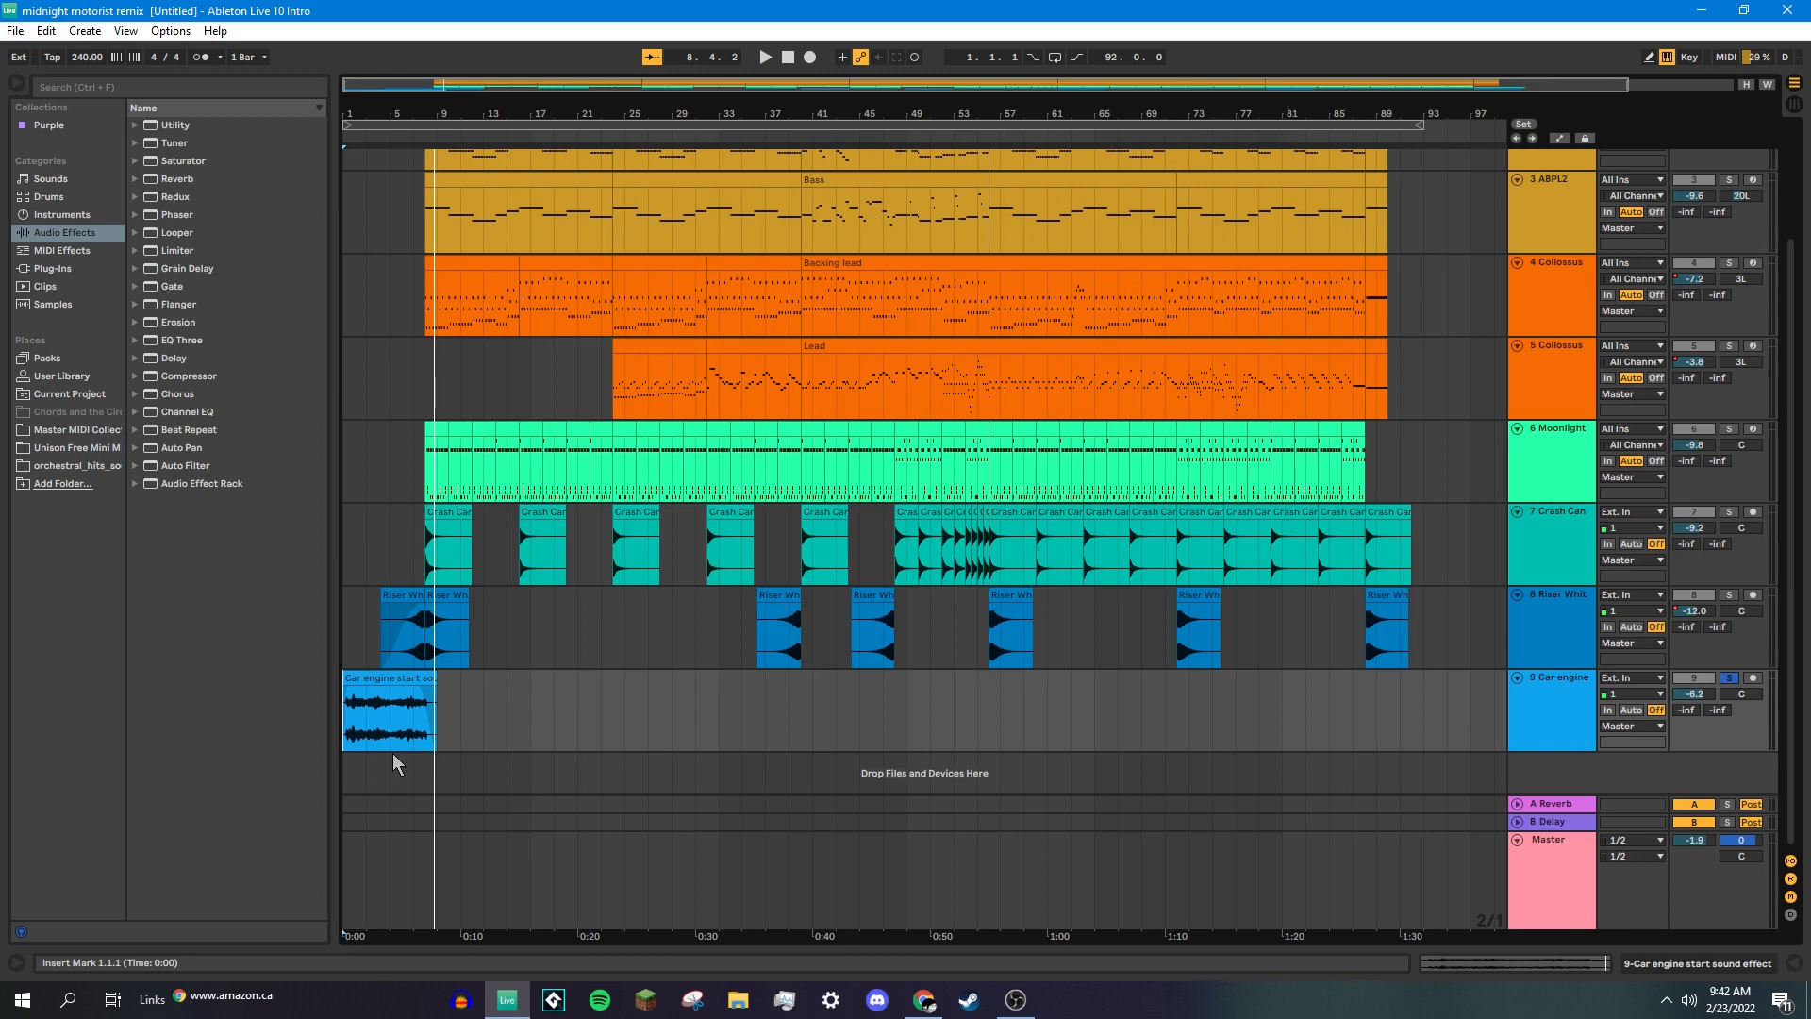
pyautogui.doubleClick(1548, 686)
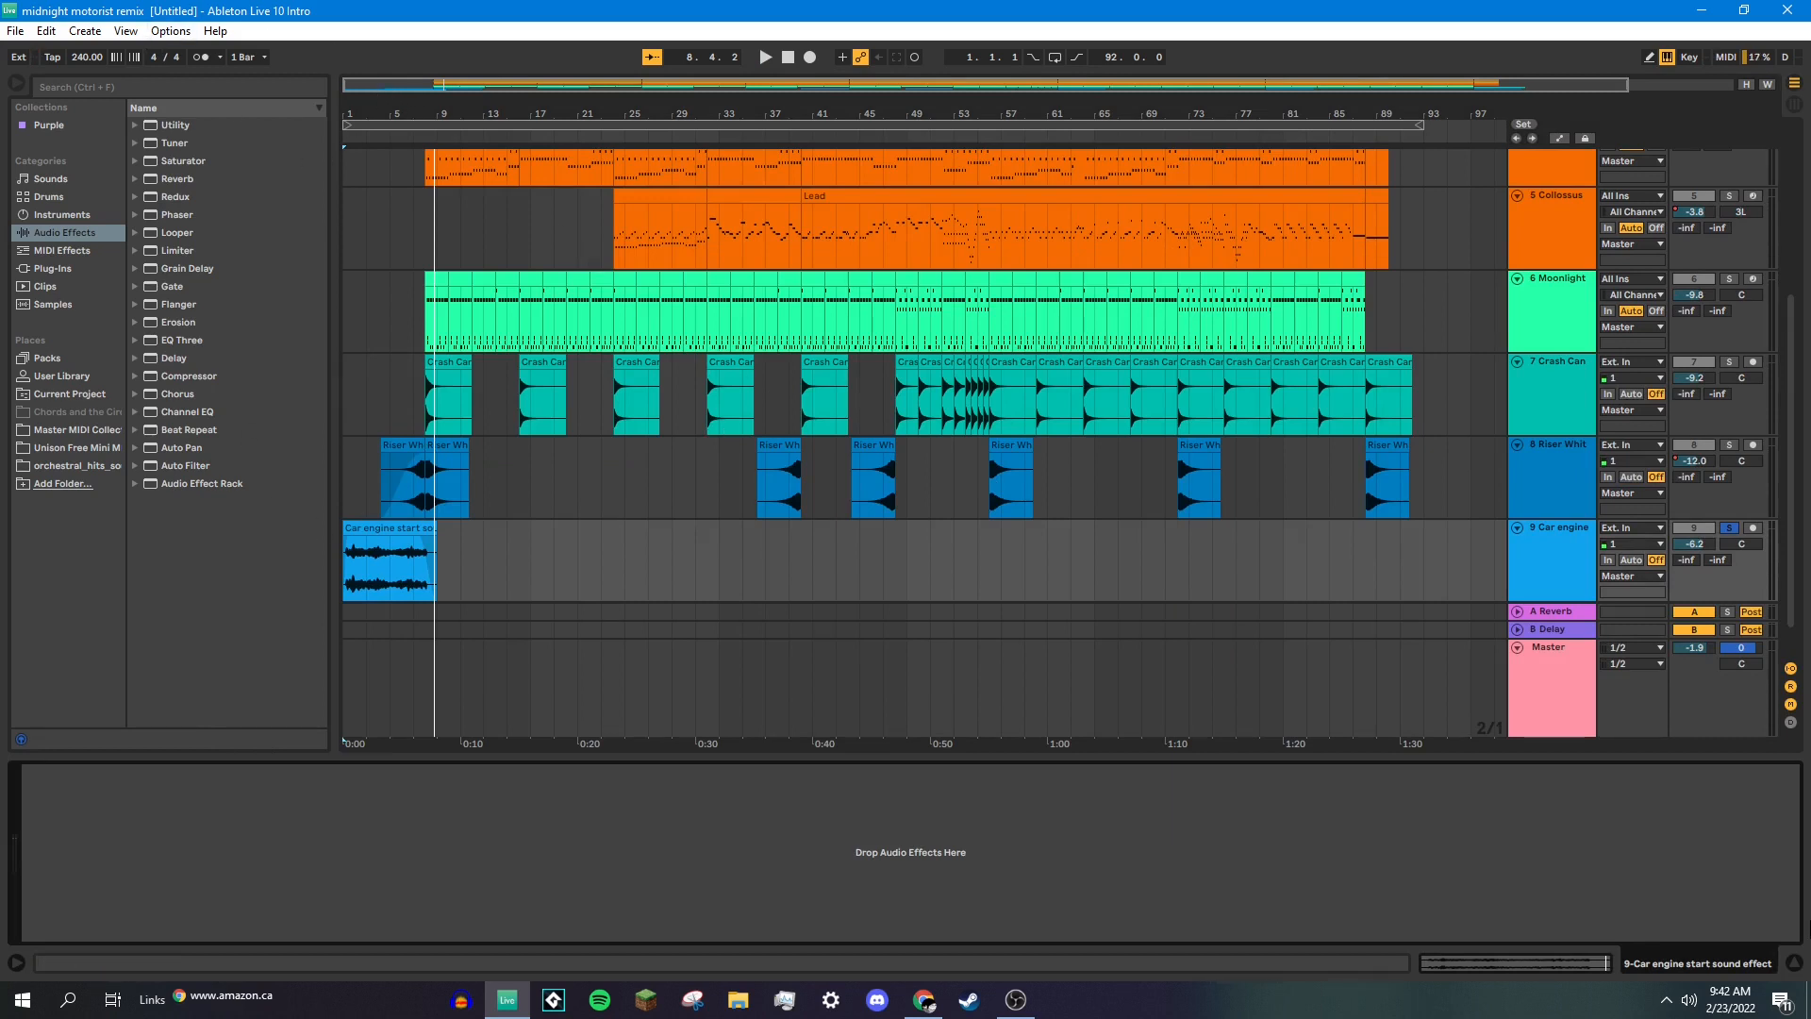
pyautogui.click(1794, 962)
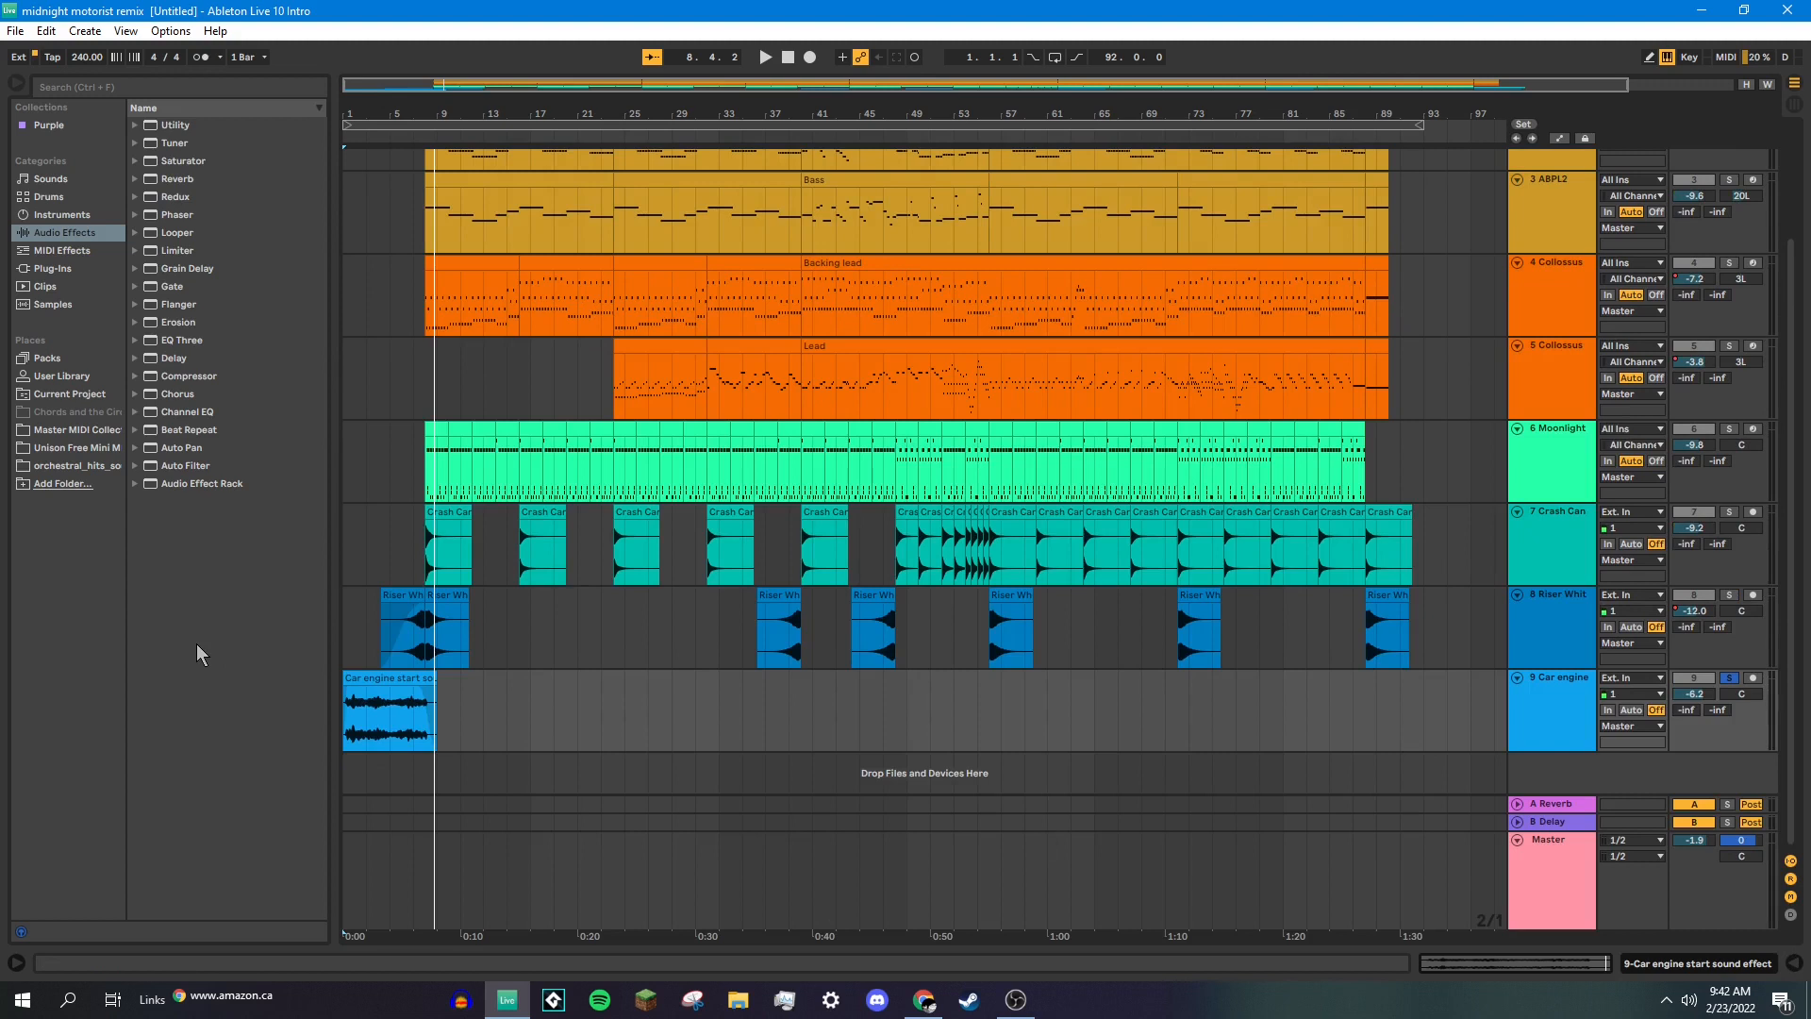
# Solo the Riser White track and play it from the start of its first clip at 4.2.1.
pyautogui.click(354, 627)
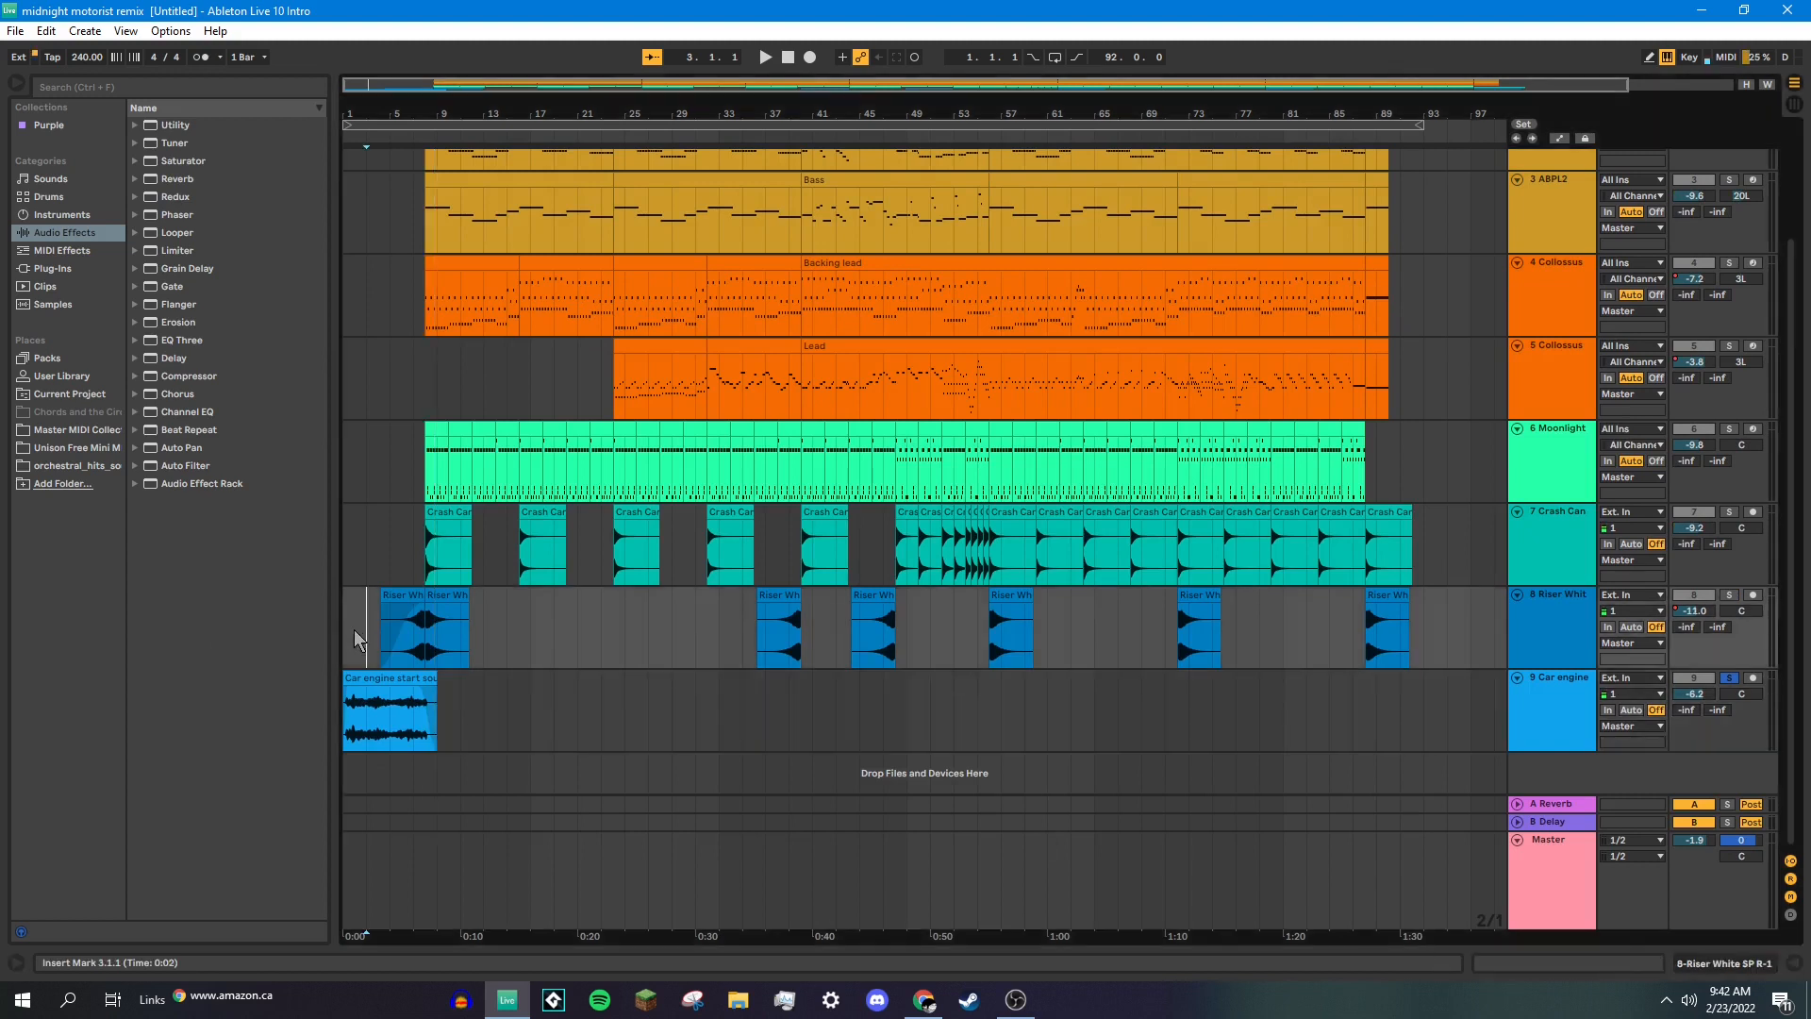
pyautogui.click(381, 655)
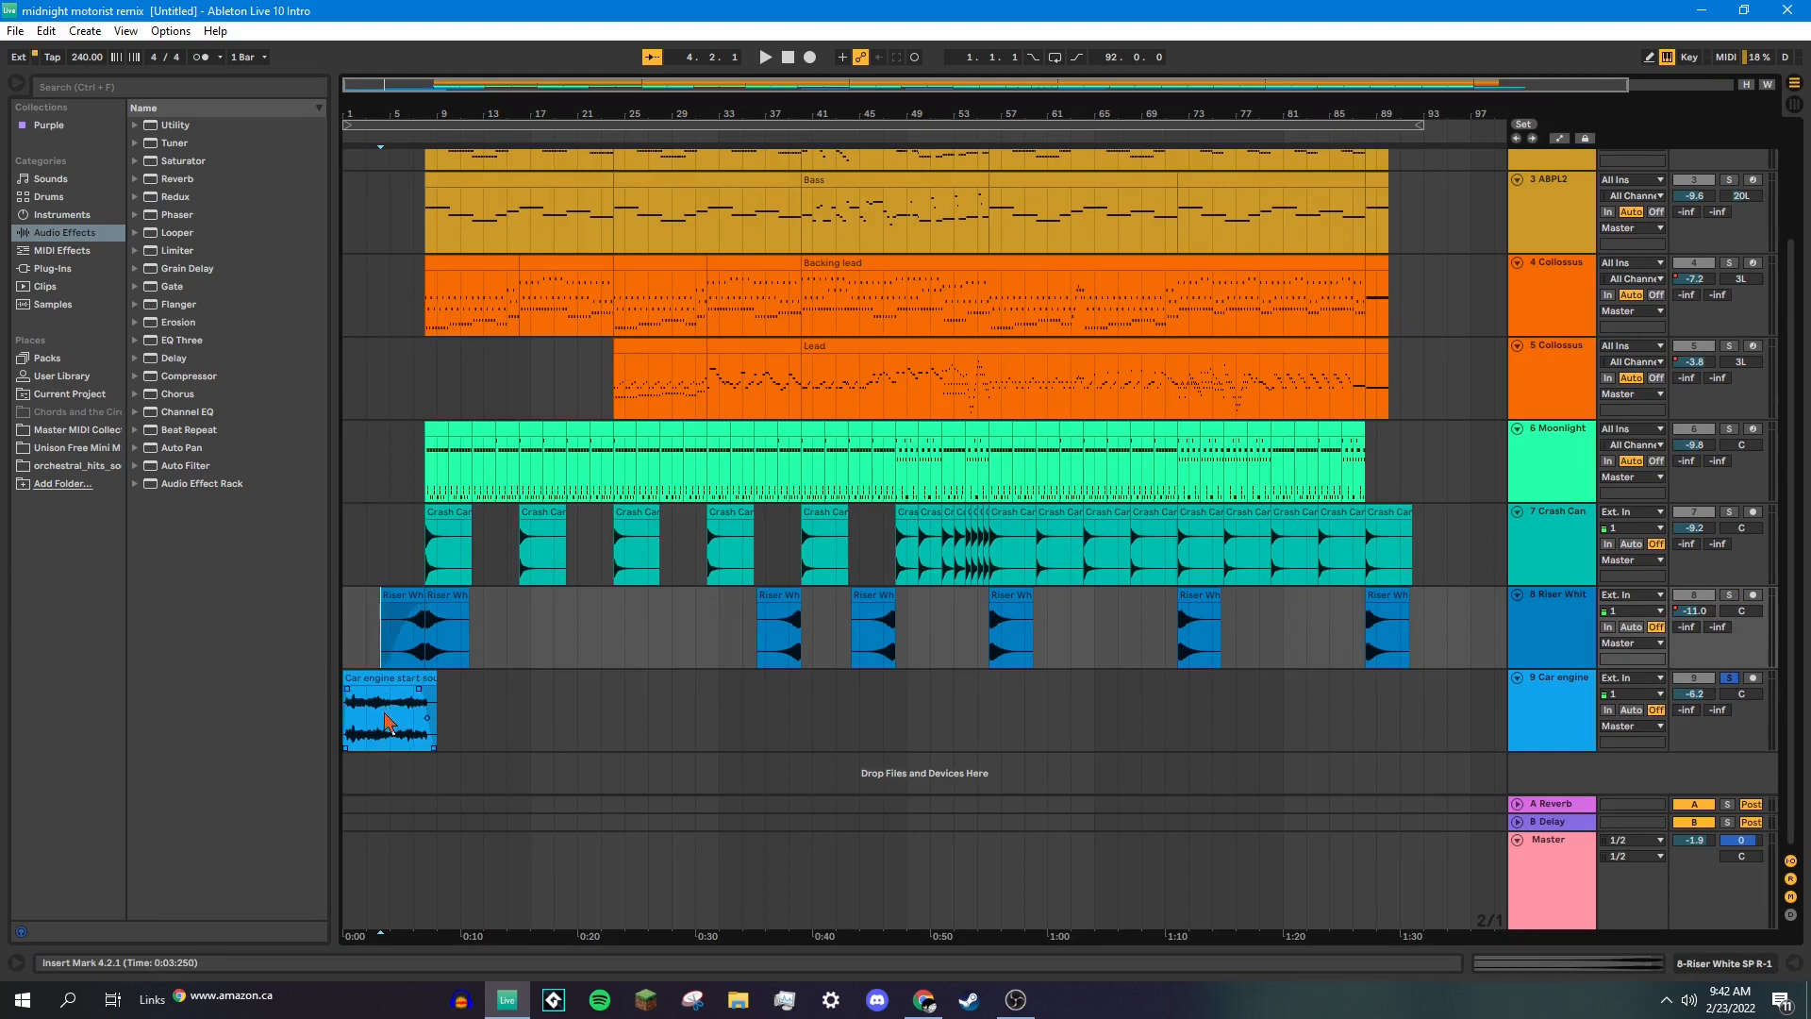
pyautogui.click(1729, 594)
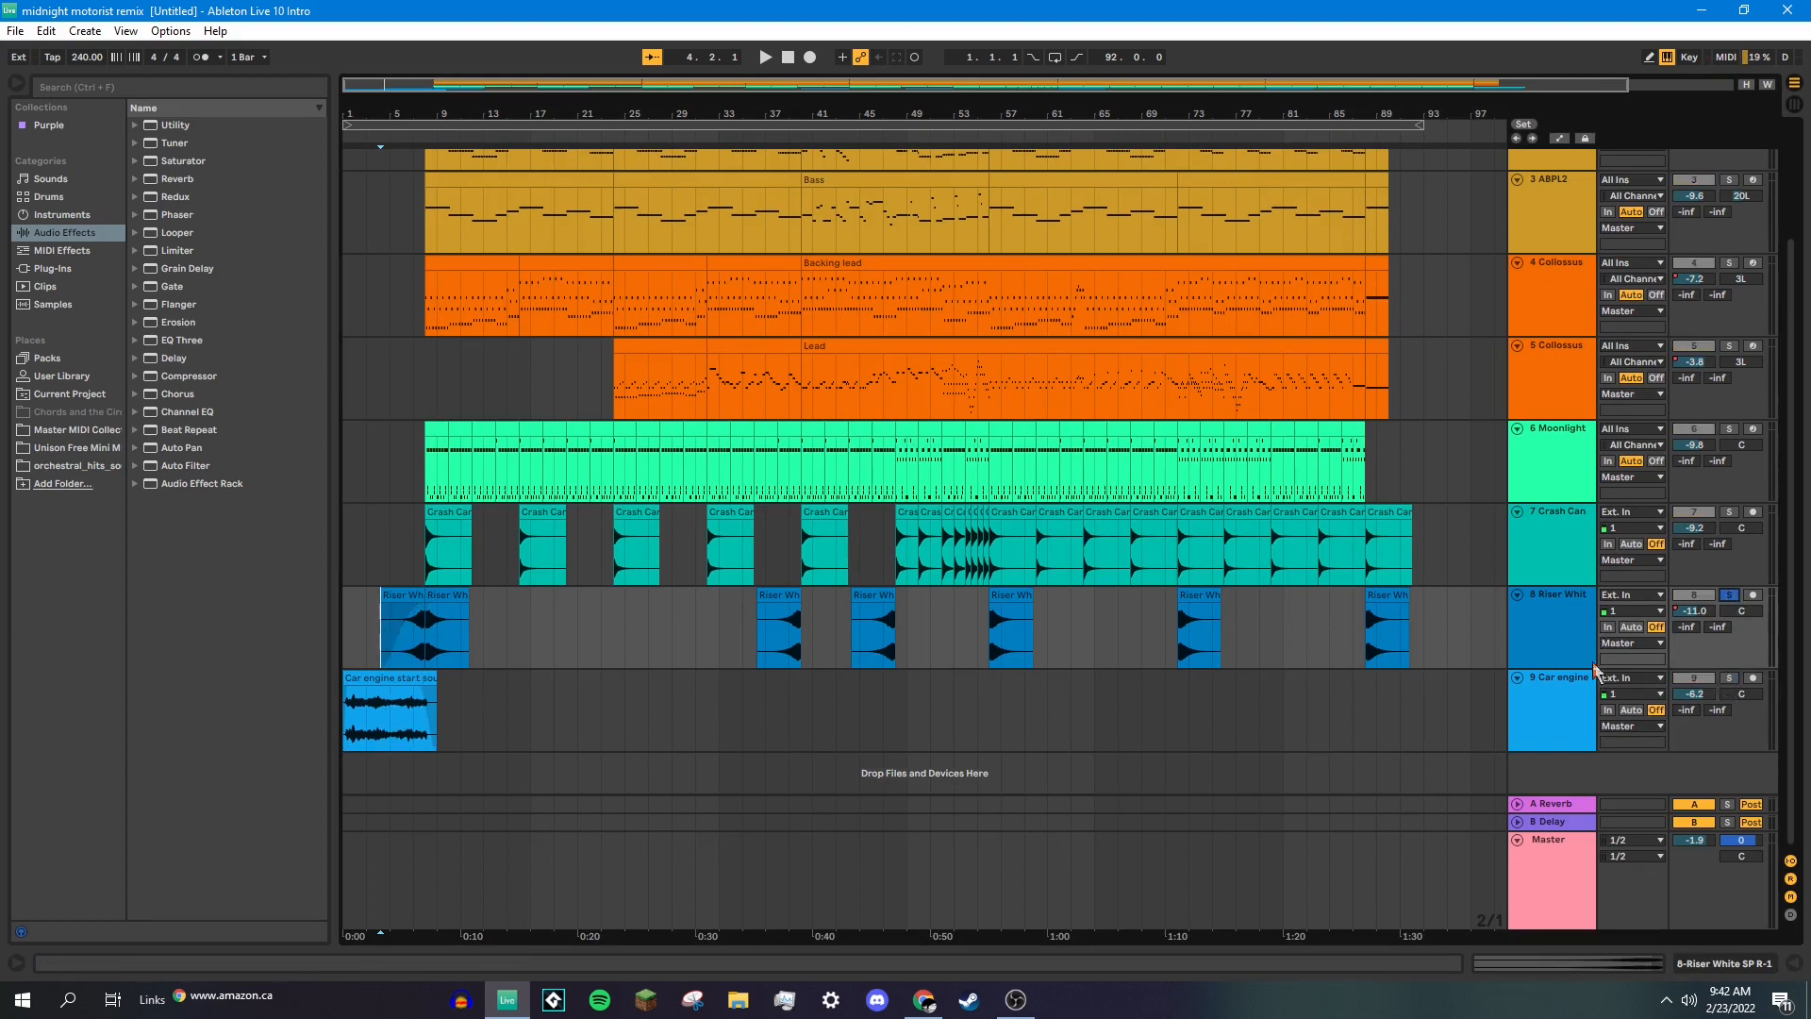
pyautogui.press('space')
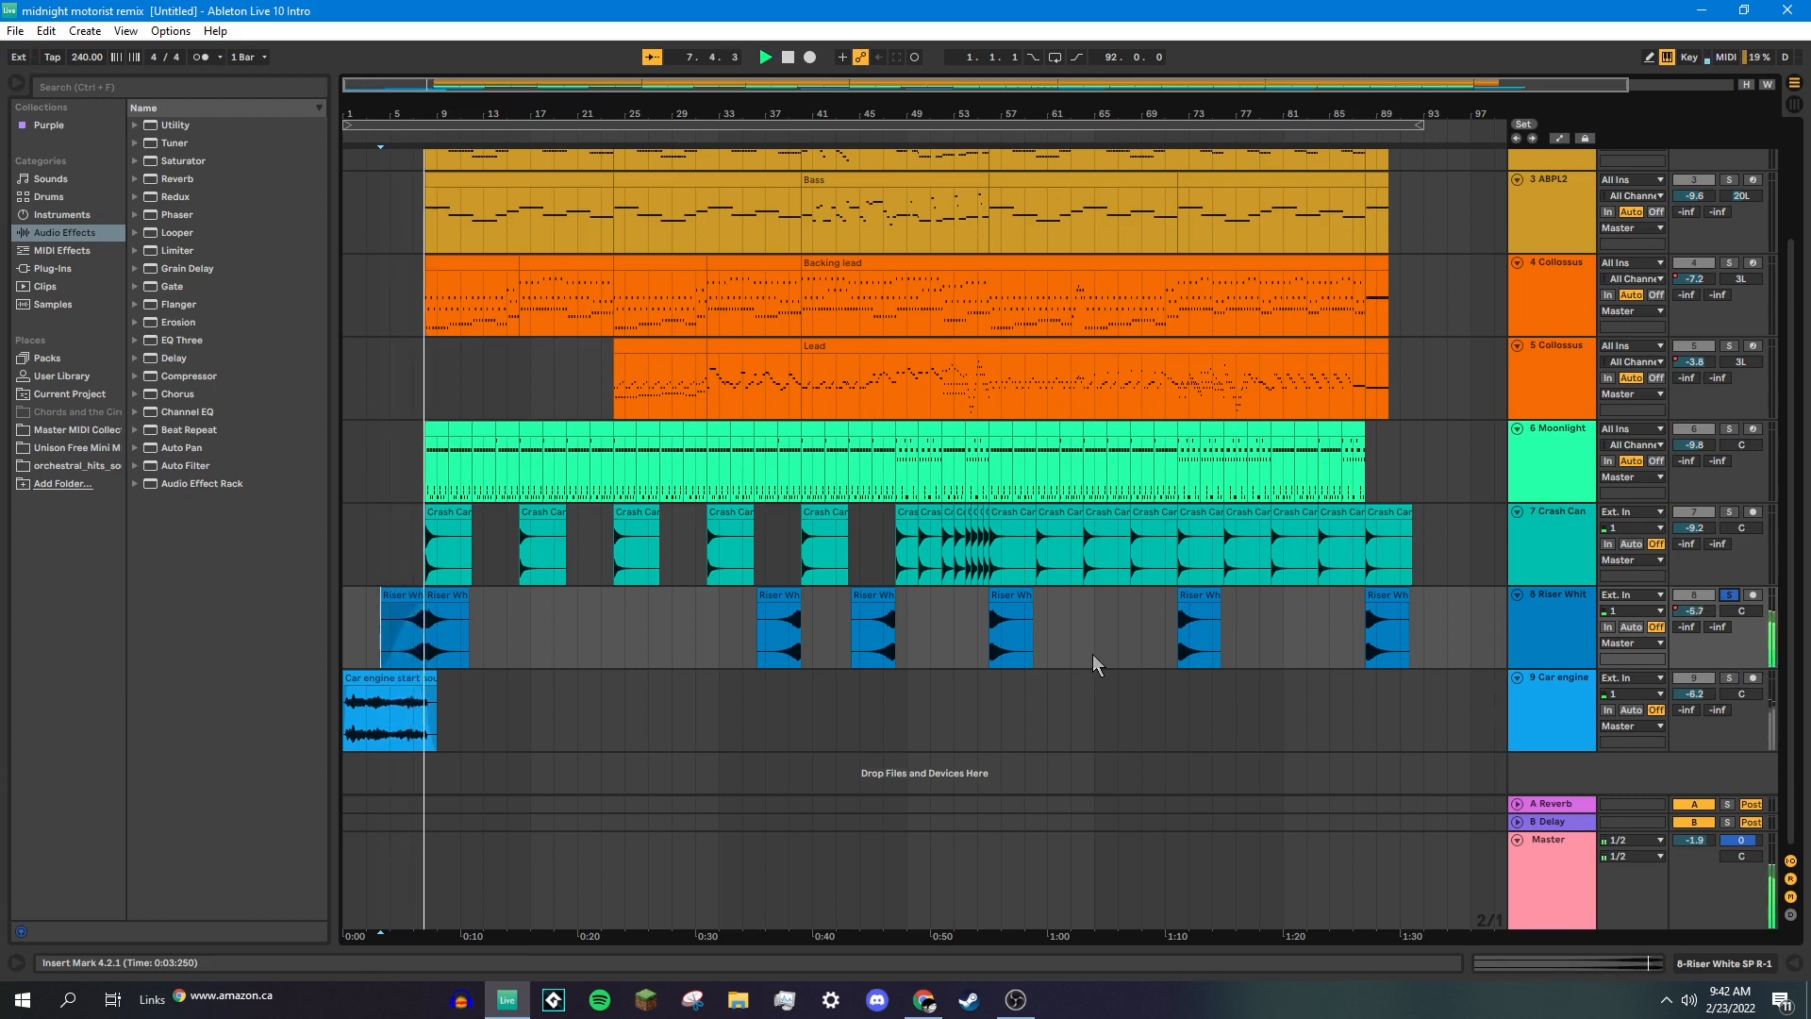
# Show the Vector Clav track's devices and play the soloed track from bar 8.
pyautogui.scroll(3, 506, 497)
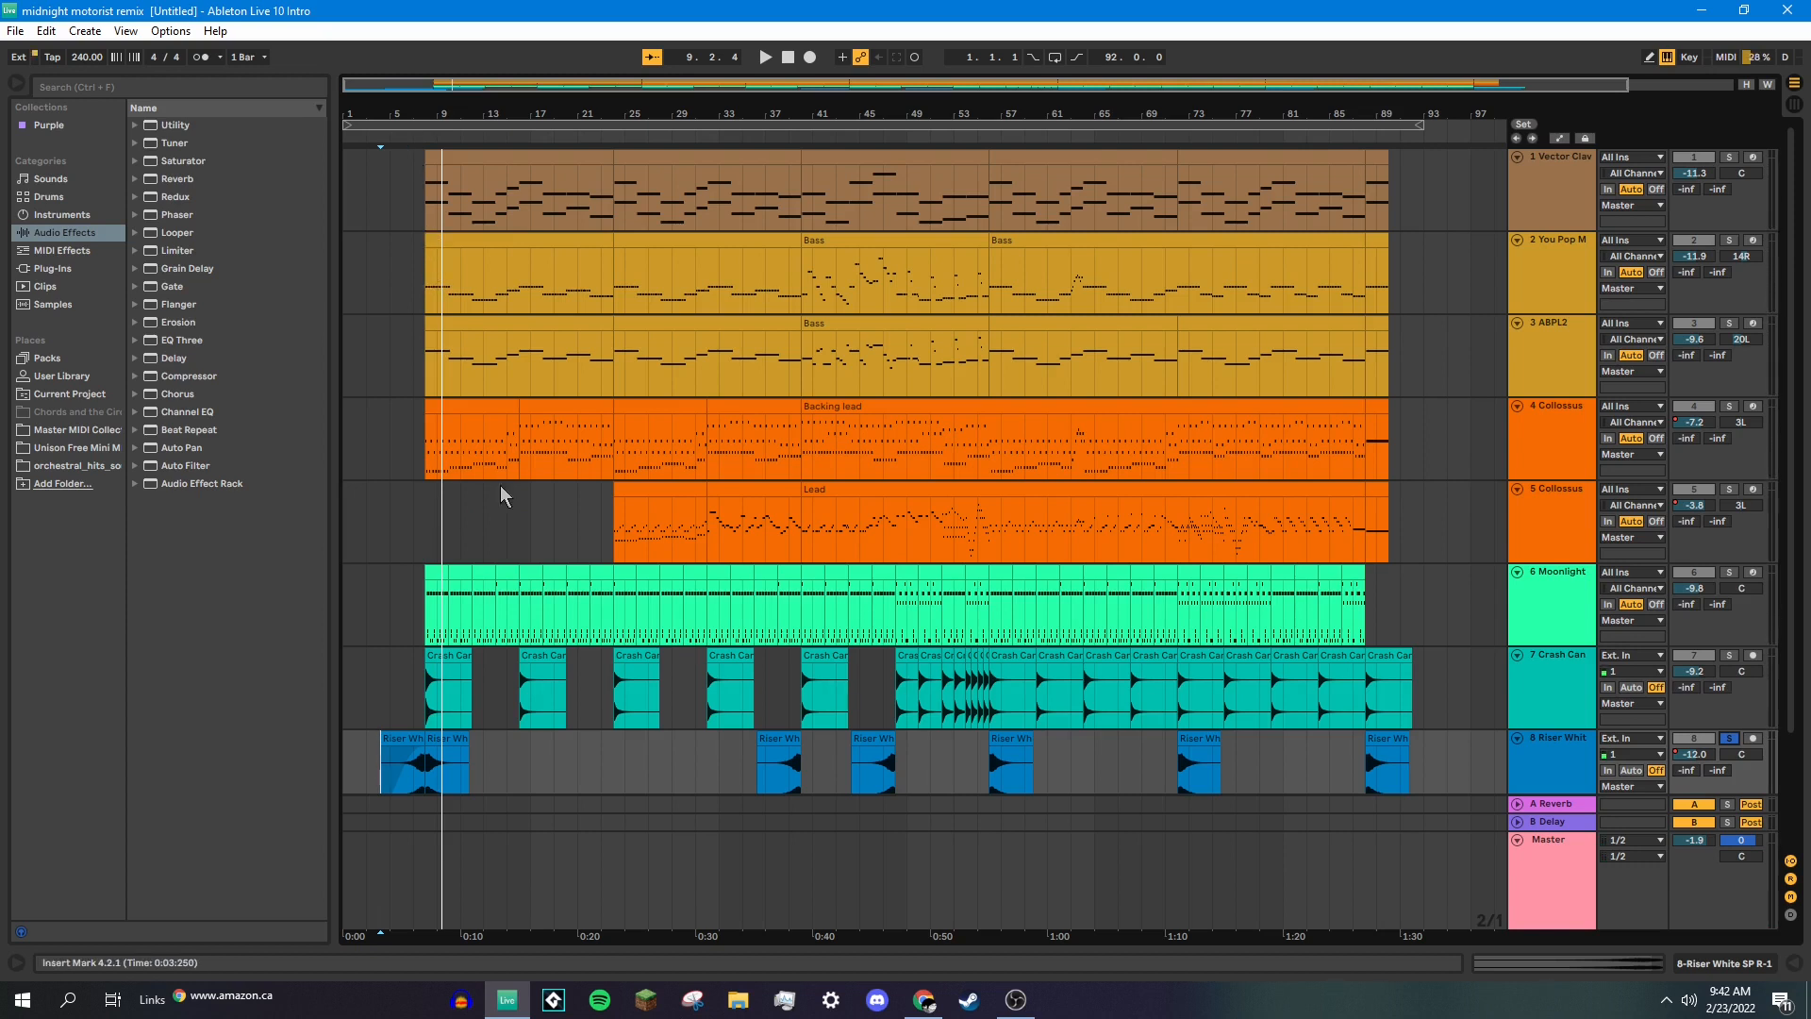
pyautogui.doubleClick(1554, 196)
pyautogui.click(794, 826)
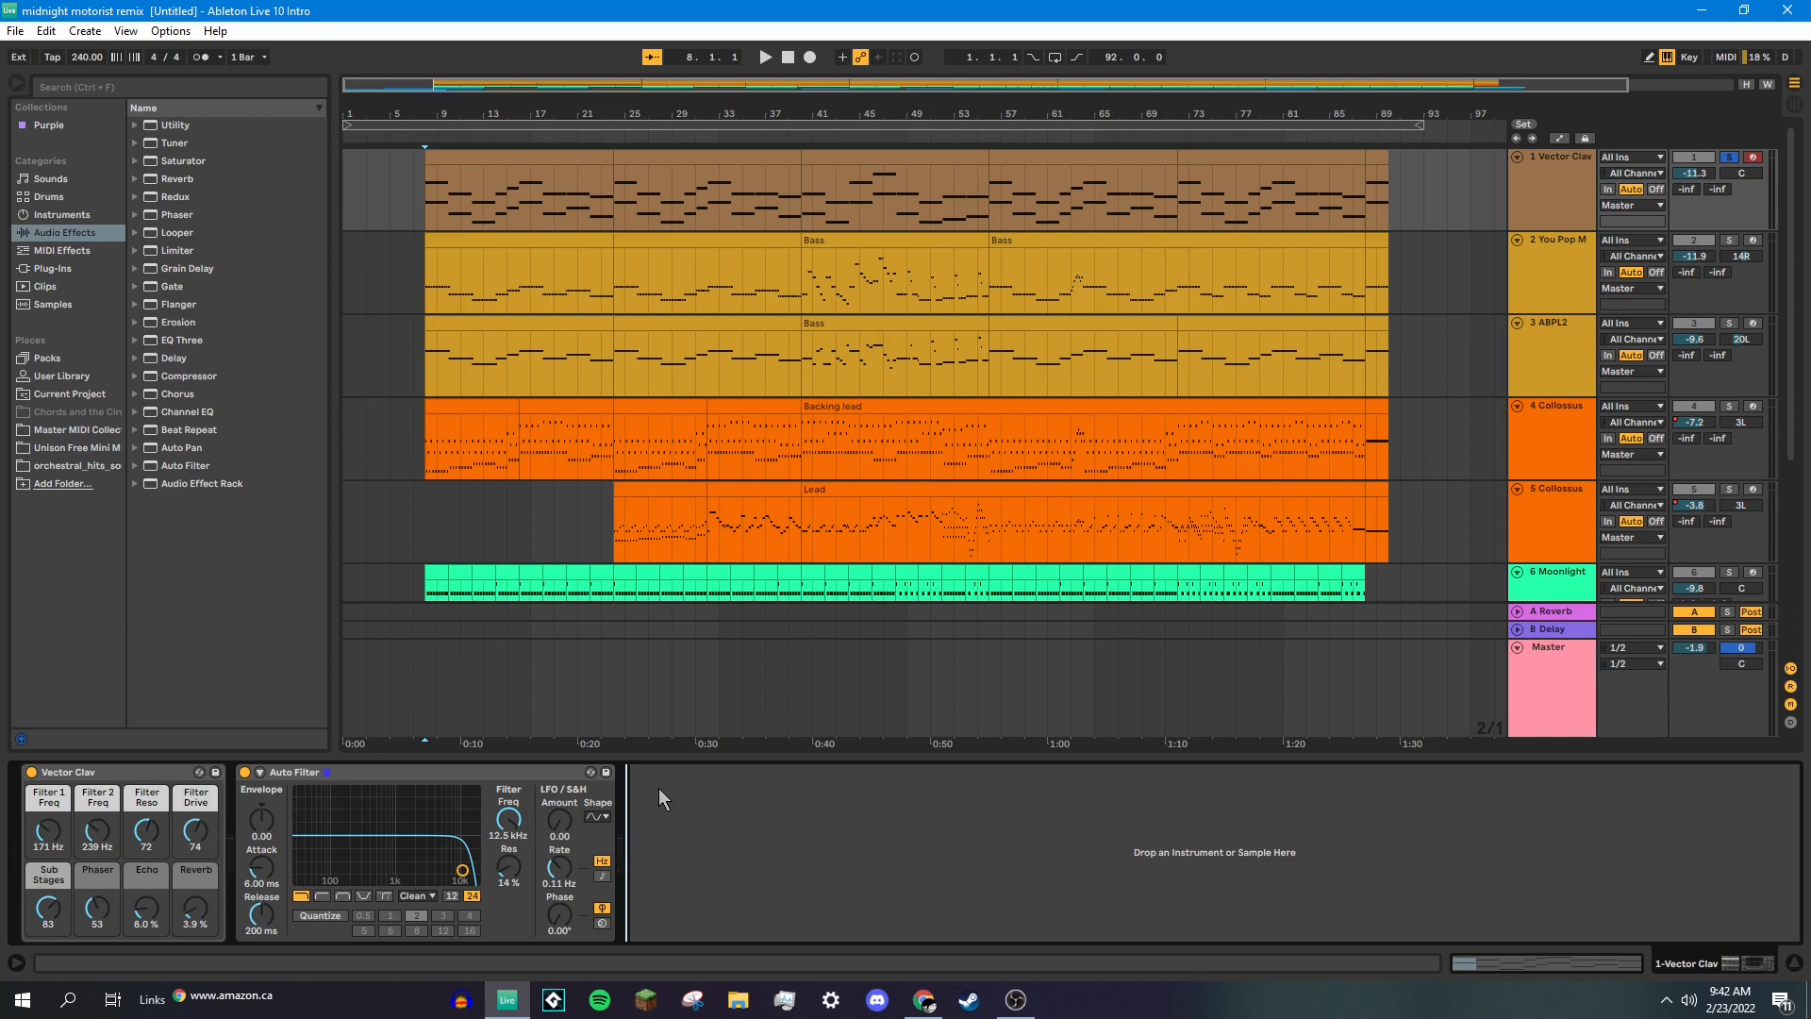
pyautogui.press('z')
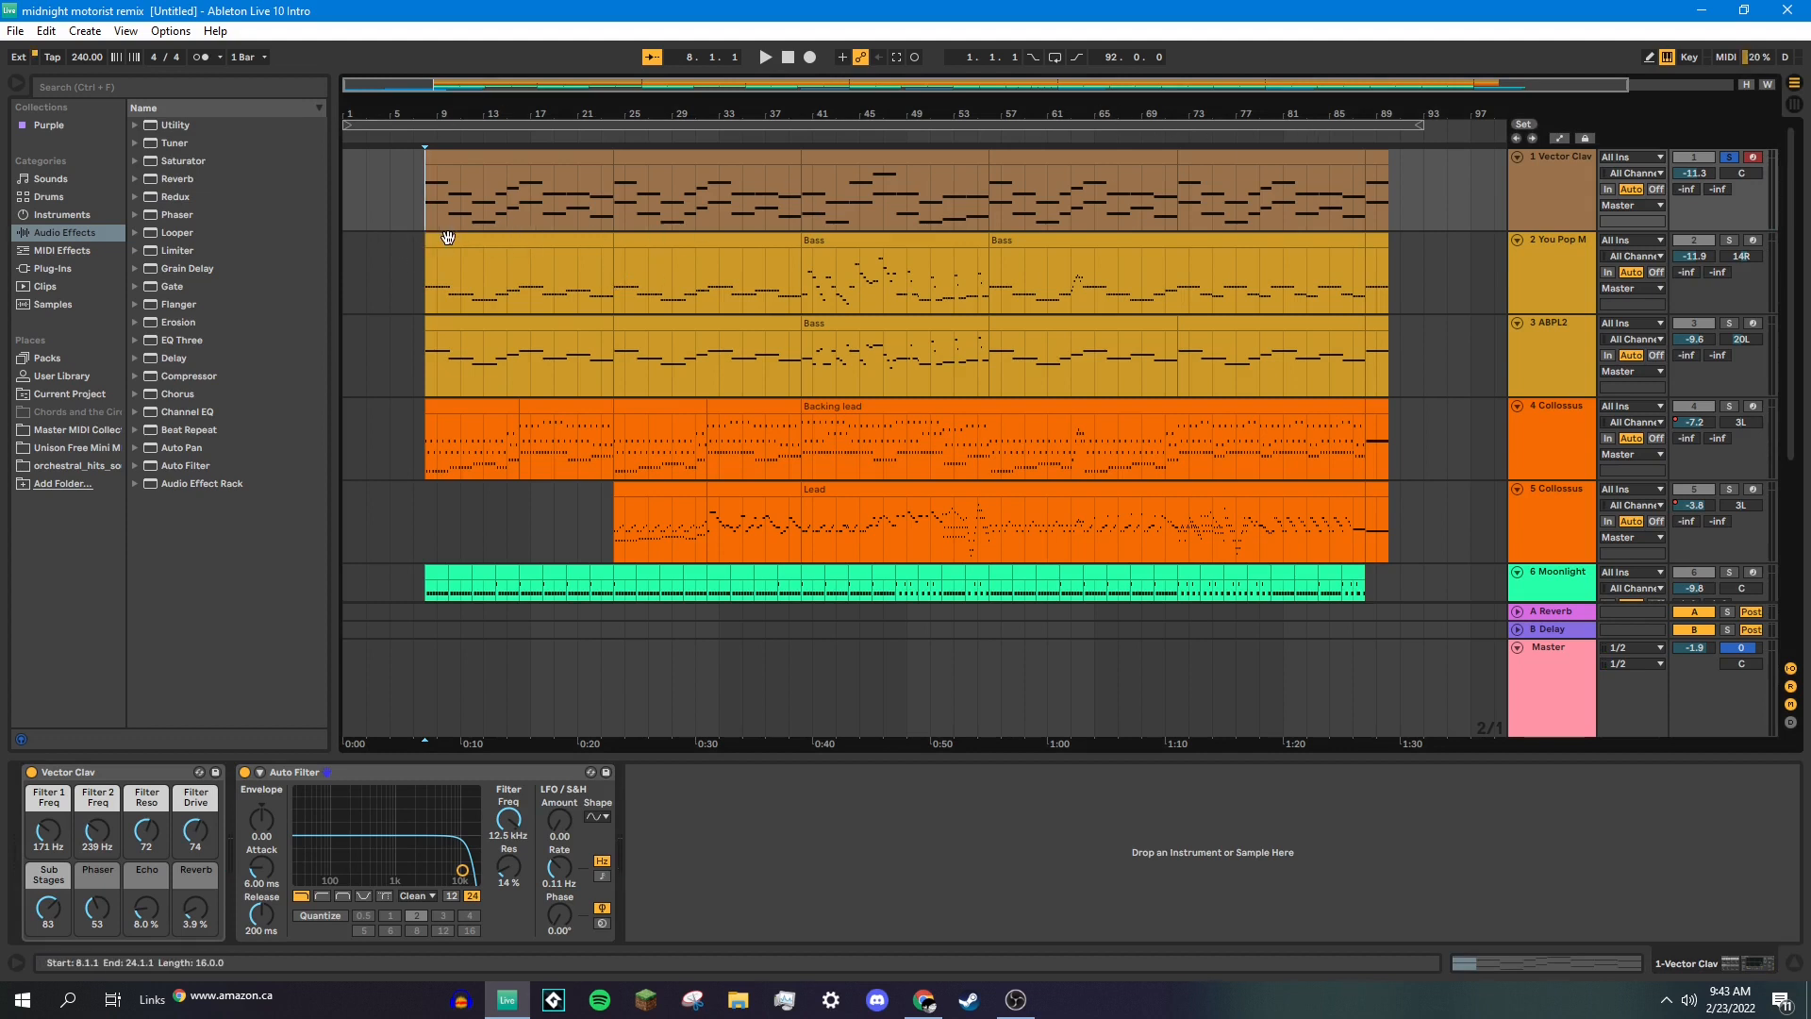
pyautogui.press('space')
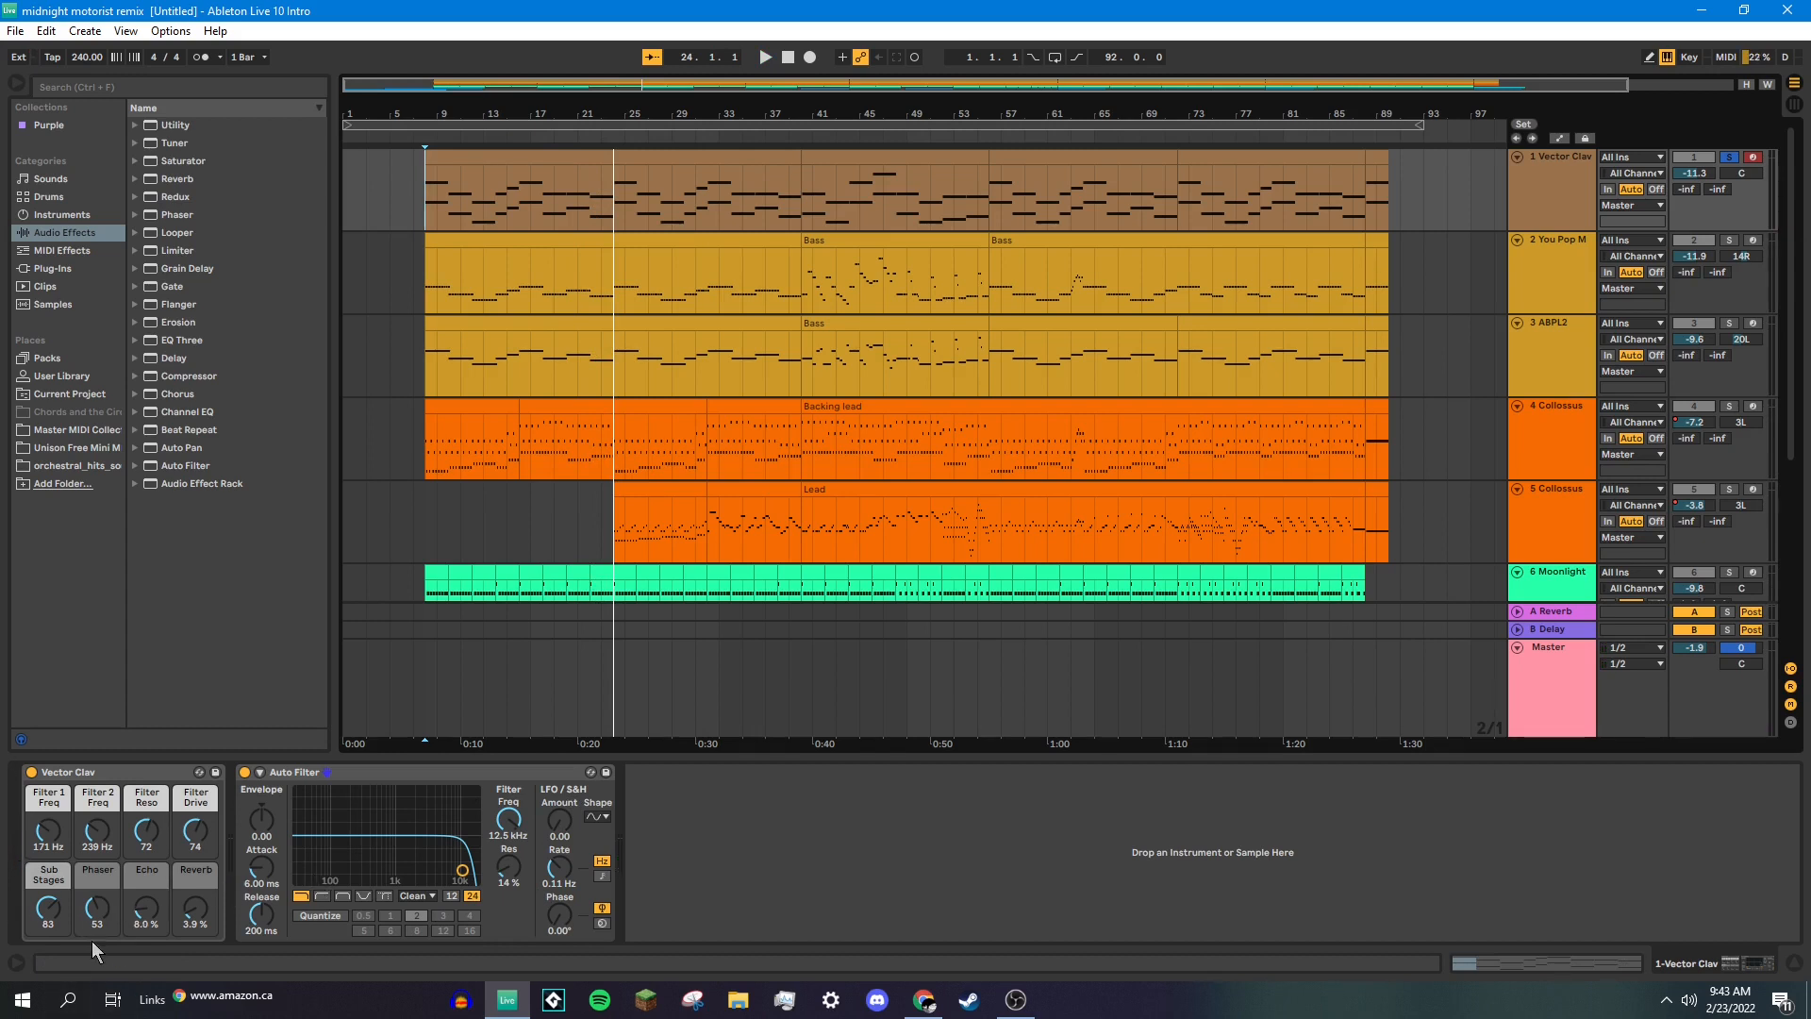
pyautogui.click(426, 208)
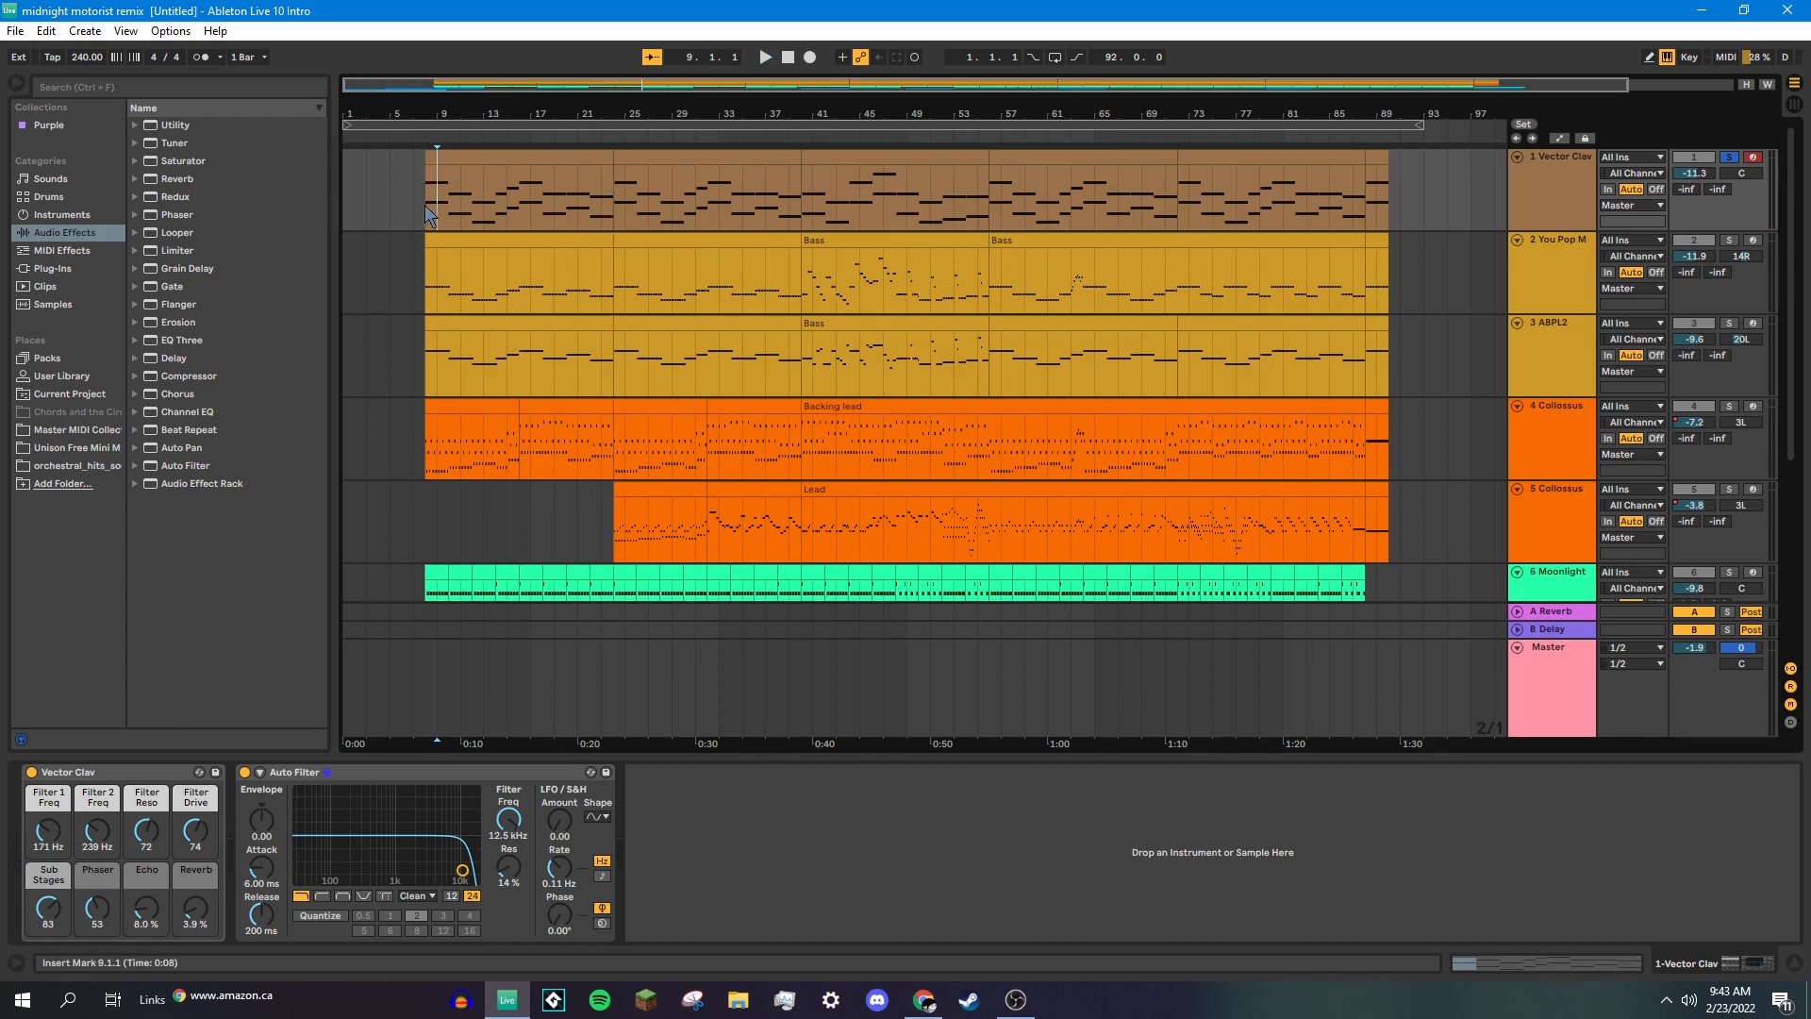
pyautogui.click(426, 208)
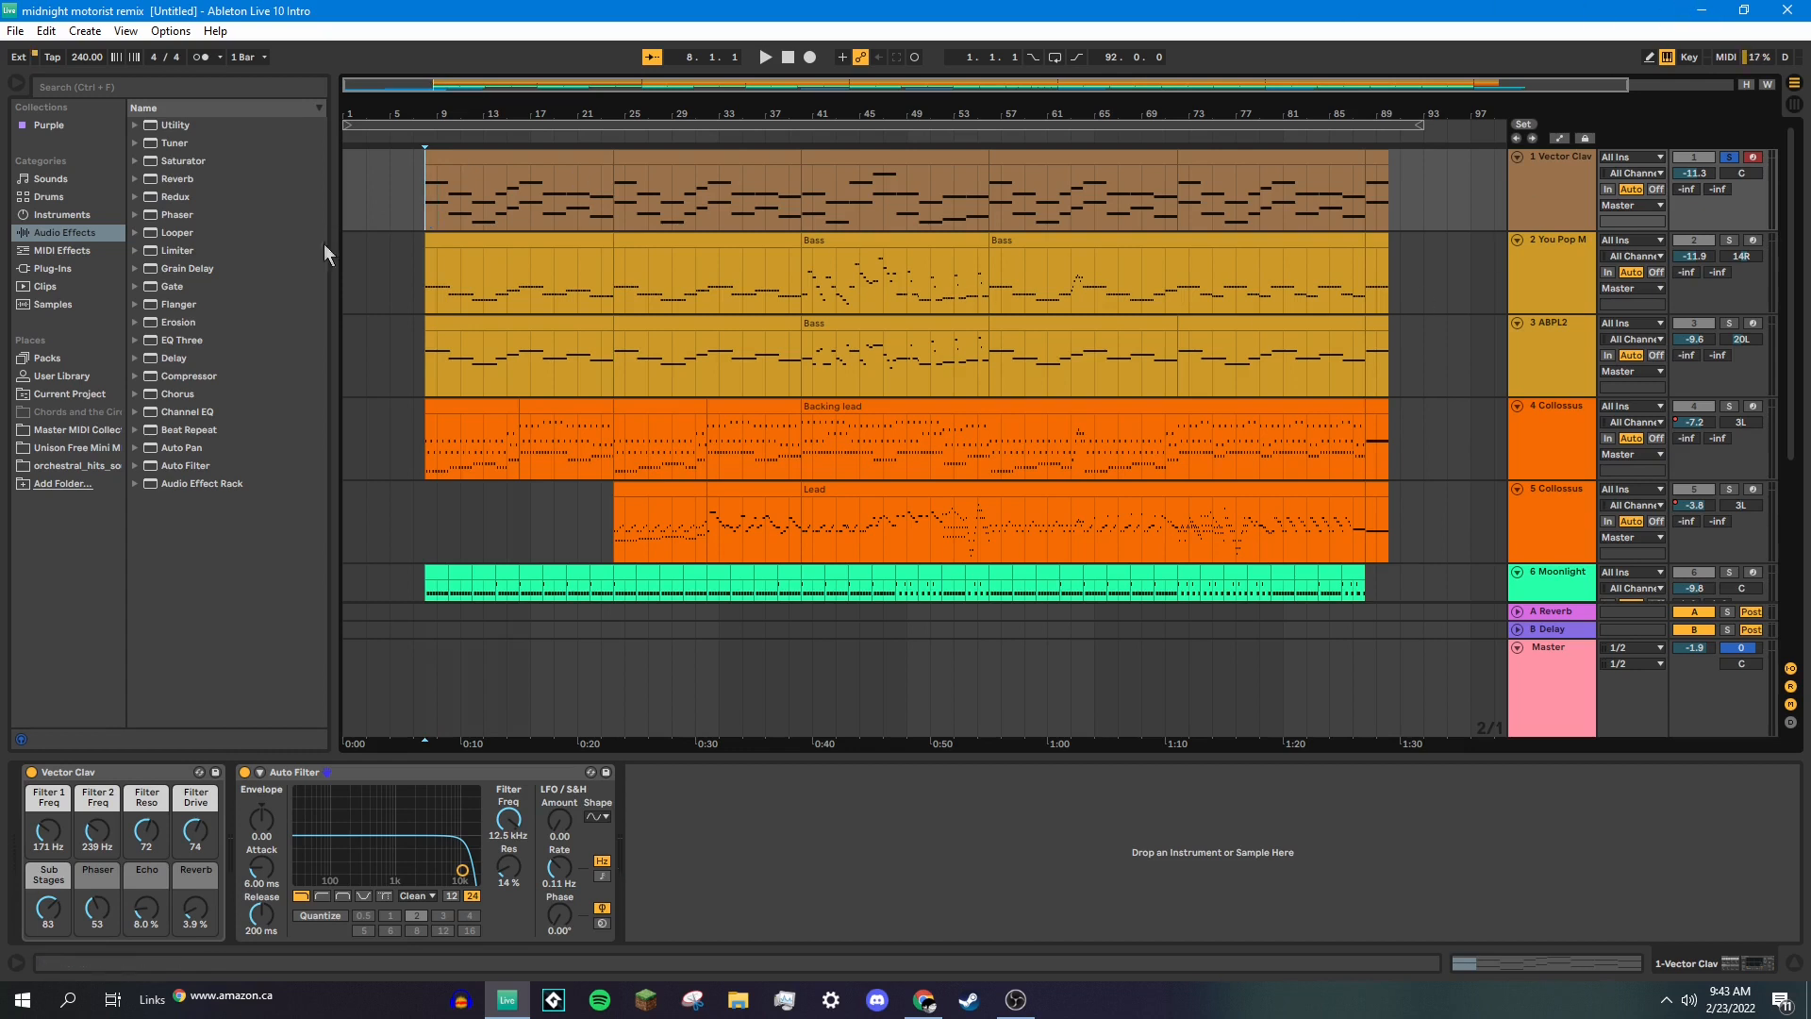
# Solo the You Pop My World Bass track and play test notes with the computer keyboard octave lowered to C1 to D2.
pyautogui.click(439, 294)
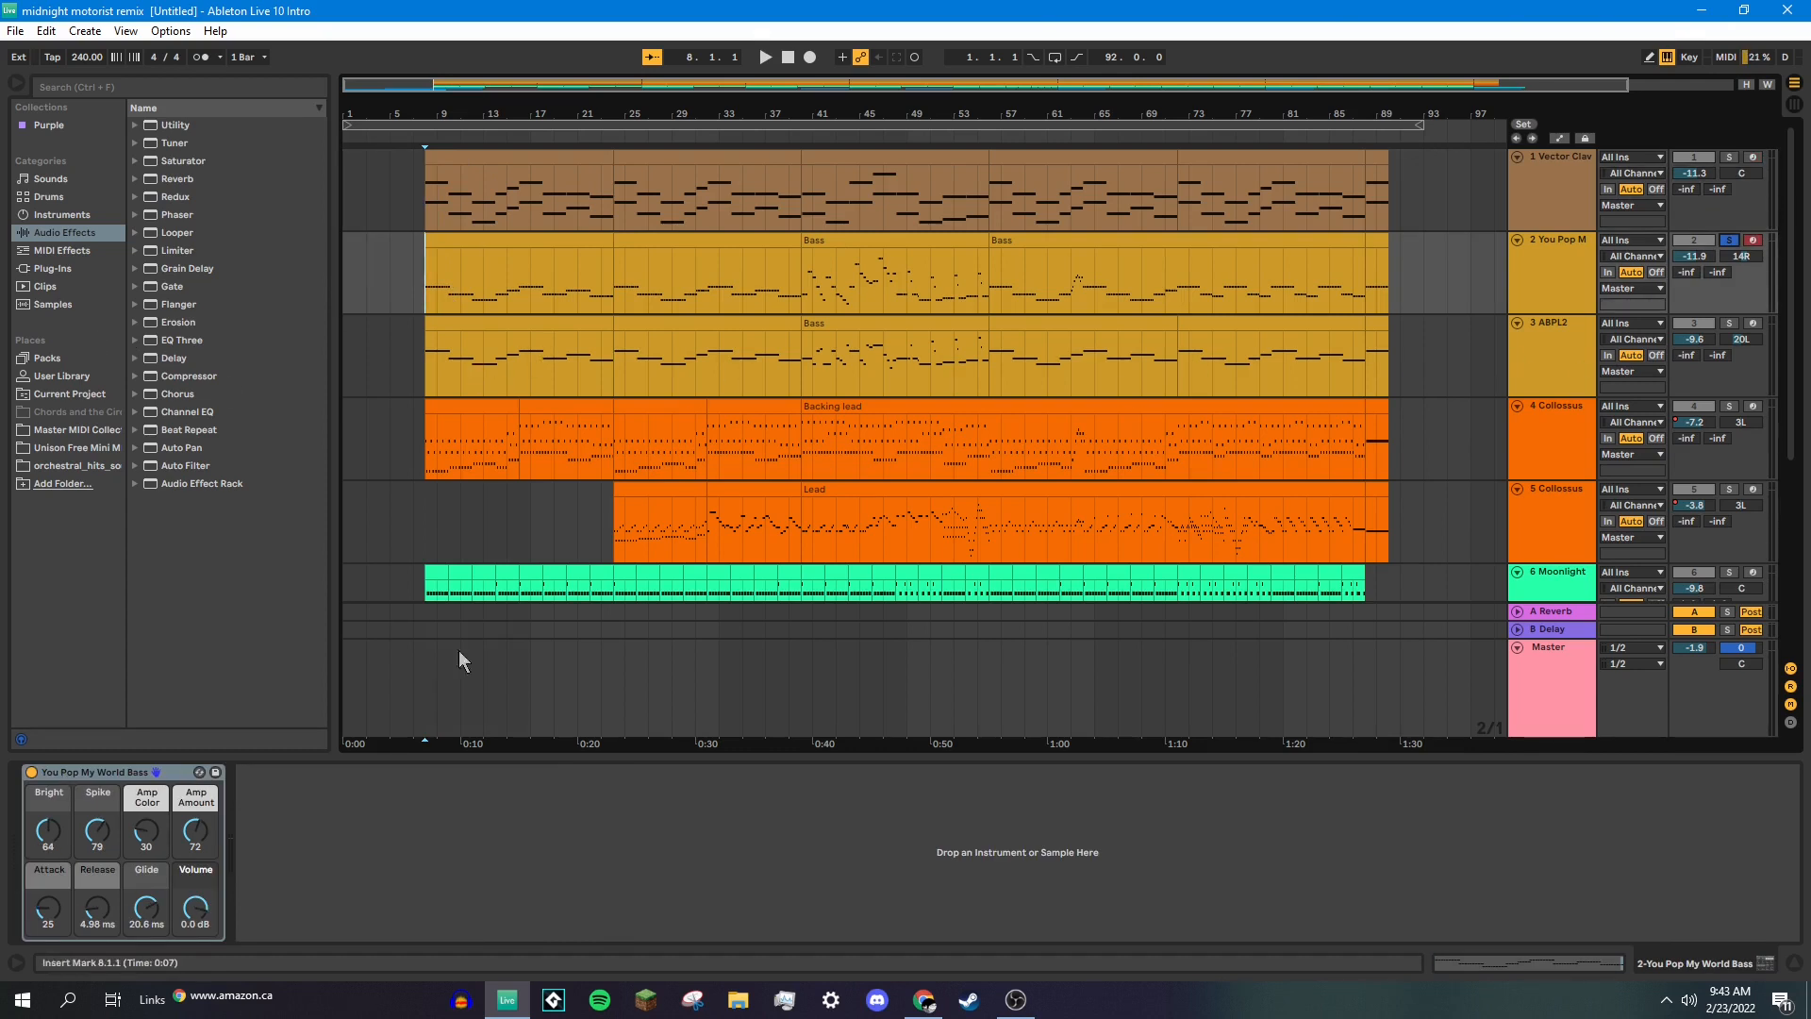
pyautogui.press('z')
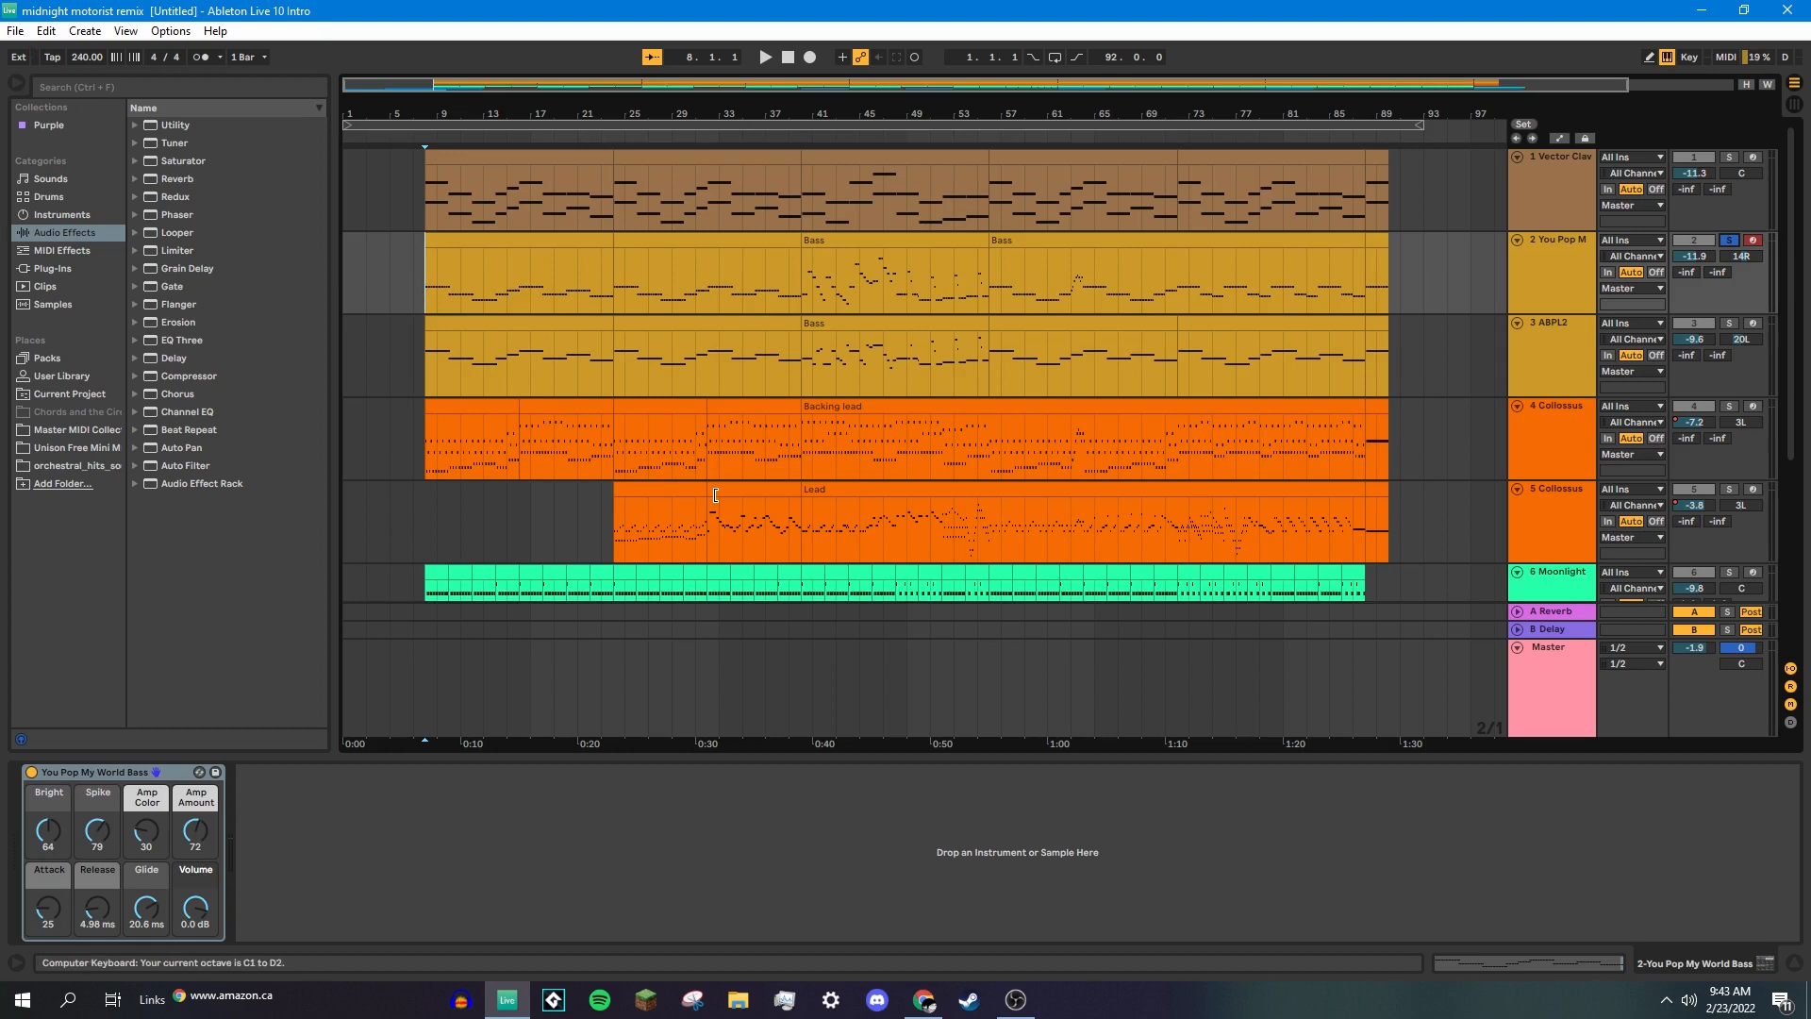
pyautogui.press('a')
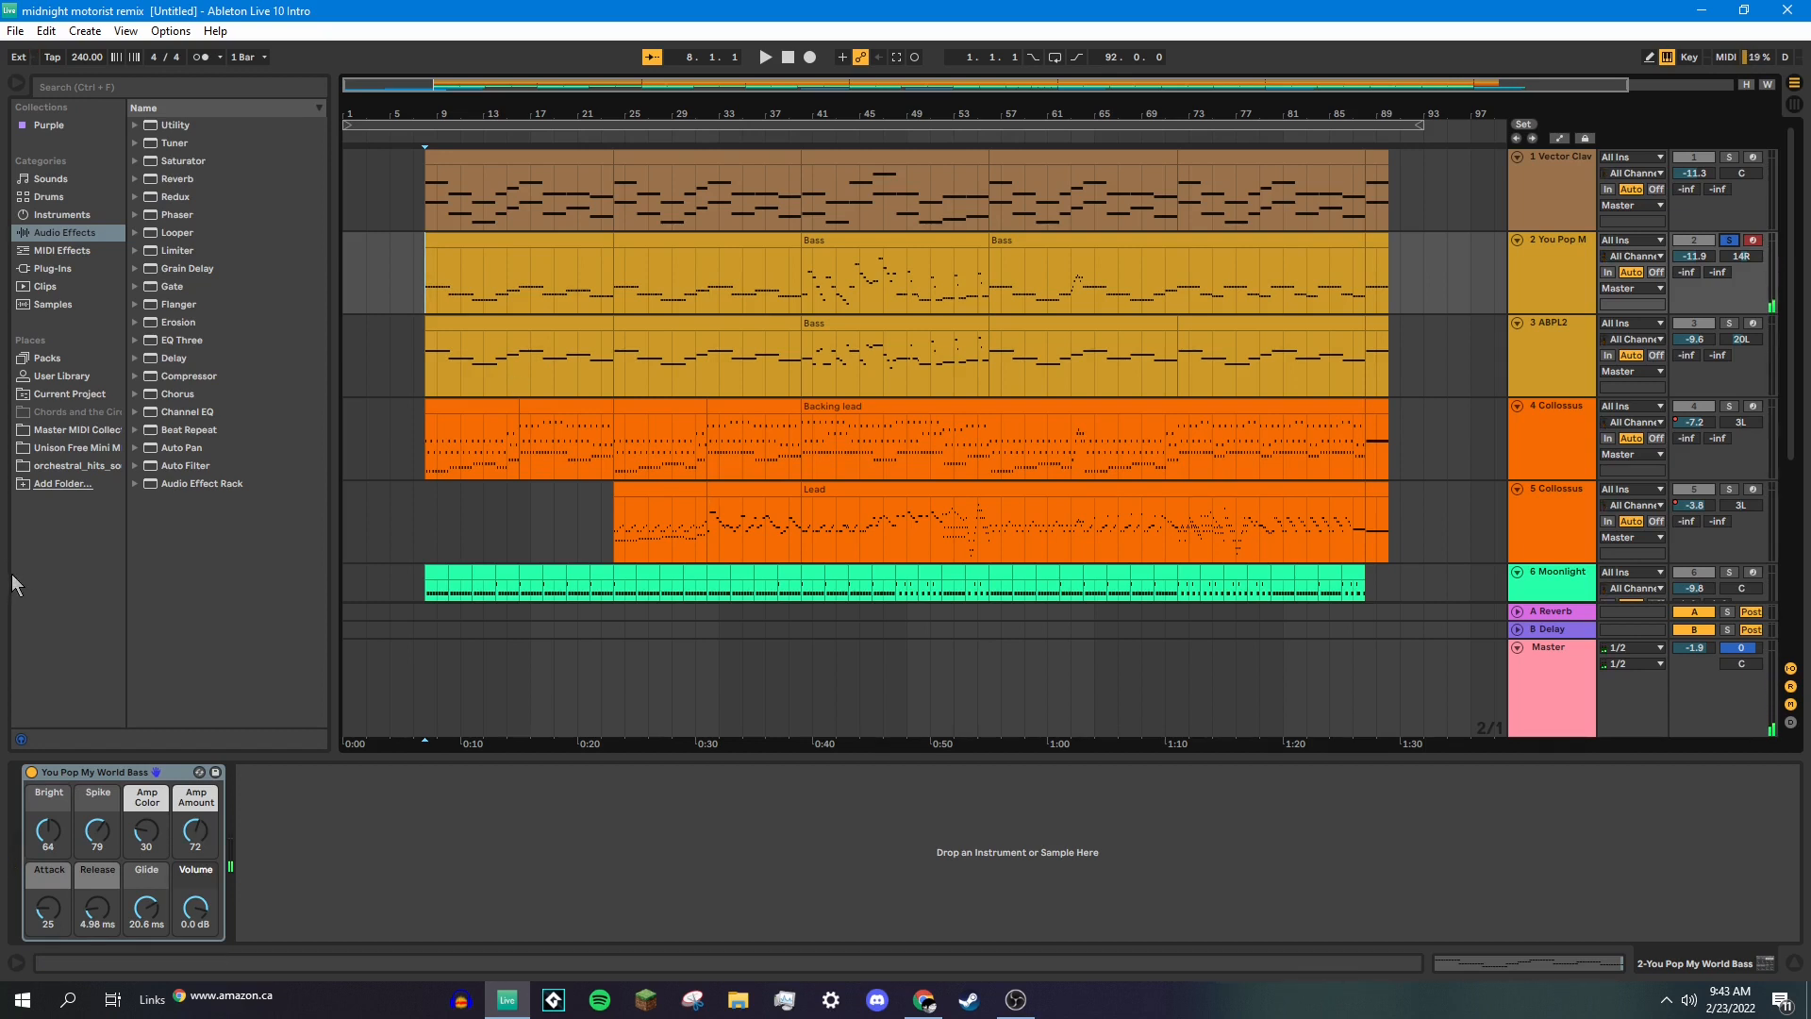
pyautogui.press('a')
pyautogui.press('a')
# Open the first clip of the You Pop My World Bass track in the note editor and audition it from bar 8.
pyautogui.click(455, 229)
pyautogui.doubleClick(457, 242)
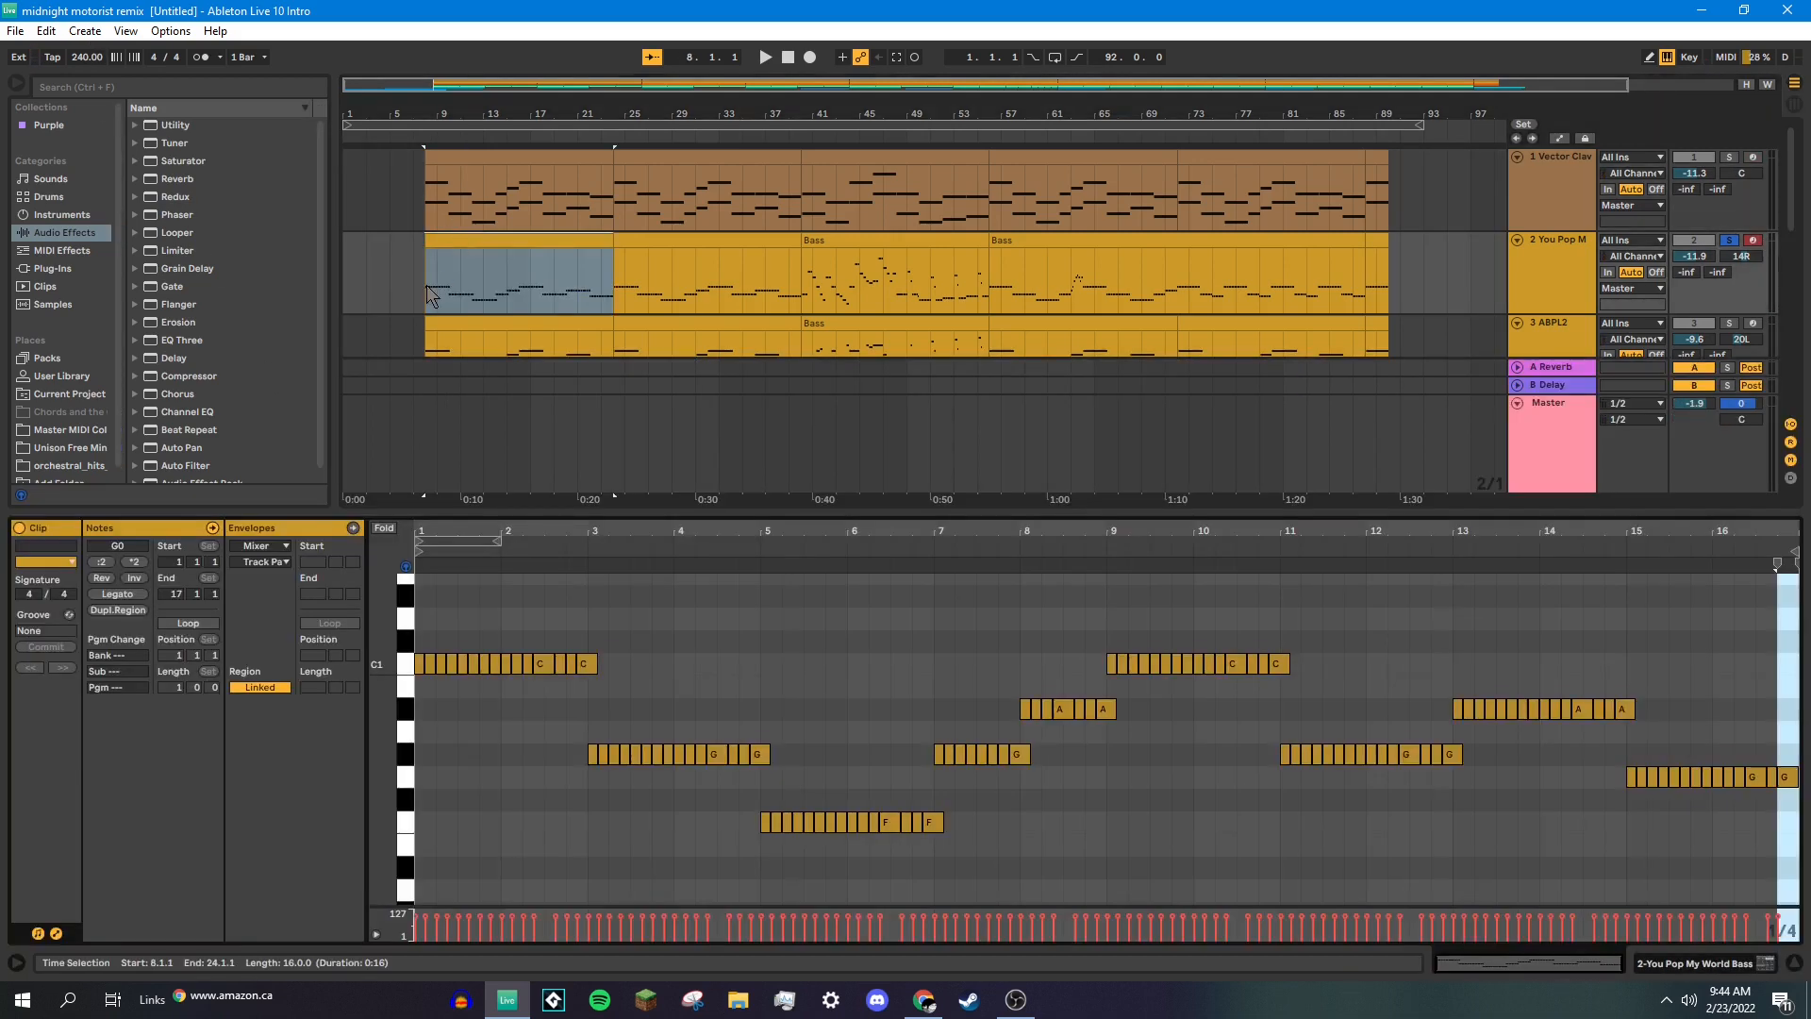
pyautogui.press('space')
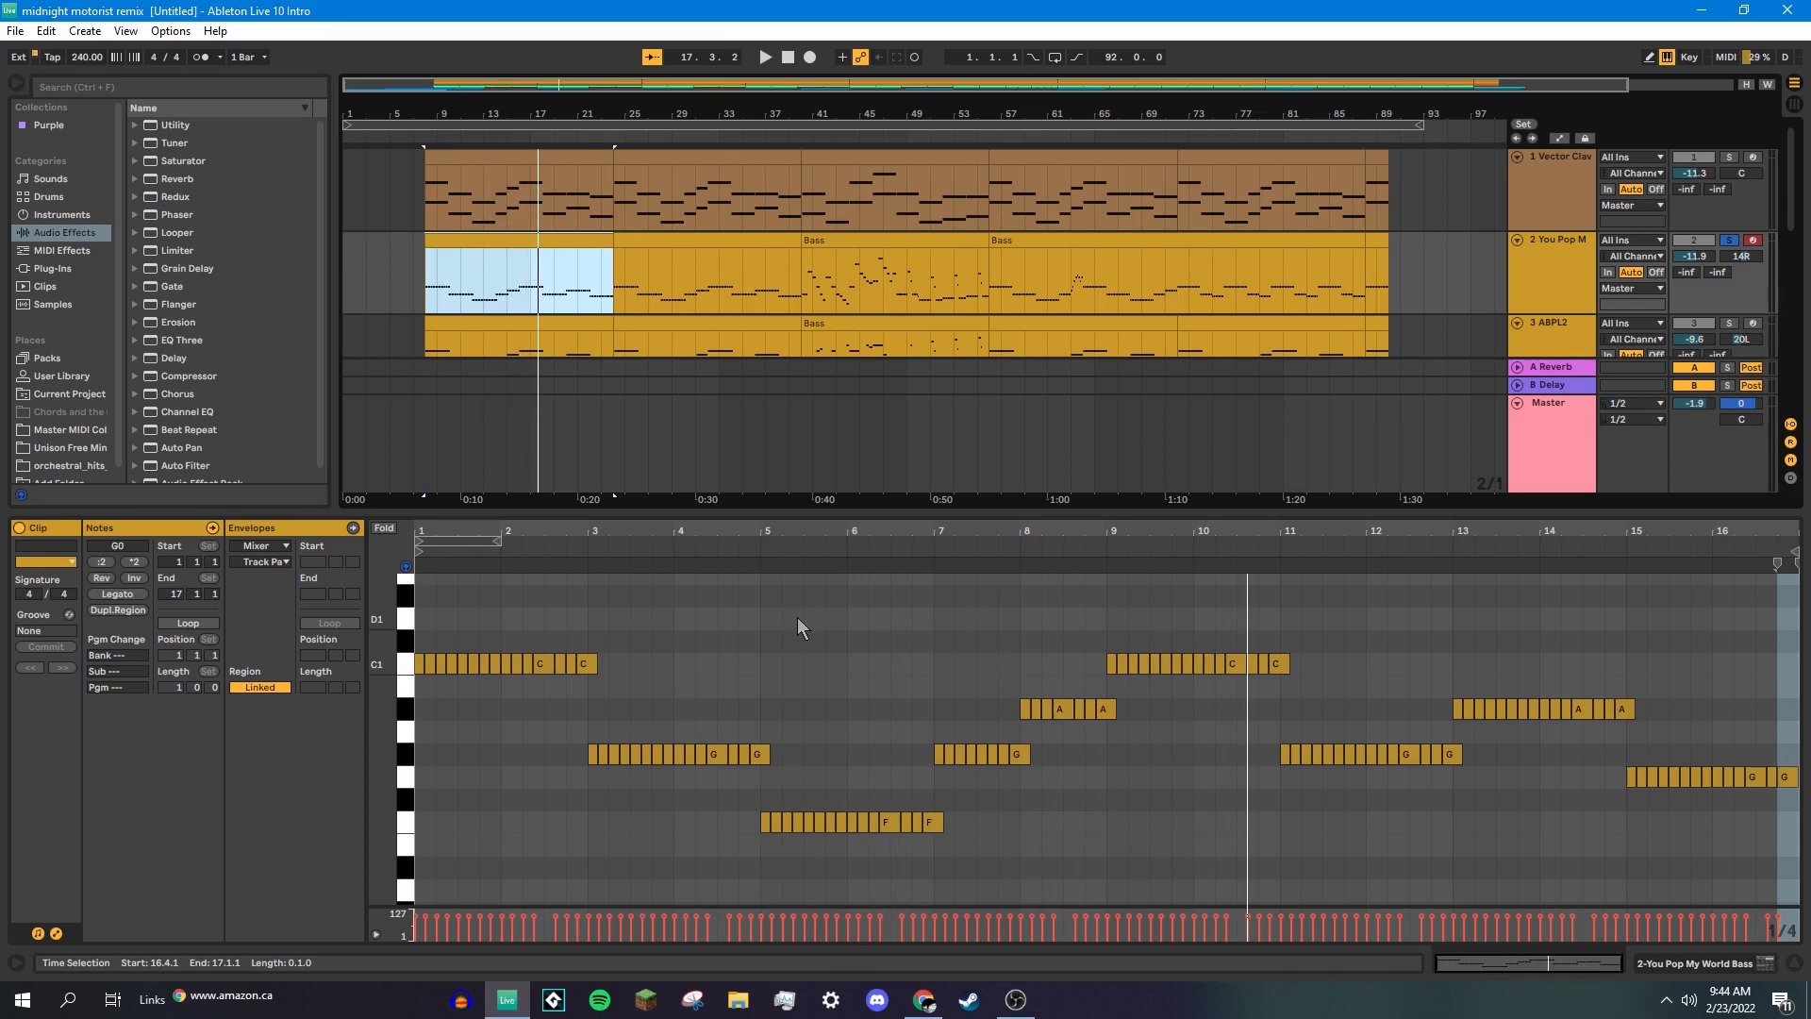
pyautogui.click(428, 289)
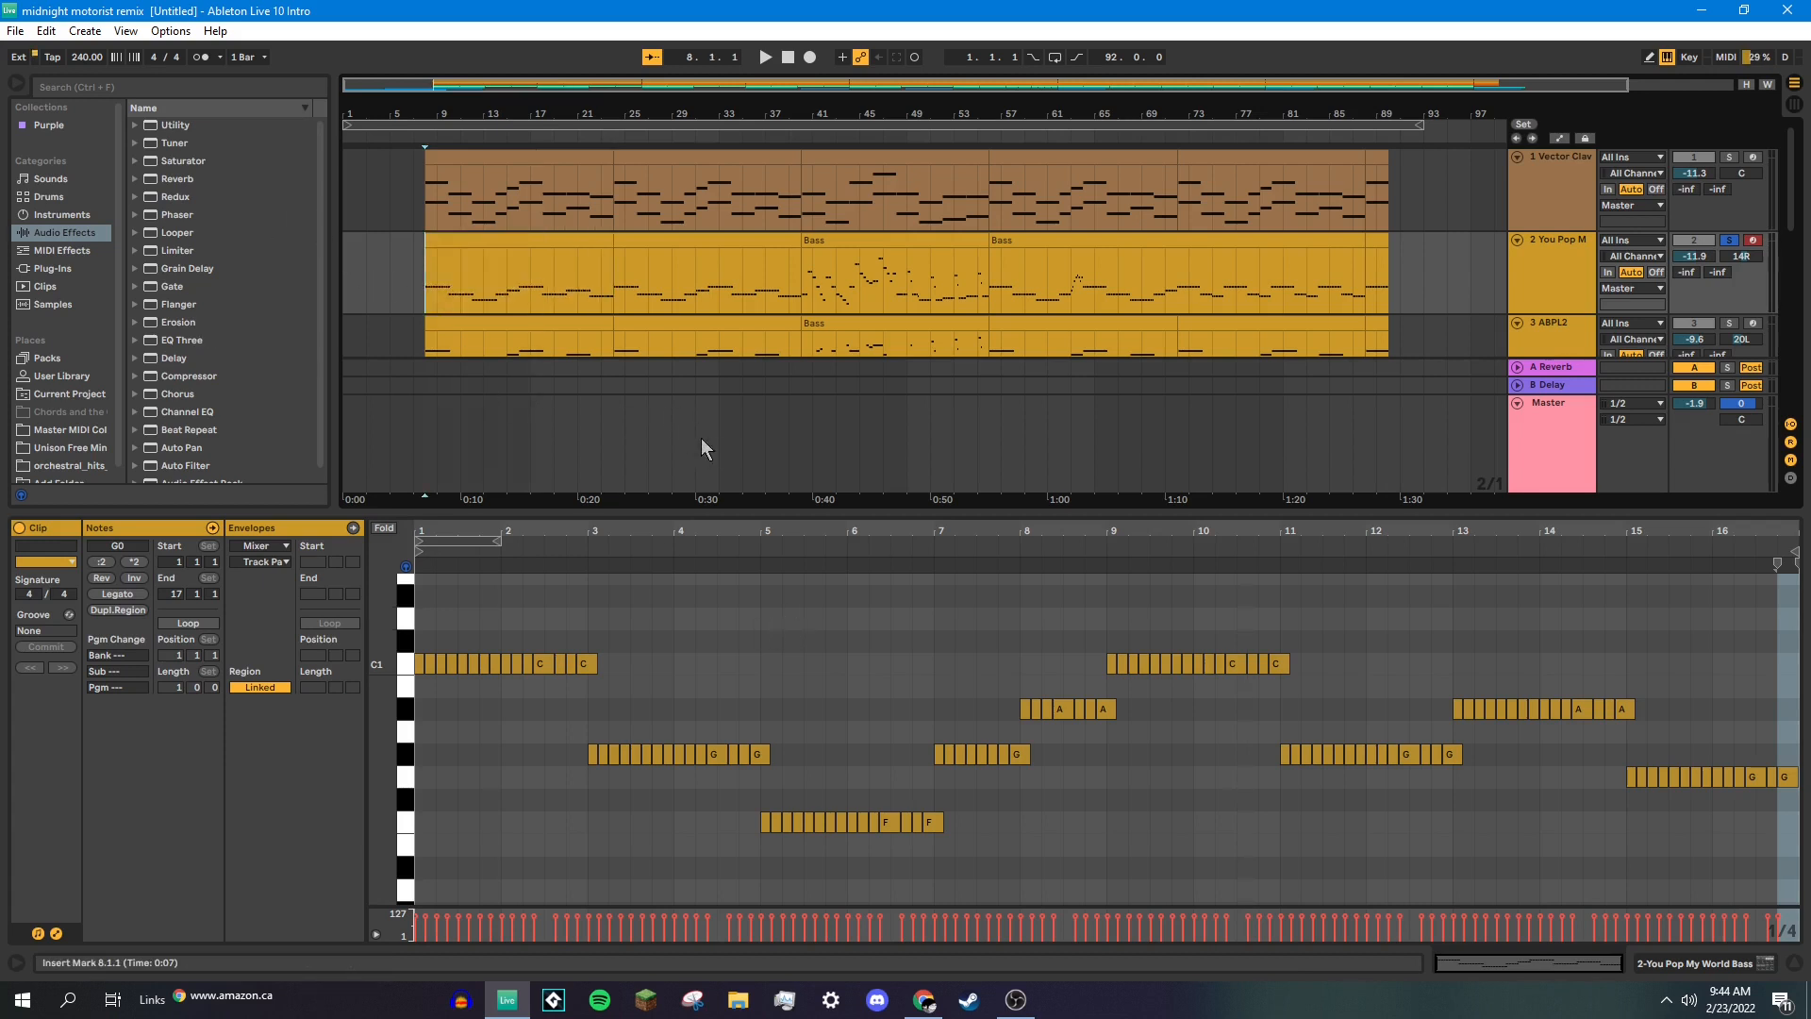
pyautogui.press('space')
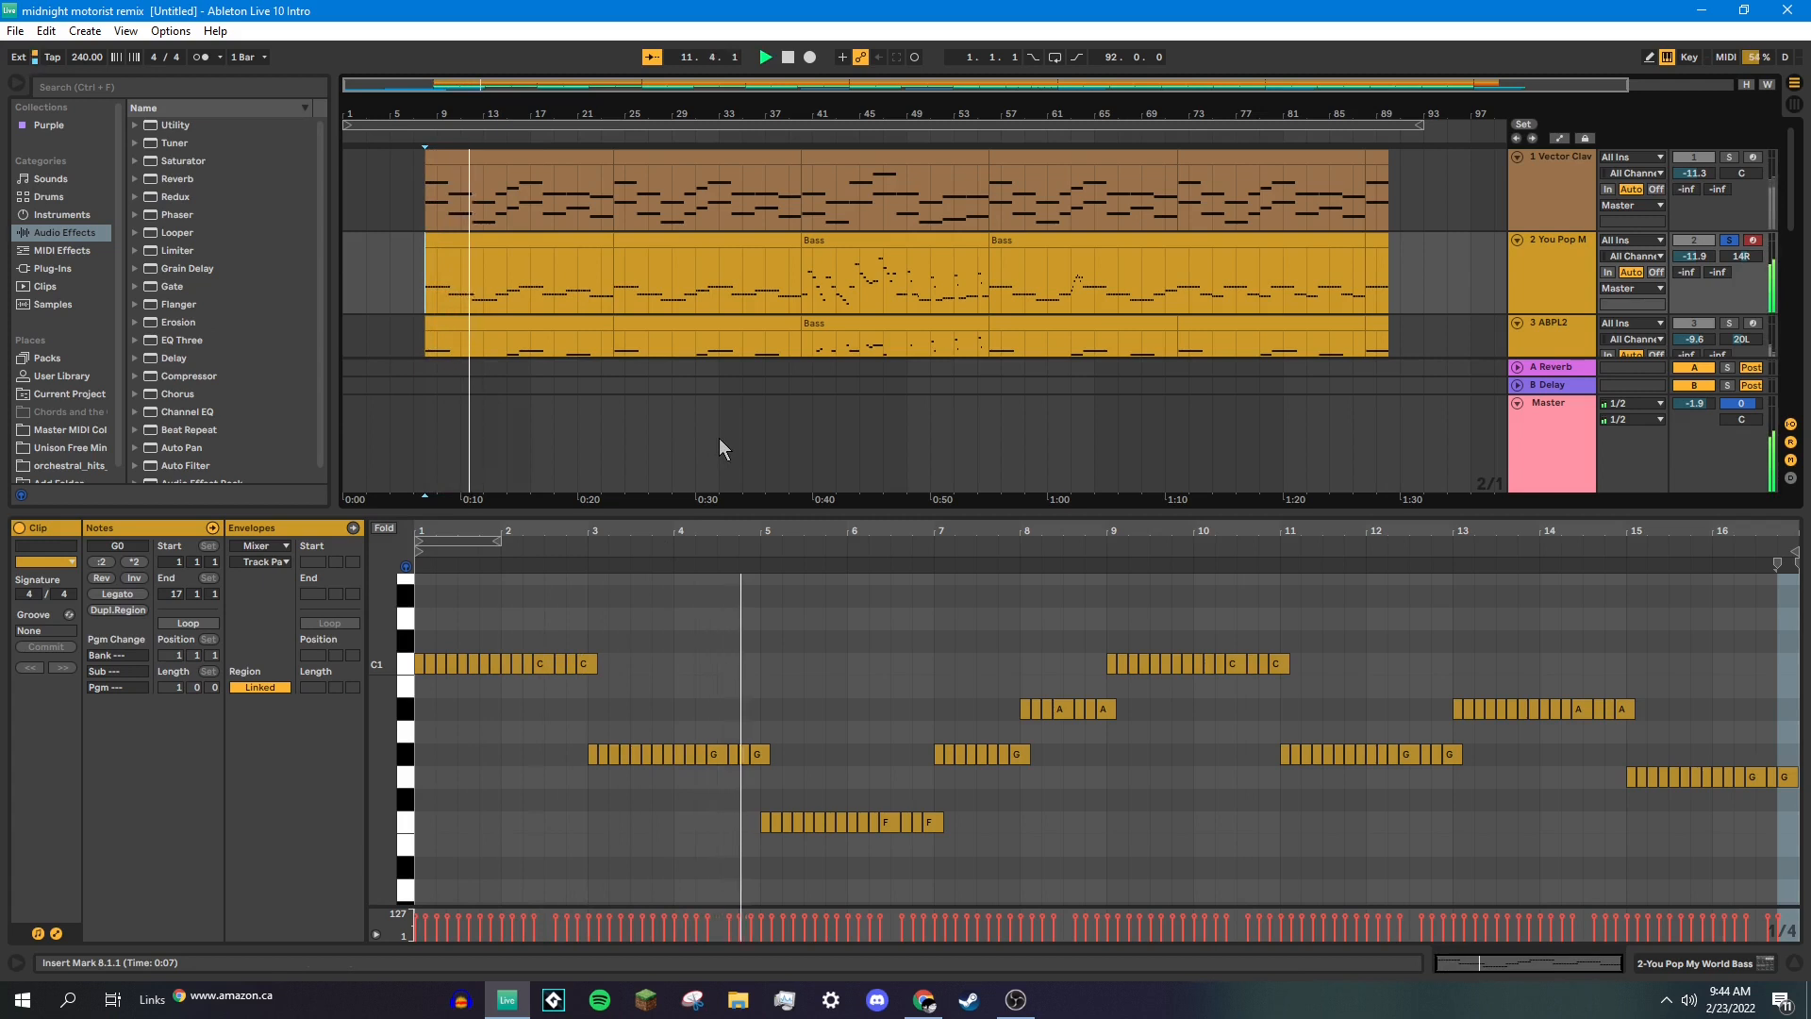
pyautogui.press('space')
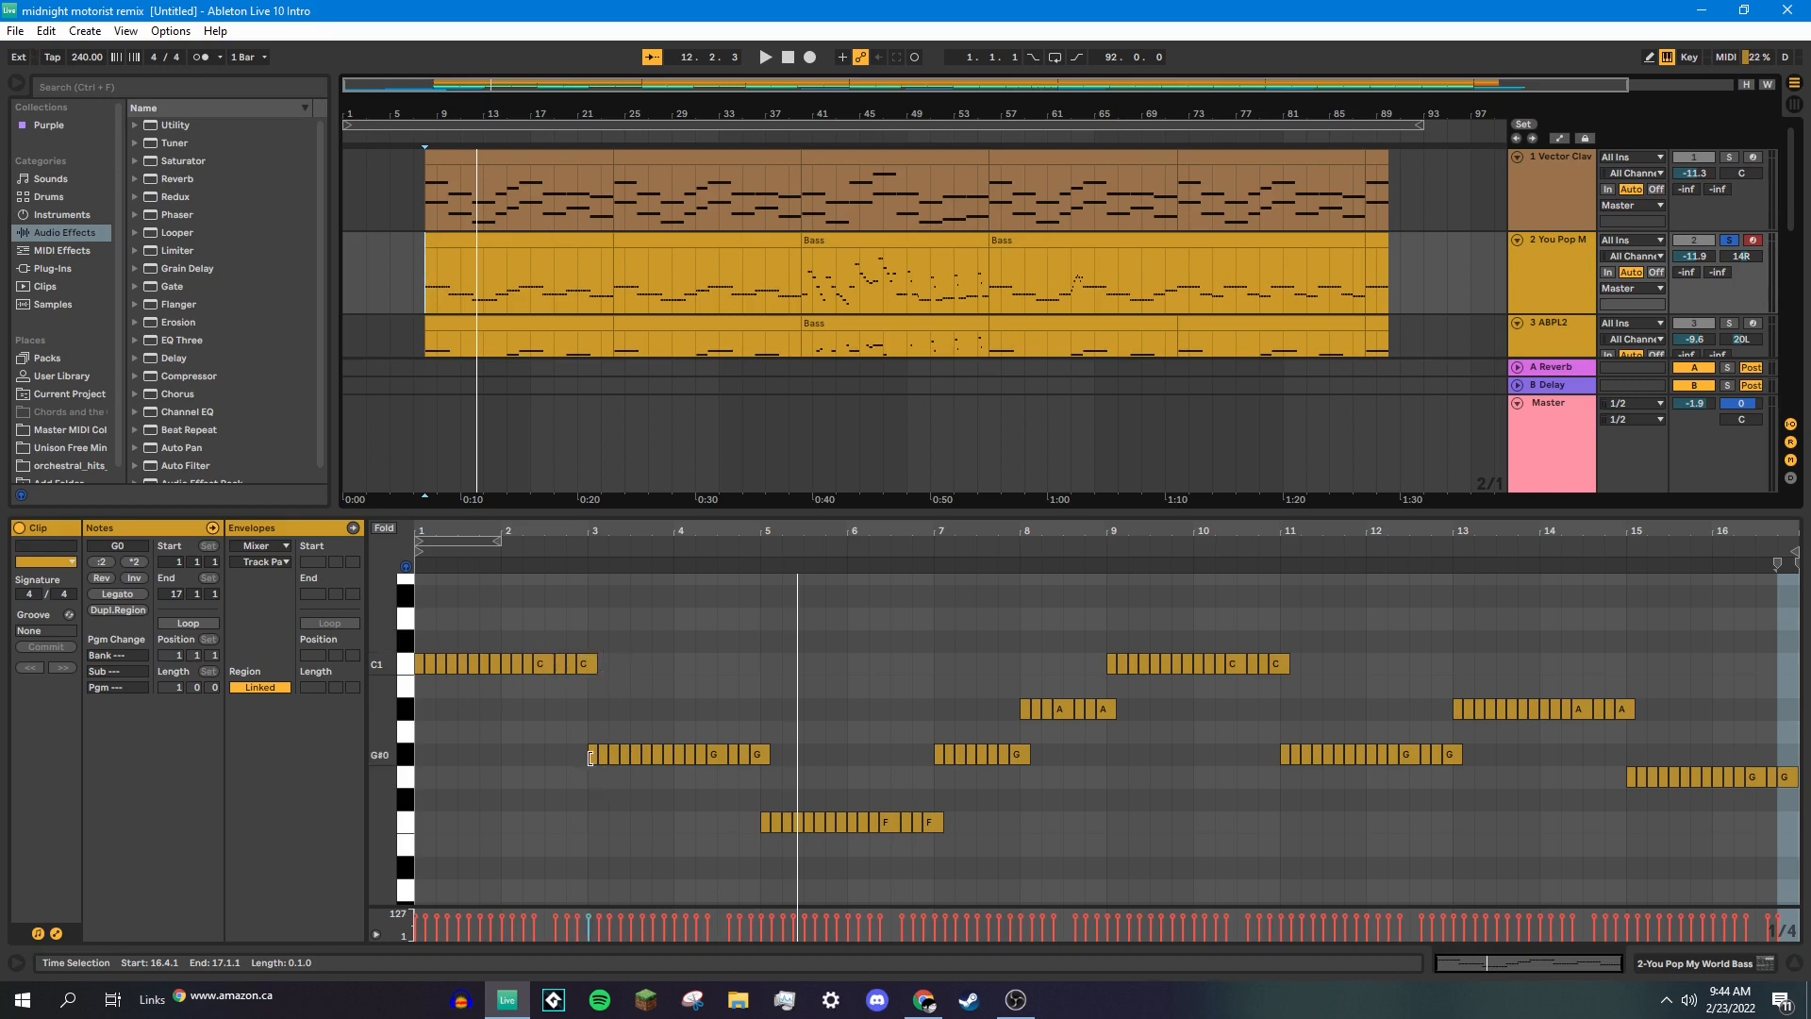
pyautogui.click(430, 305)
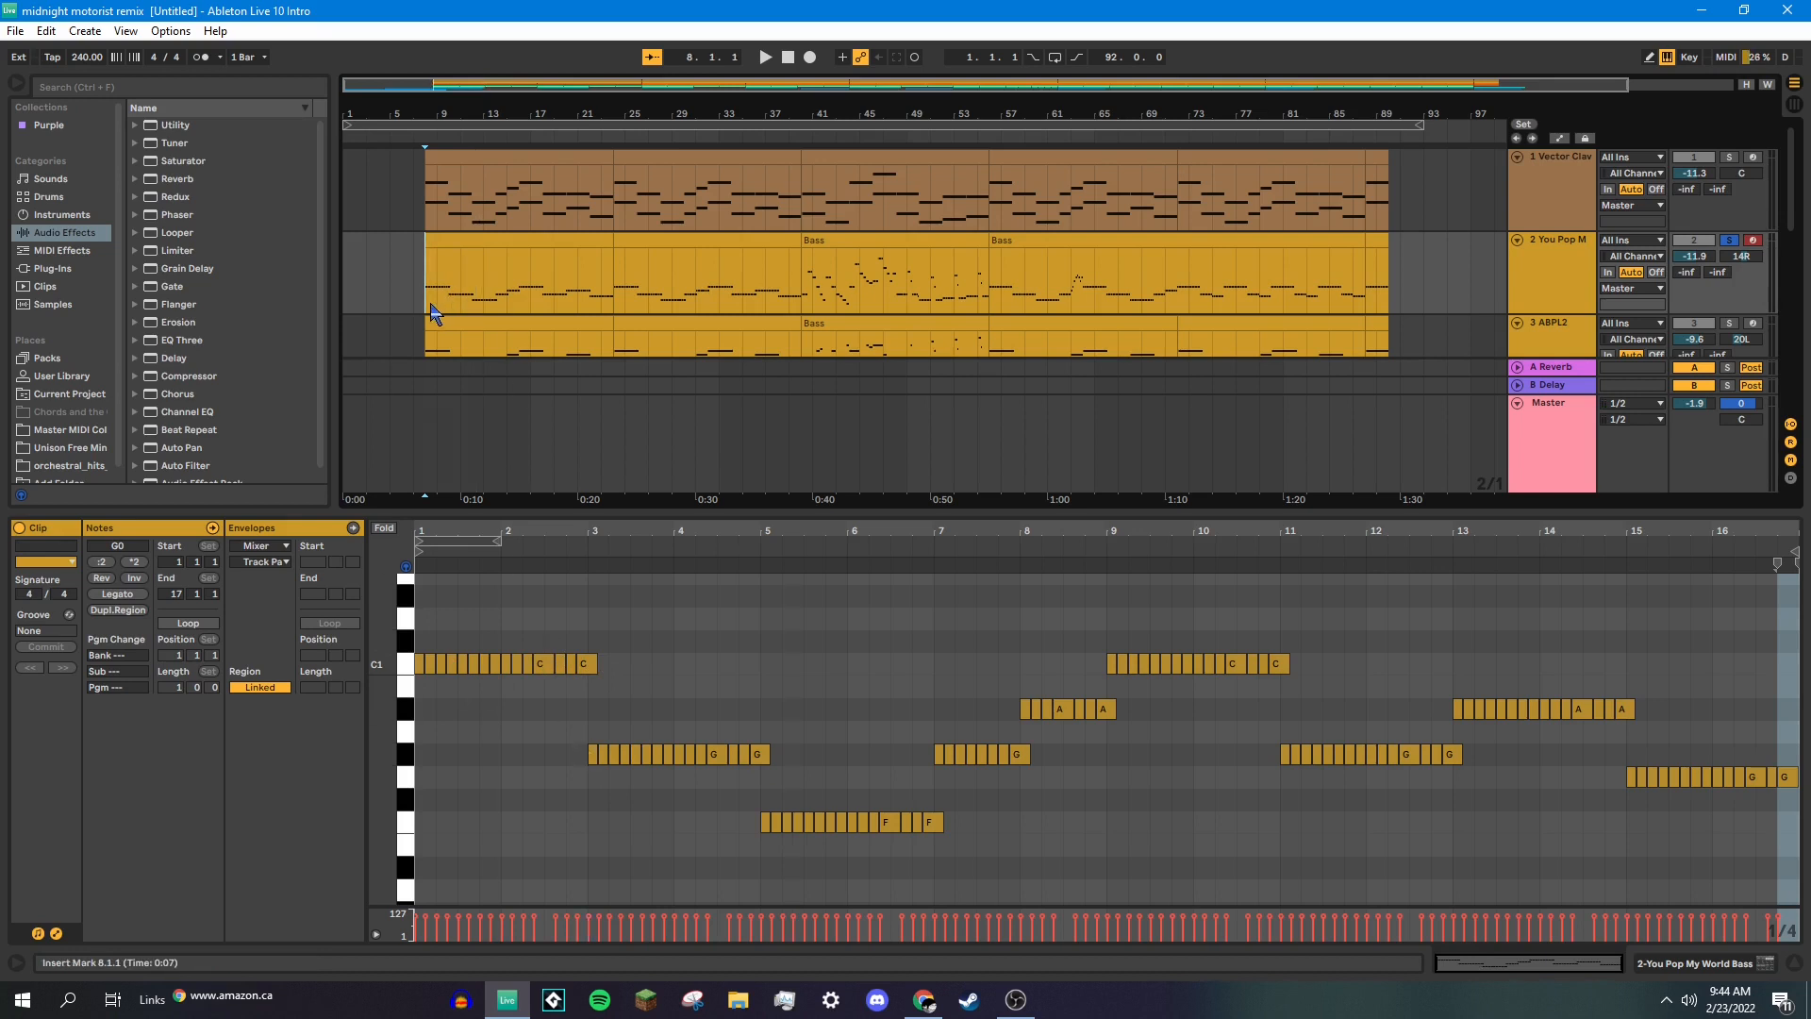
pyautogui.press('space')
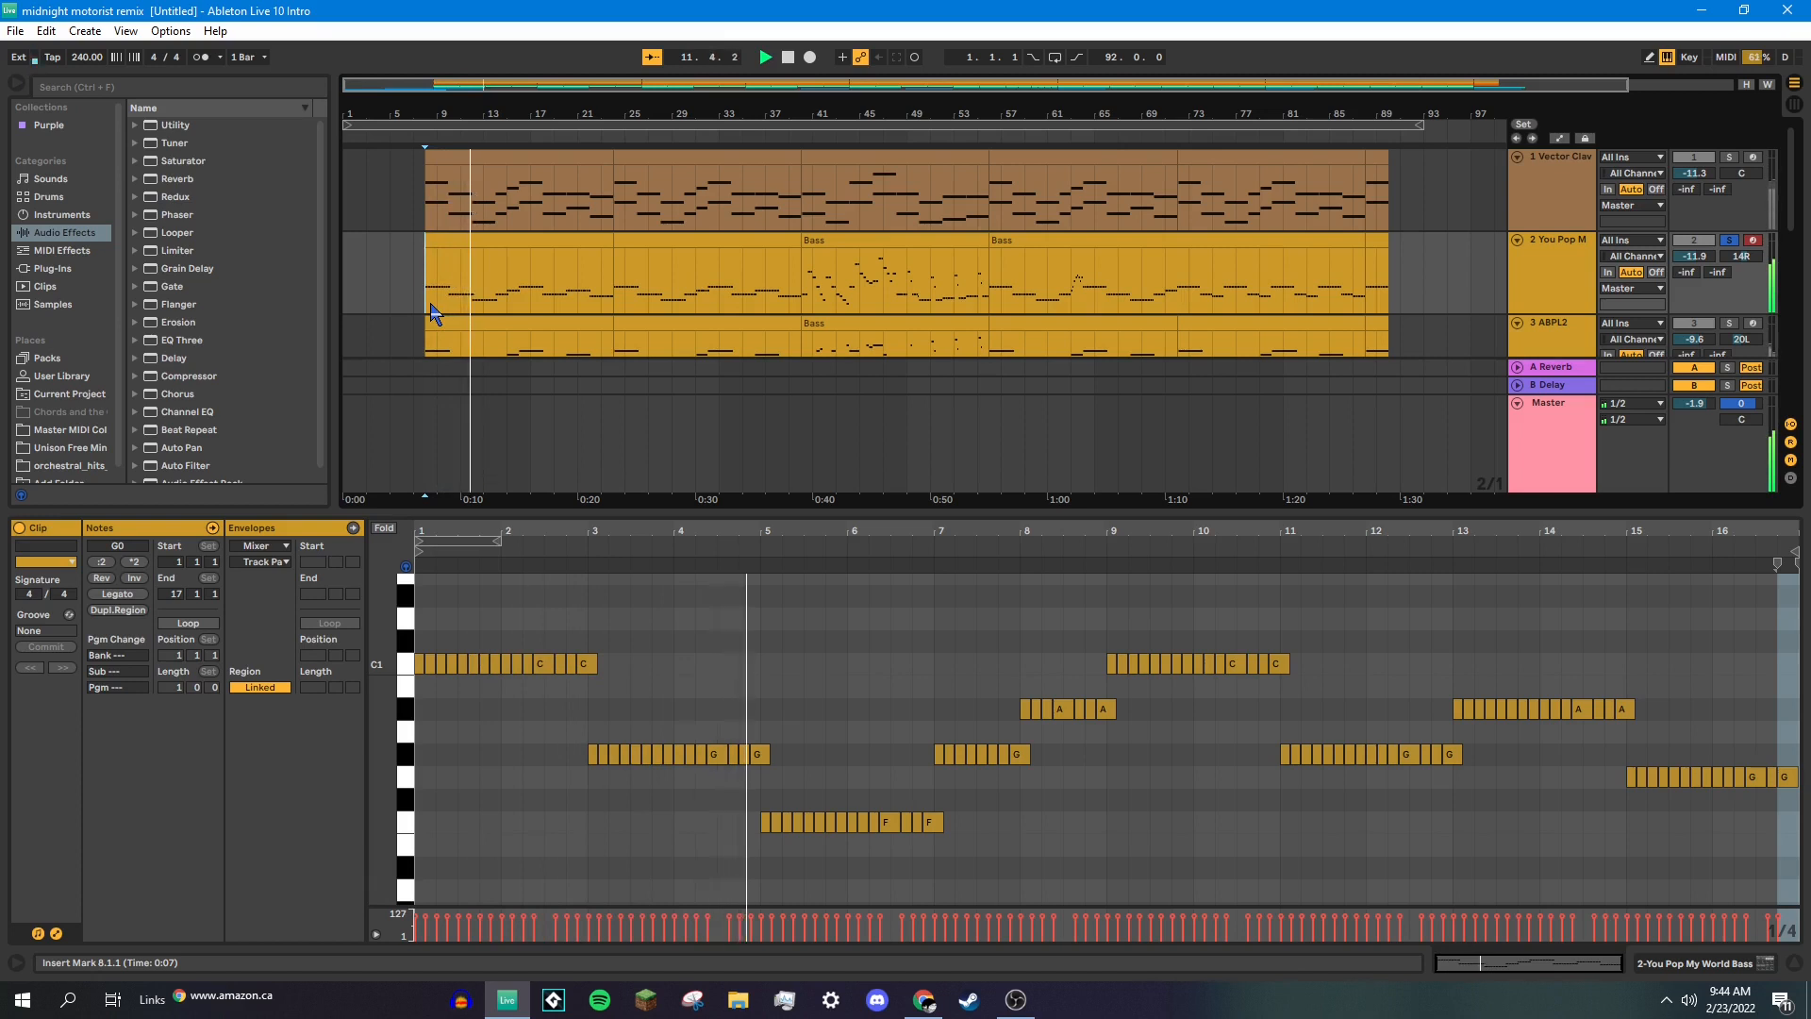
# Open the Bass clip at bar 40 of the You Pop My World Bass track and follow its notes during playback.
pyautogui.scroll(-2, 801, 283)
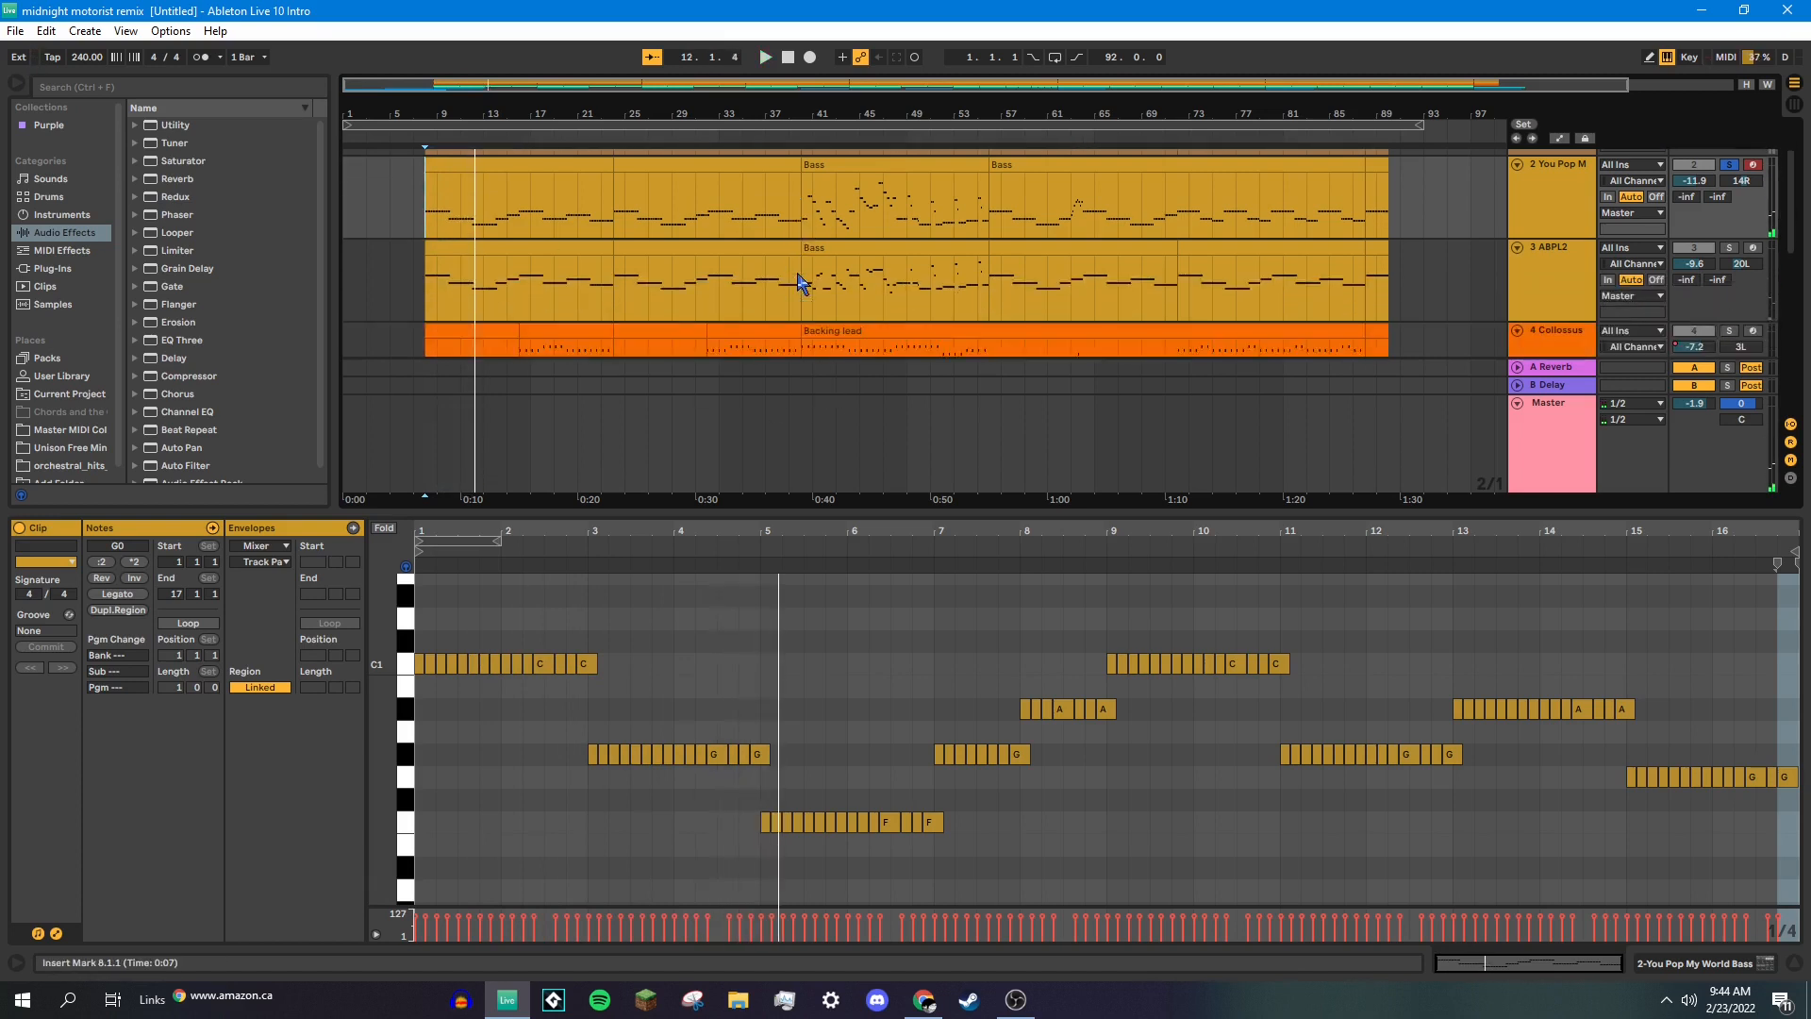
pyautogui.click(801, 267)
pyautogui.click(826, 198)
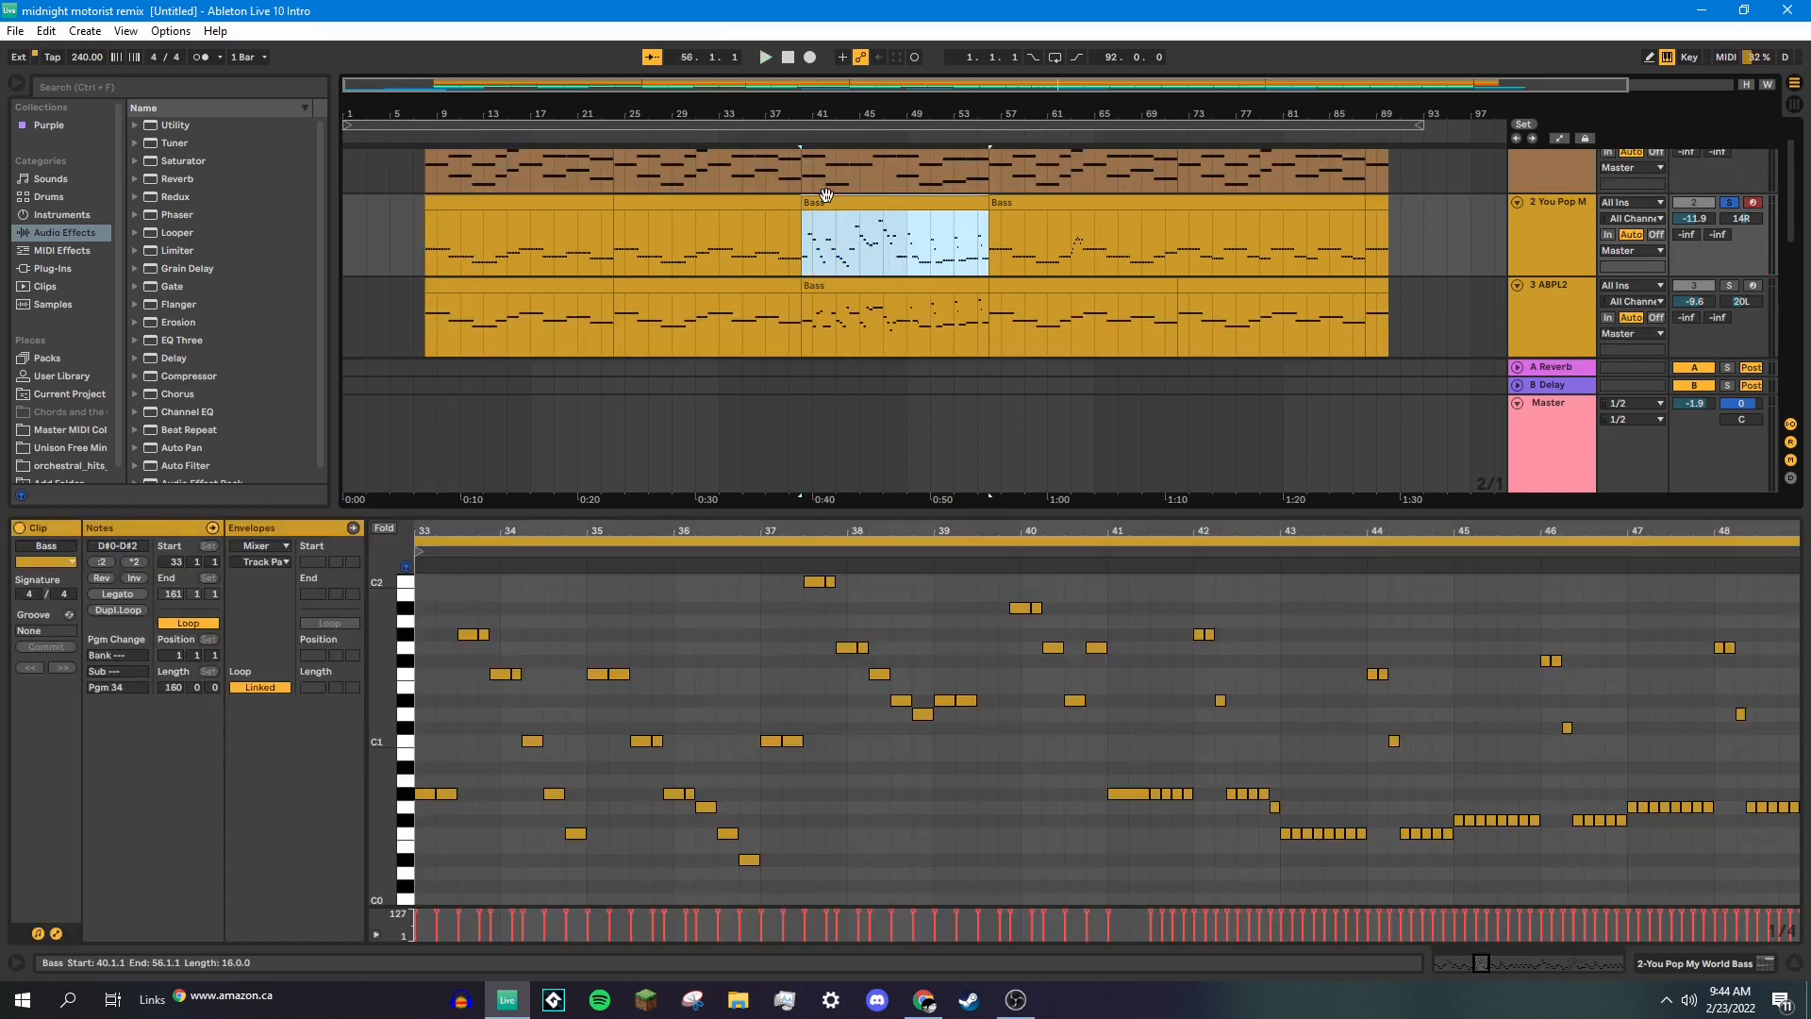
pyautogui.click(801, 266)
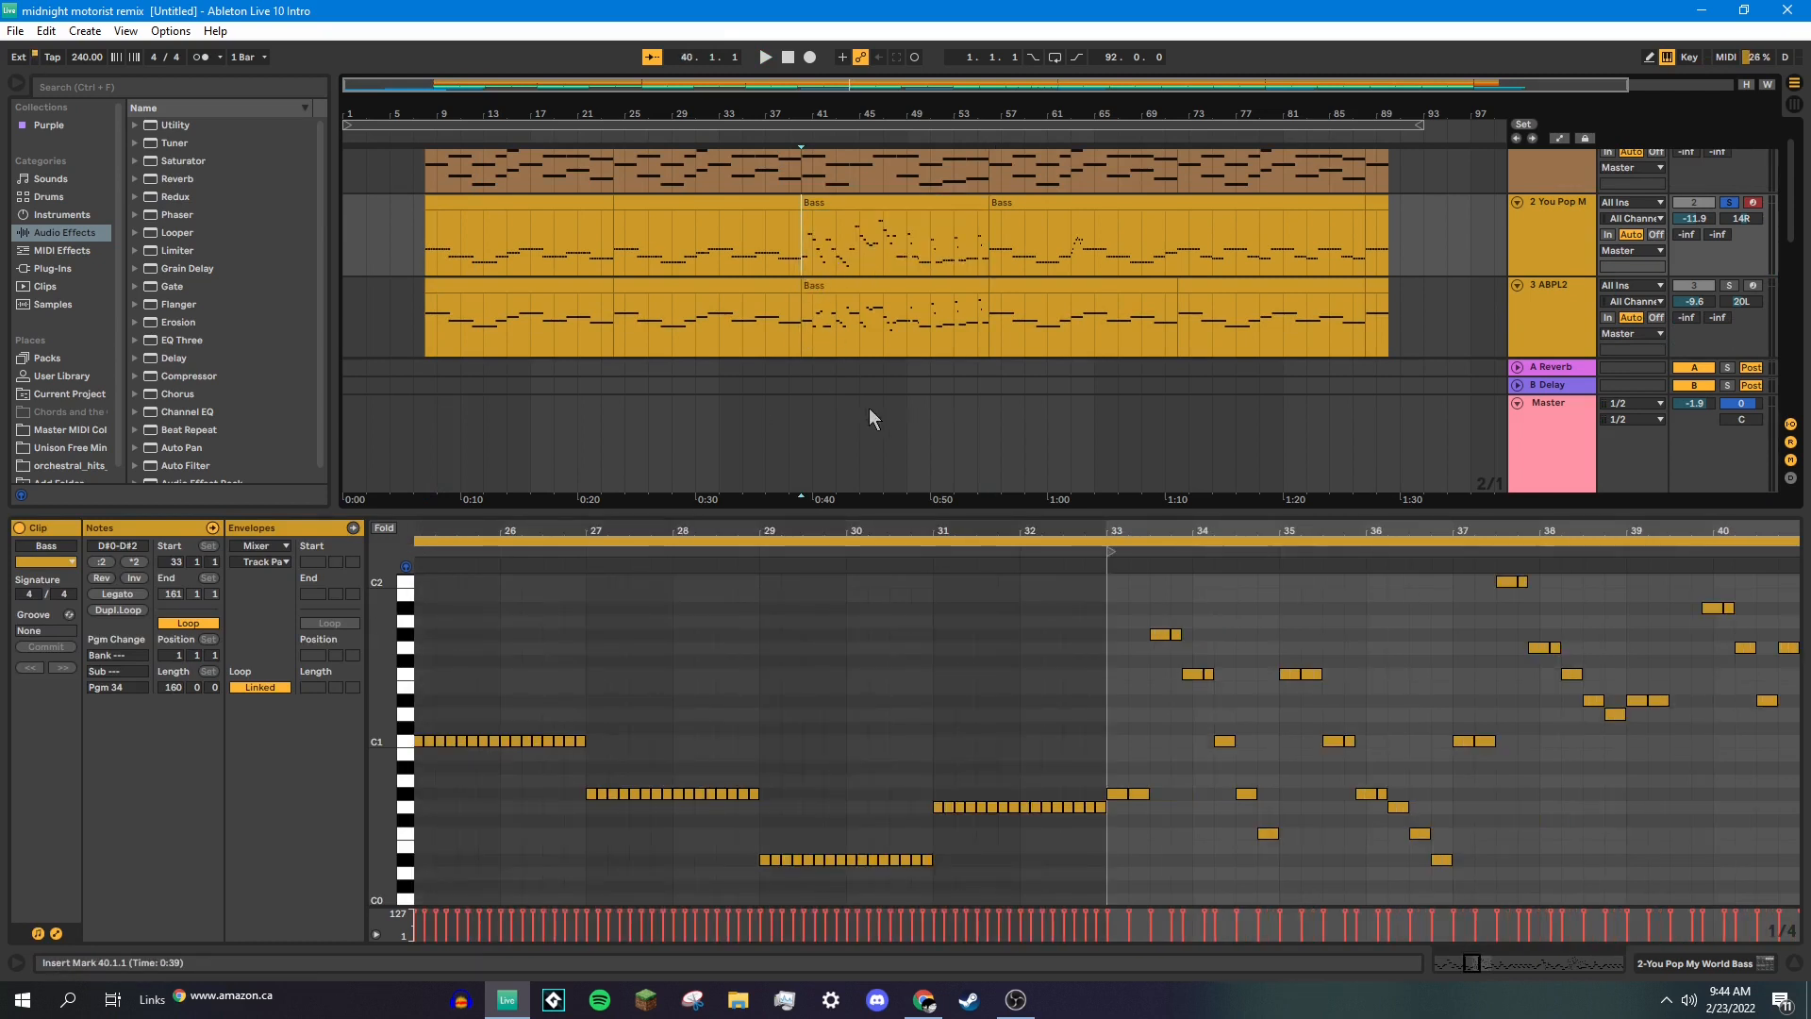
pyautogui.click(1098, 559)
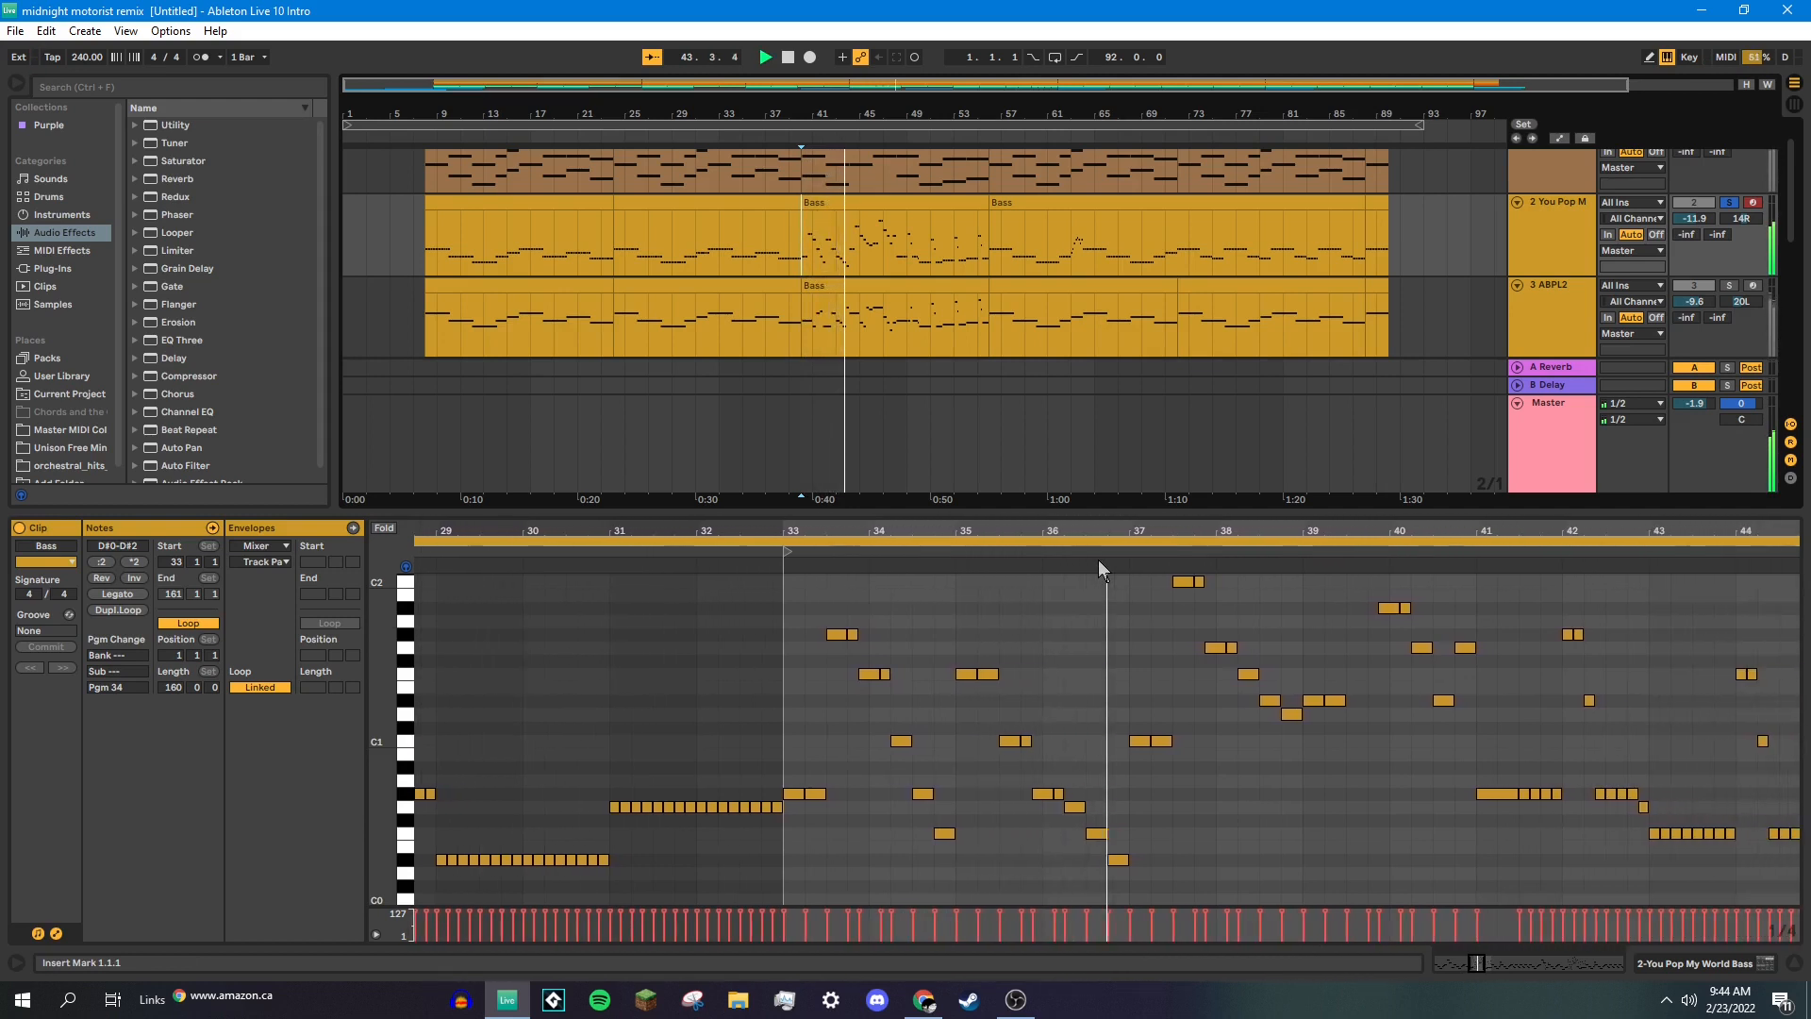
pyautogui.scroll(1, 1311, 740)
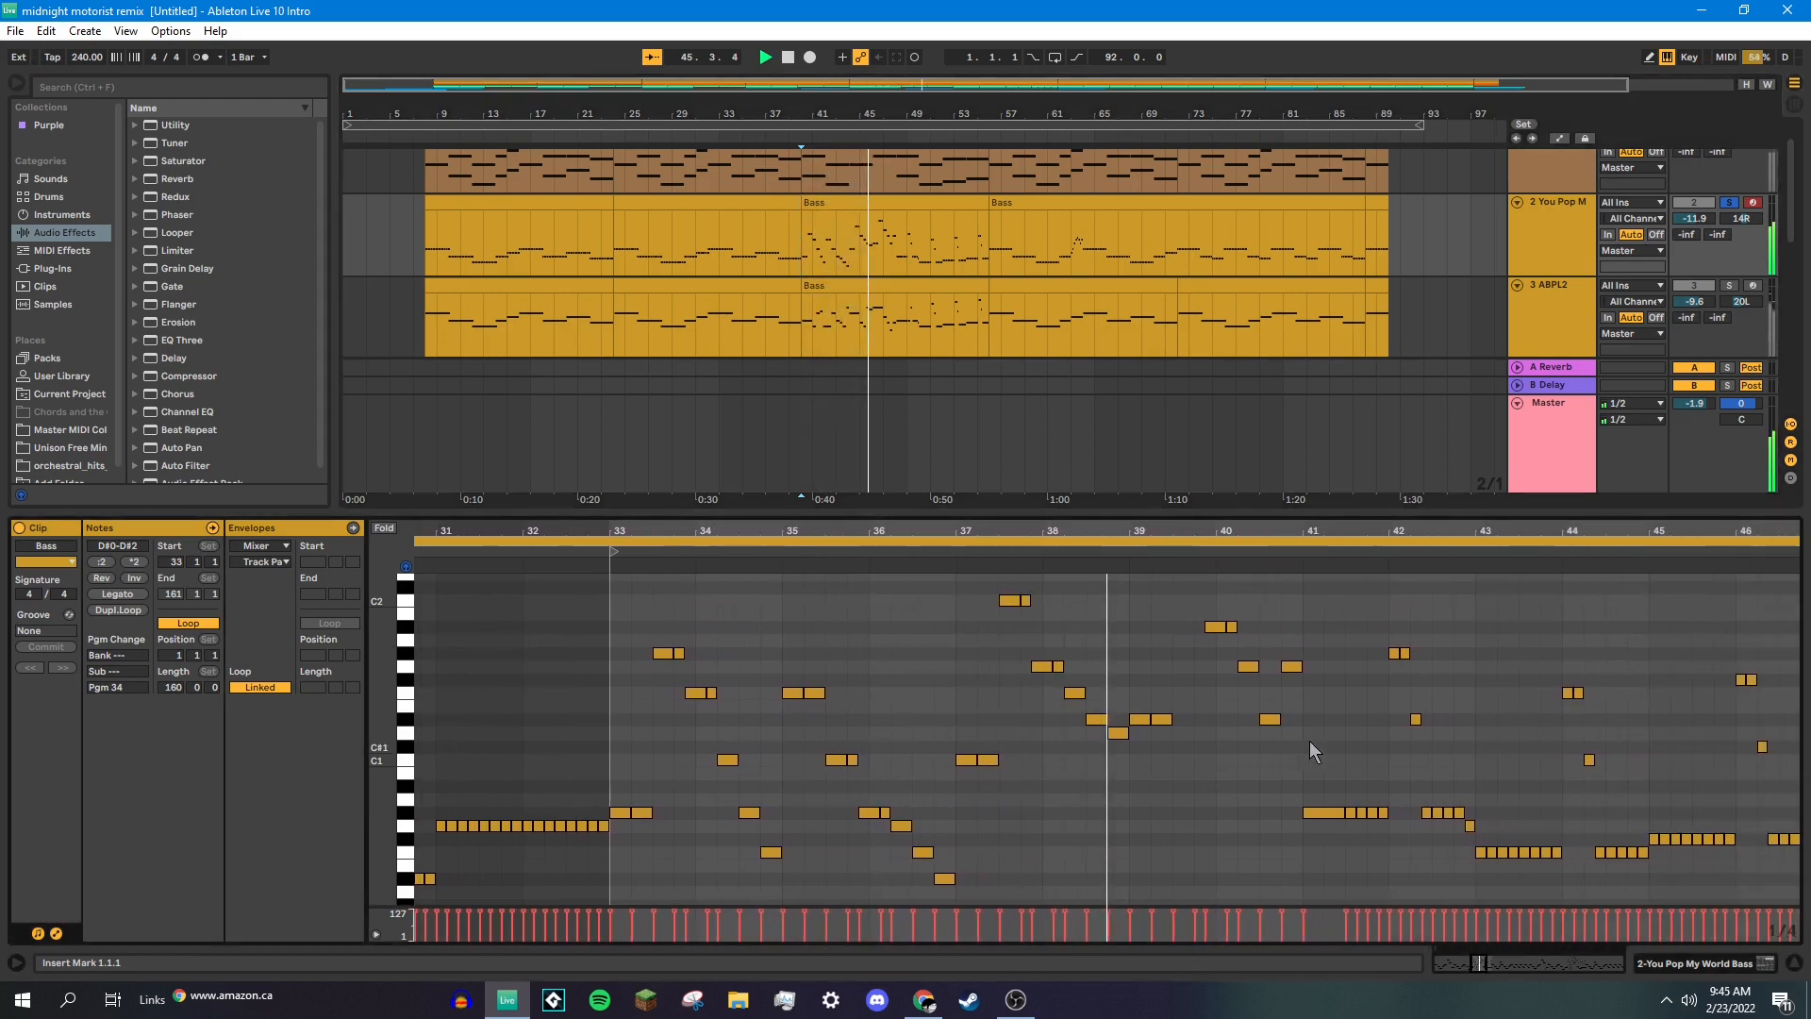
pyautogui.scroll(2, 1309, 739)
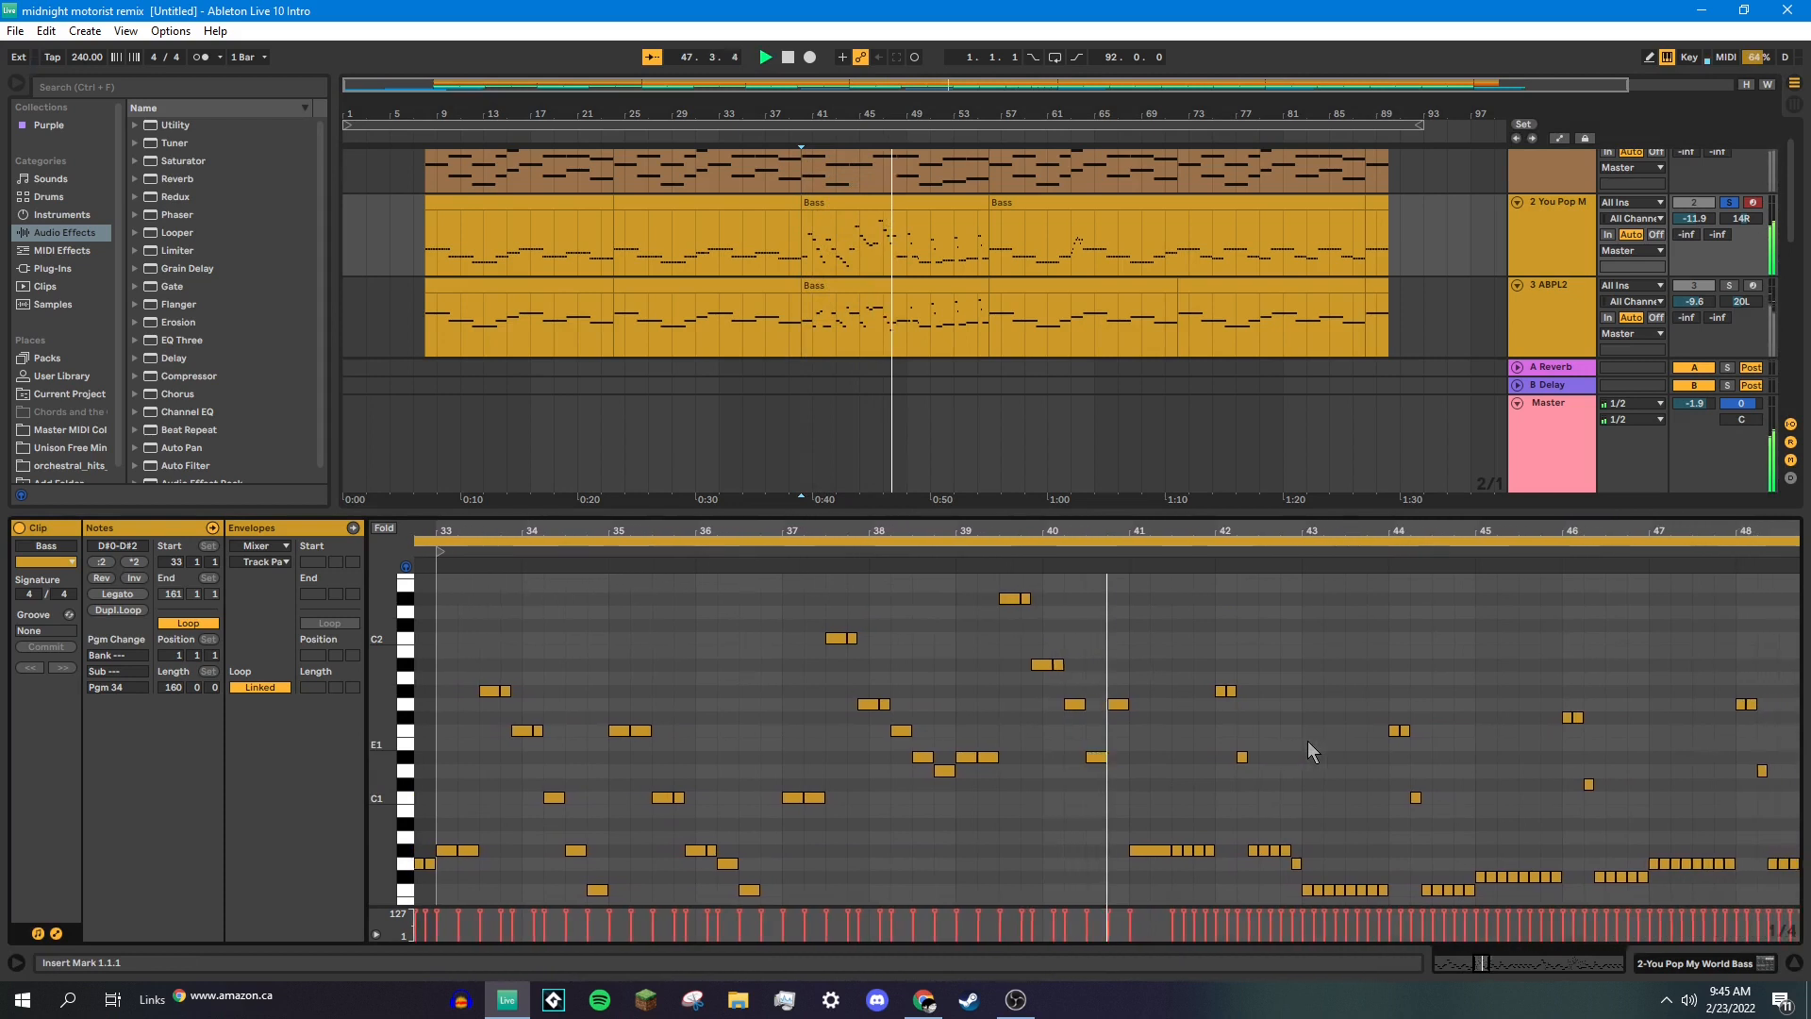
# Follow the Bass clip's notes up to bar 56, stop playback, and hide the note editor to return to the full arrangement.
pyautogui.scroll(-2, 1308, 741)
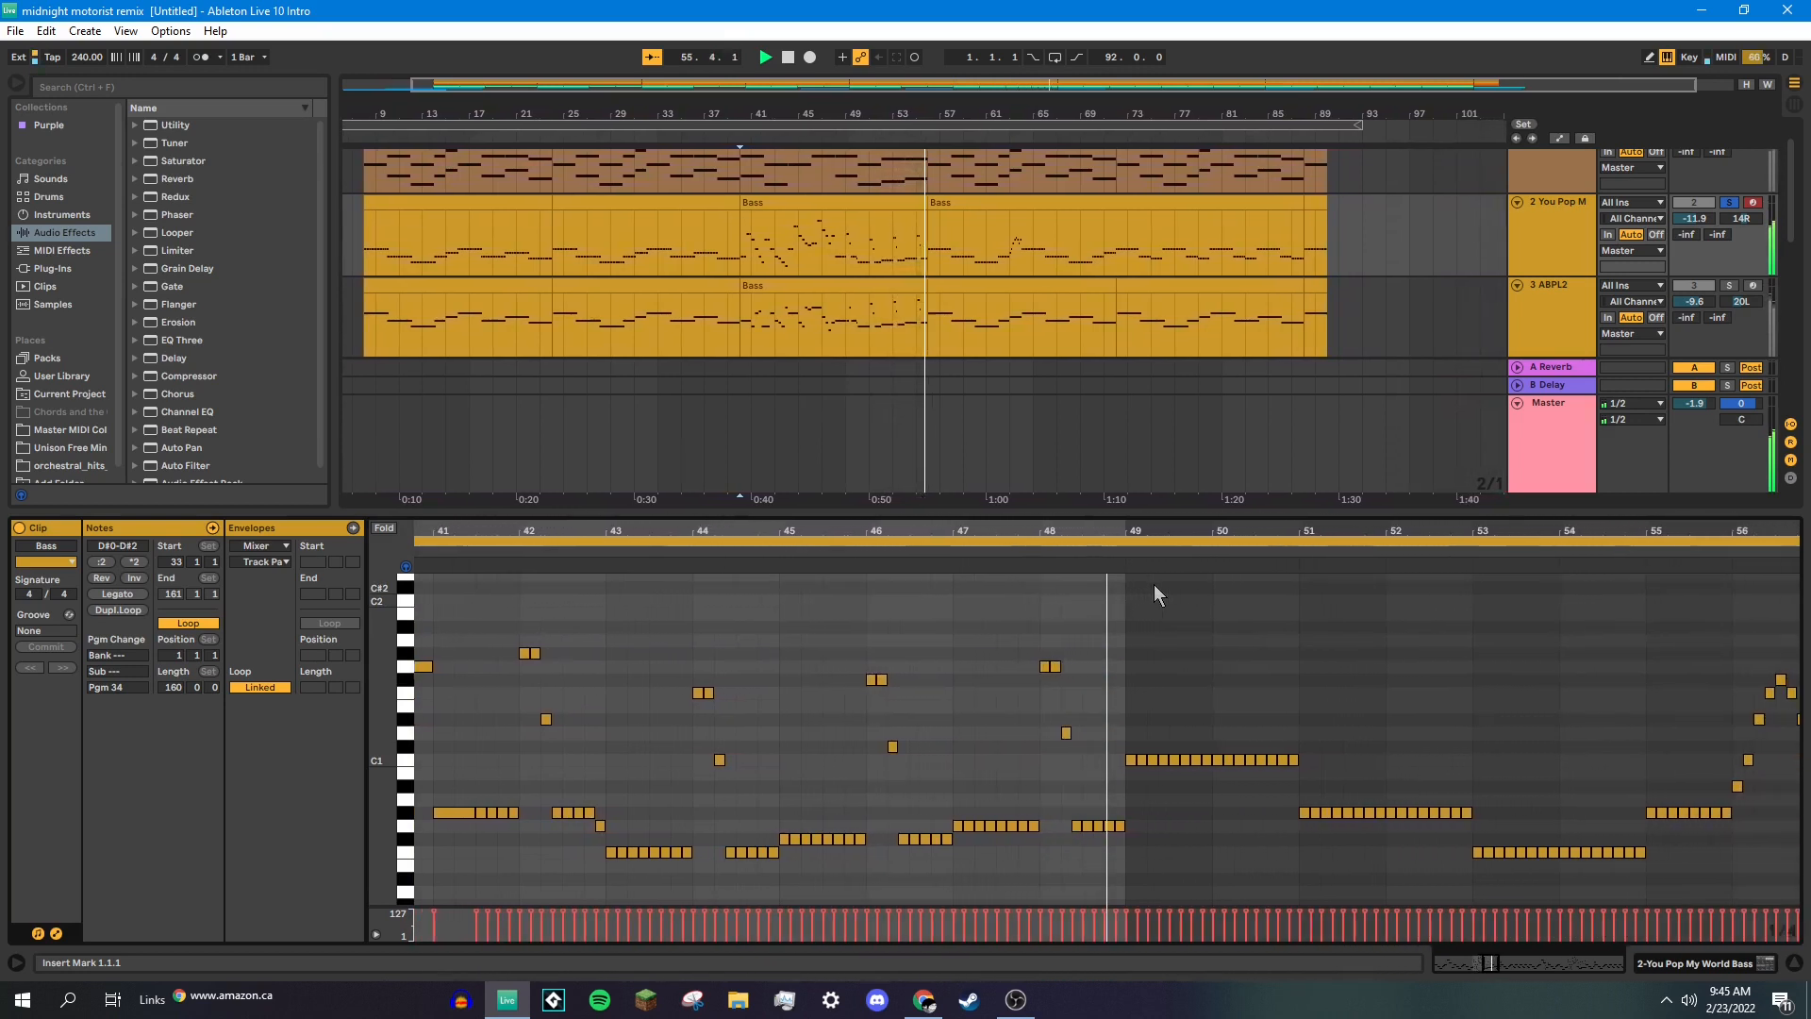
pyautogui.press('space')
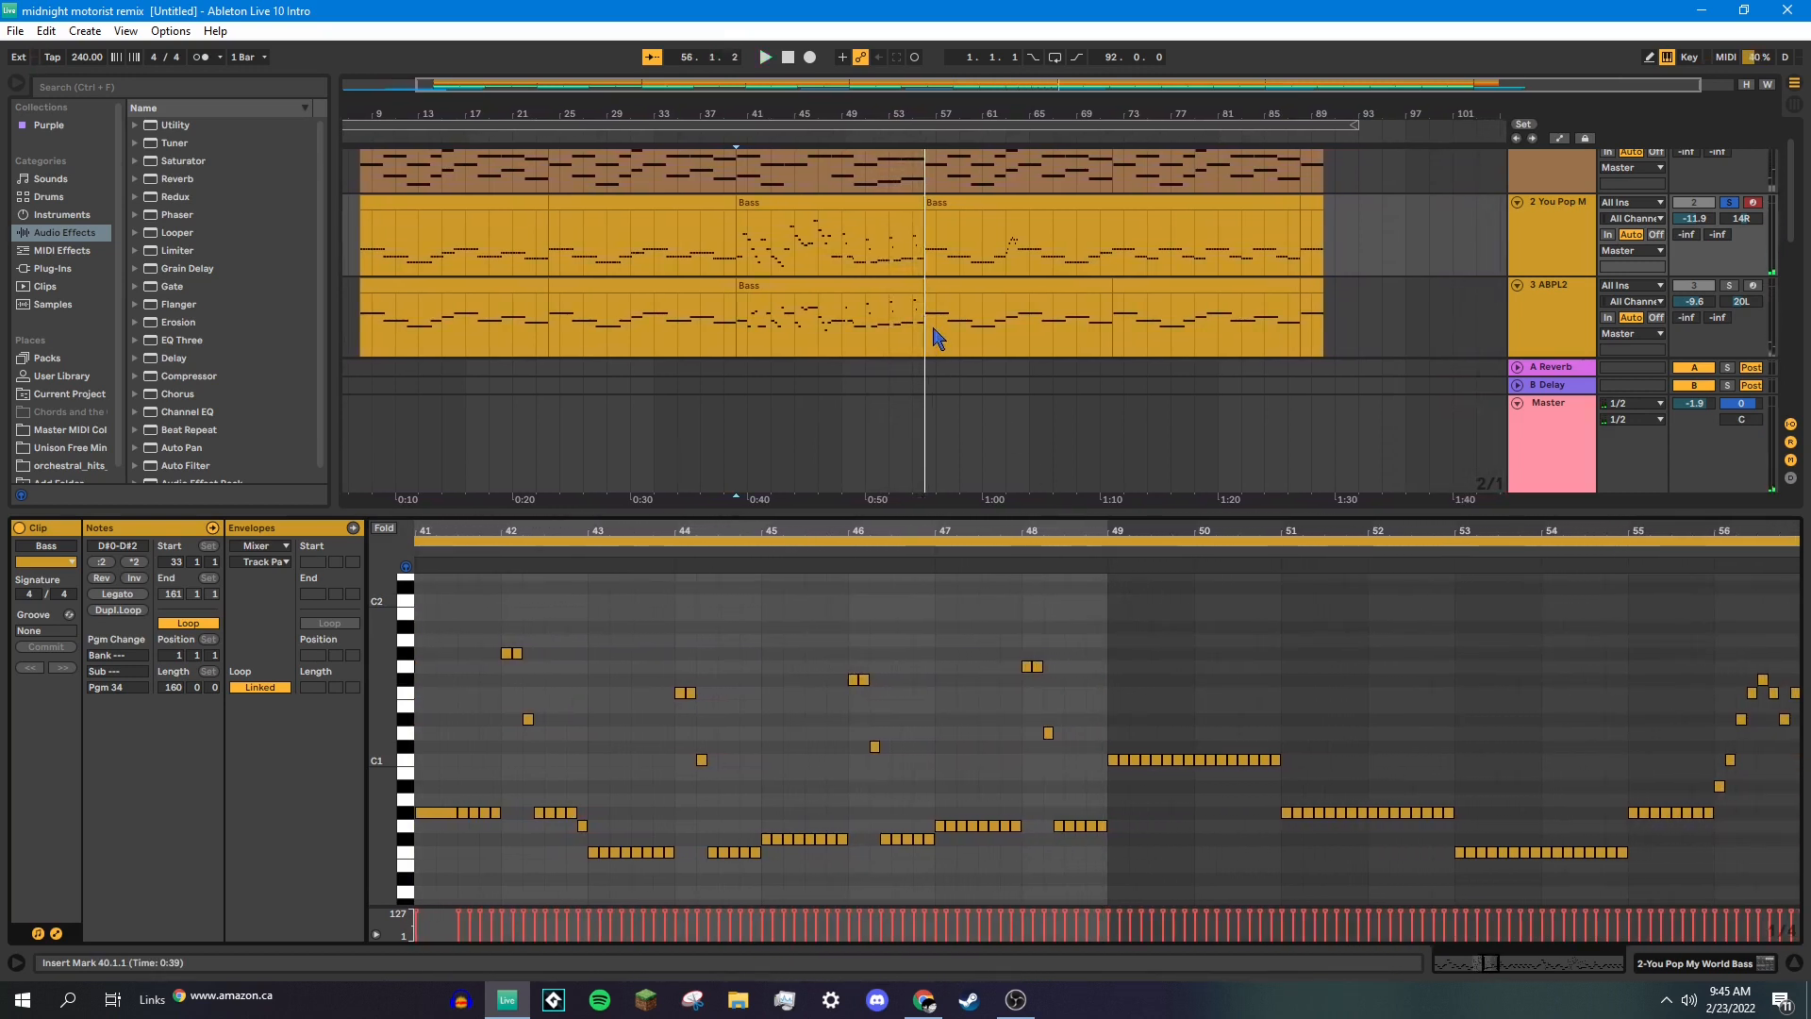
pyautogui.scroll(-2, 1151, 236)
pyautogui.click(1793, 961)
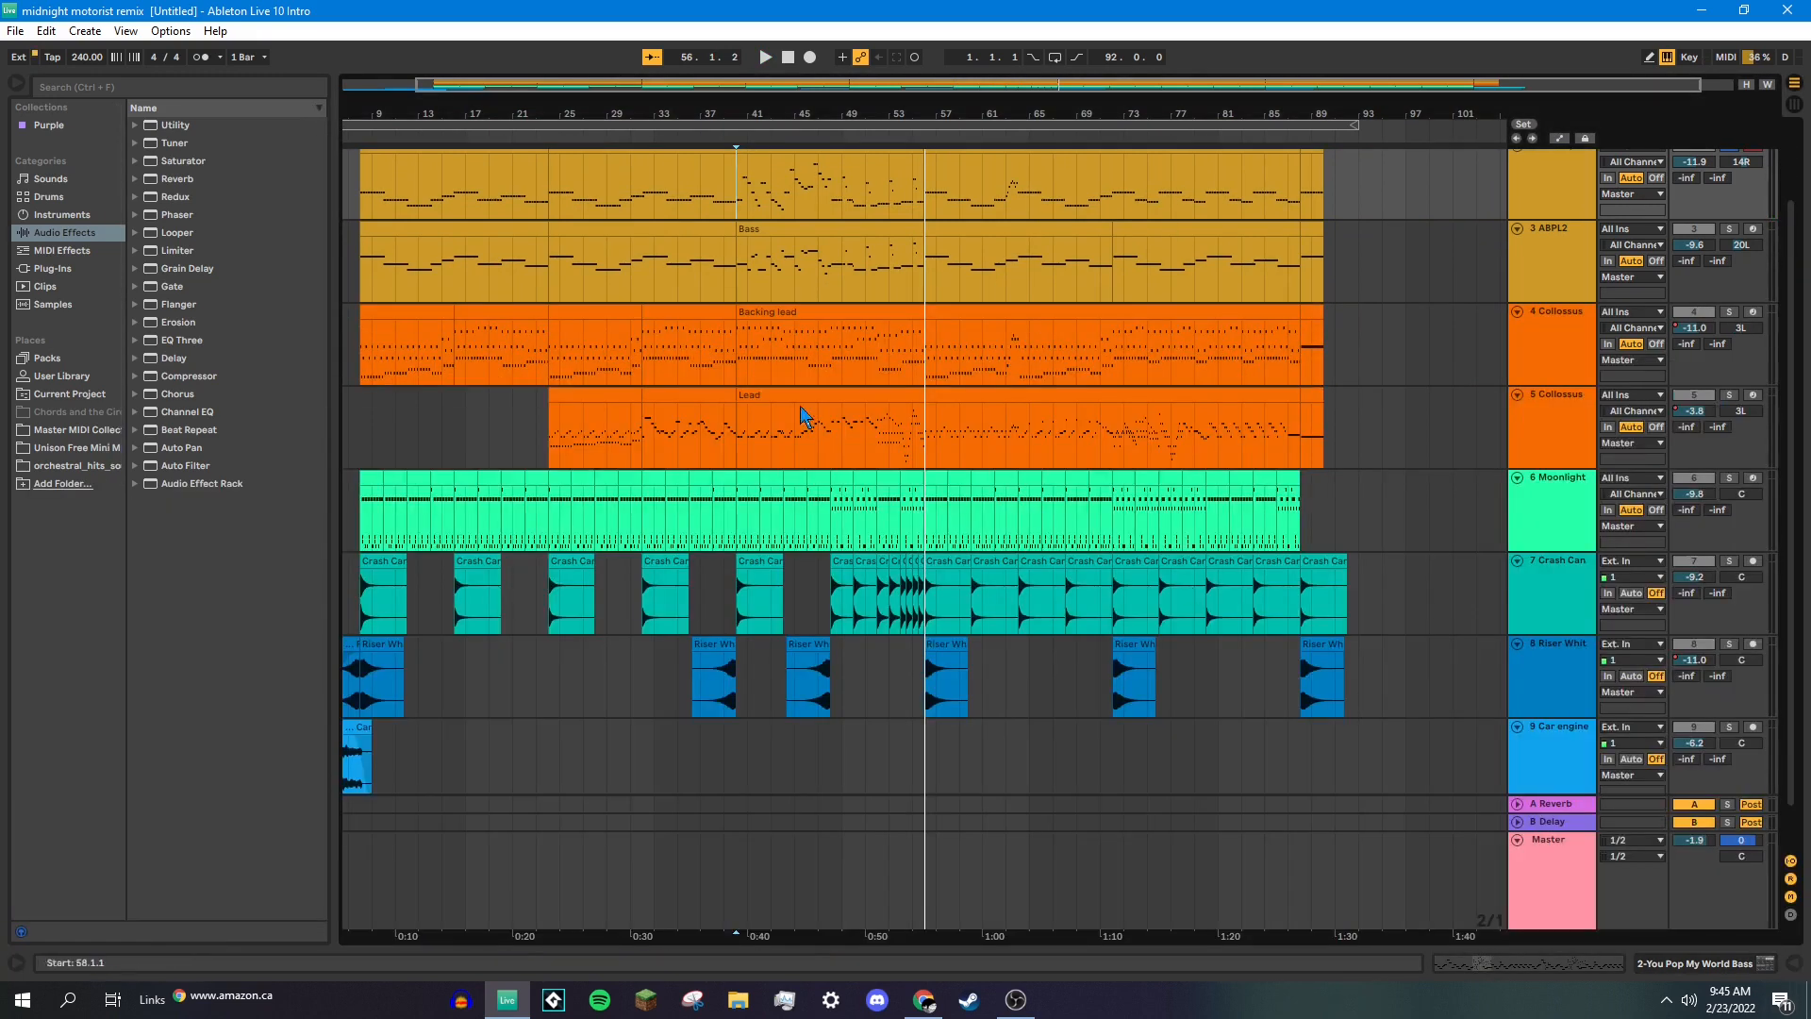
pyautogui.scroll(3, 719, 355)
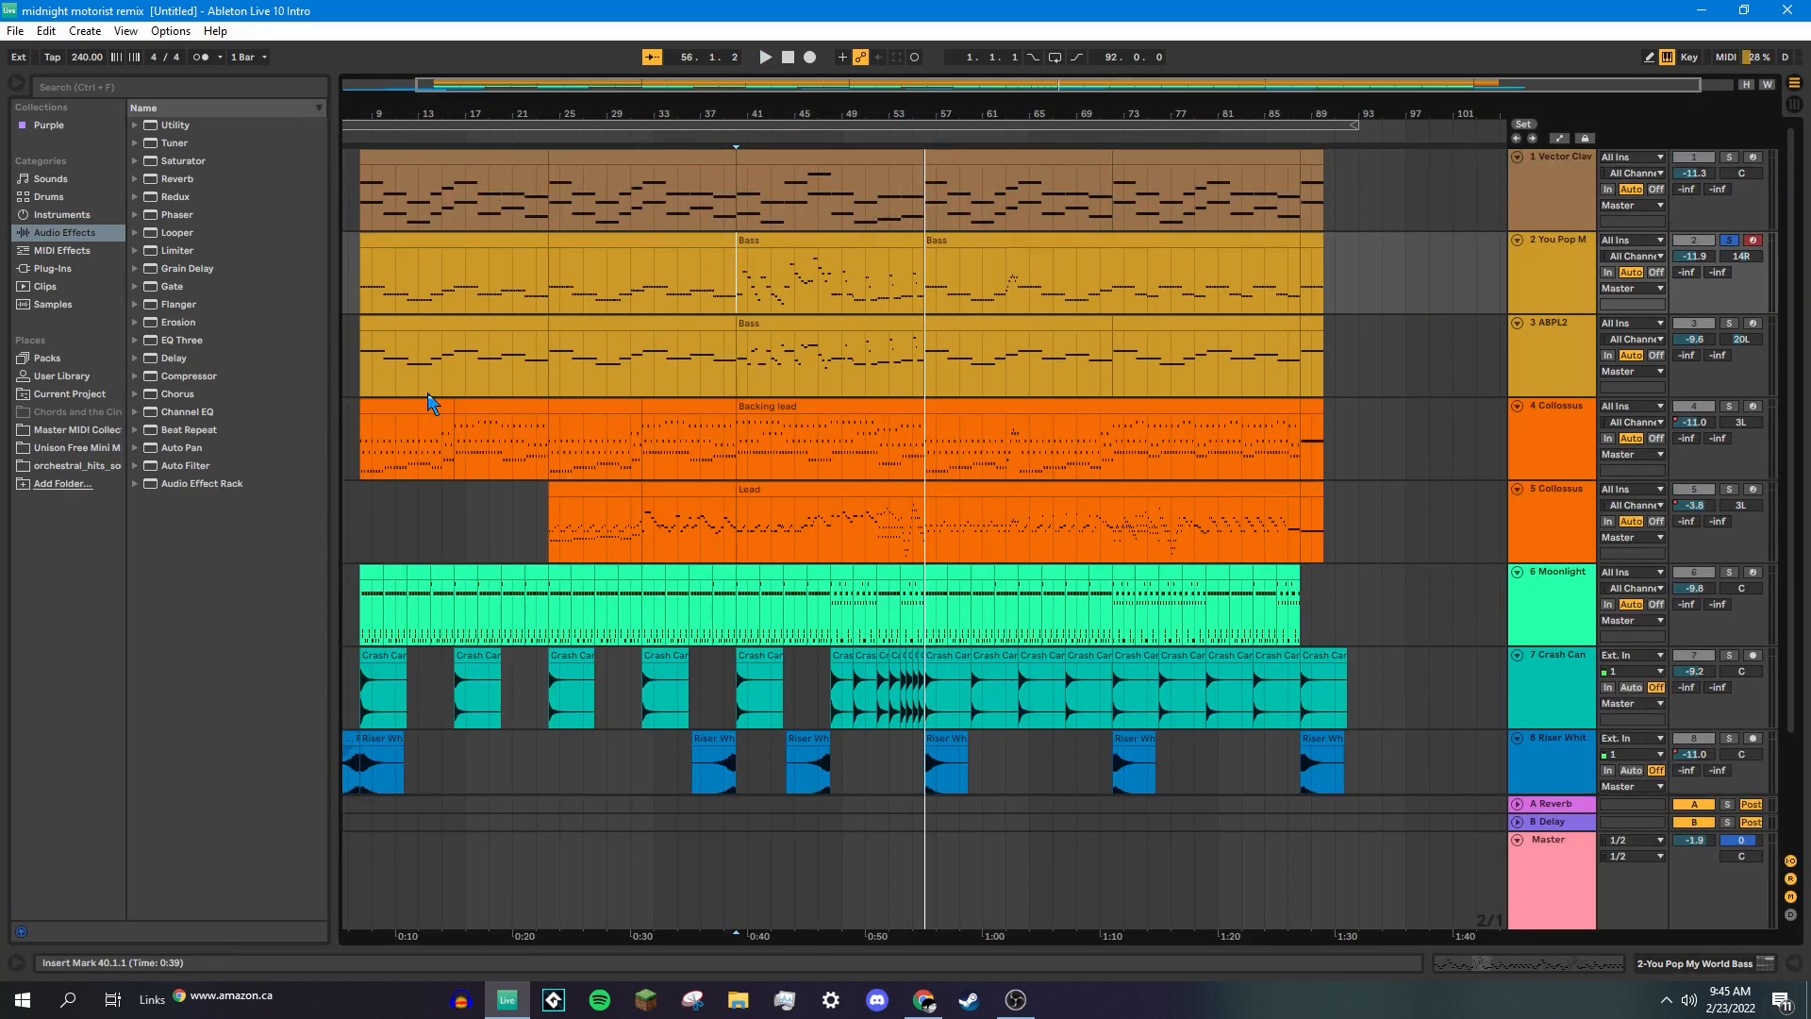
# Solo the ABPL2 track with the start at bar 8, examine its Ample Bass P Lite plug-in window, and close it.
pyautogui.click(345, 374)
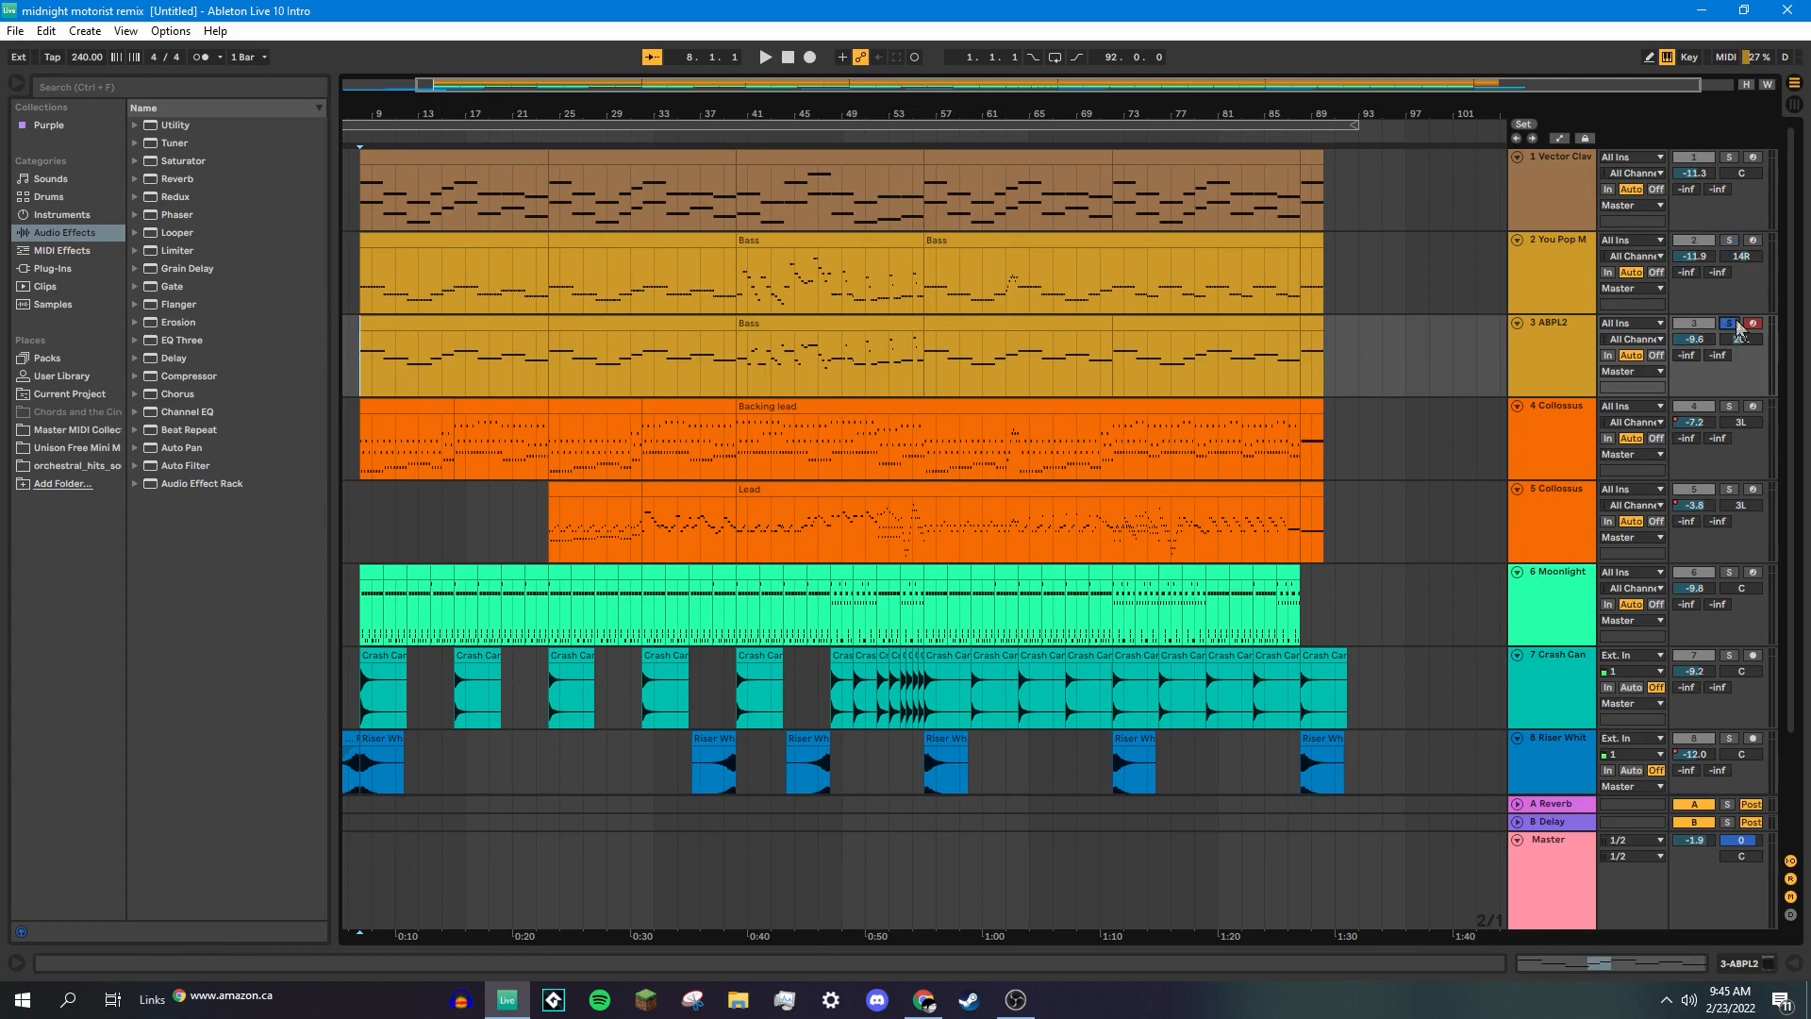
pyautogui.click(1548, 356)
pyautogui.doubleClick(1552, 356)
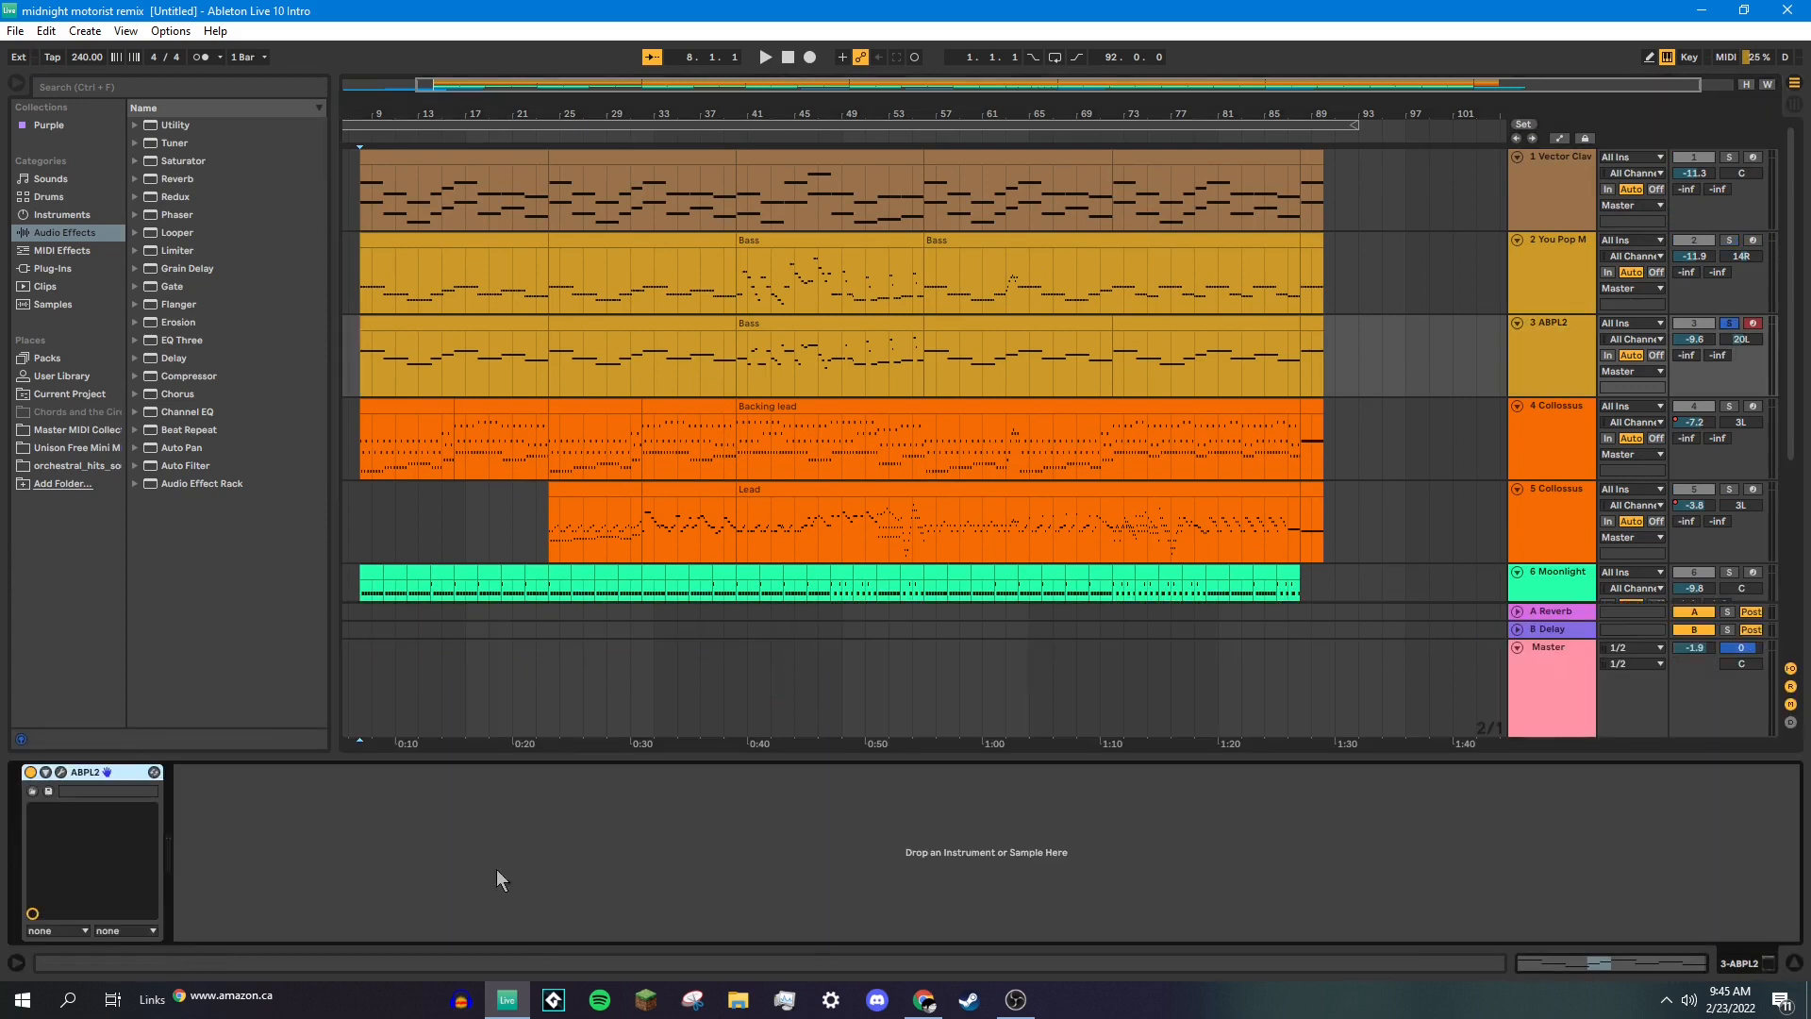
pyautogui.click(64, 785)
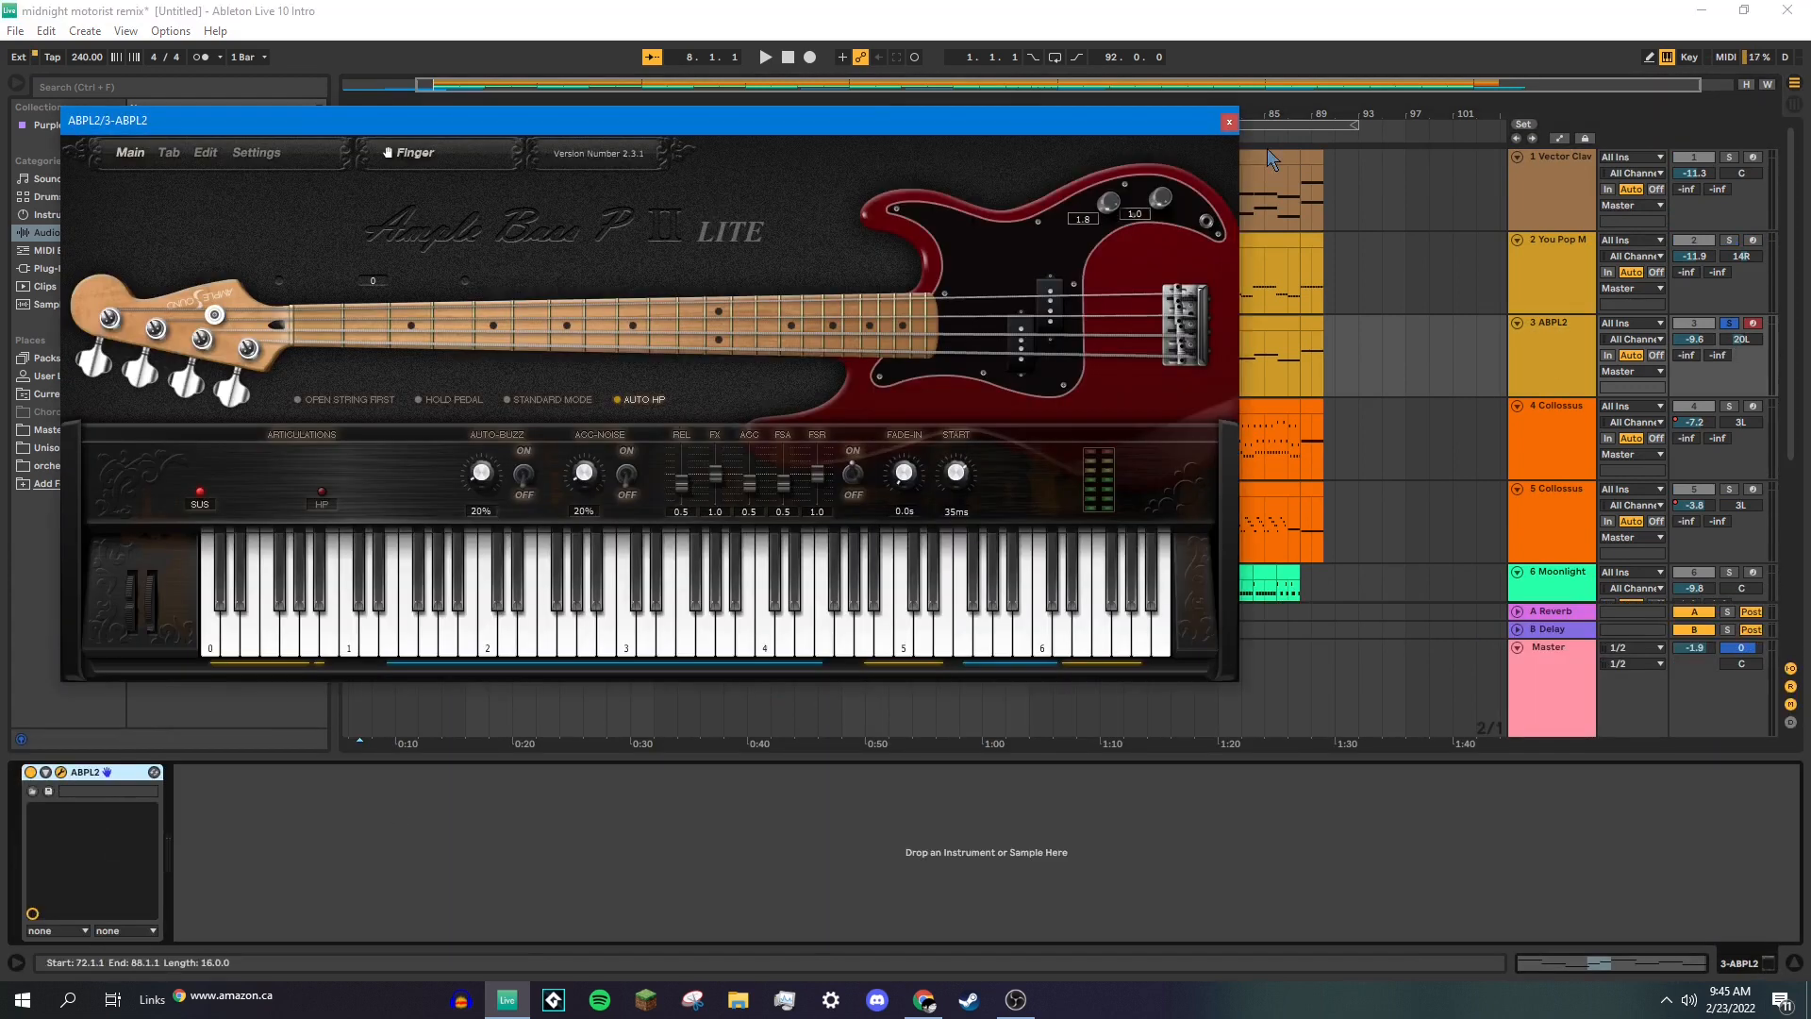
pyautogui.click(1229, 122)
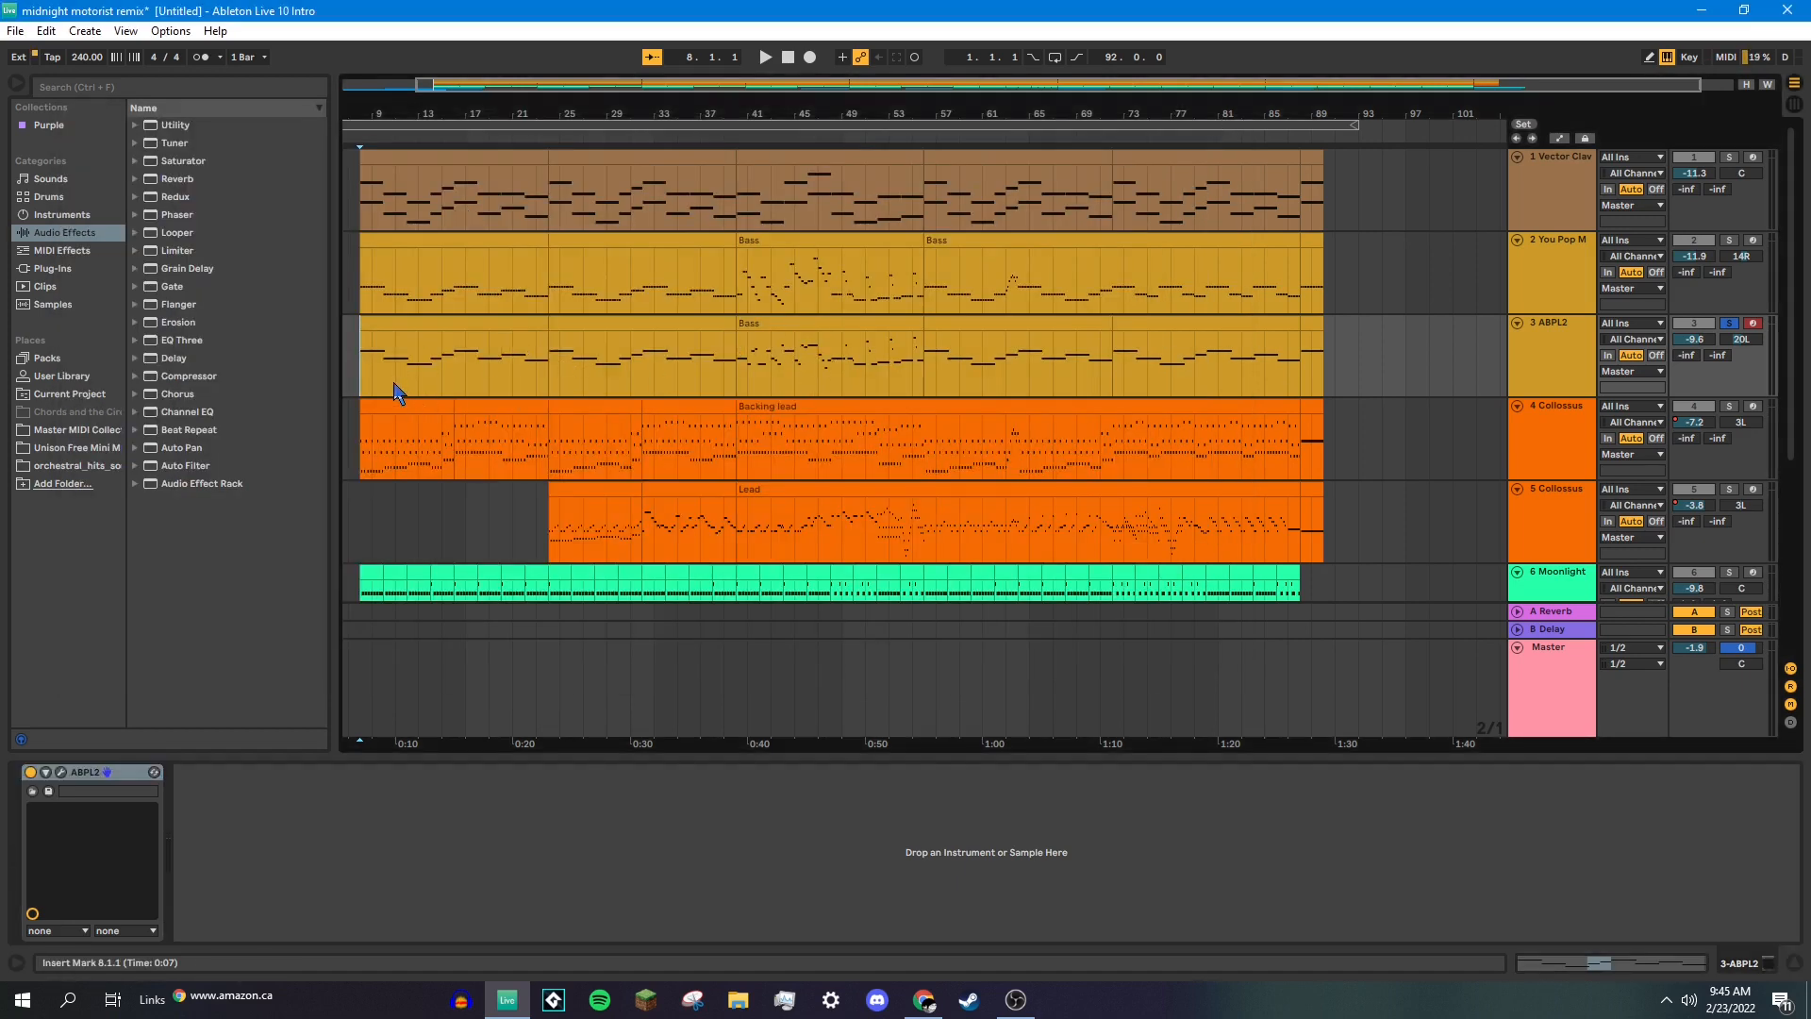
# Play the soloed ABPL2 track from bar 8 and again from bar 40.
pyautogui.press('space')
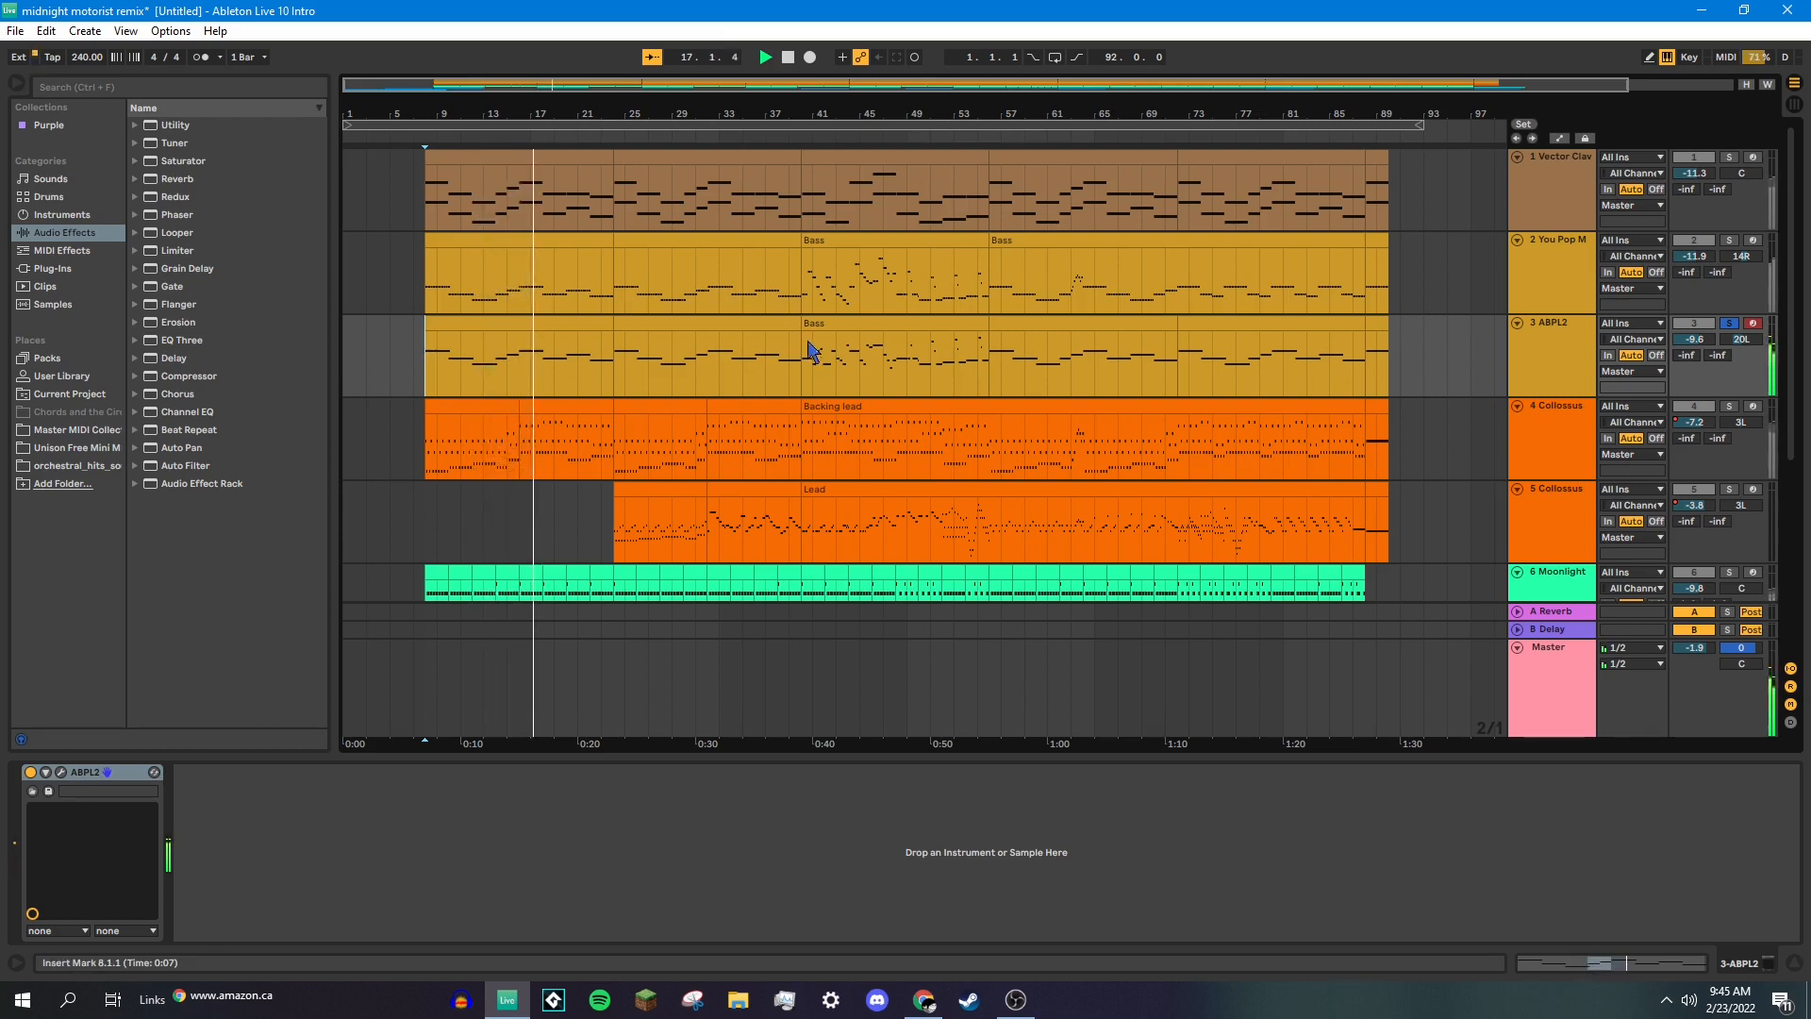
pyautogui.click(804, 386)
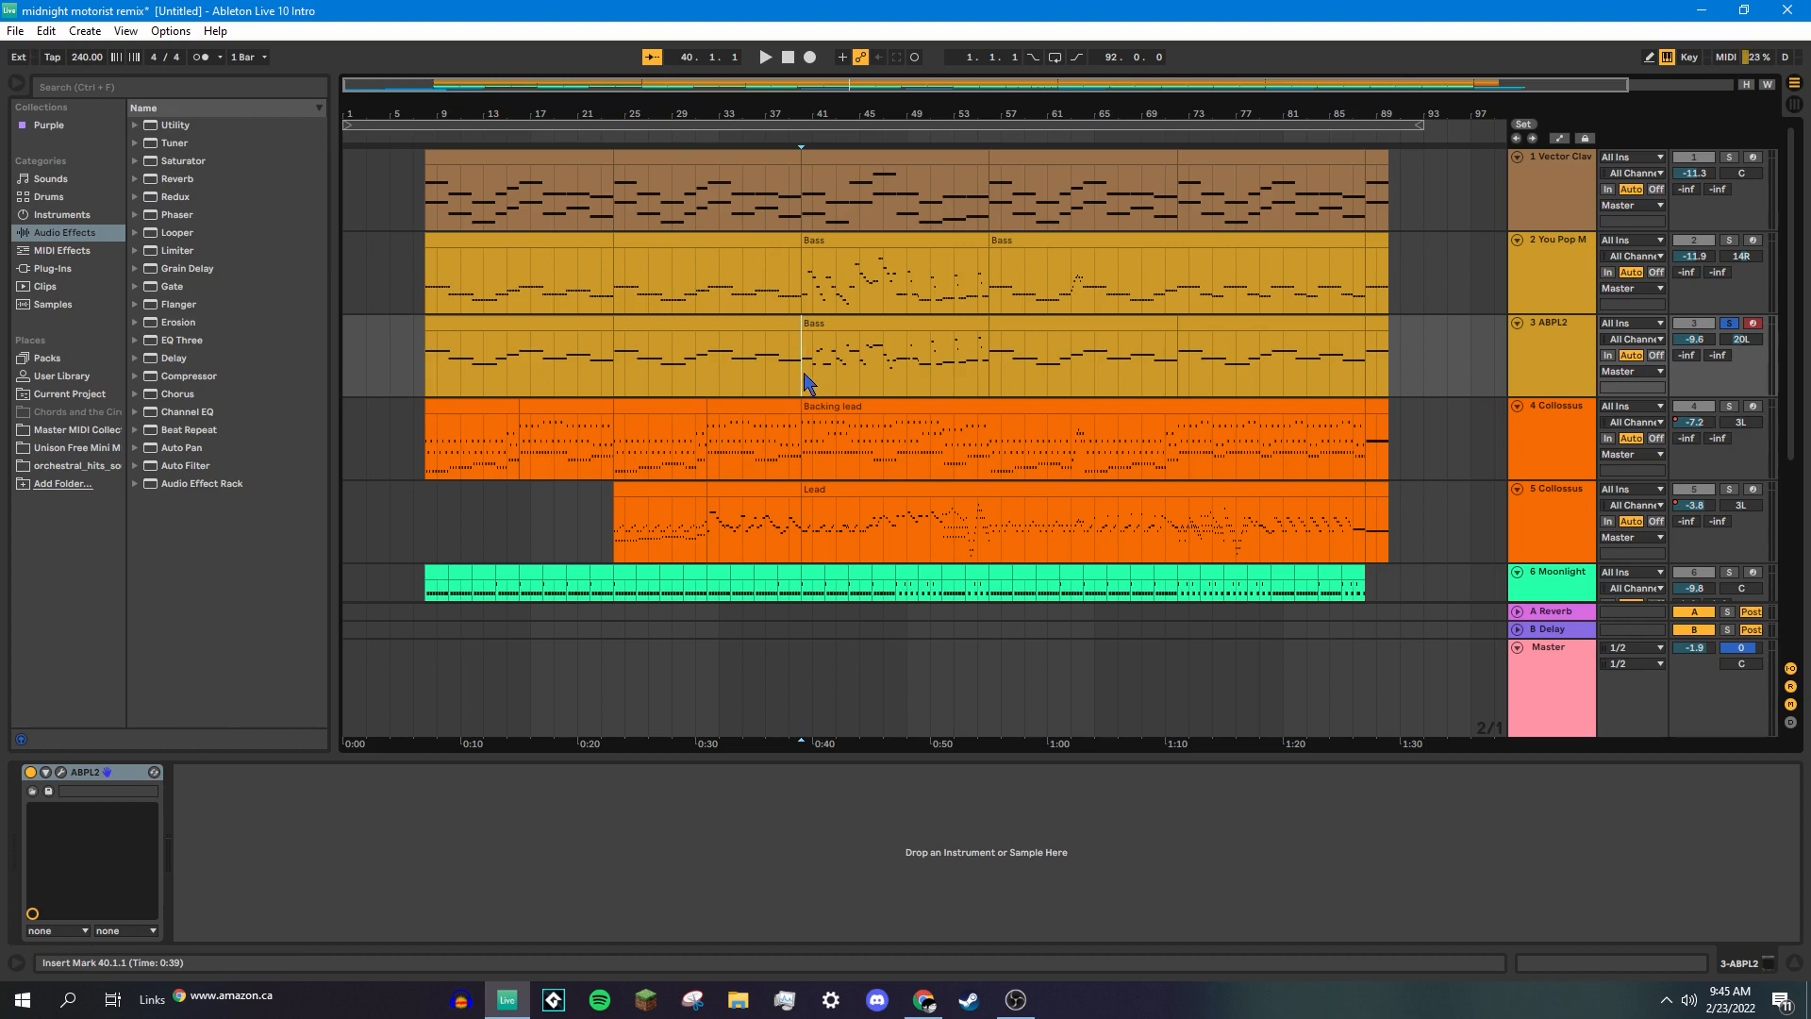
pyautogui.press('space')
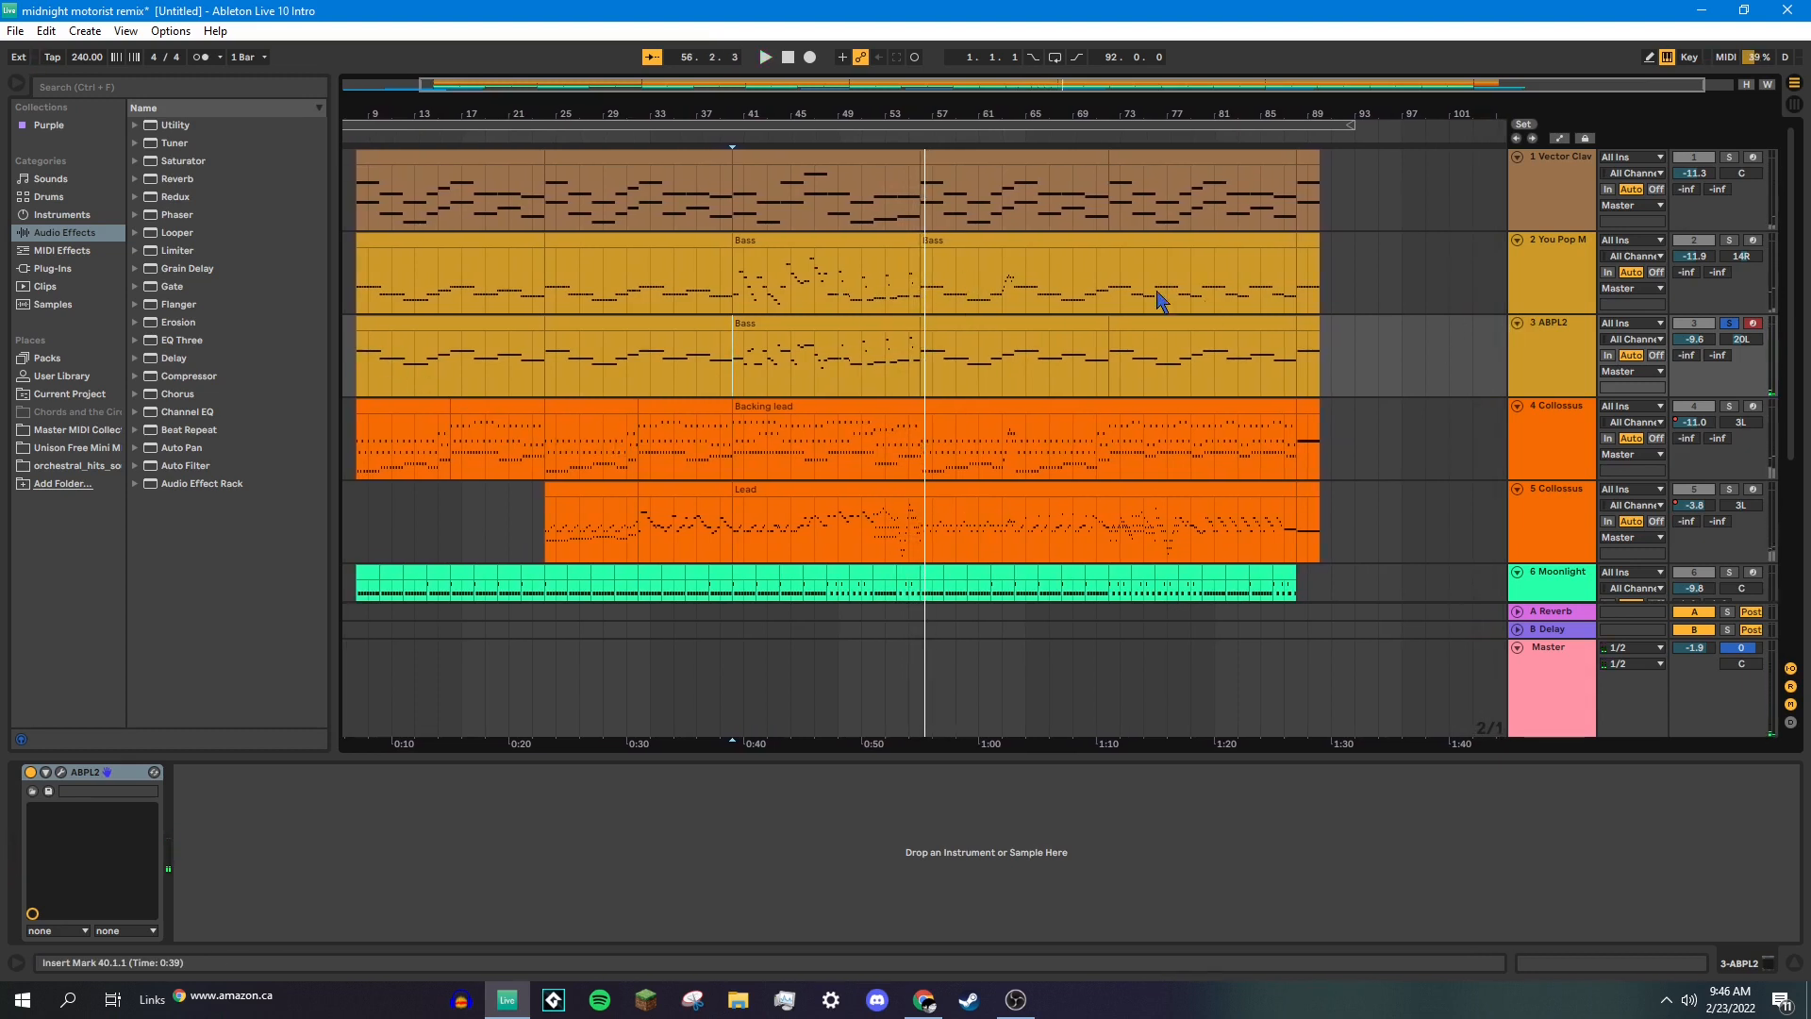
# Place the start at bar 8 on the backing lead Colossus Guitar track and solo that track.
pyautogui.scroll(-4, 717, 443)
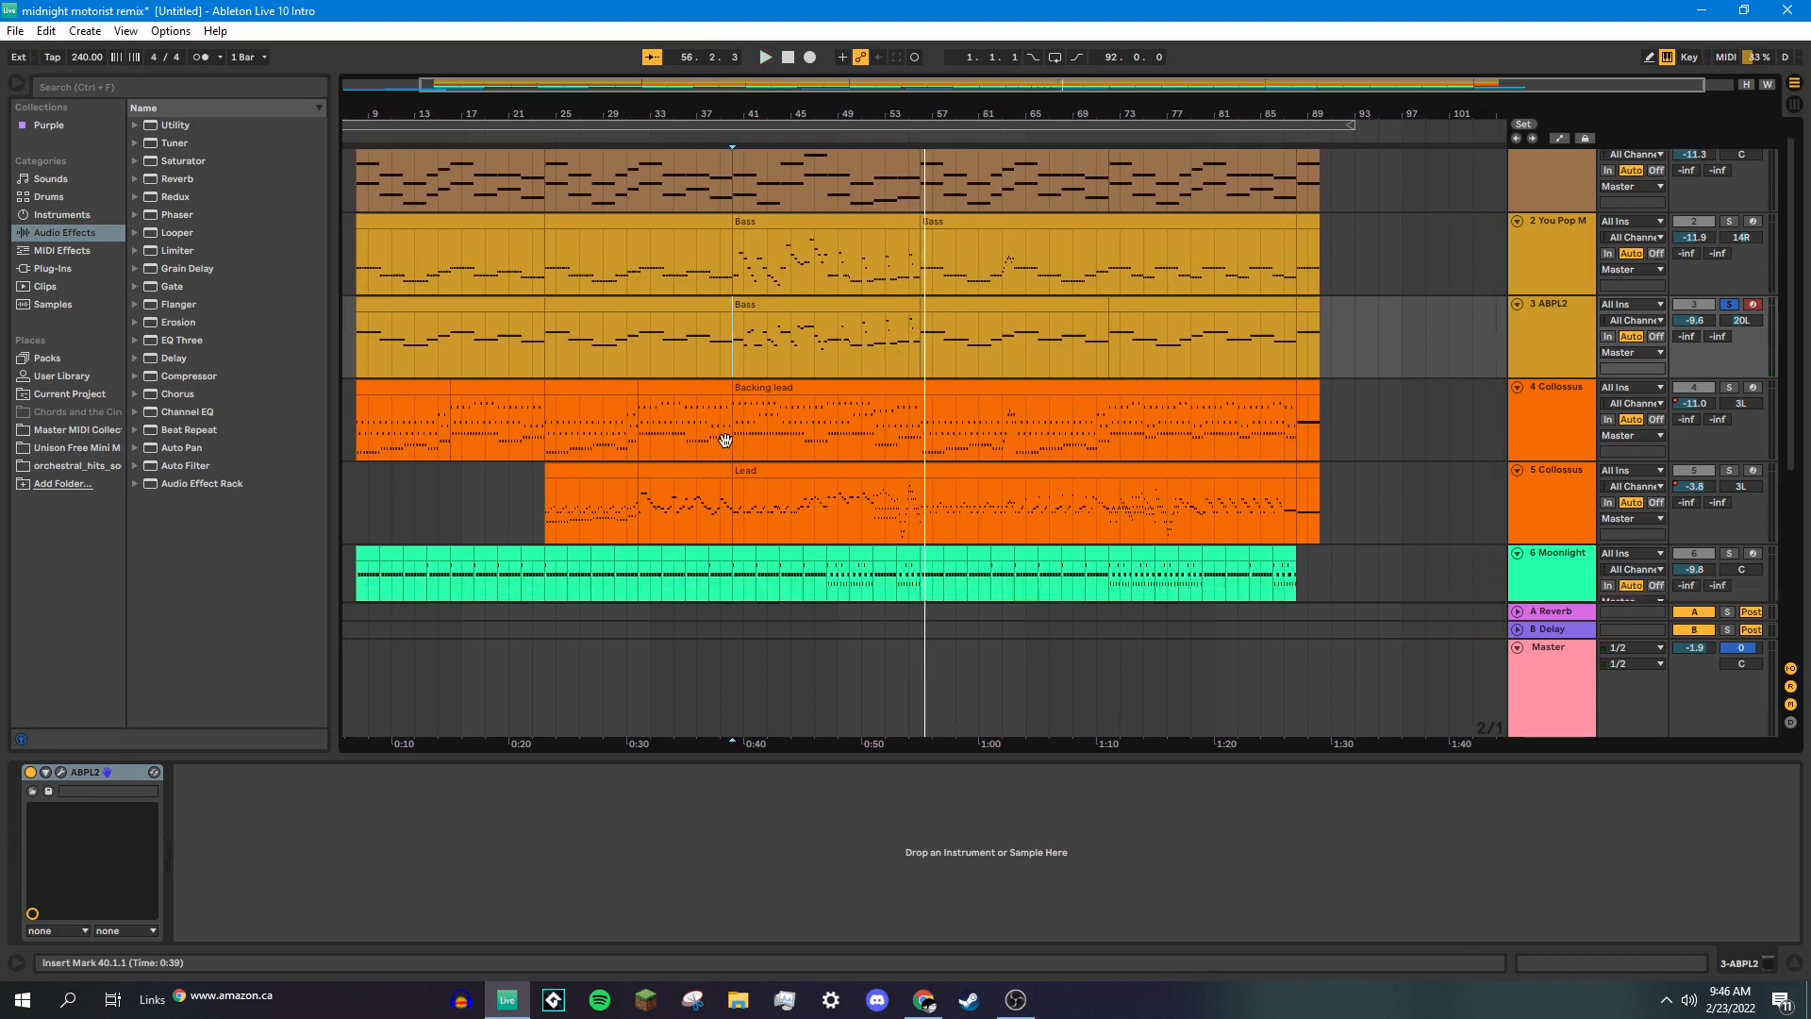
pyautogui.click(358, 387)
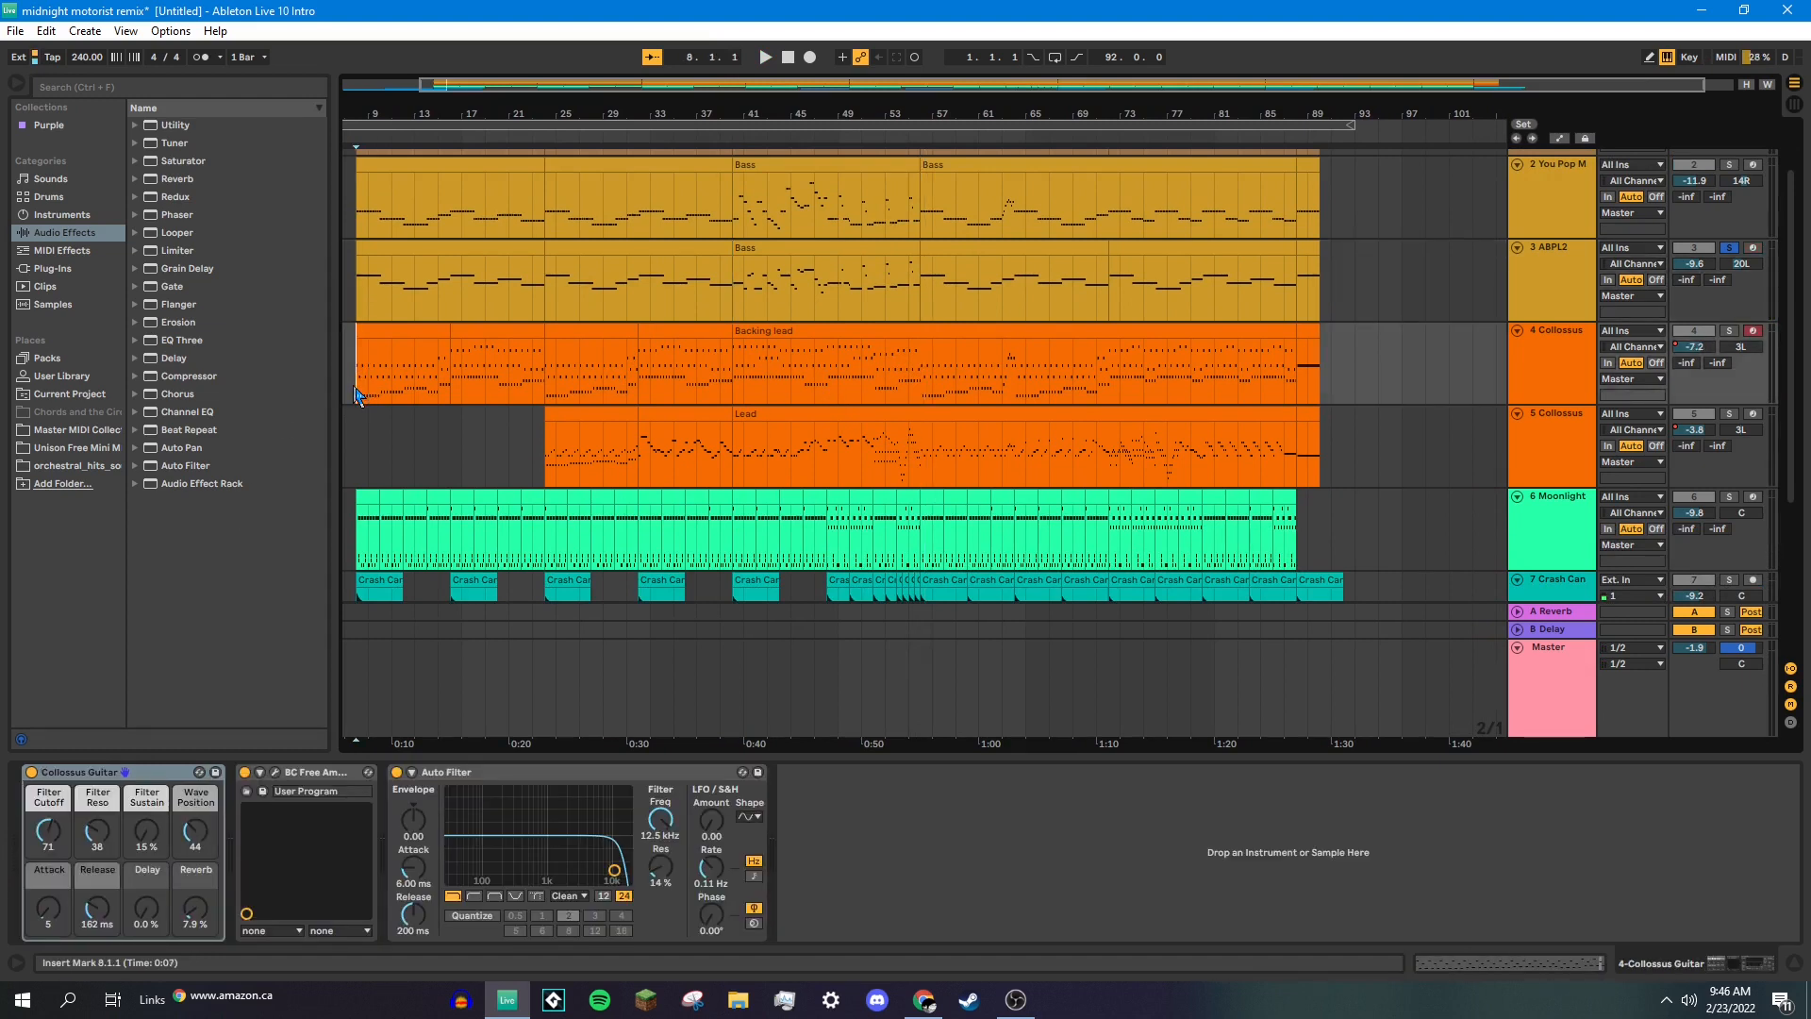
pyautogui.click(1727, 332)
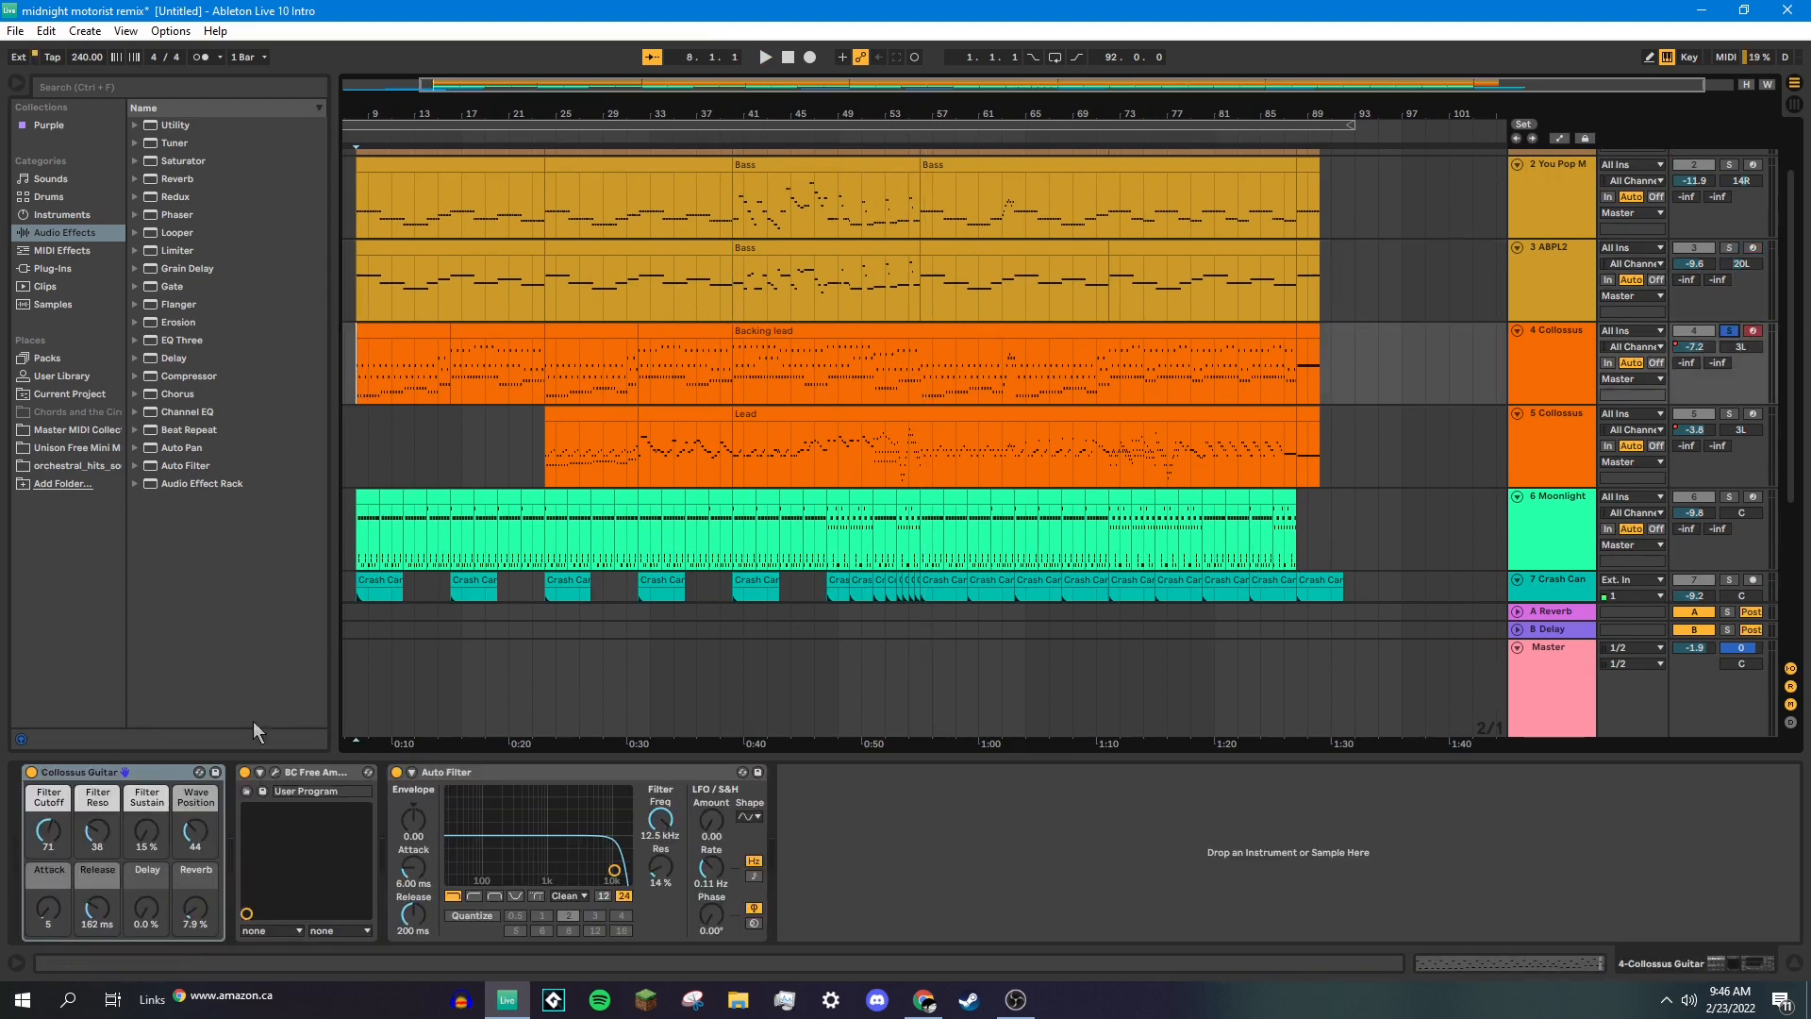
# Bypass the backing guitar's BC Free Amp and Auto Filter to compare the sound, and switch both devices back on.
pyautogui.click(245, 773)
pyautogui.click(397, 772)
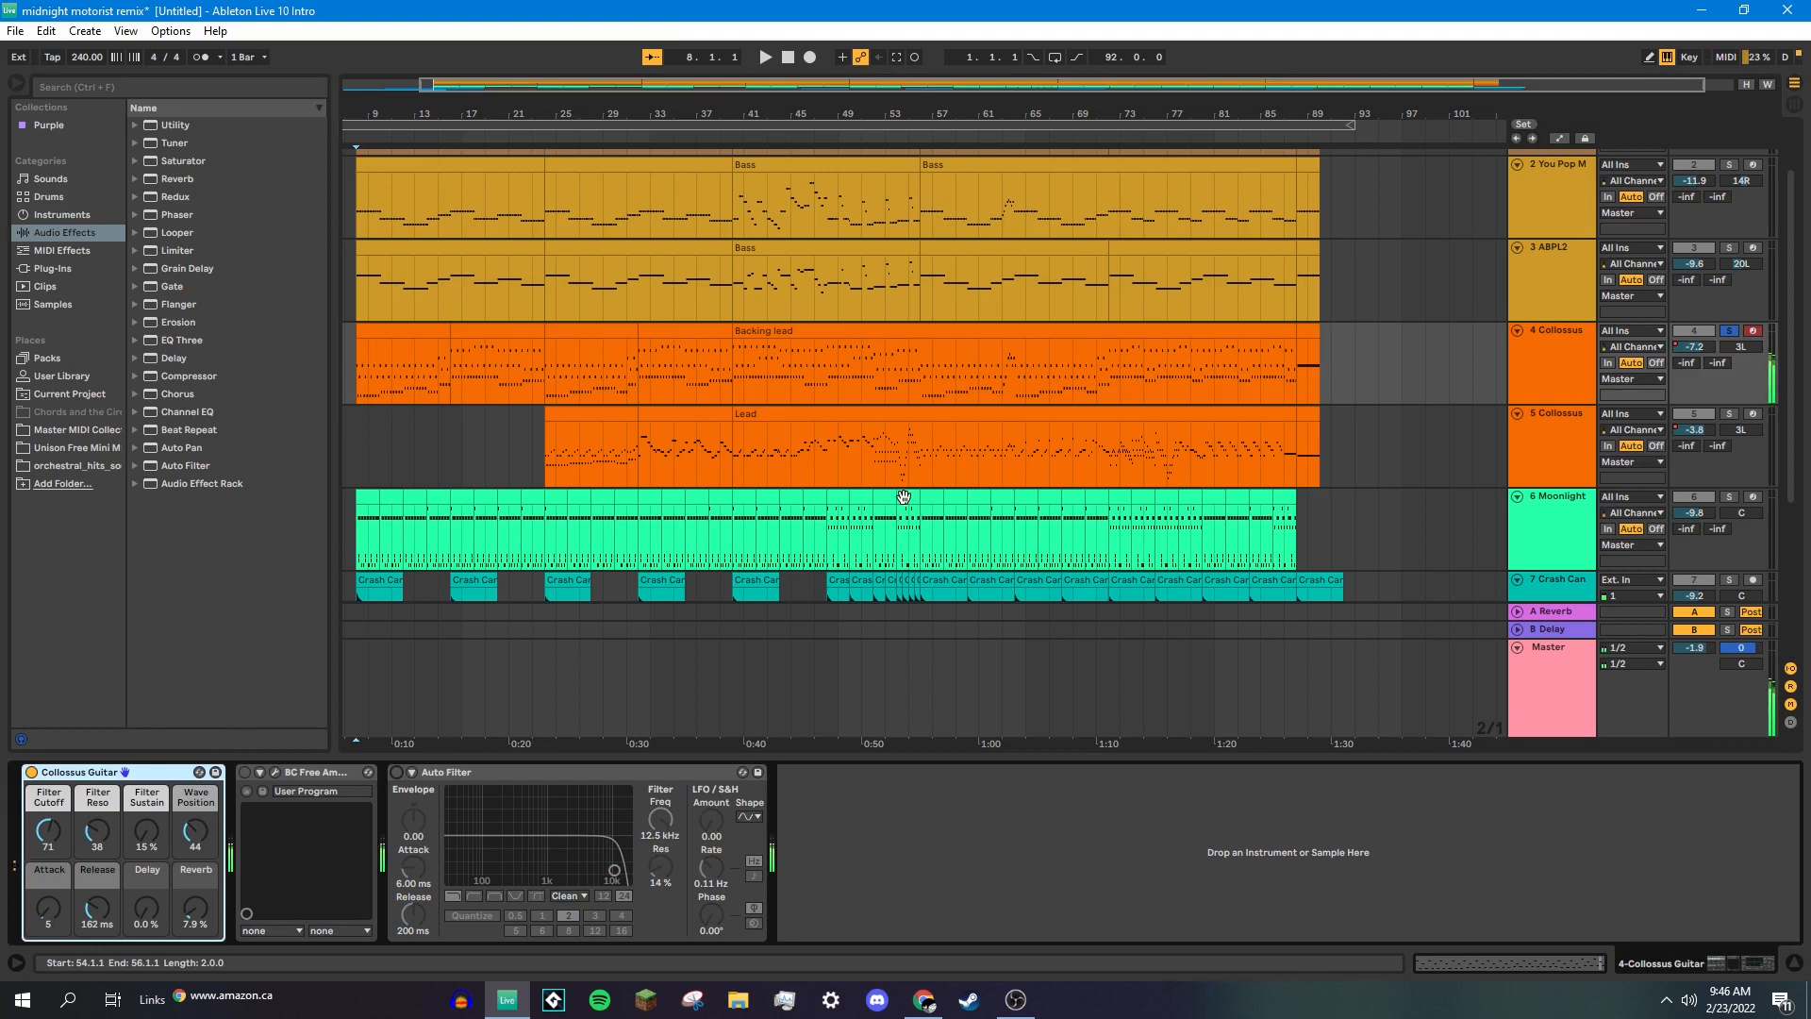
pyautogui.press('z')
pyautogui.click(396, 774)
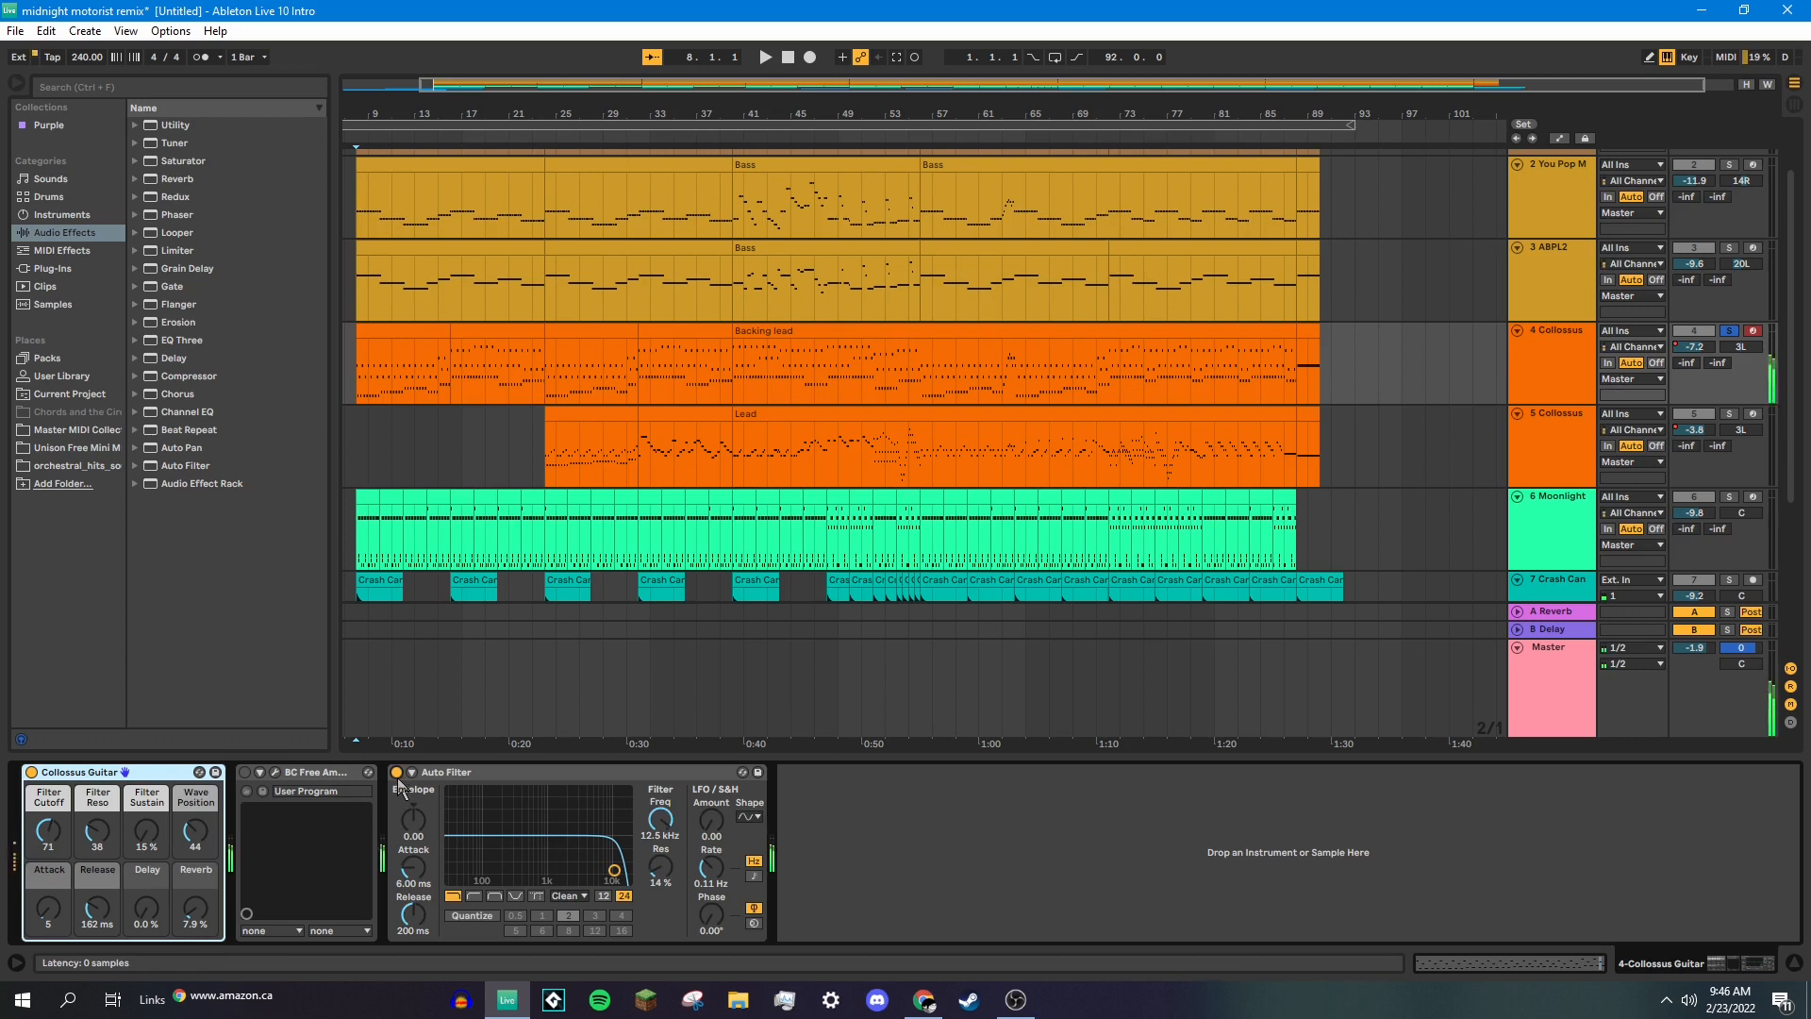
pyautogui.click(245, 774)
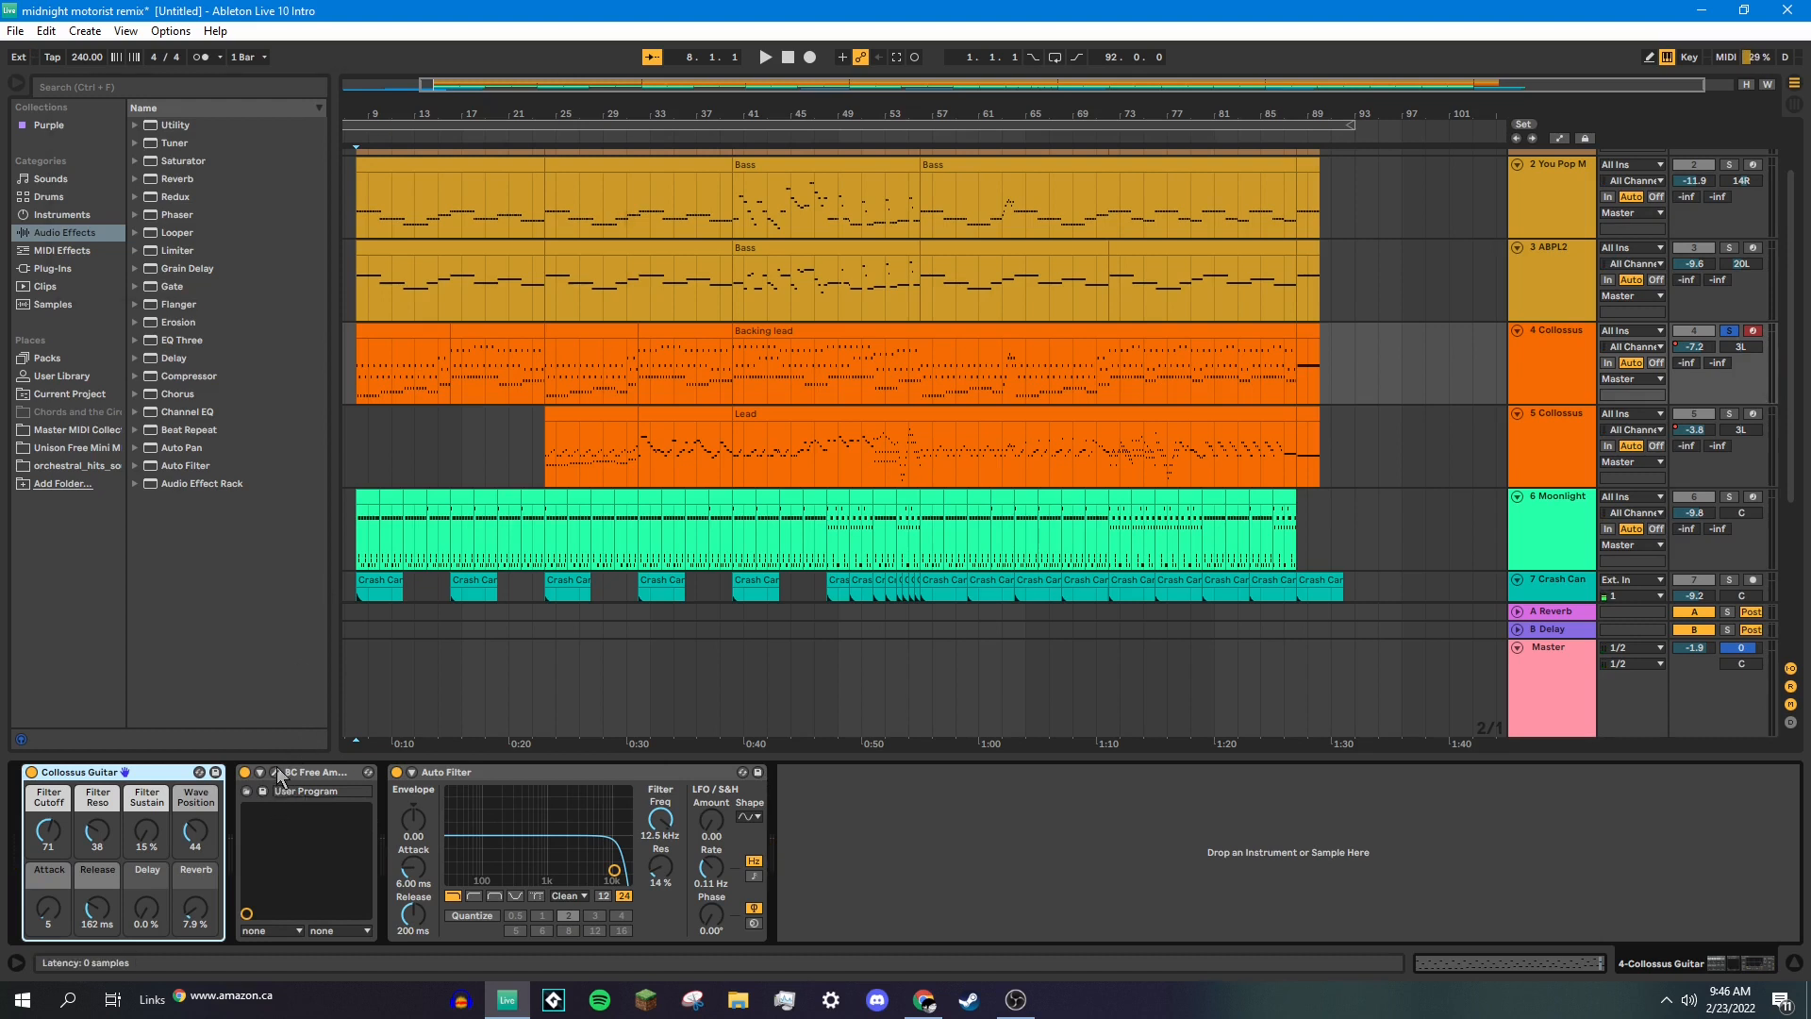
# Open the backing guitar's BC Free Amp window to examine its Modern Drive - 666 Mids settings, and close it.
pyautogui.click(275, 772)
pyautogui.moveTo(271, 97); pyautogui.dragTo(564, 283)
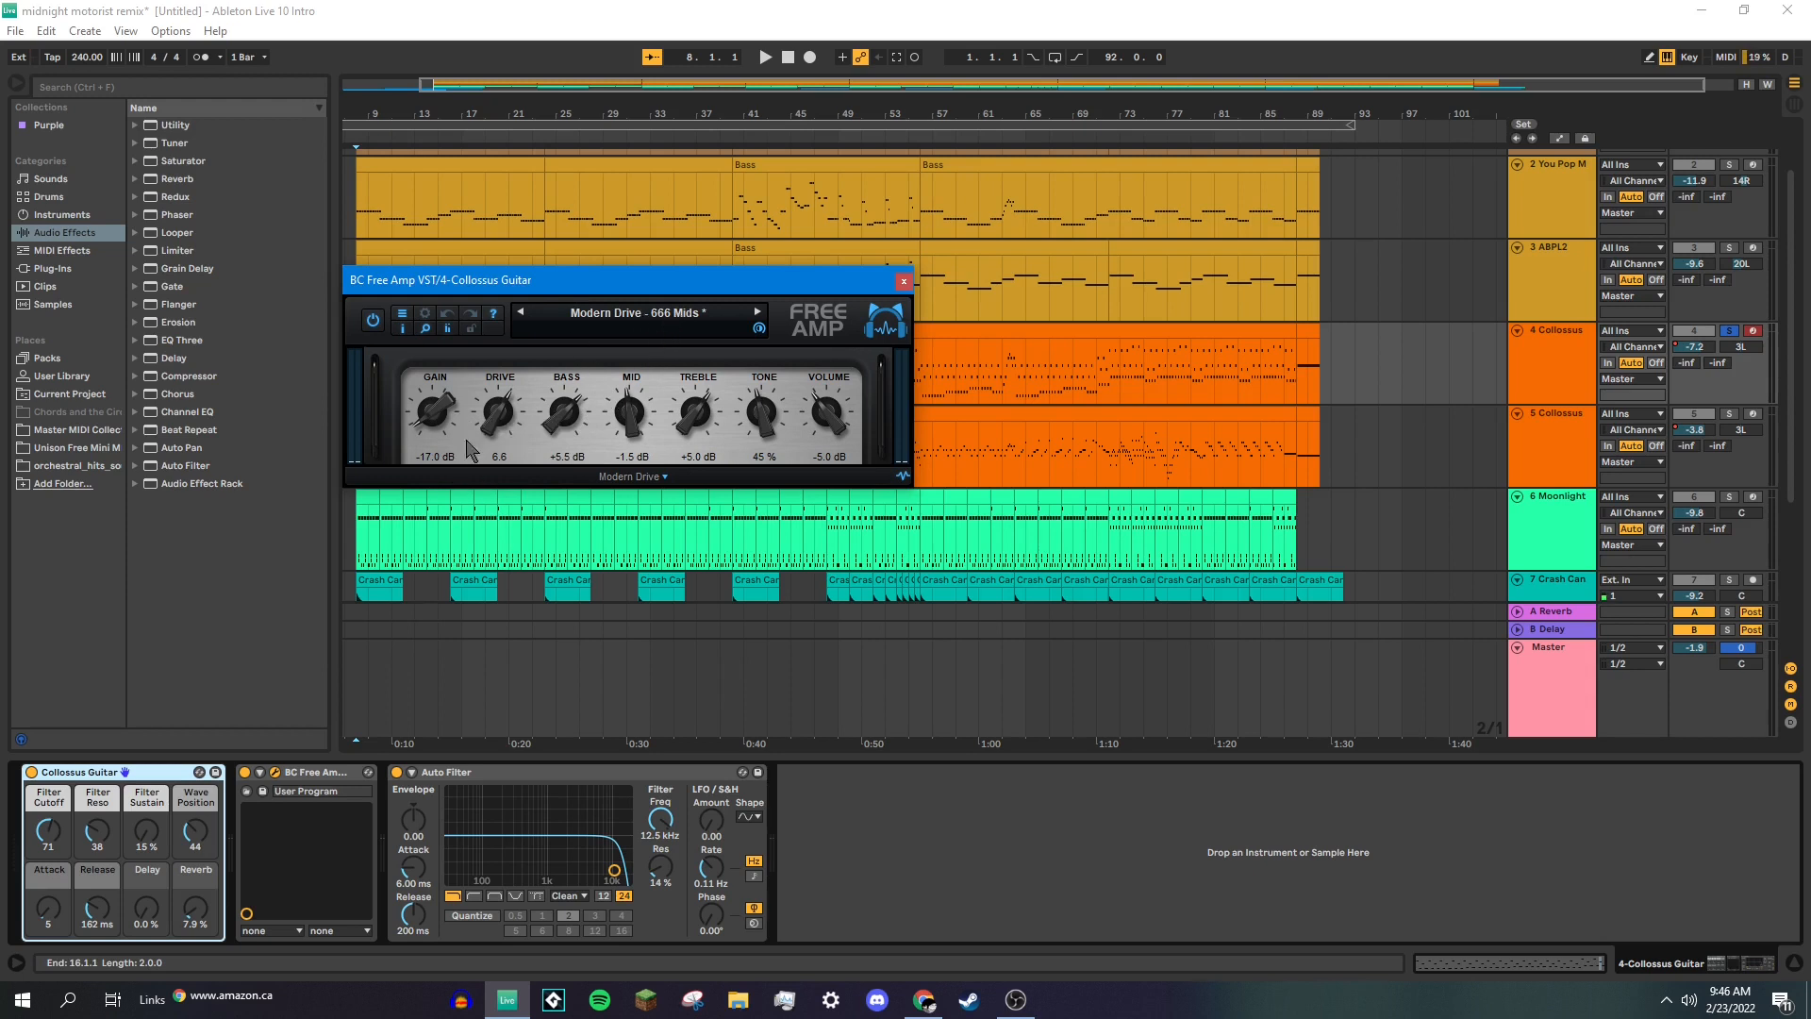
pyautogui.click(902, 281)
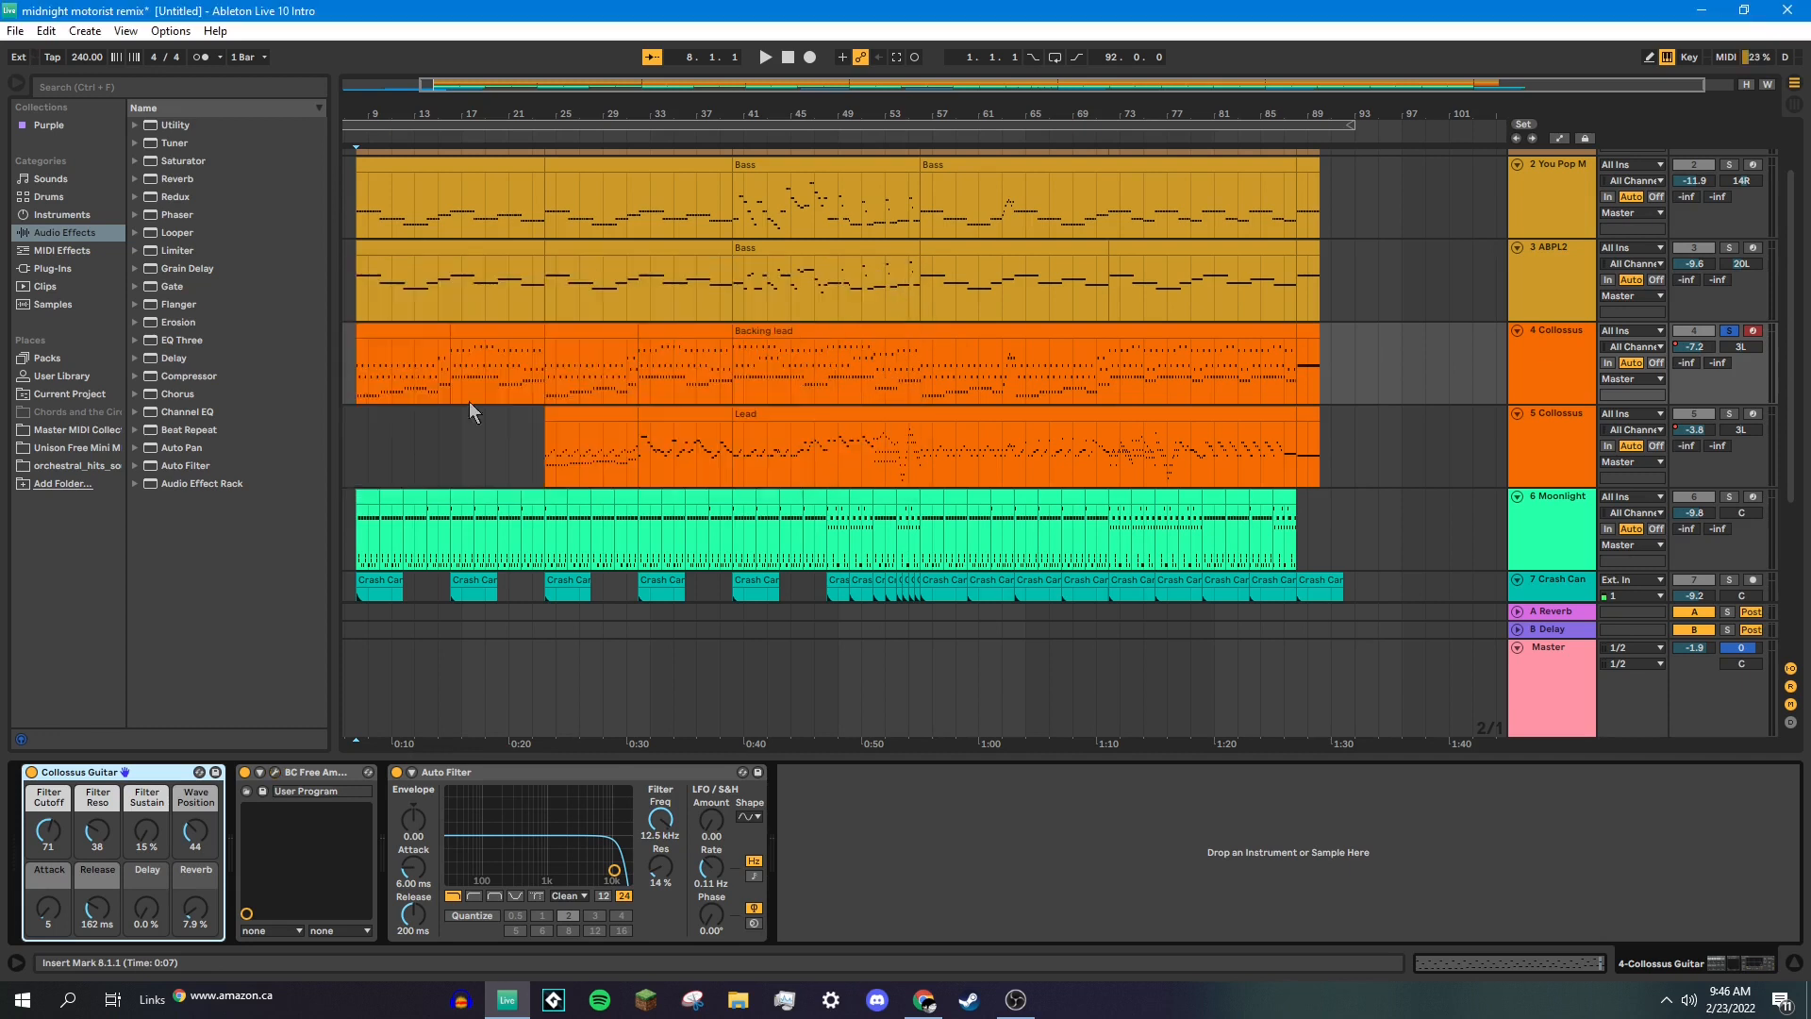
# Play test notes on the backing guitar with the computer keyboard and lower the keyboard by two octaves.
pyautogui.press('a')
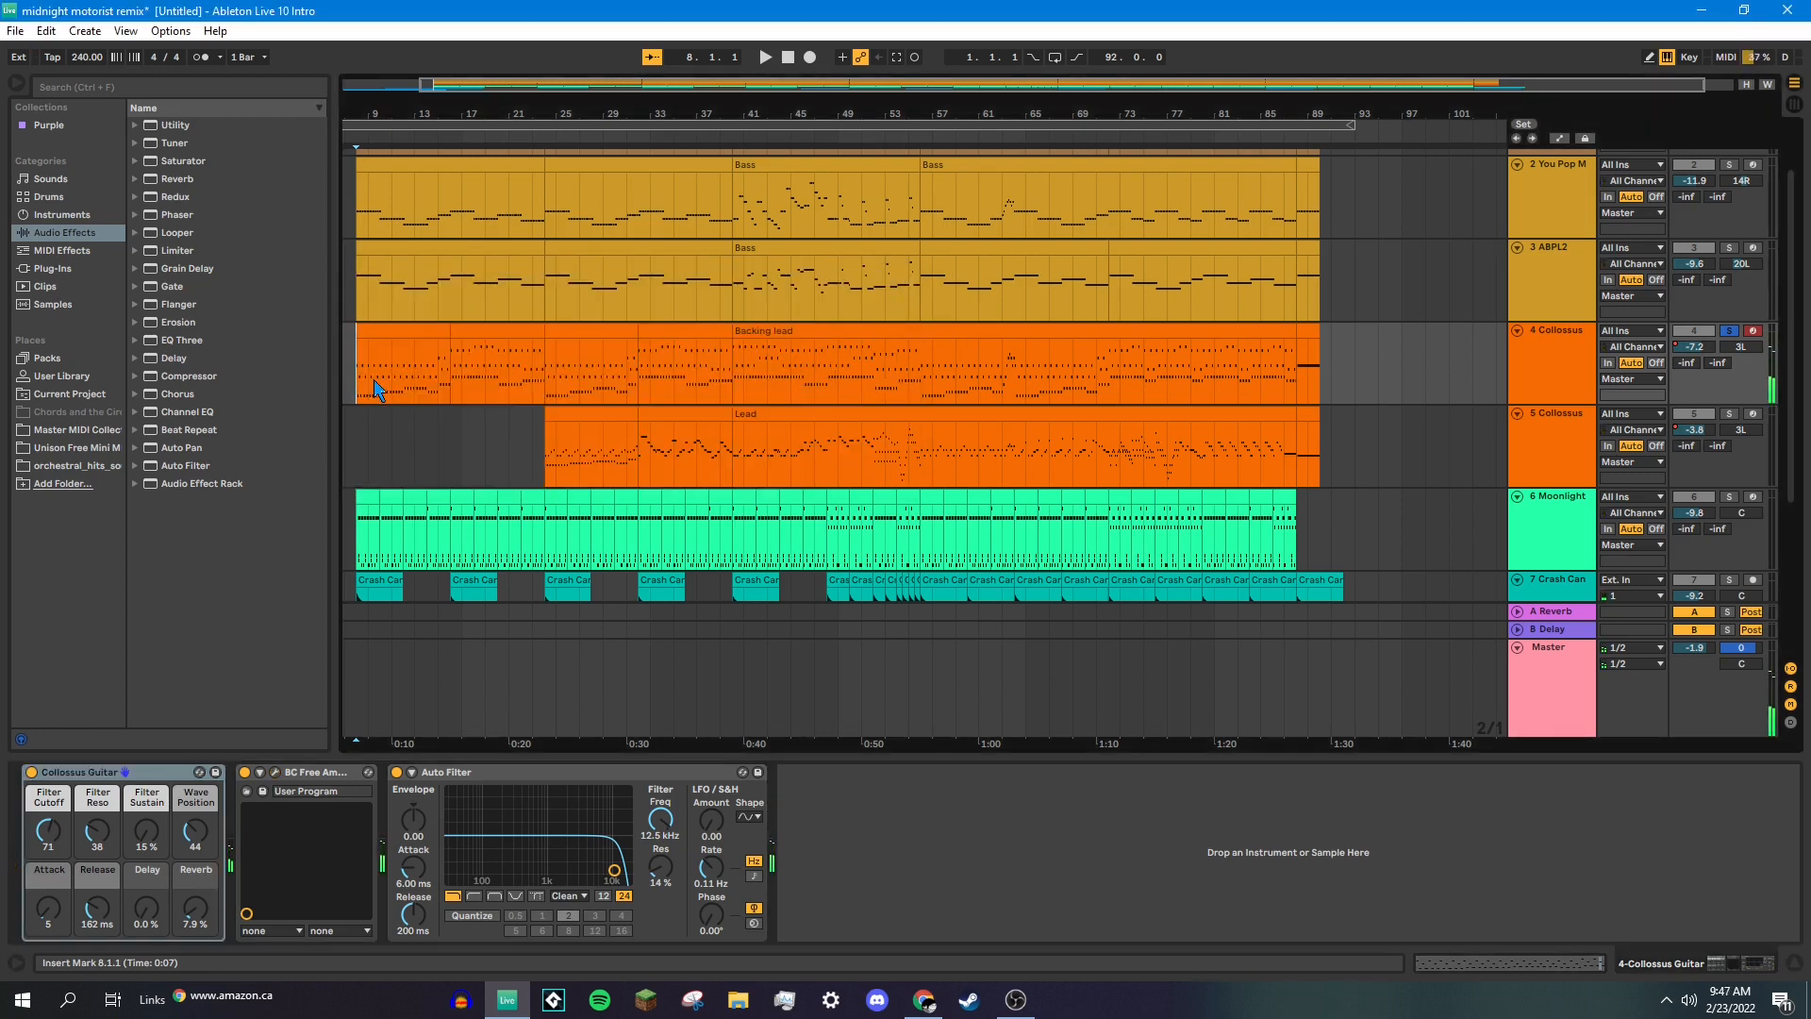
pyautogui.press('a')
pyautogui.press('a')
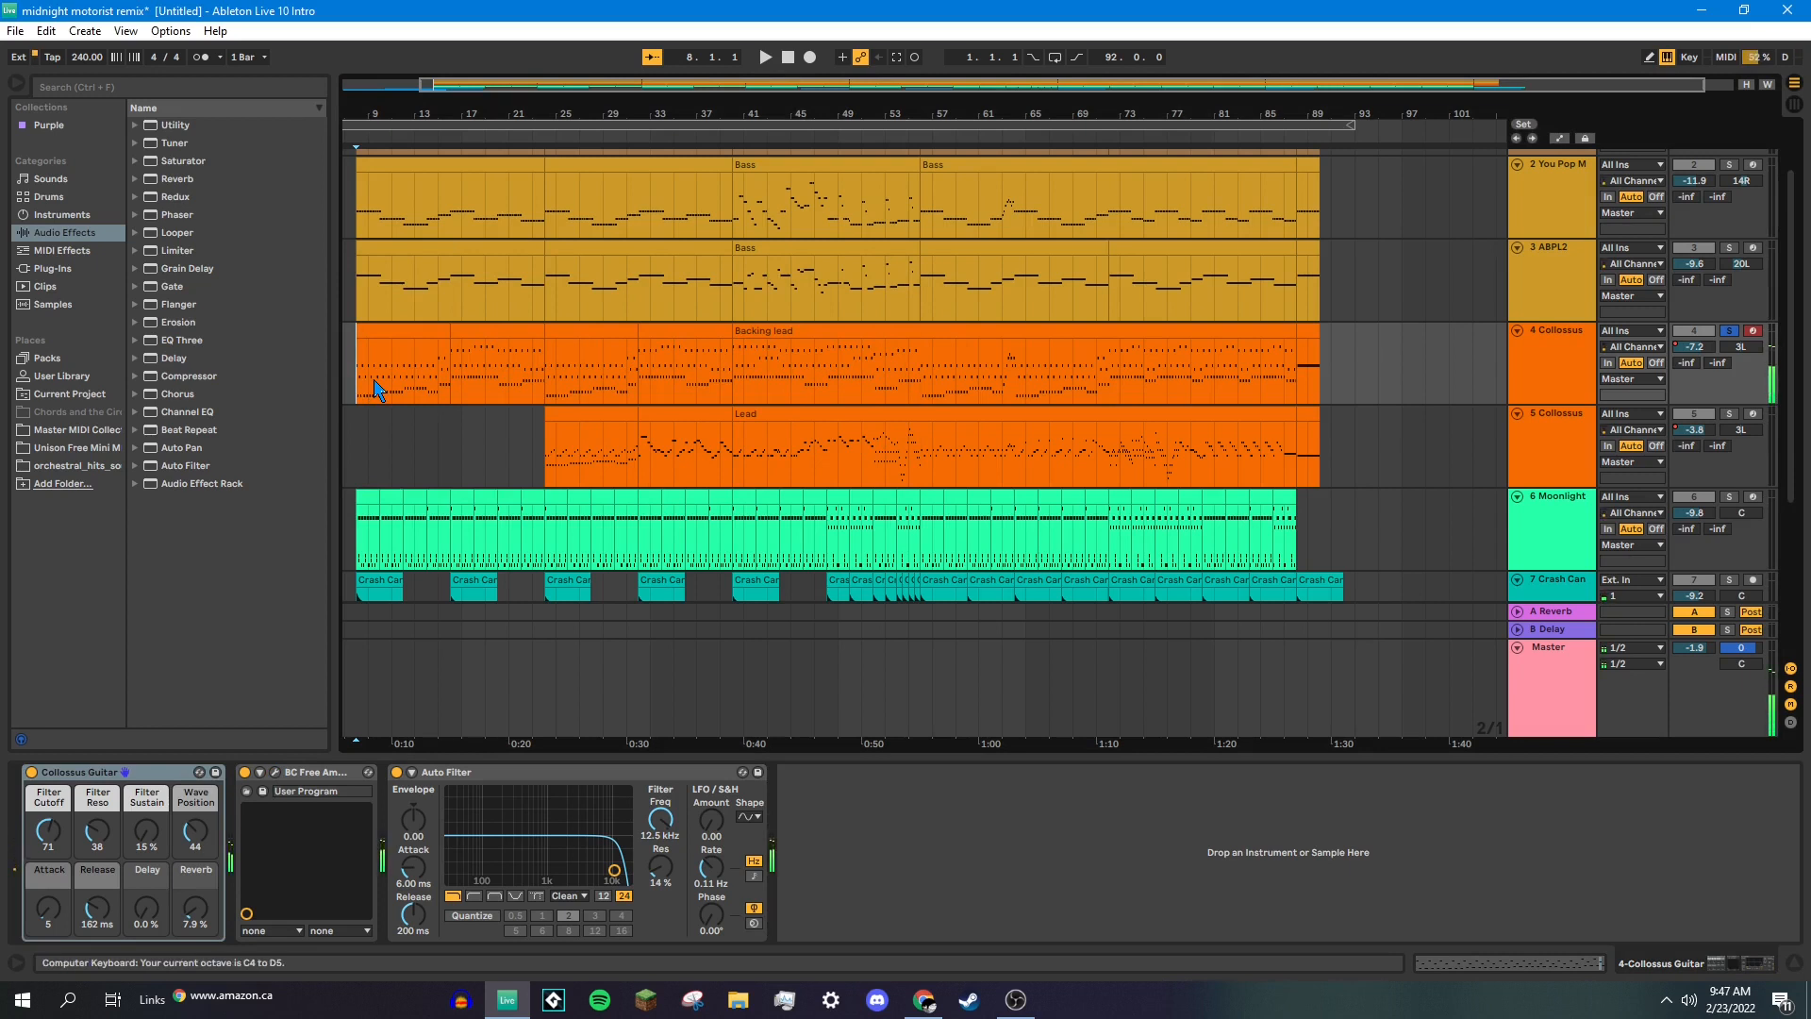
pyautogui.press('z')
pyautogui.press('z')
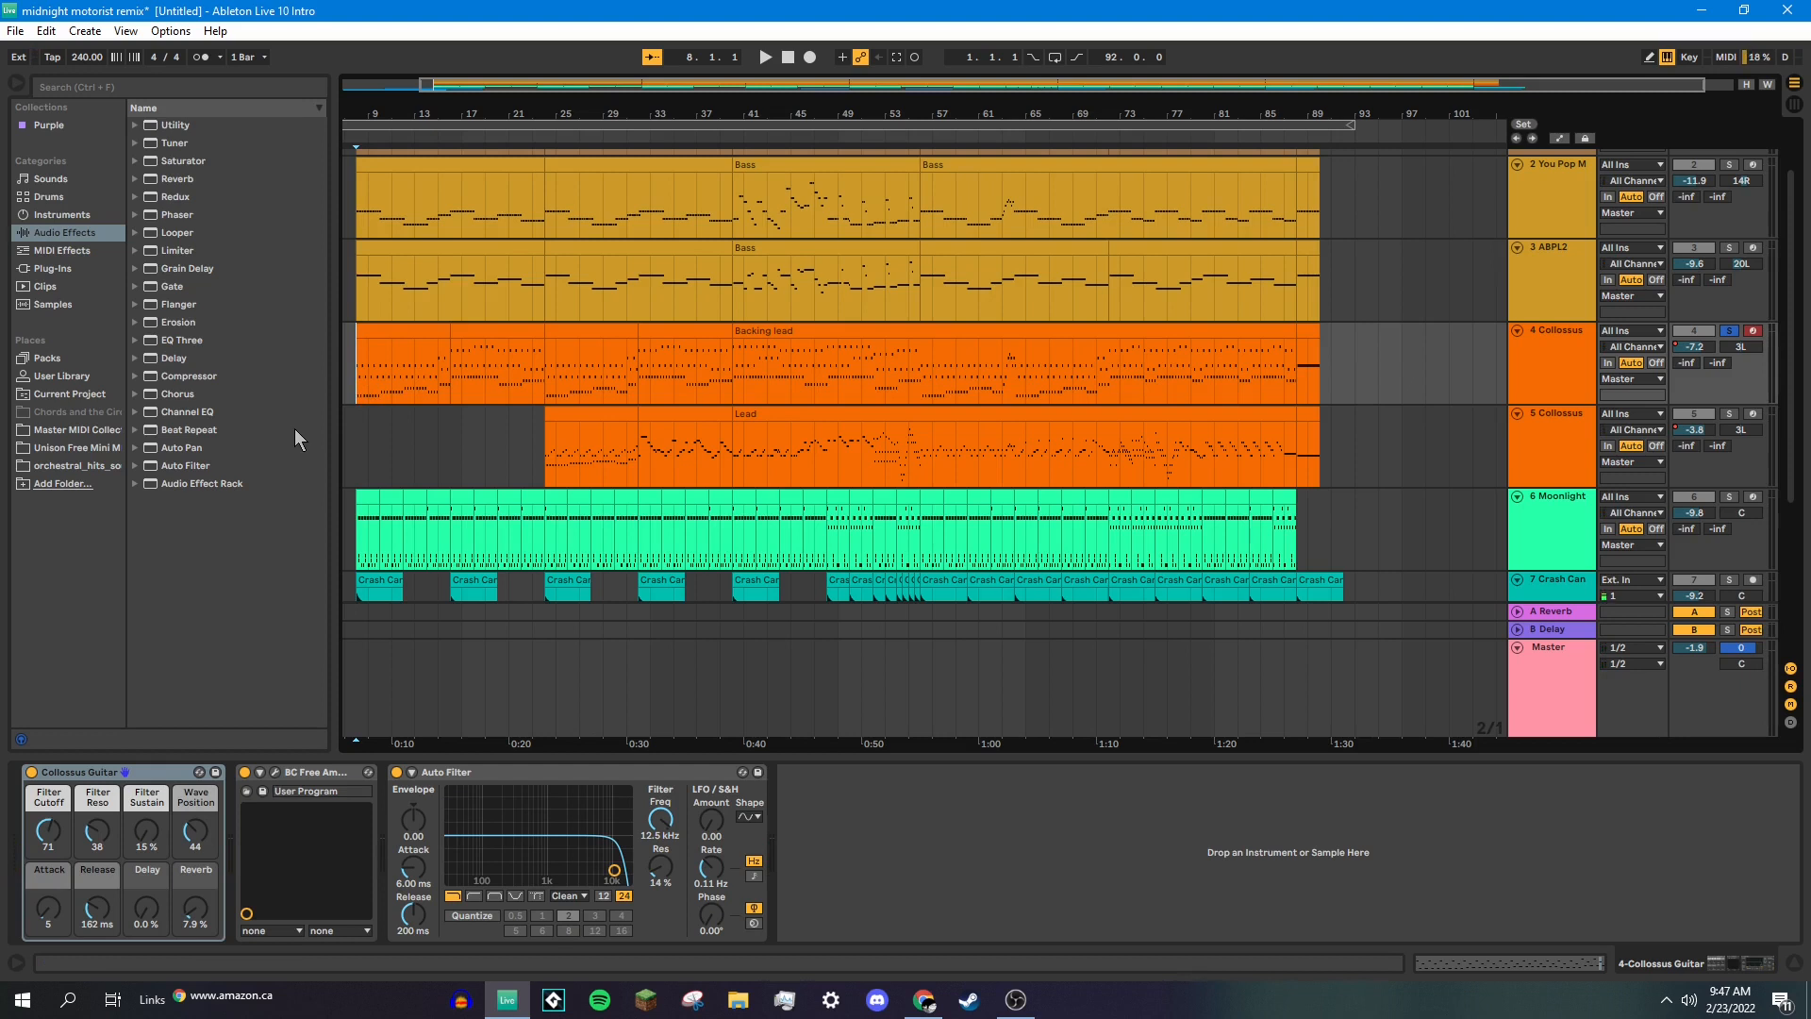
# Play the soloed backing lead track from bar 8, from bar 63 and from bar 65.
pyautogui.press('space')
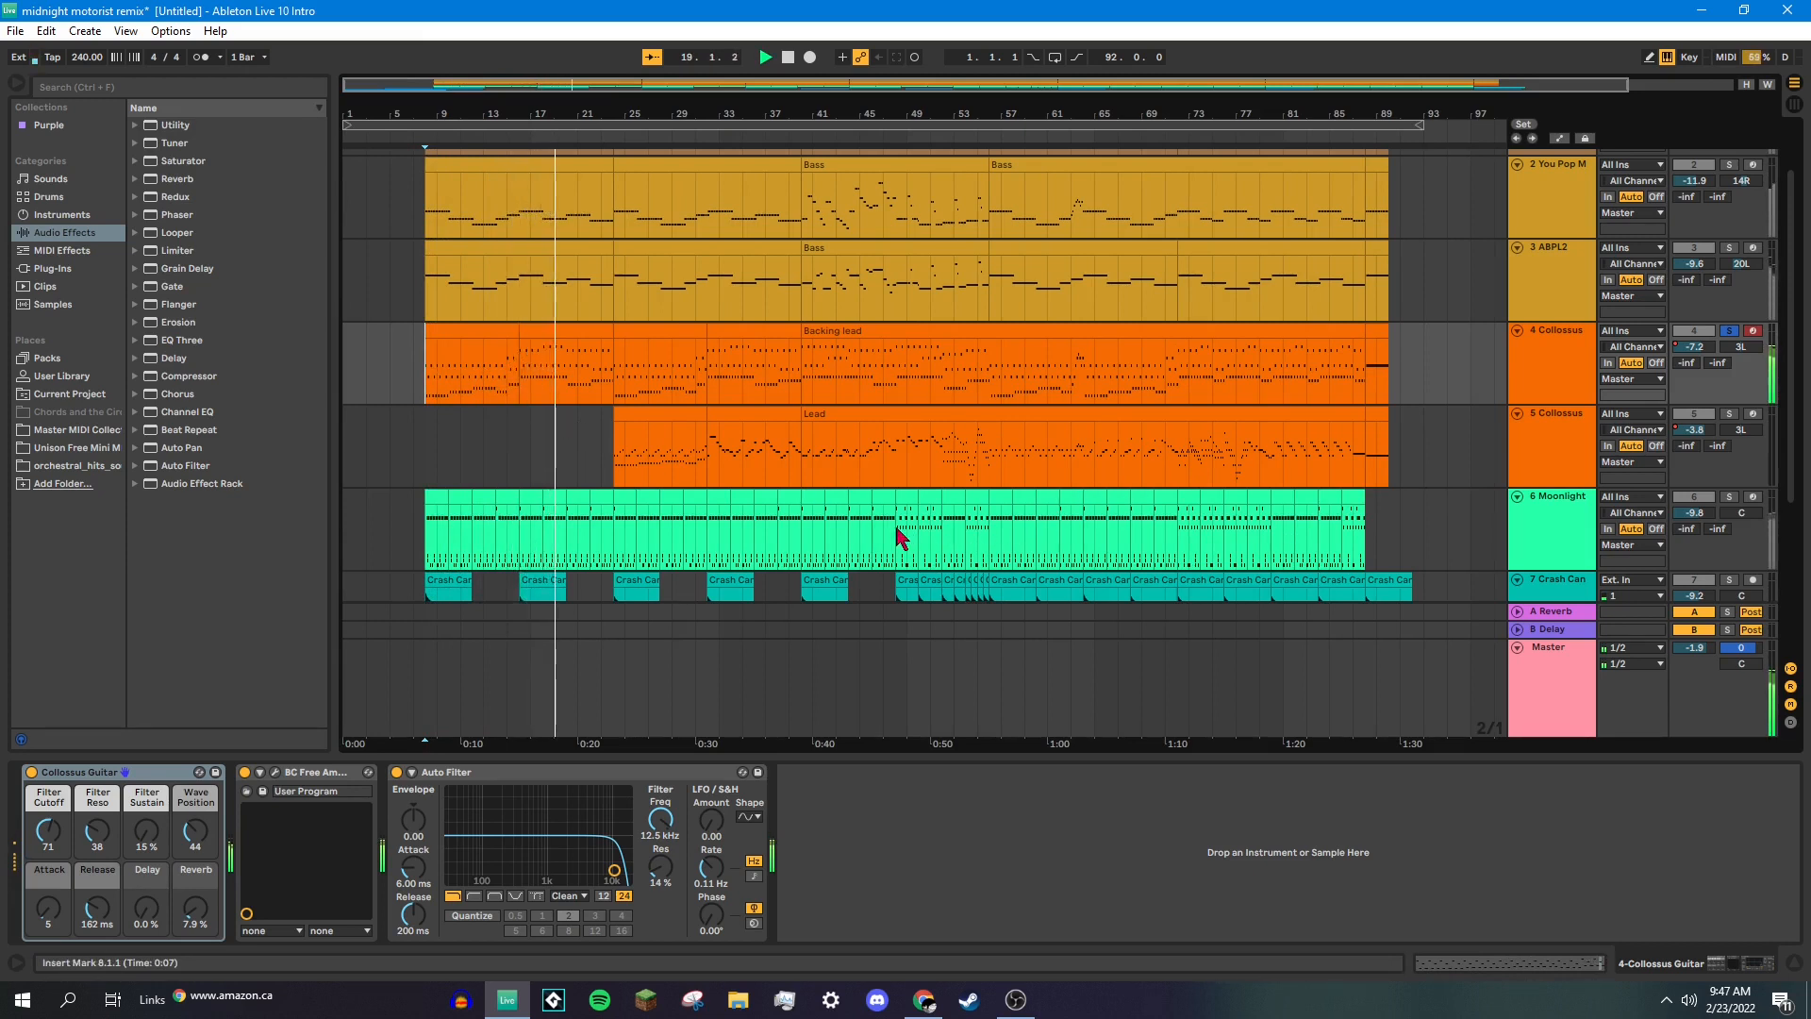
pyautogui.press('space')
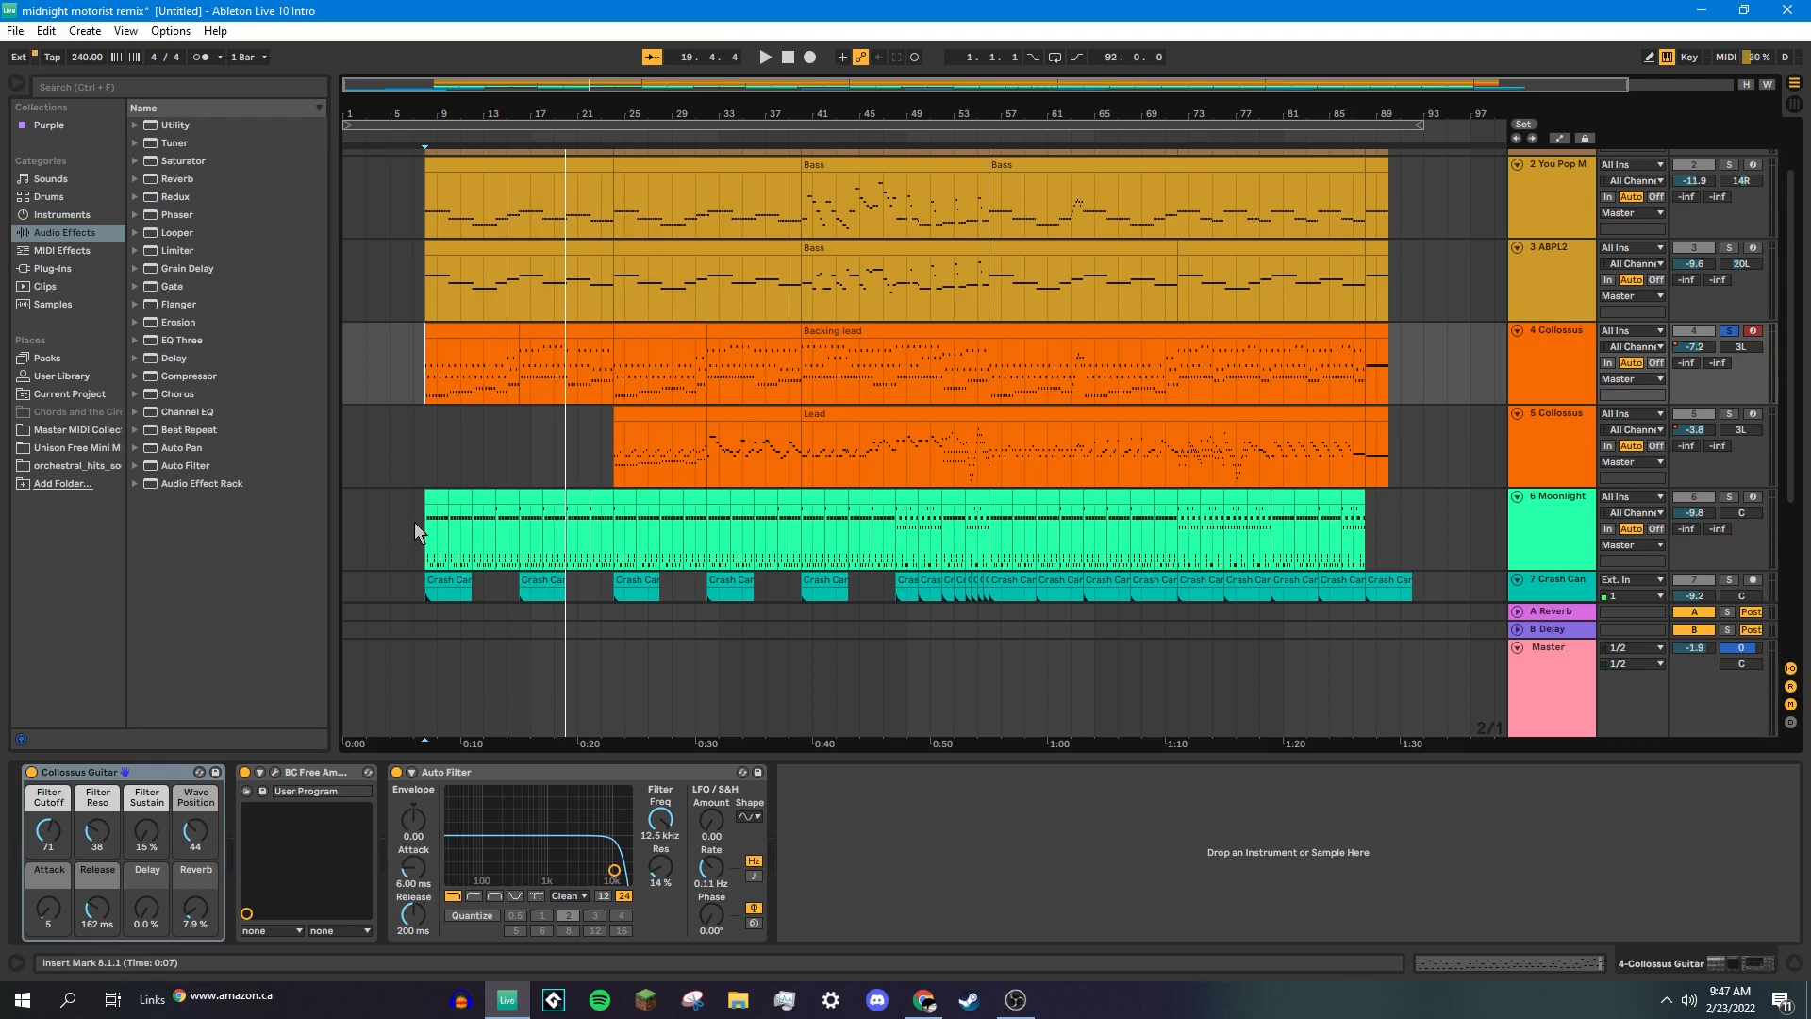
pyautogui.click(1066, 389)
pyautogui.press('space')
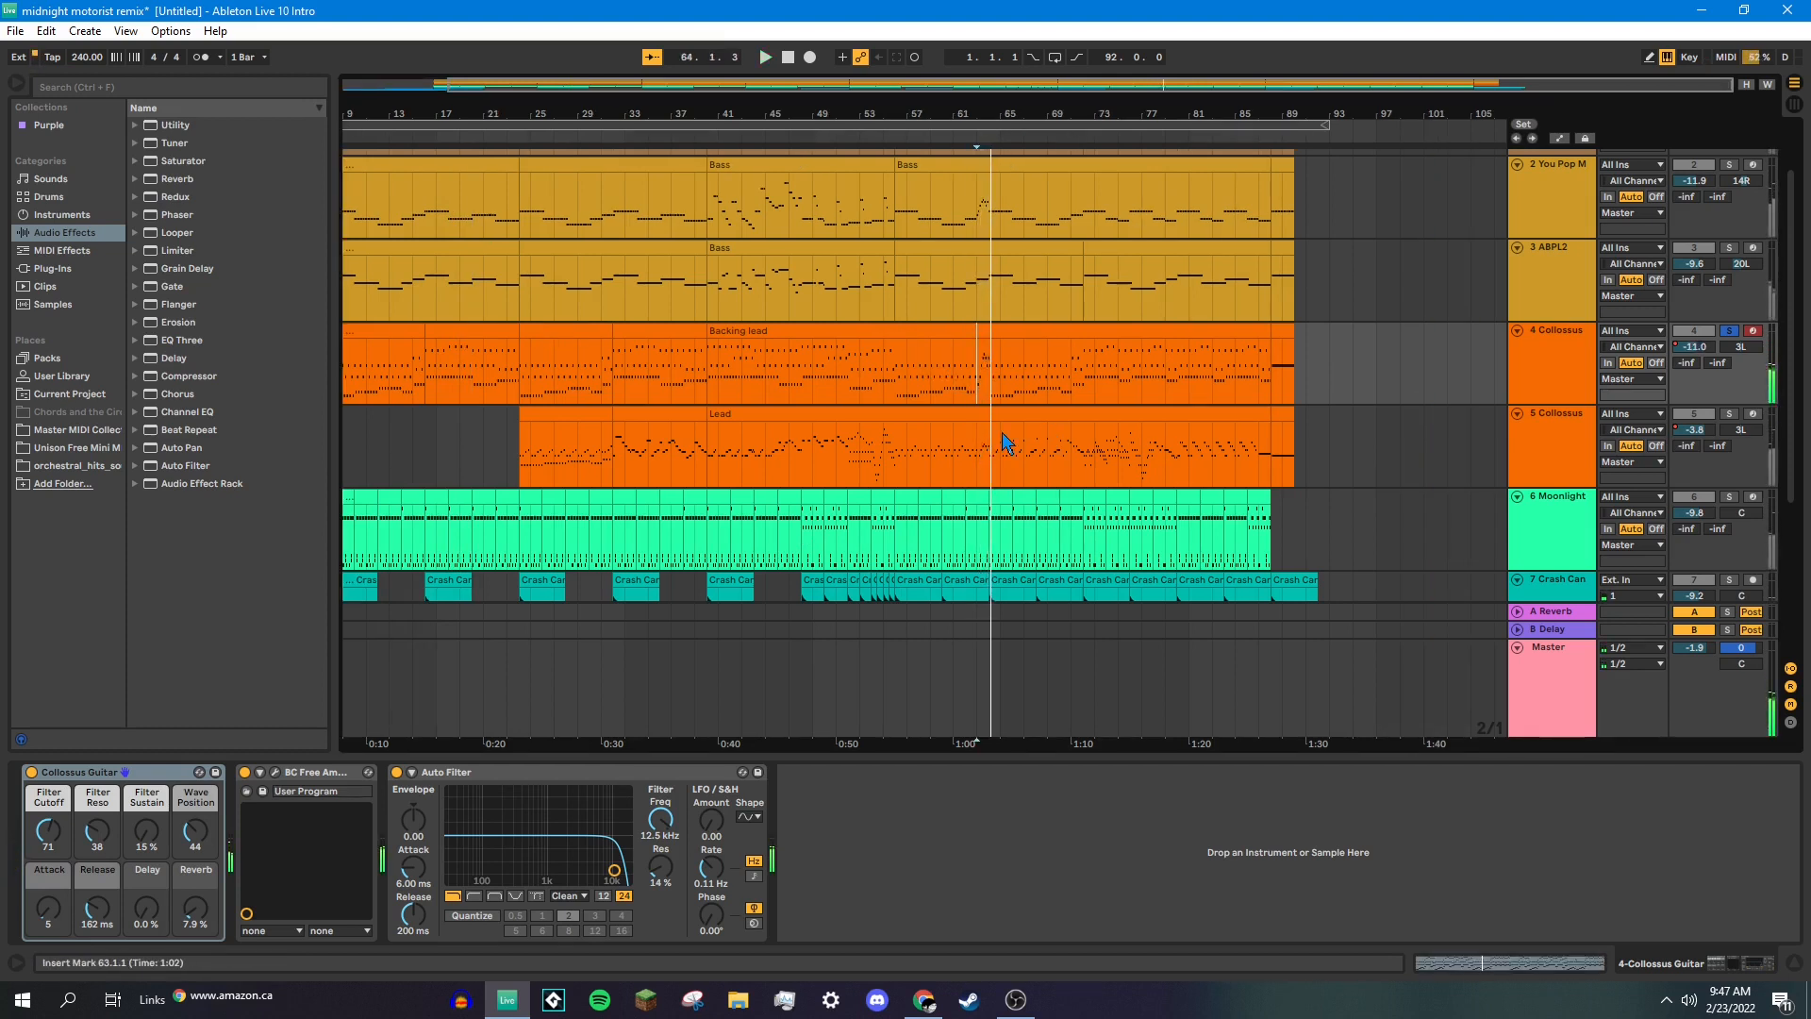
pyautogui.click(998, 382)
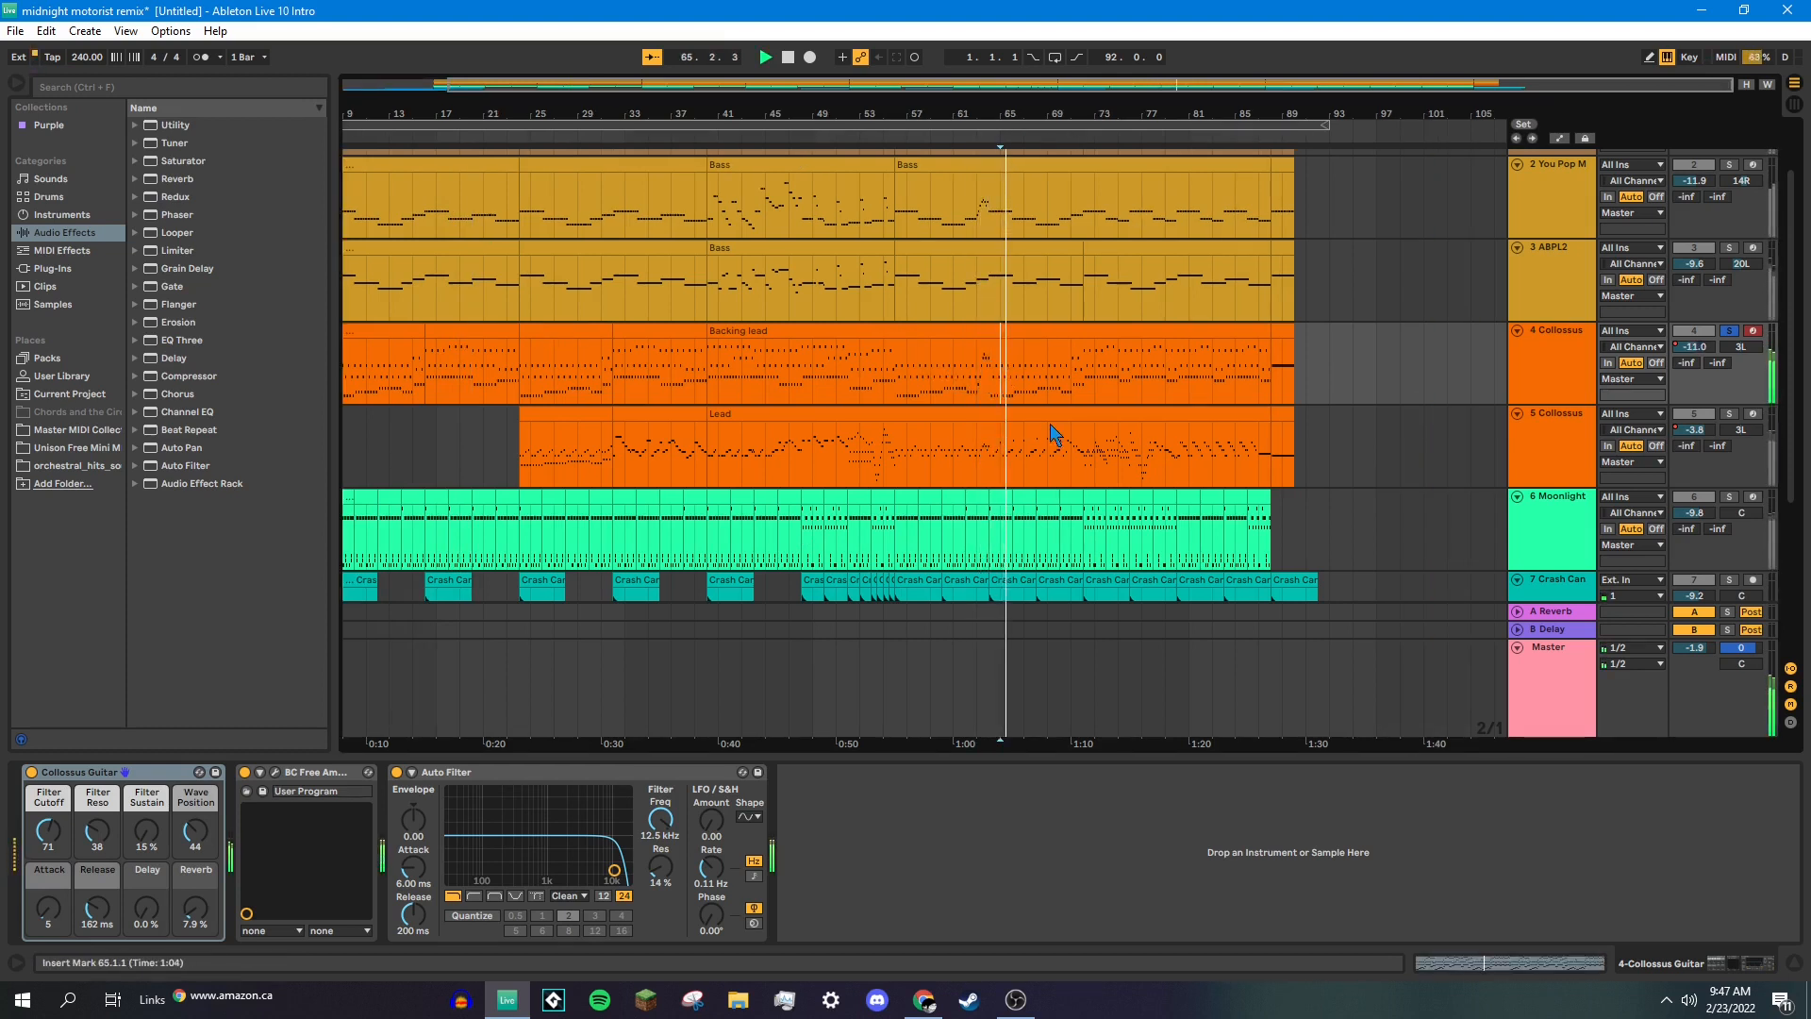
# Play the ending of the soloed backing lead track from bar 88 and stop playback.
pyautogui.click(1271, 396)
pyautogui.press('space')
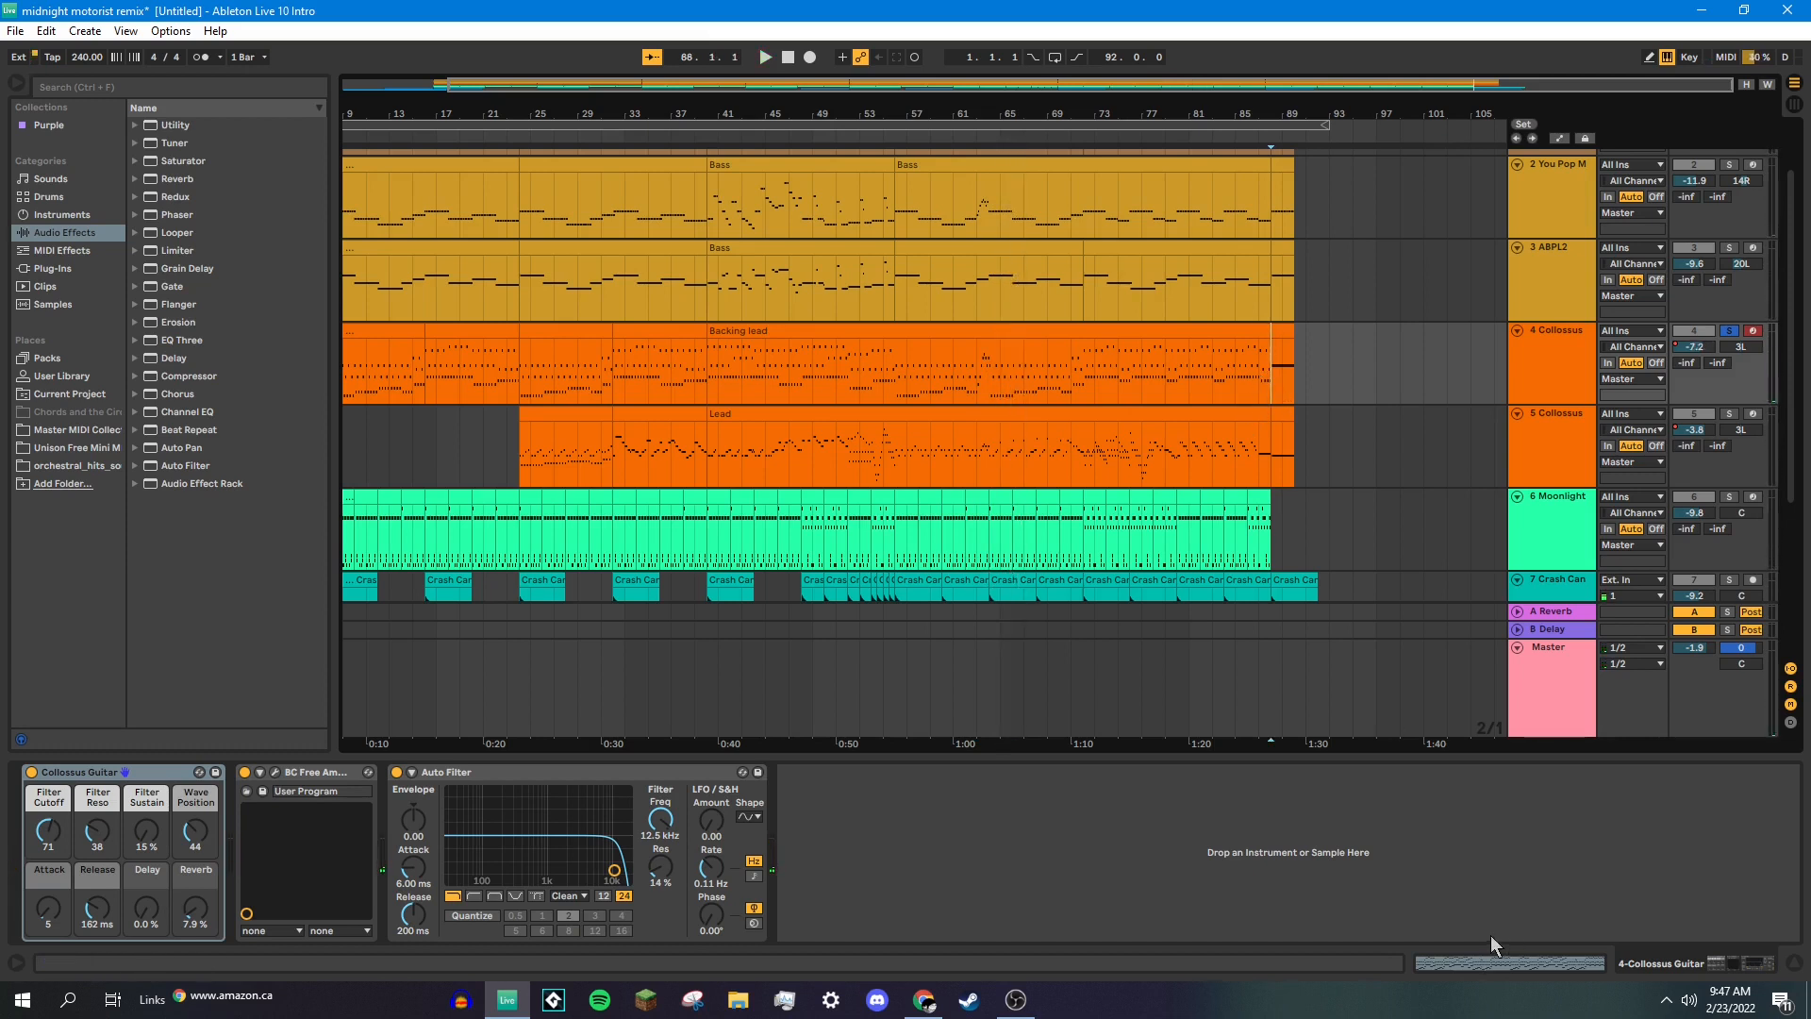
pyautogui.press('space')
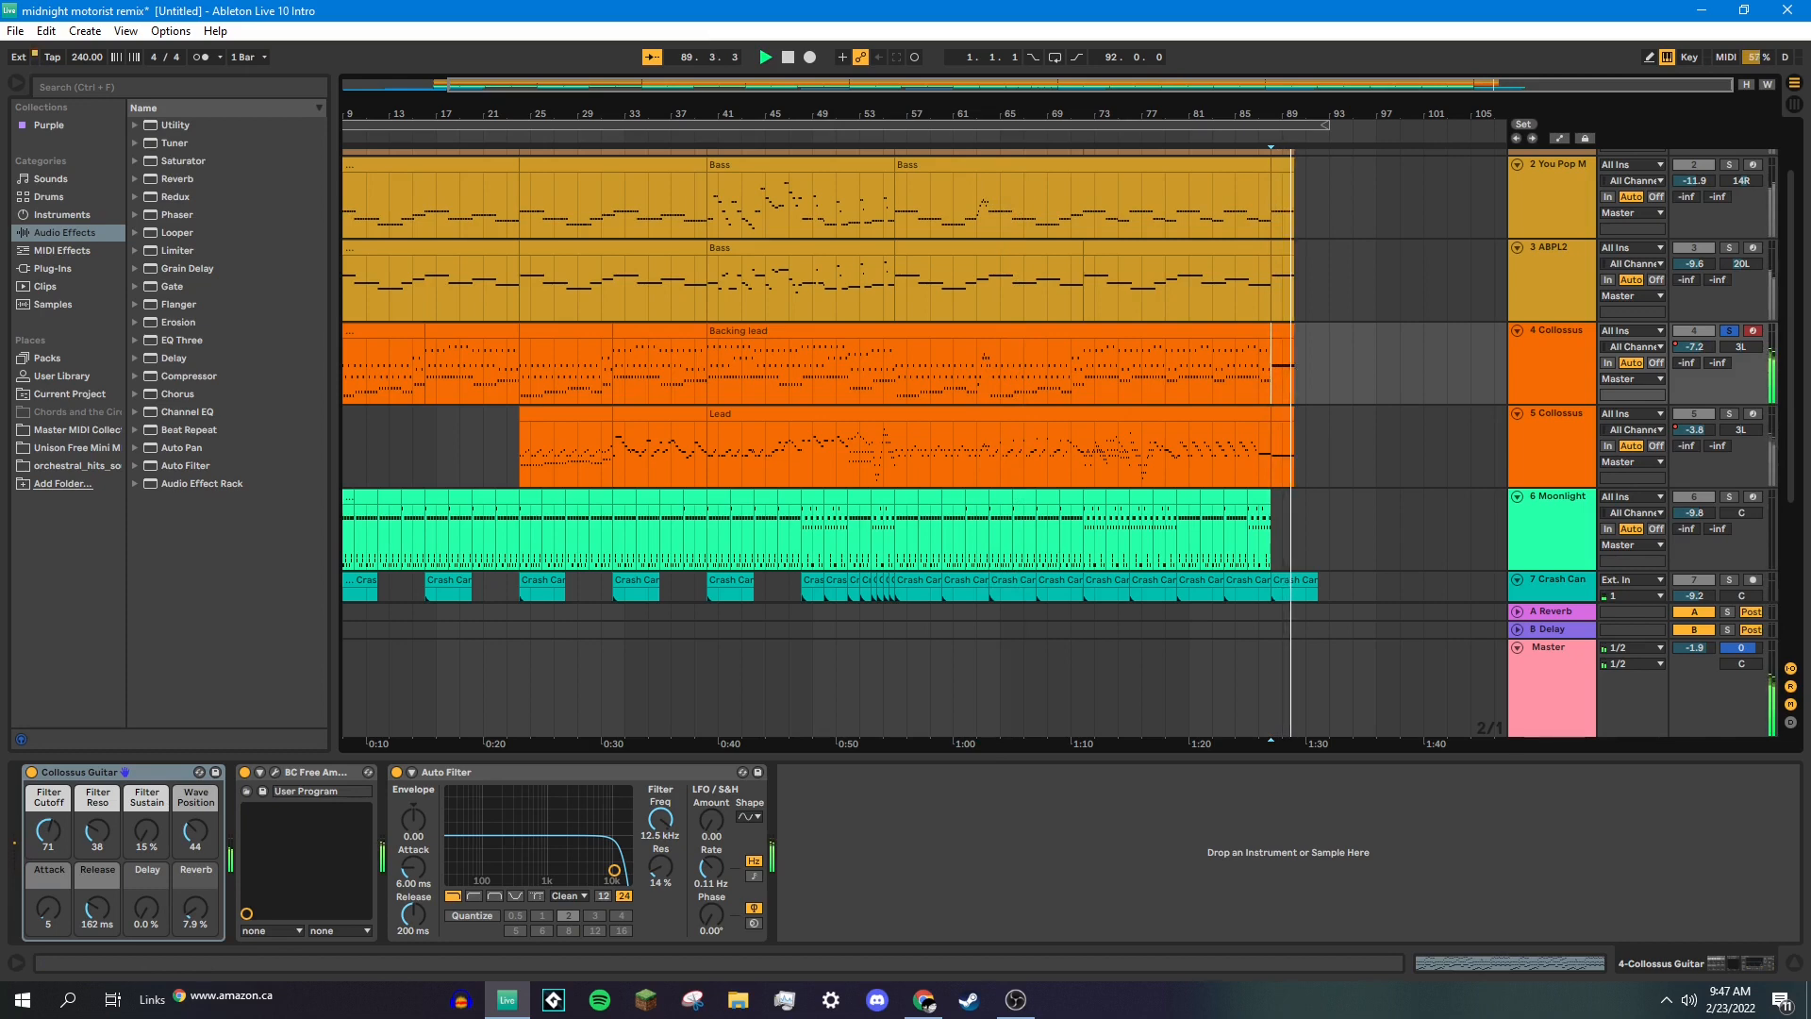
pyautogui.press('space')
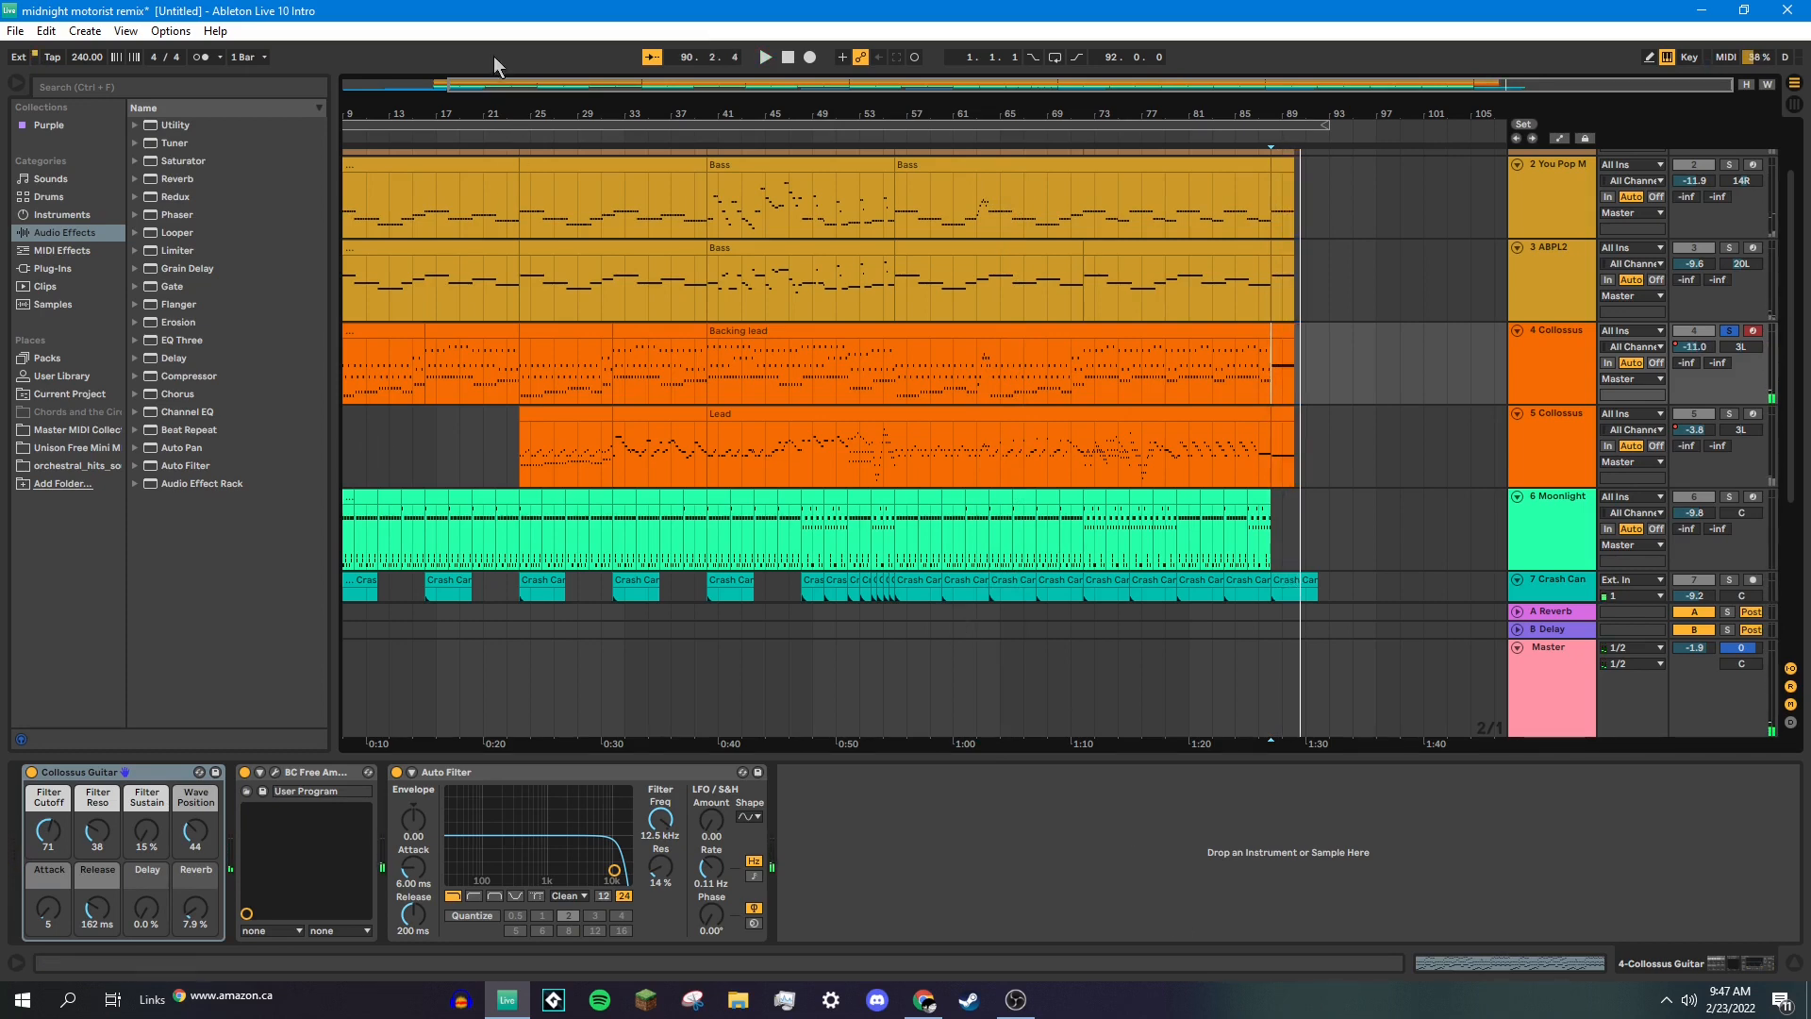
# Solo the lead Colossus Guitar track and place the start at bar 24, where its first clip begins.
pyautogui.moveTo(494, 89); pyautogui.dragTo(394, 90)
pyautogui.click(1729, 413)
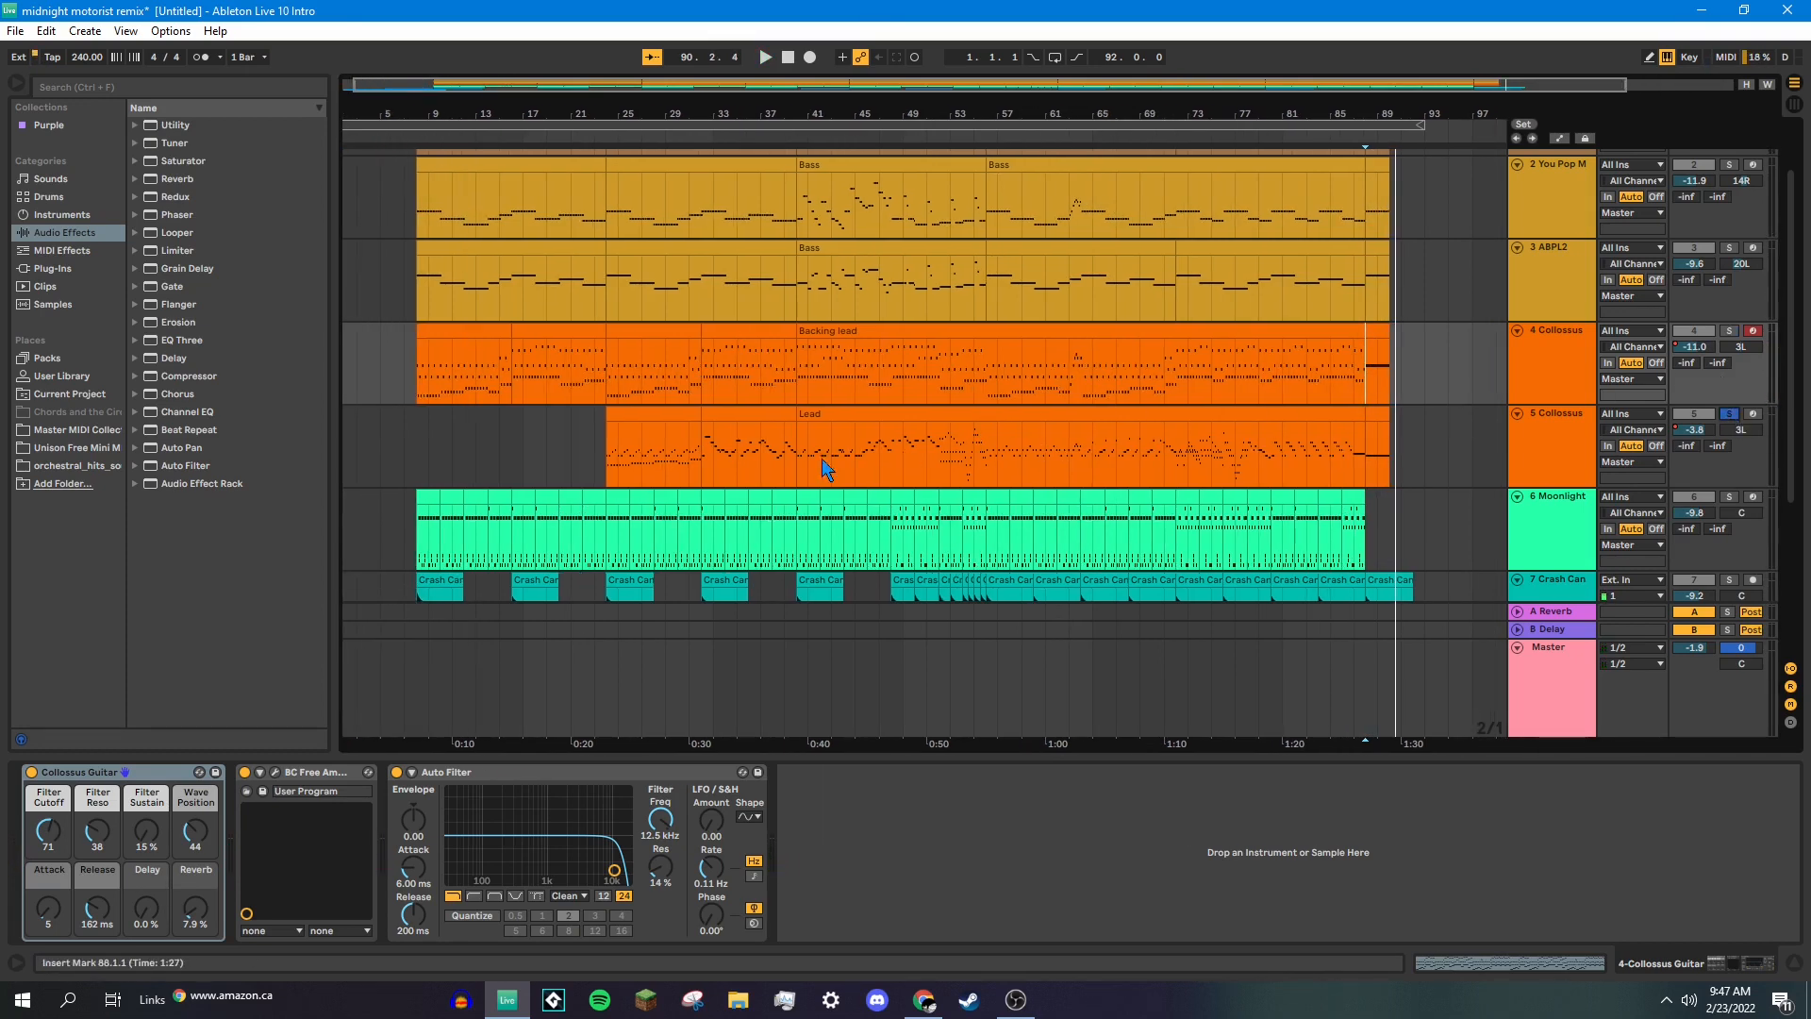
pyautogui.click(611, 464)
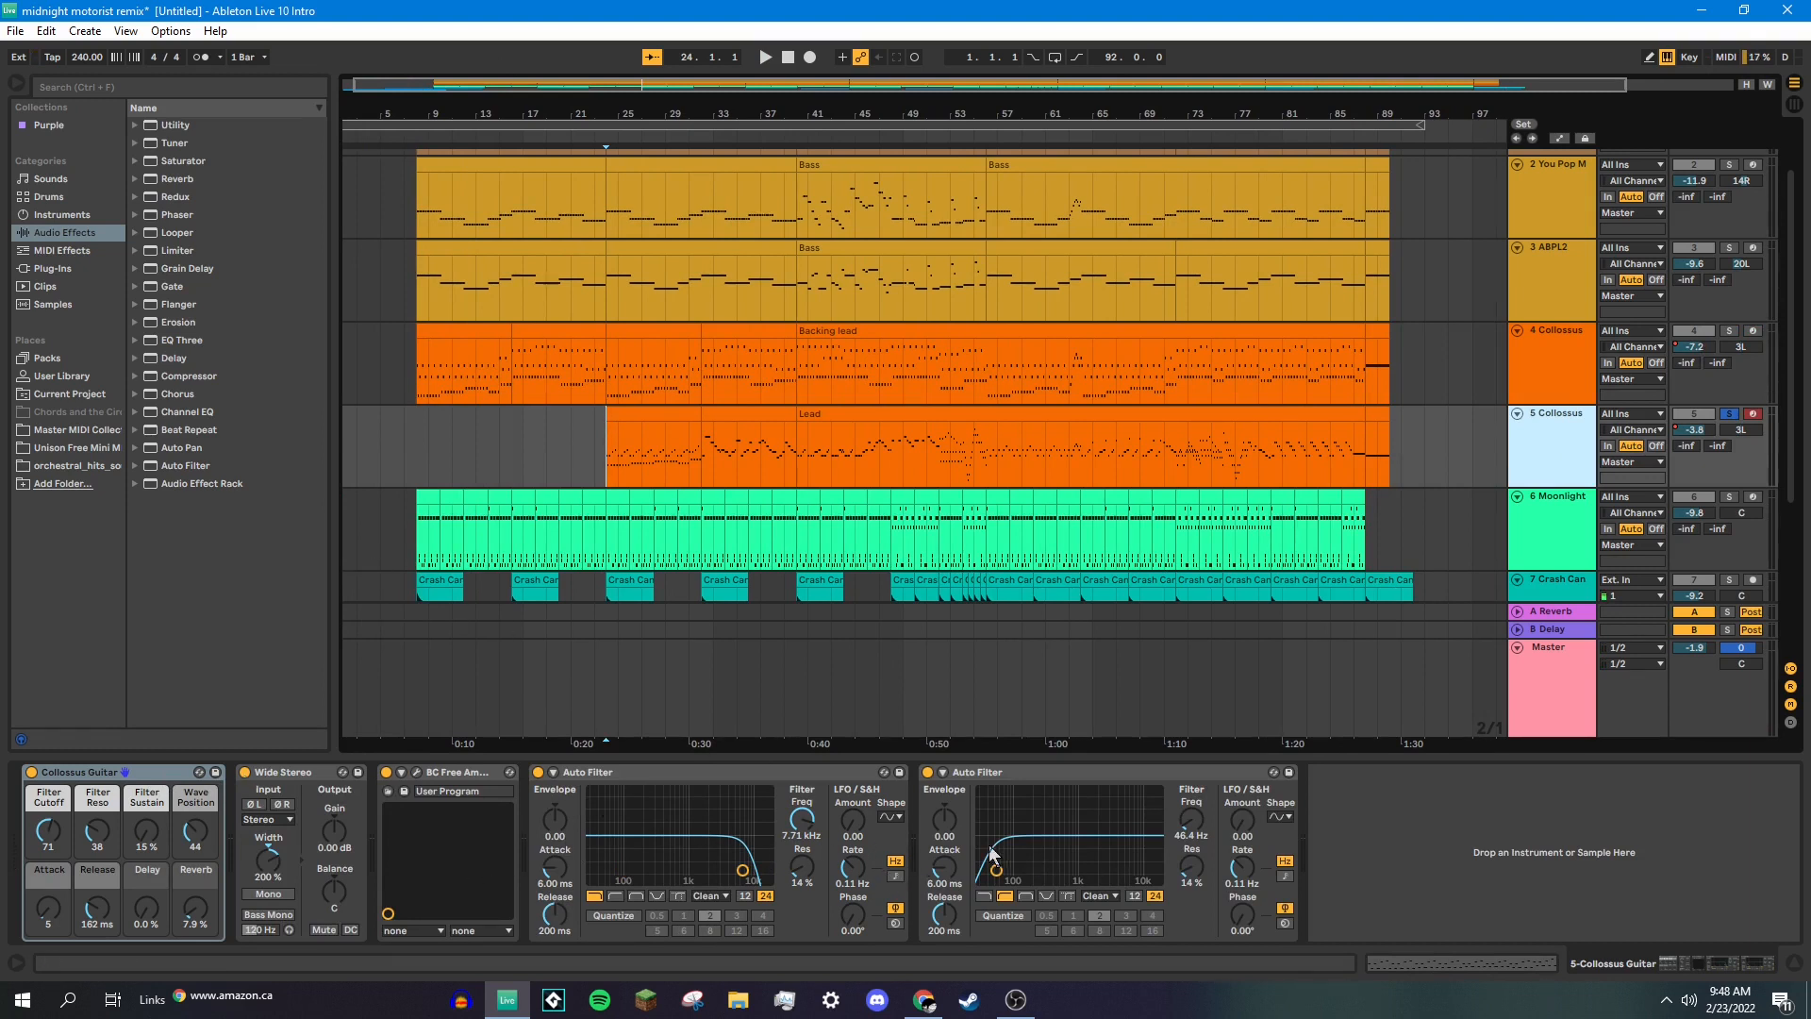
# Examine the lead guitar's BC Free Amp settings and play test notes, raising the computer keyboard by one octave.
pyautogui.click(417, 775)
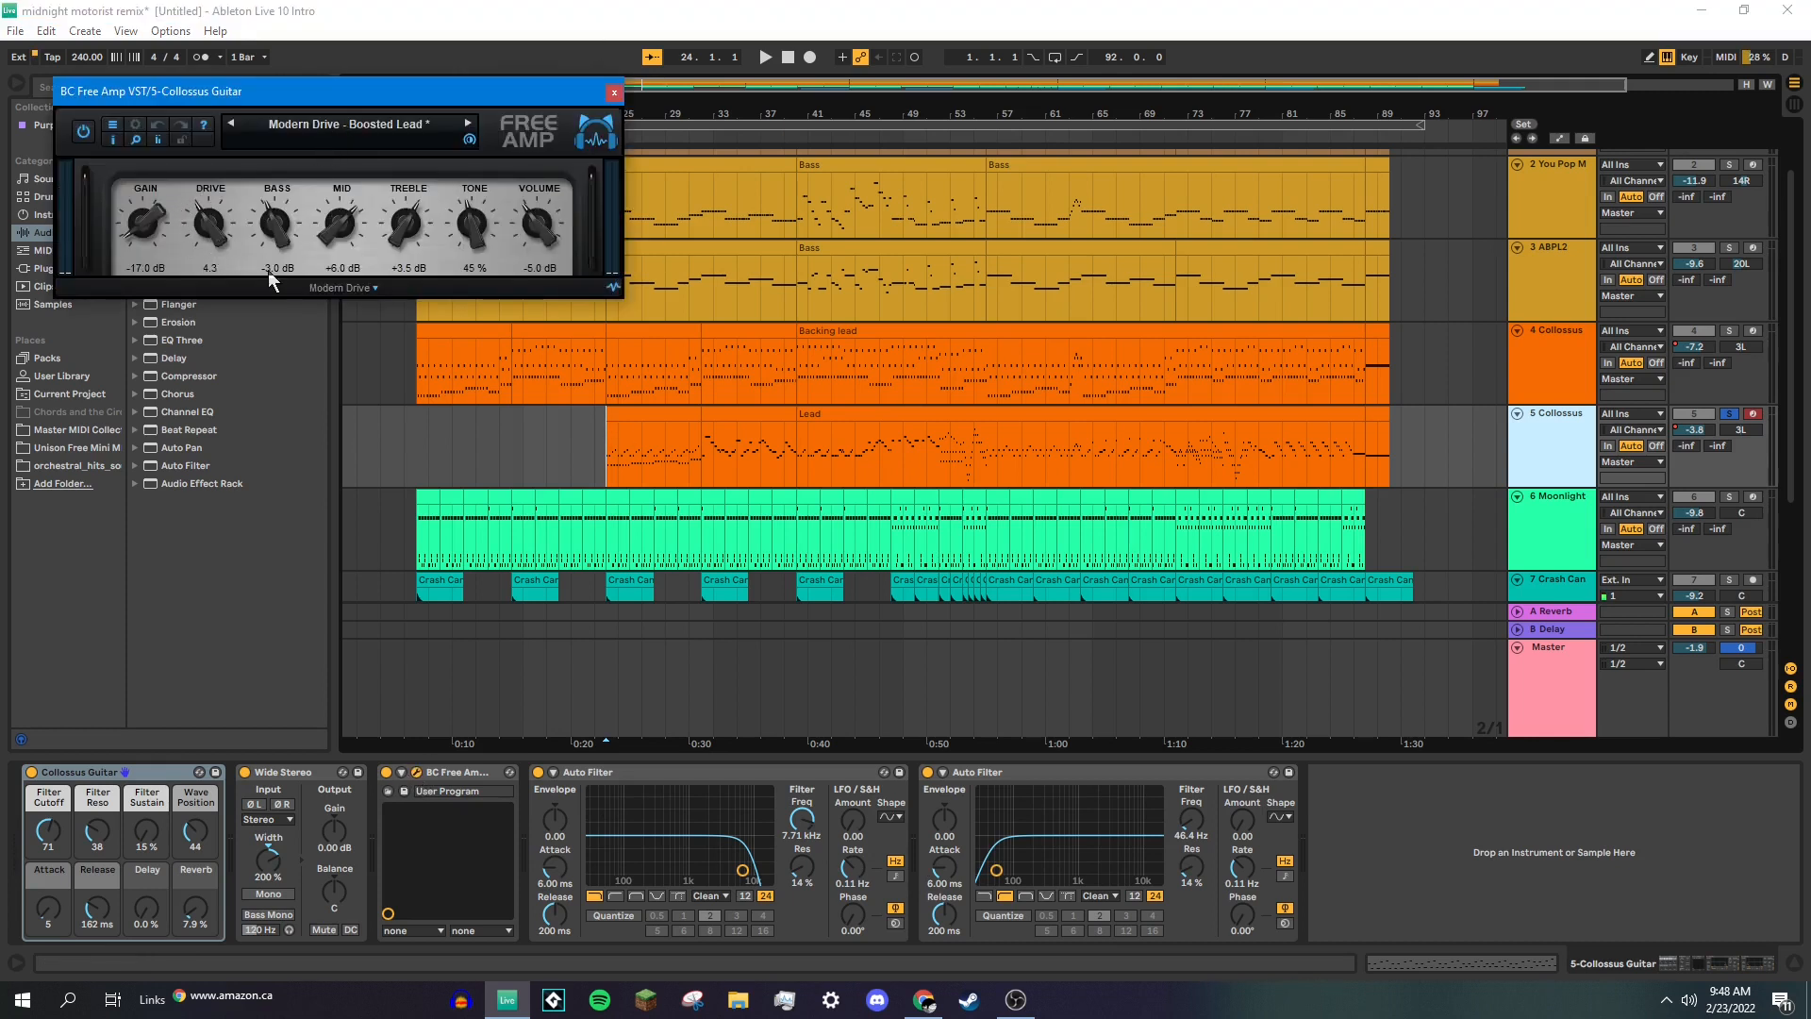
pyautogui.click(614, 93)
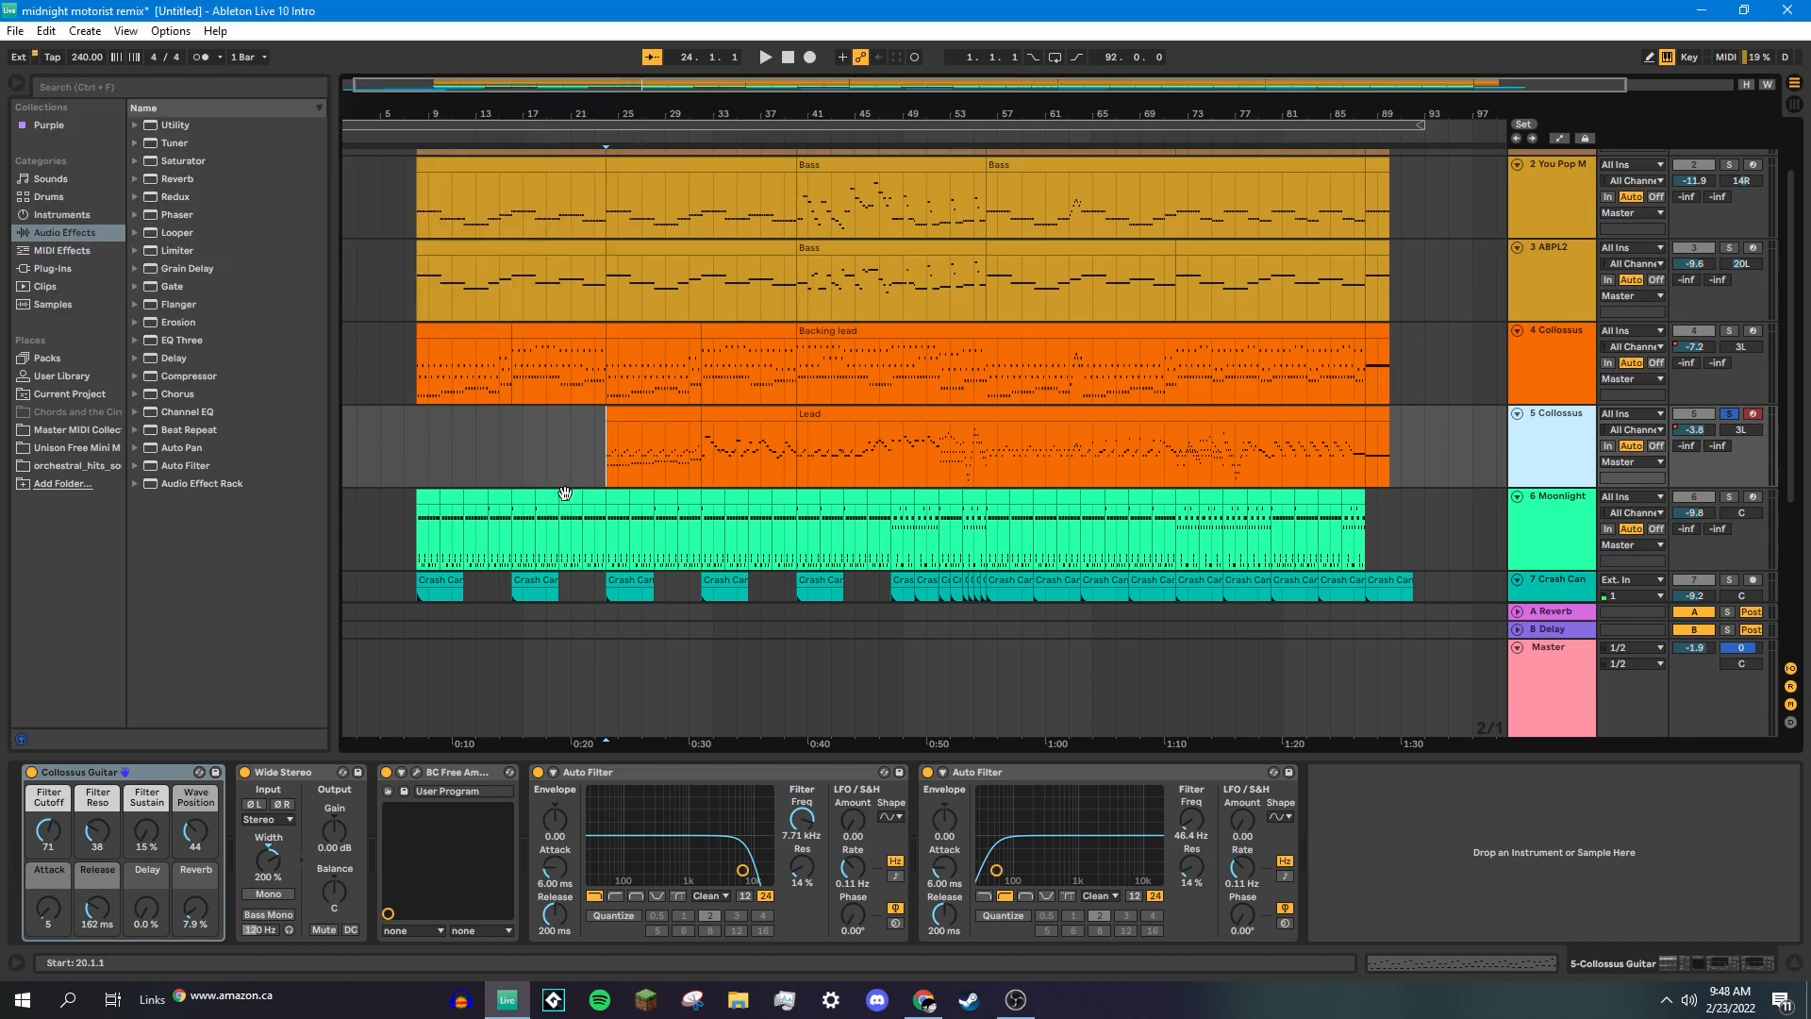
pyautogui.press('a')
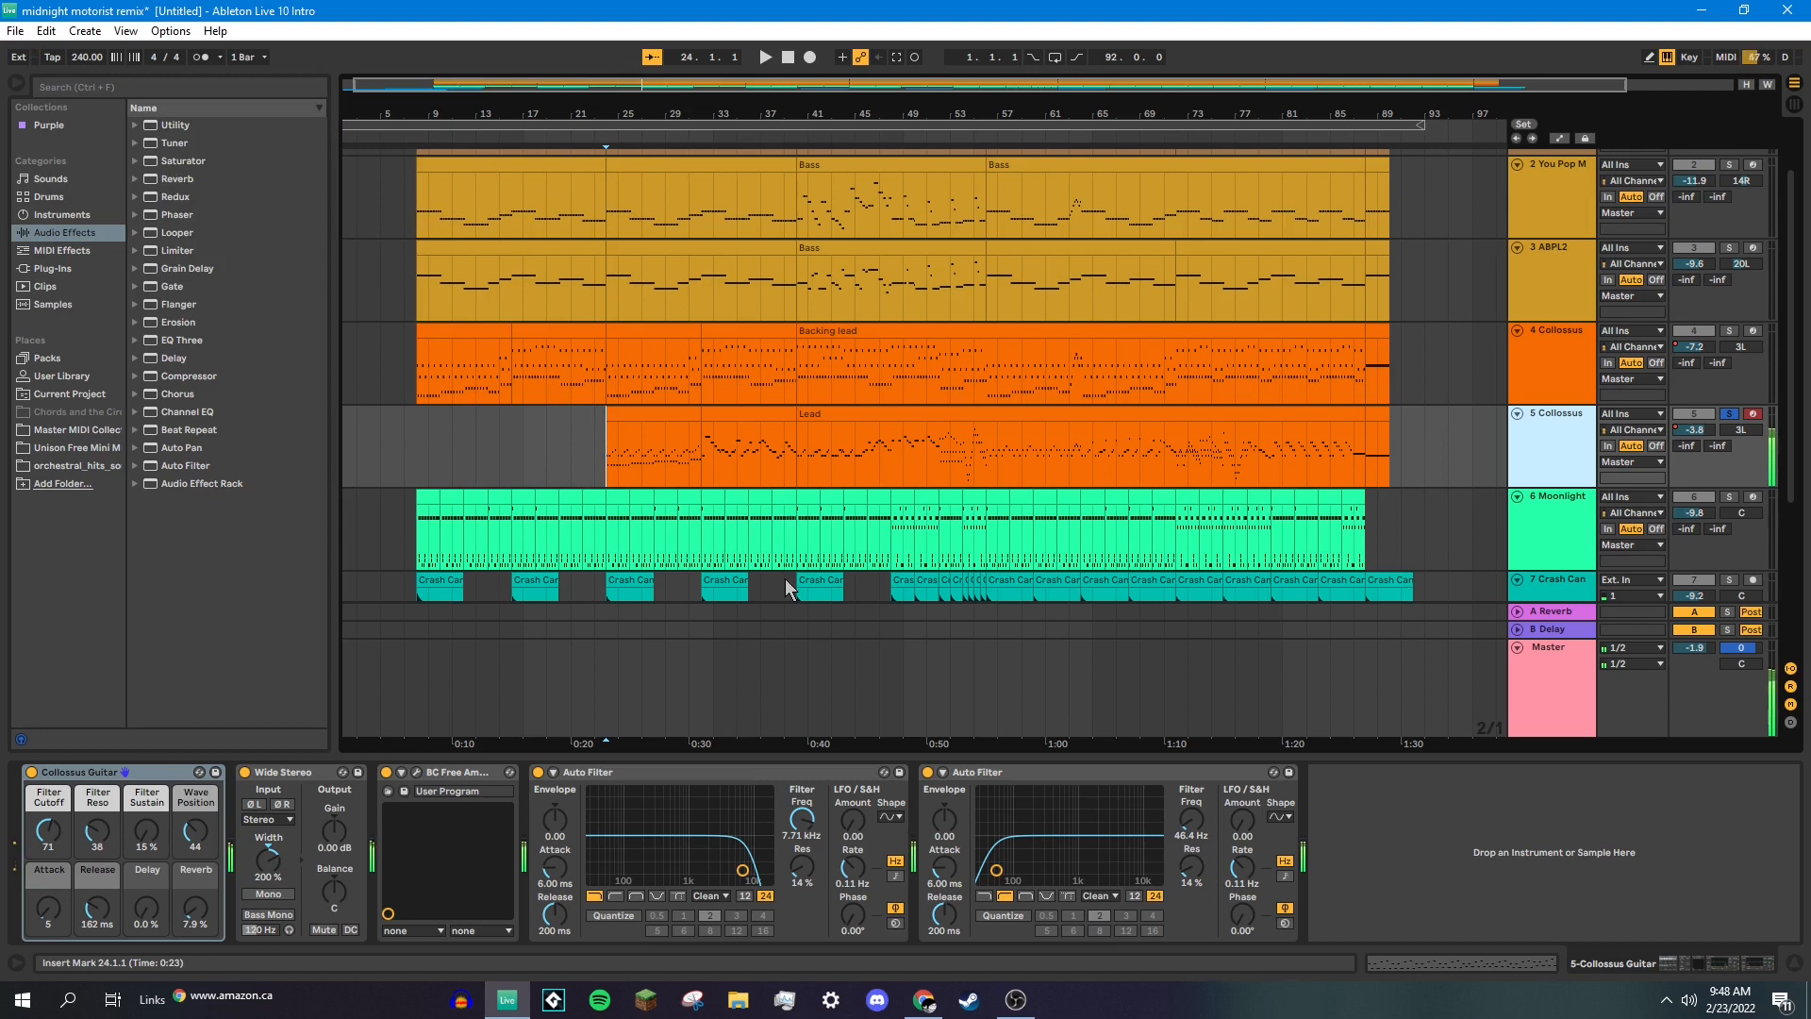
pyautogui.press('x')
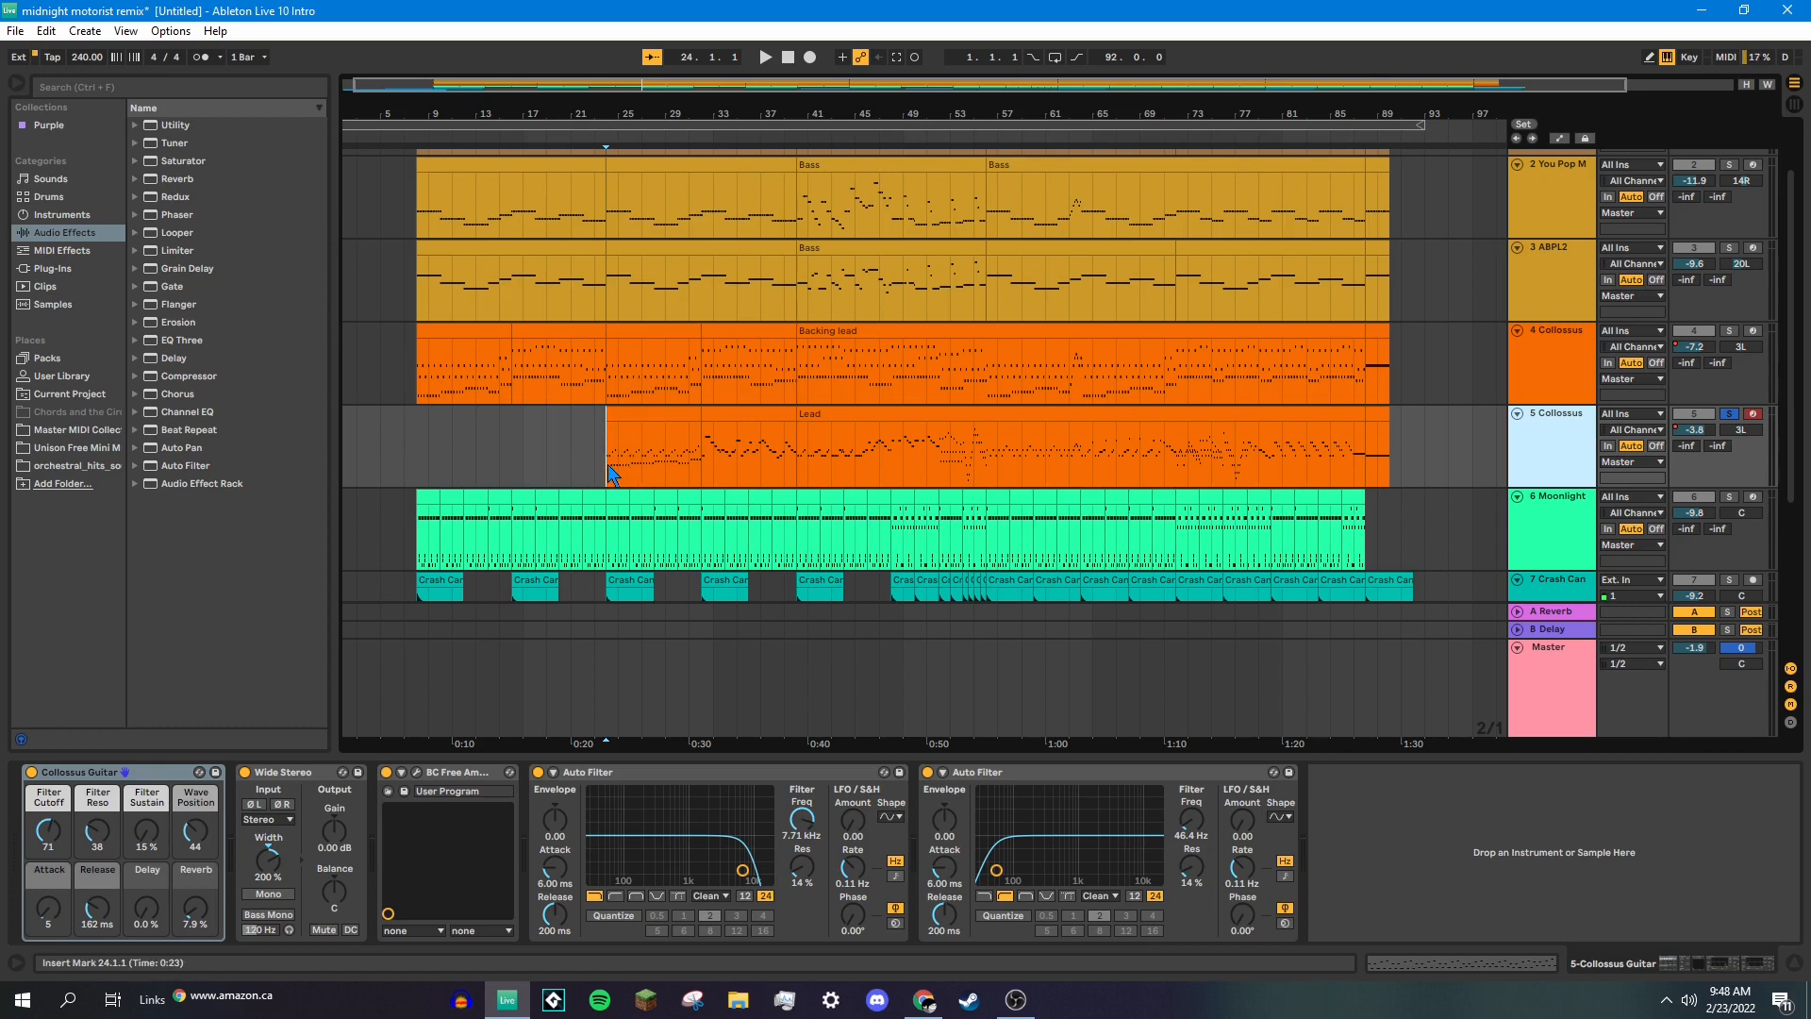
# Play the soloed lead guitar track from bar 24, and restart playback from bar 32.
pyautogui.press('space')
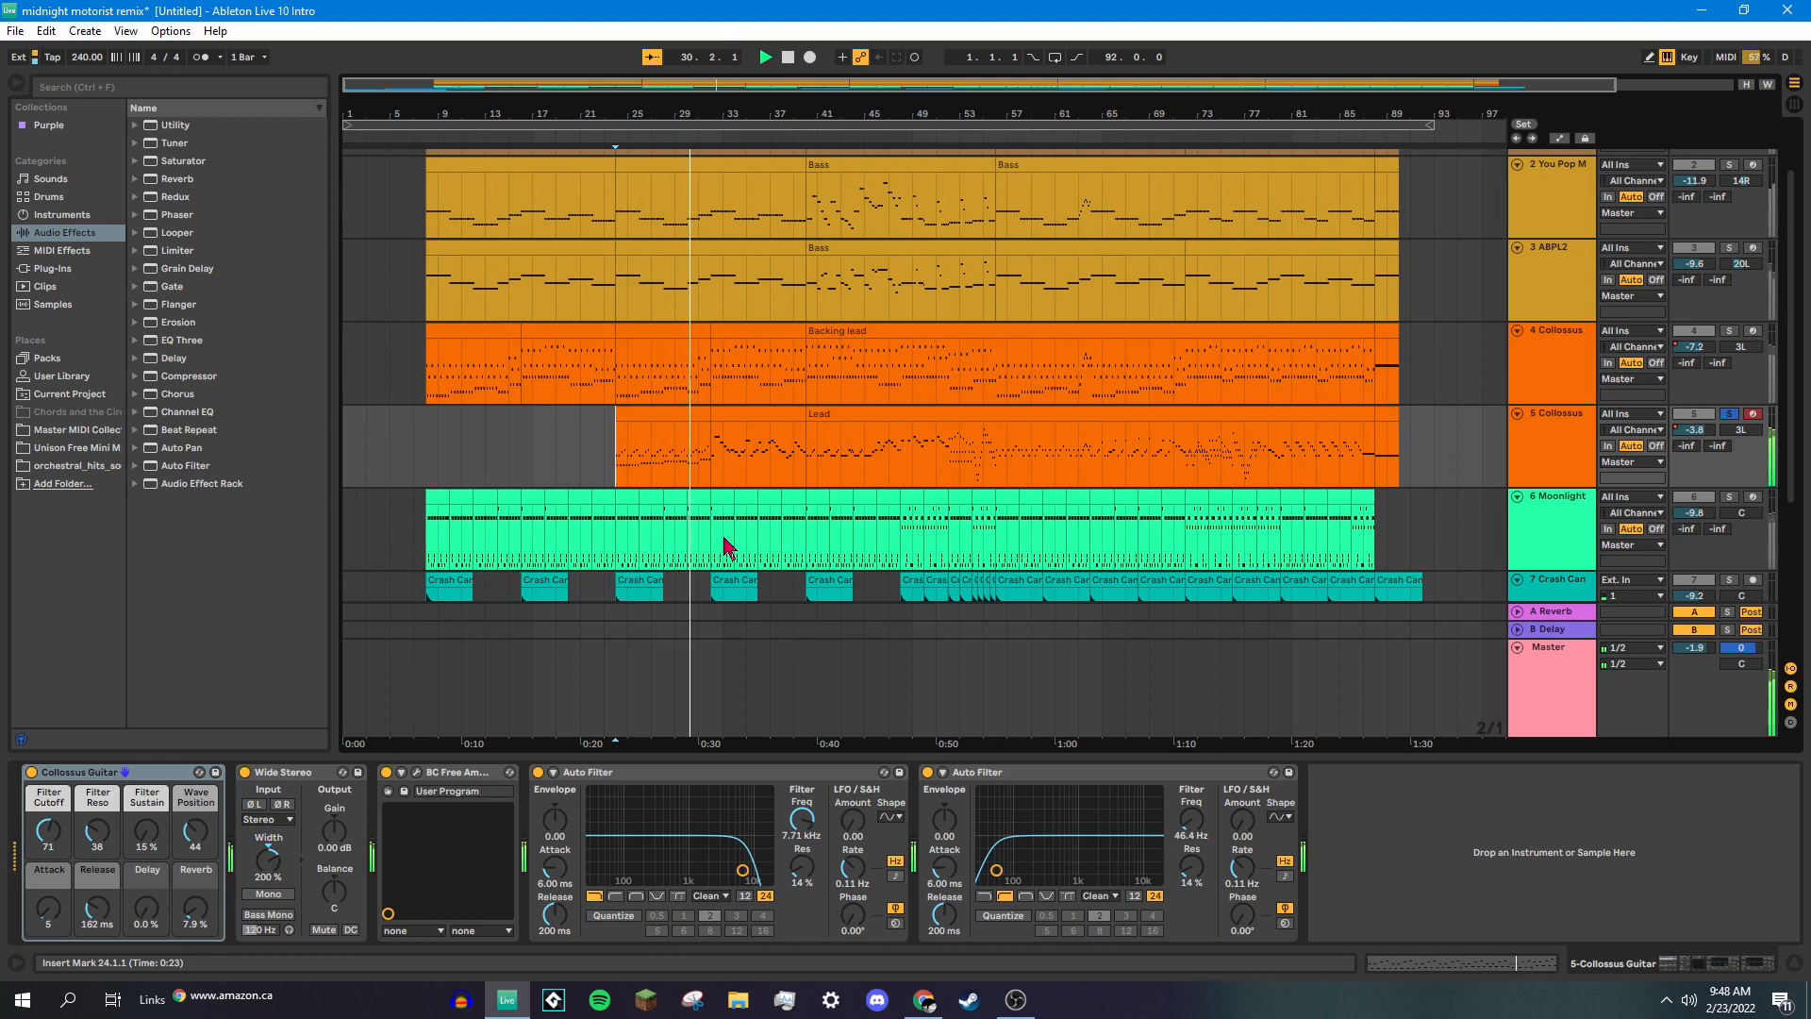
pyautogui.press('space')
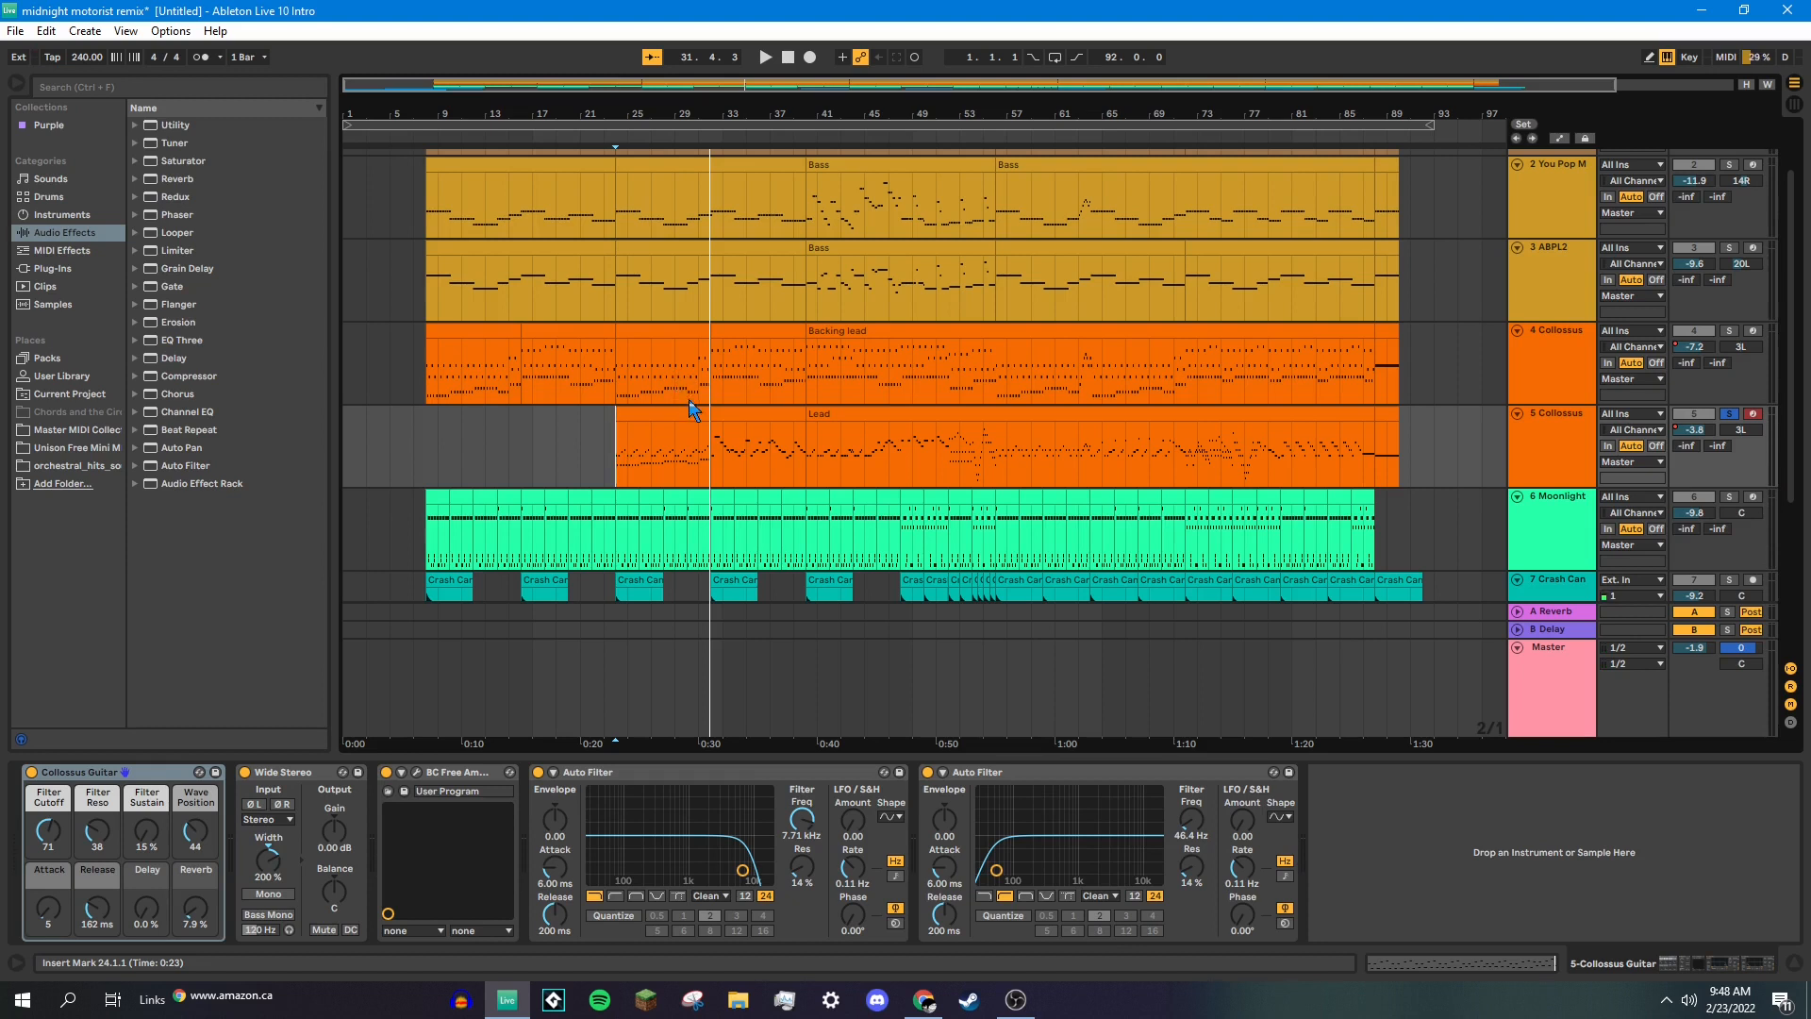
pyautogui.click(713, 470)
pyautogui.press('space')
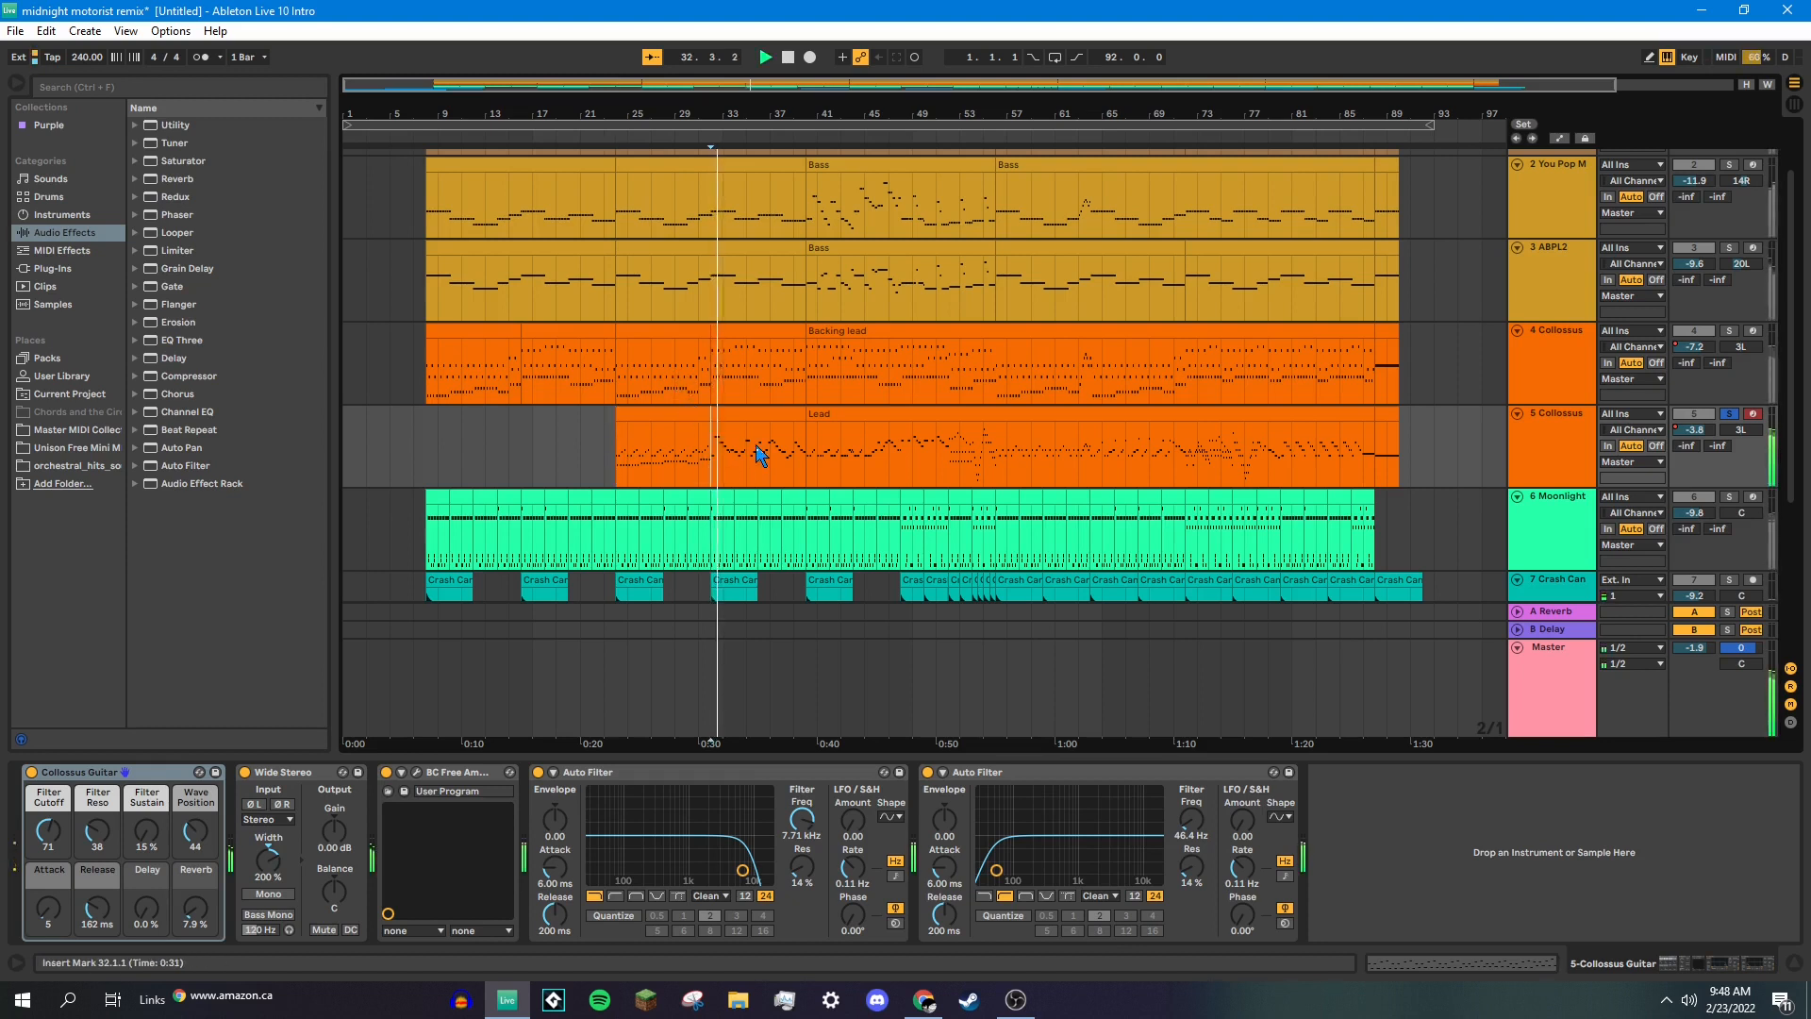
# Open the lead clip at bar 32 and examine its notes and pitch bend envelope.
pyautogui.click(783, 416)
pyautogui.doubleClick(783, 416)
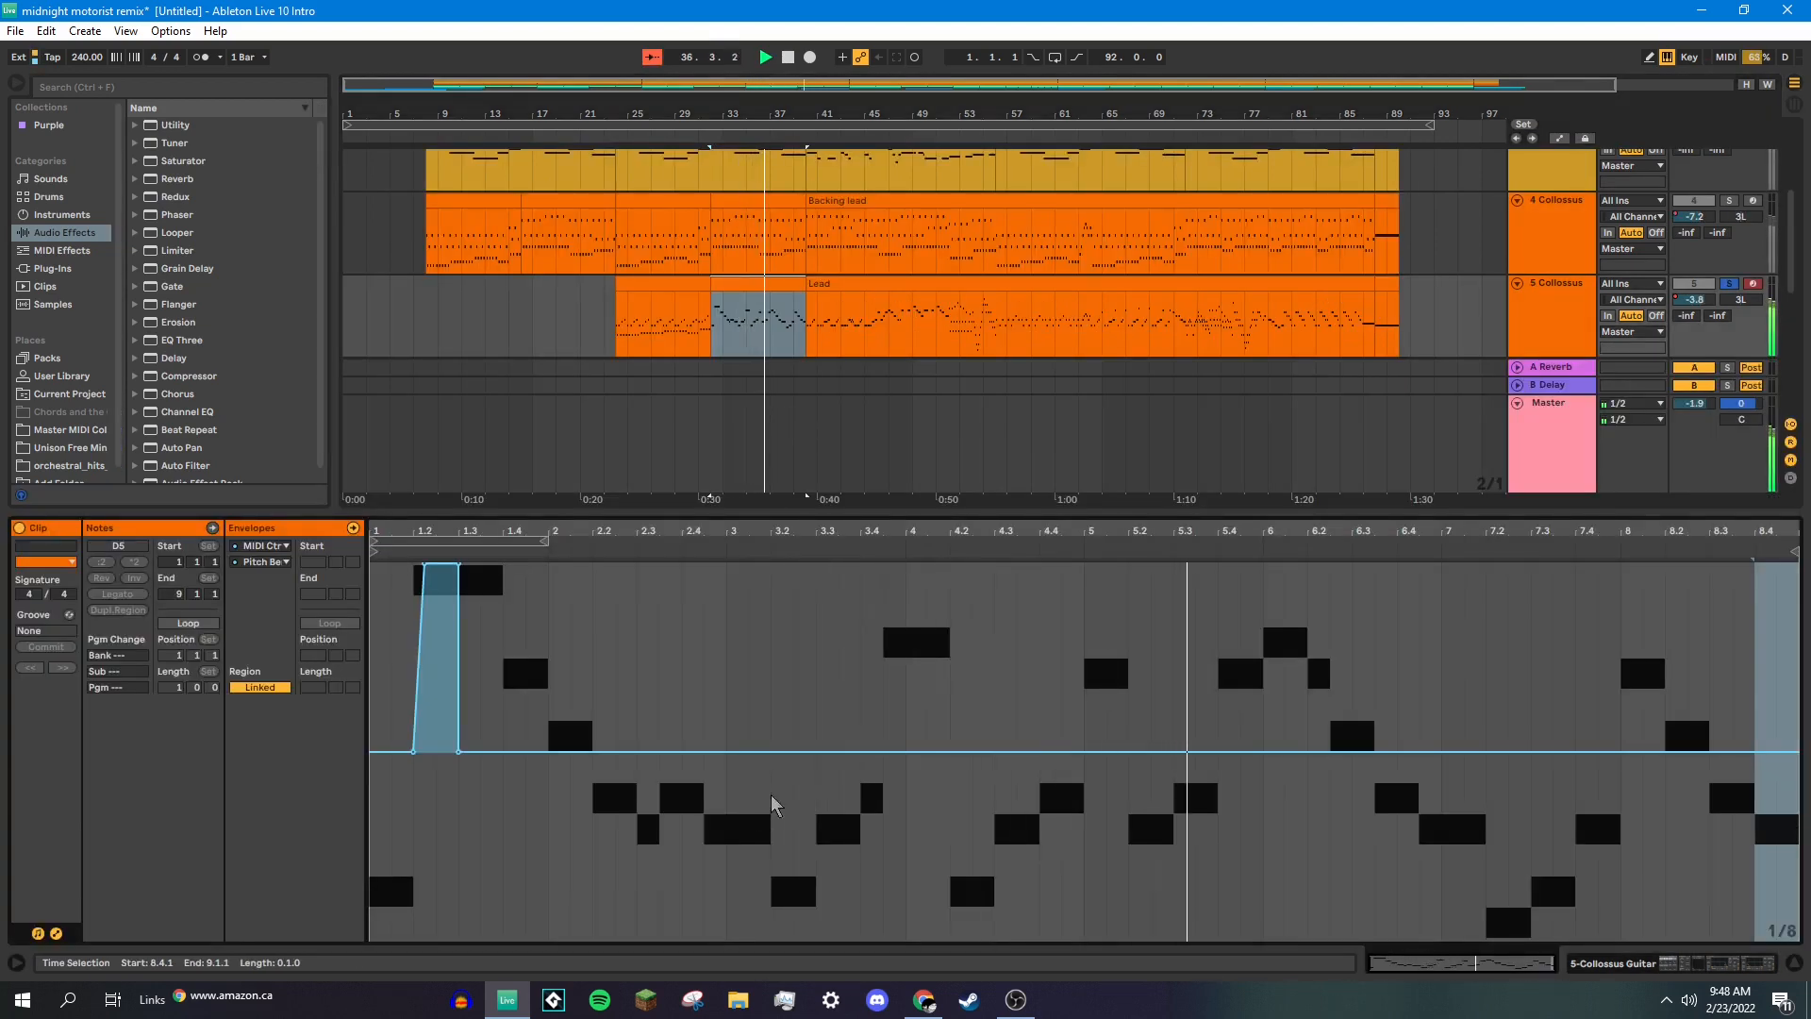
pyautogui.click(809, 688)
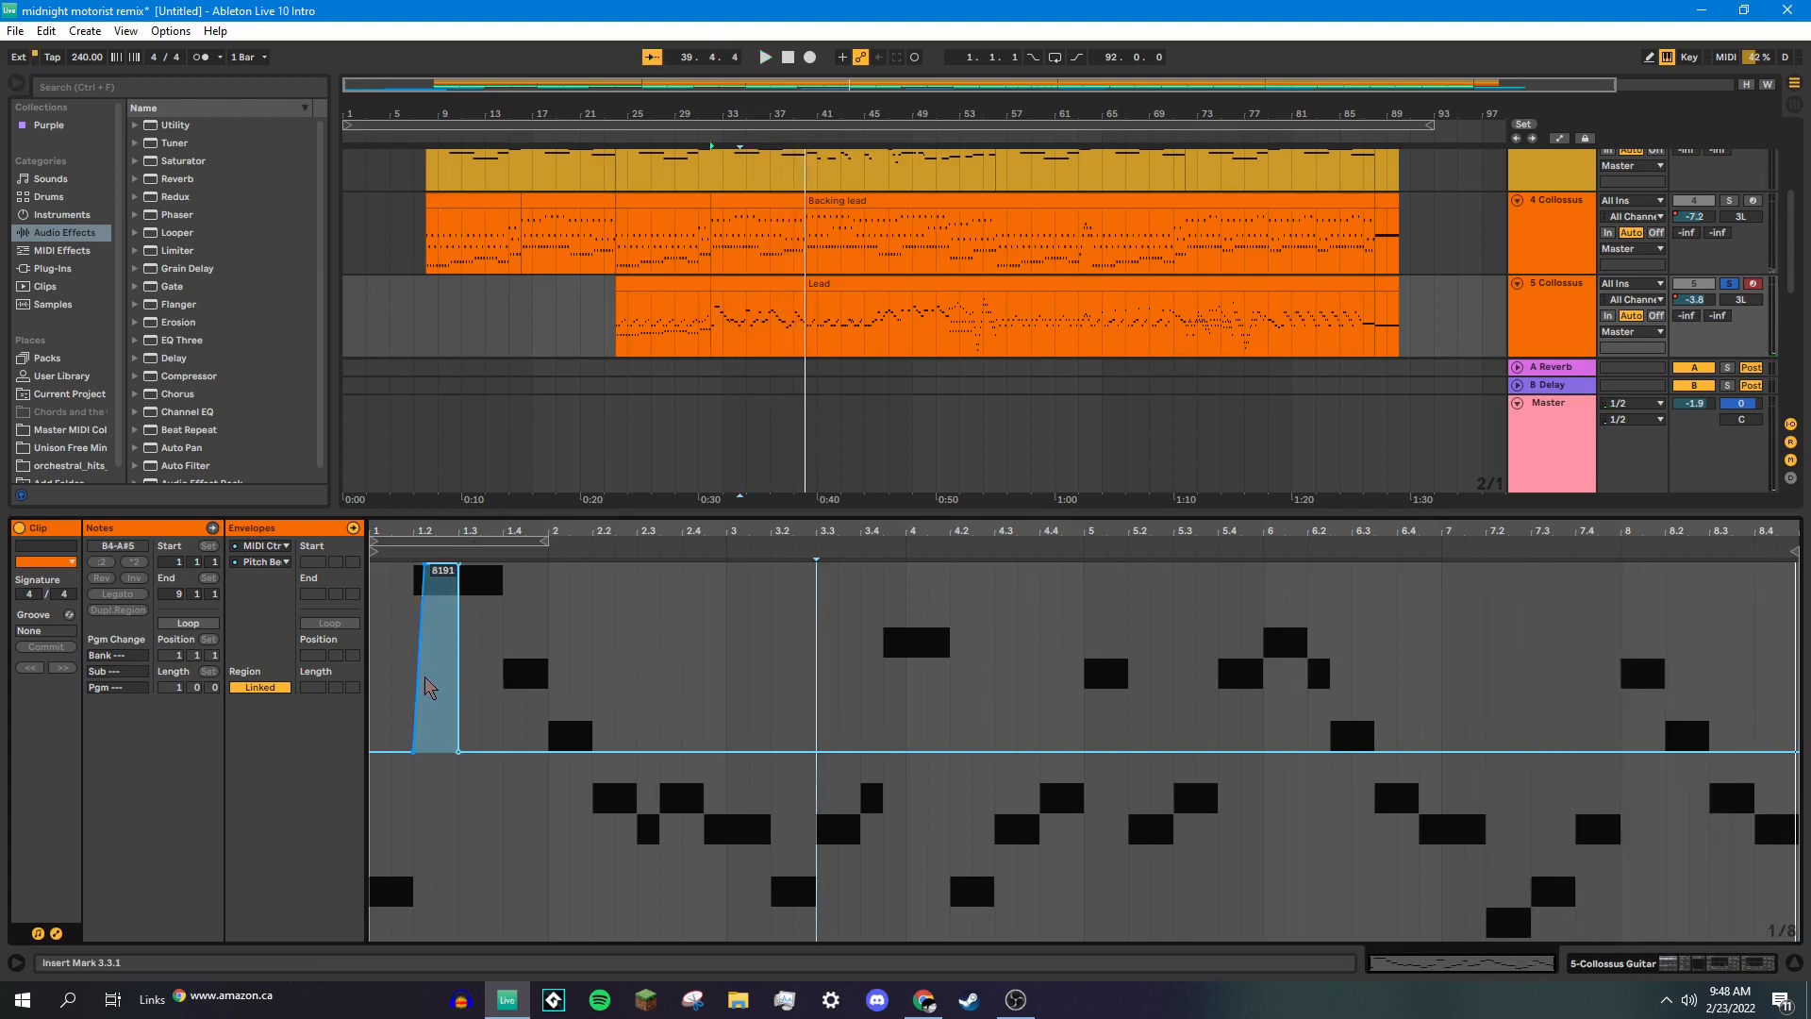
# Play the pitch bend from bar 32, switch the clip from envelopes to its notes, and replay the passage.
pyautogui.click(797, 338)
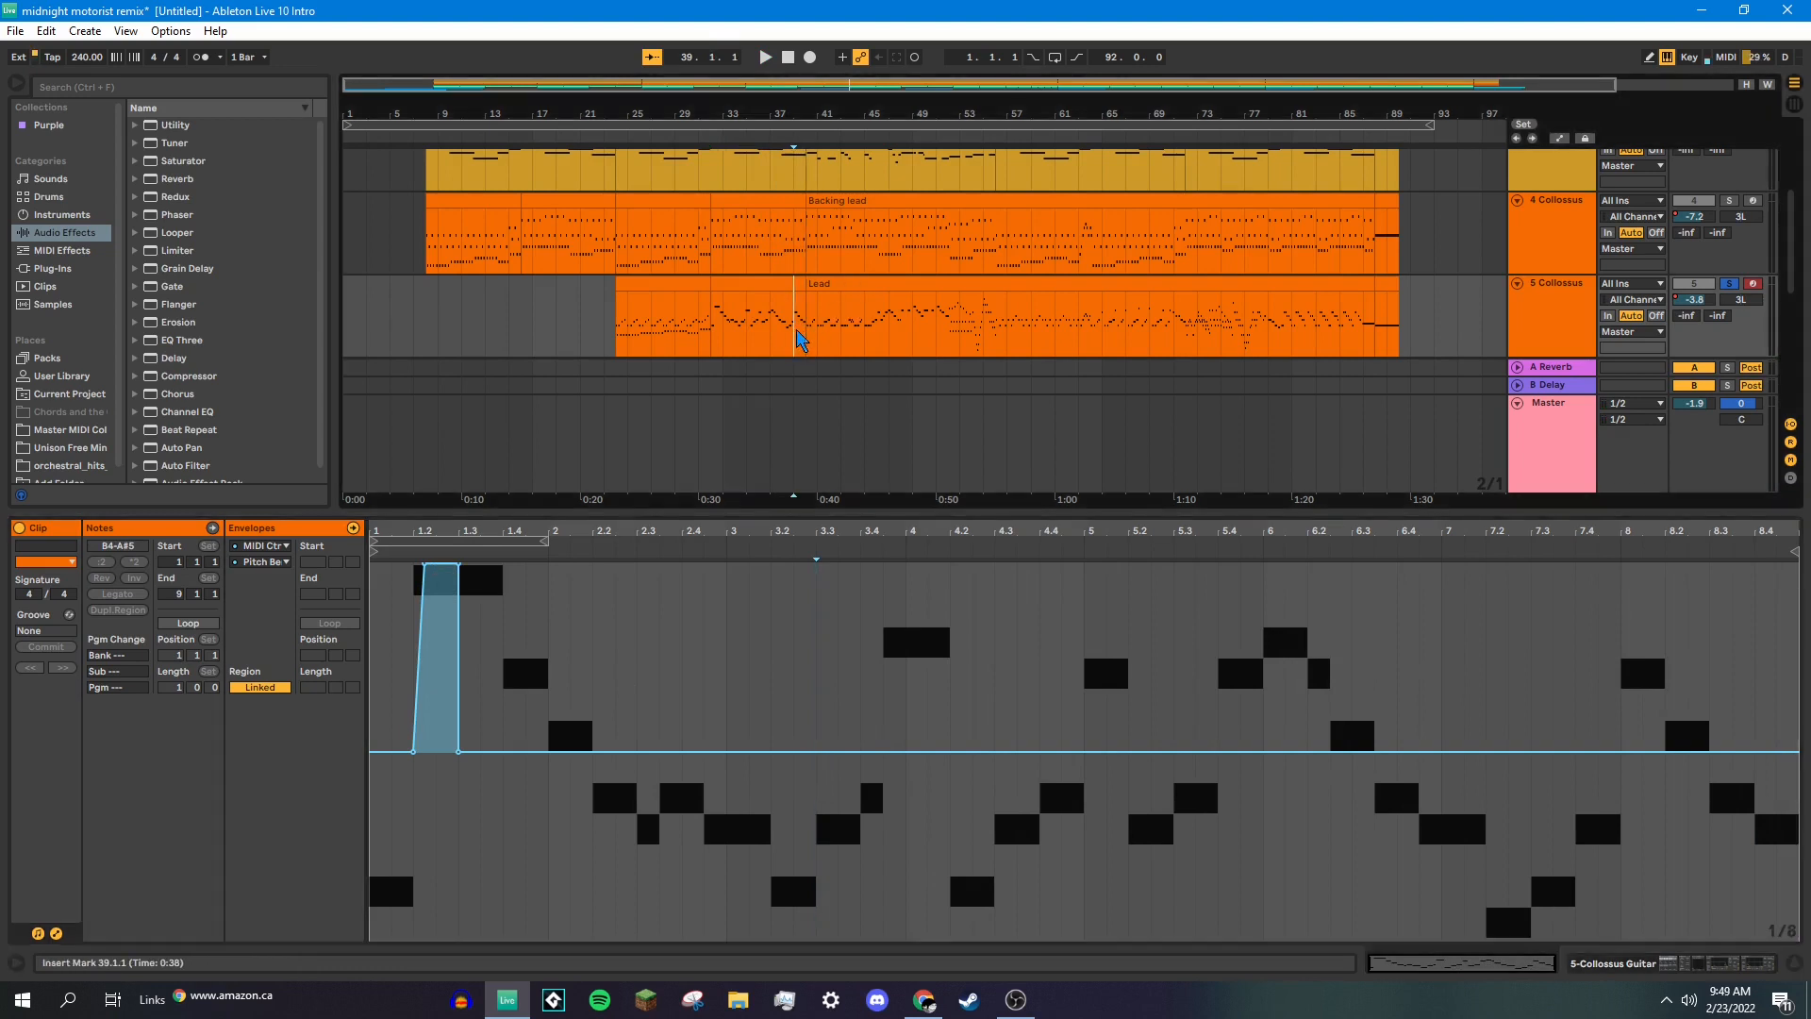
pyautogui.click(711, 332)
pyautogui.press('space')
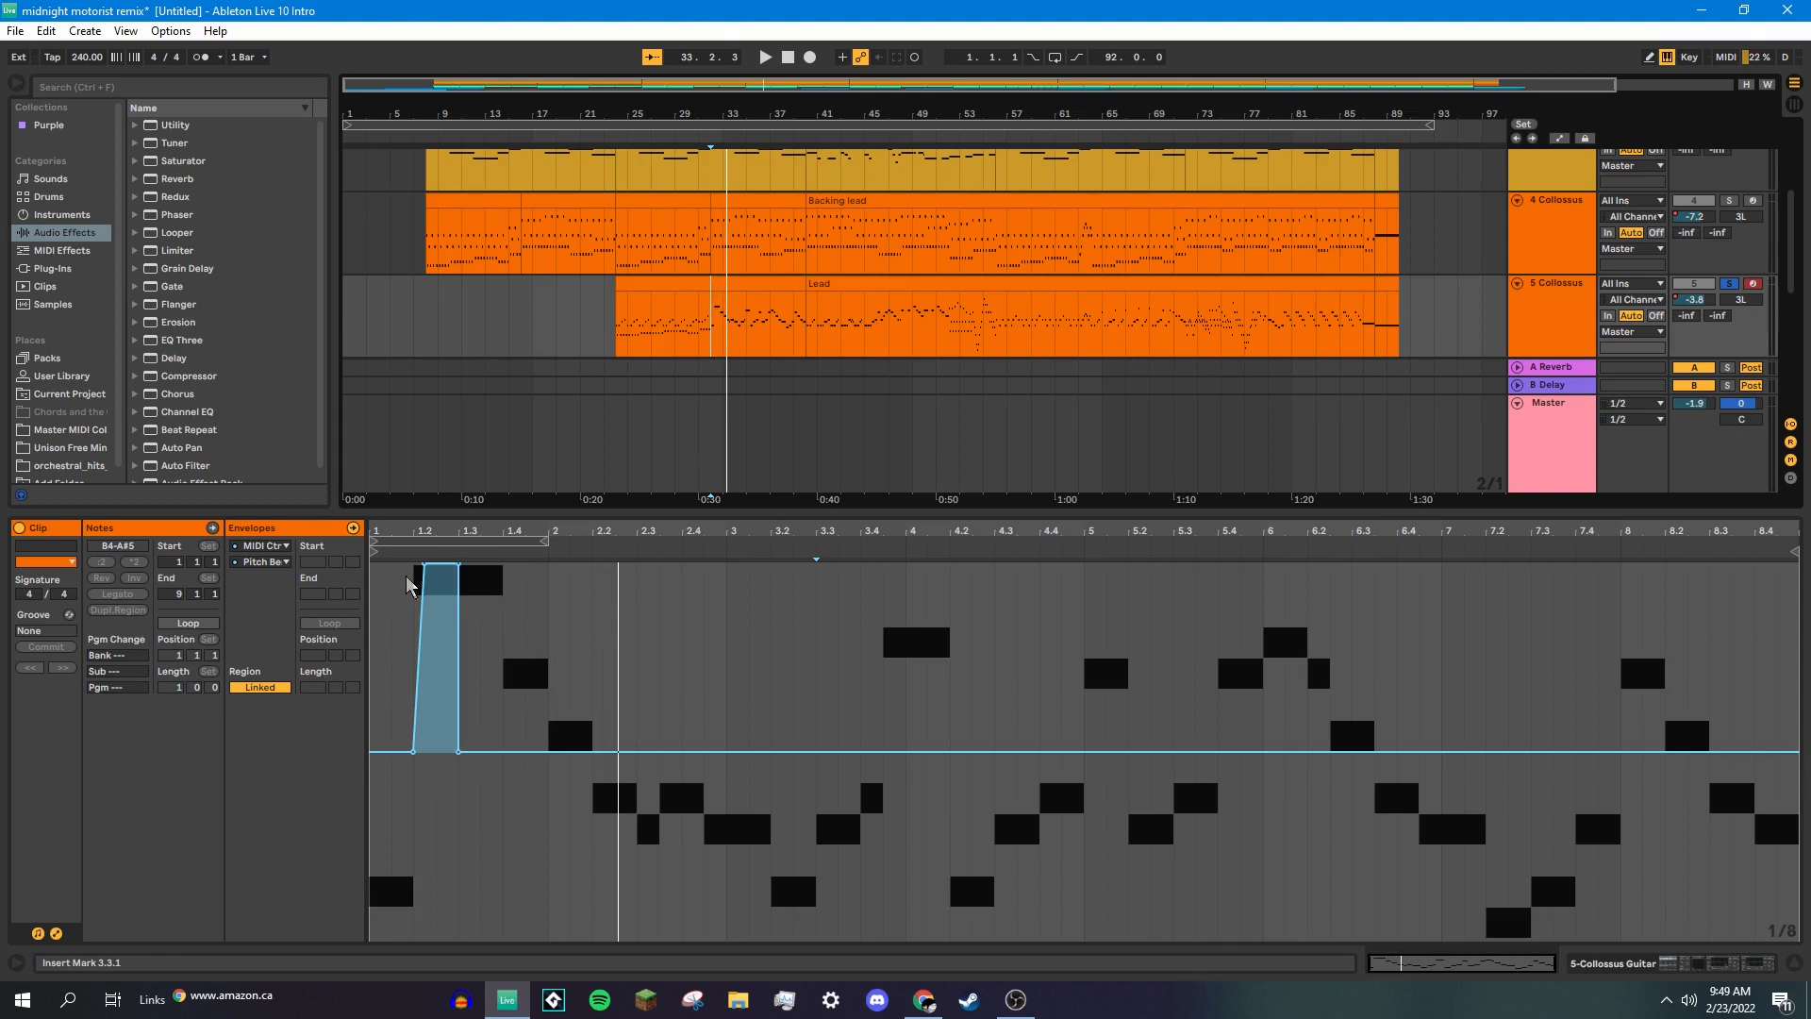
pyautogui.click(56, 933)
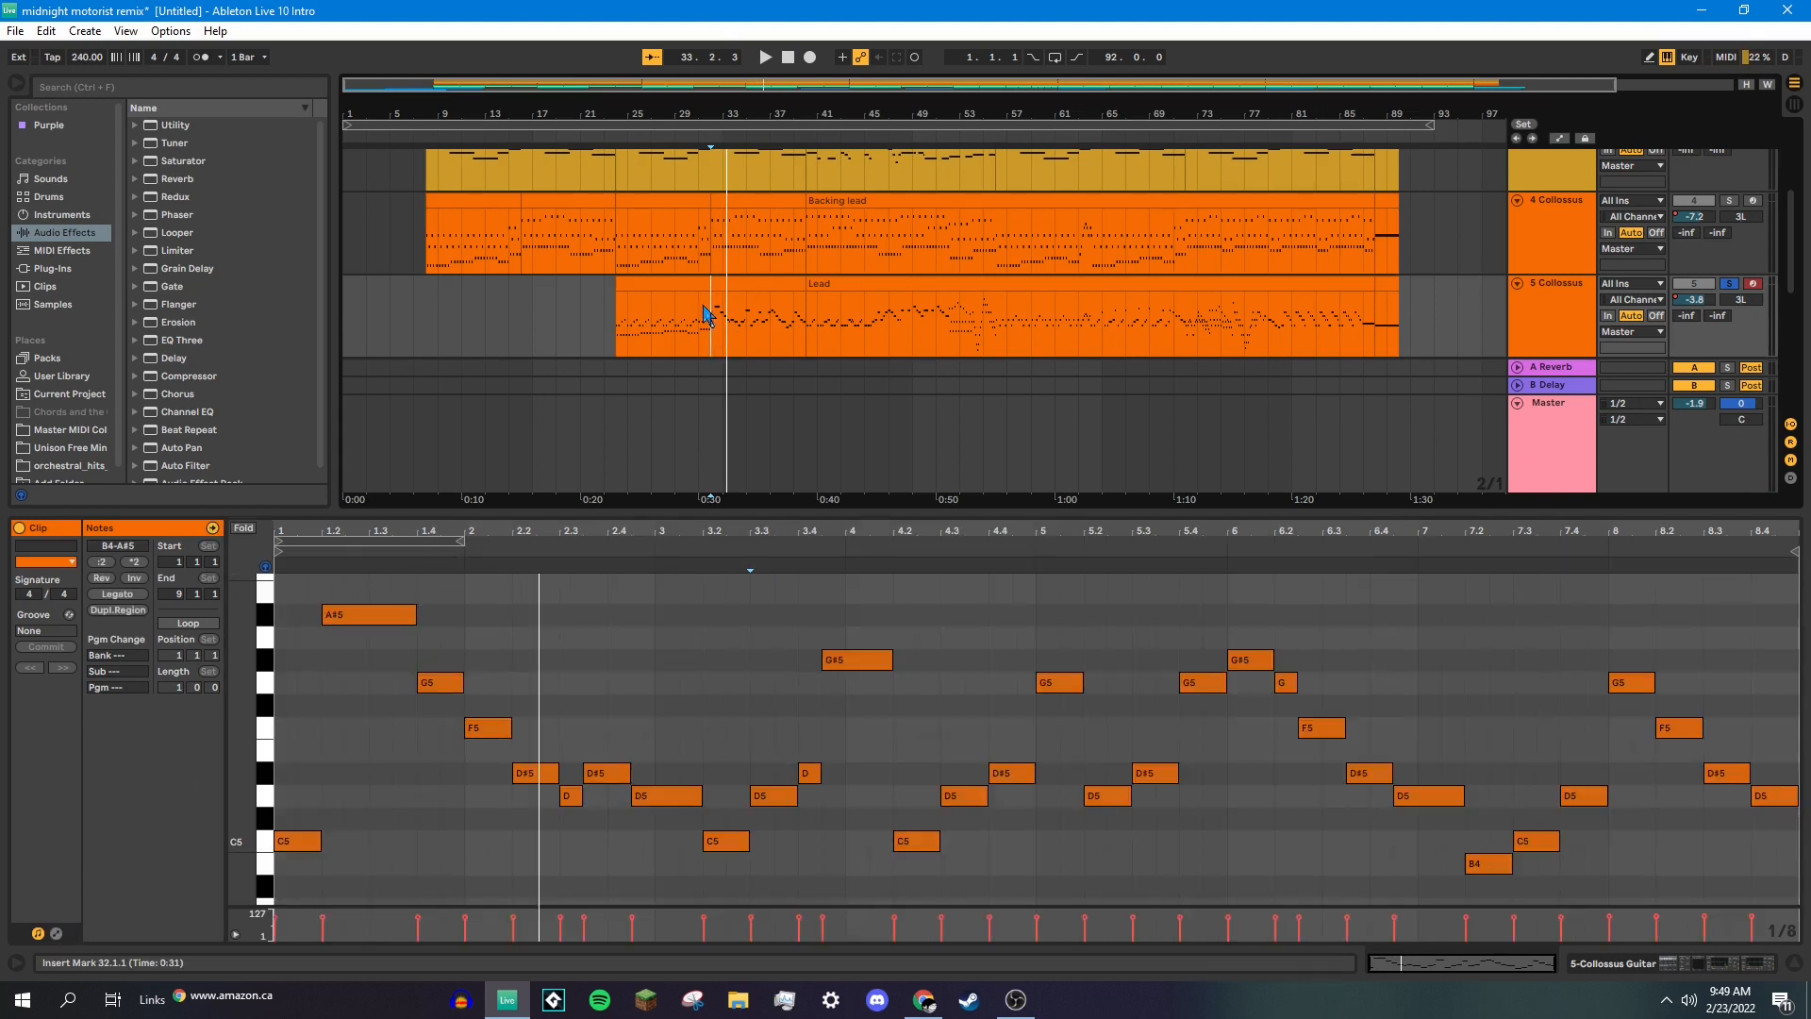
pyautogui.press('space')
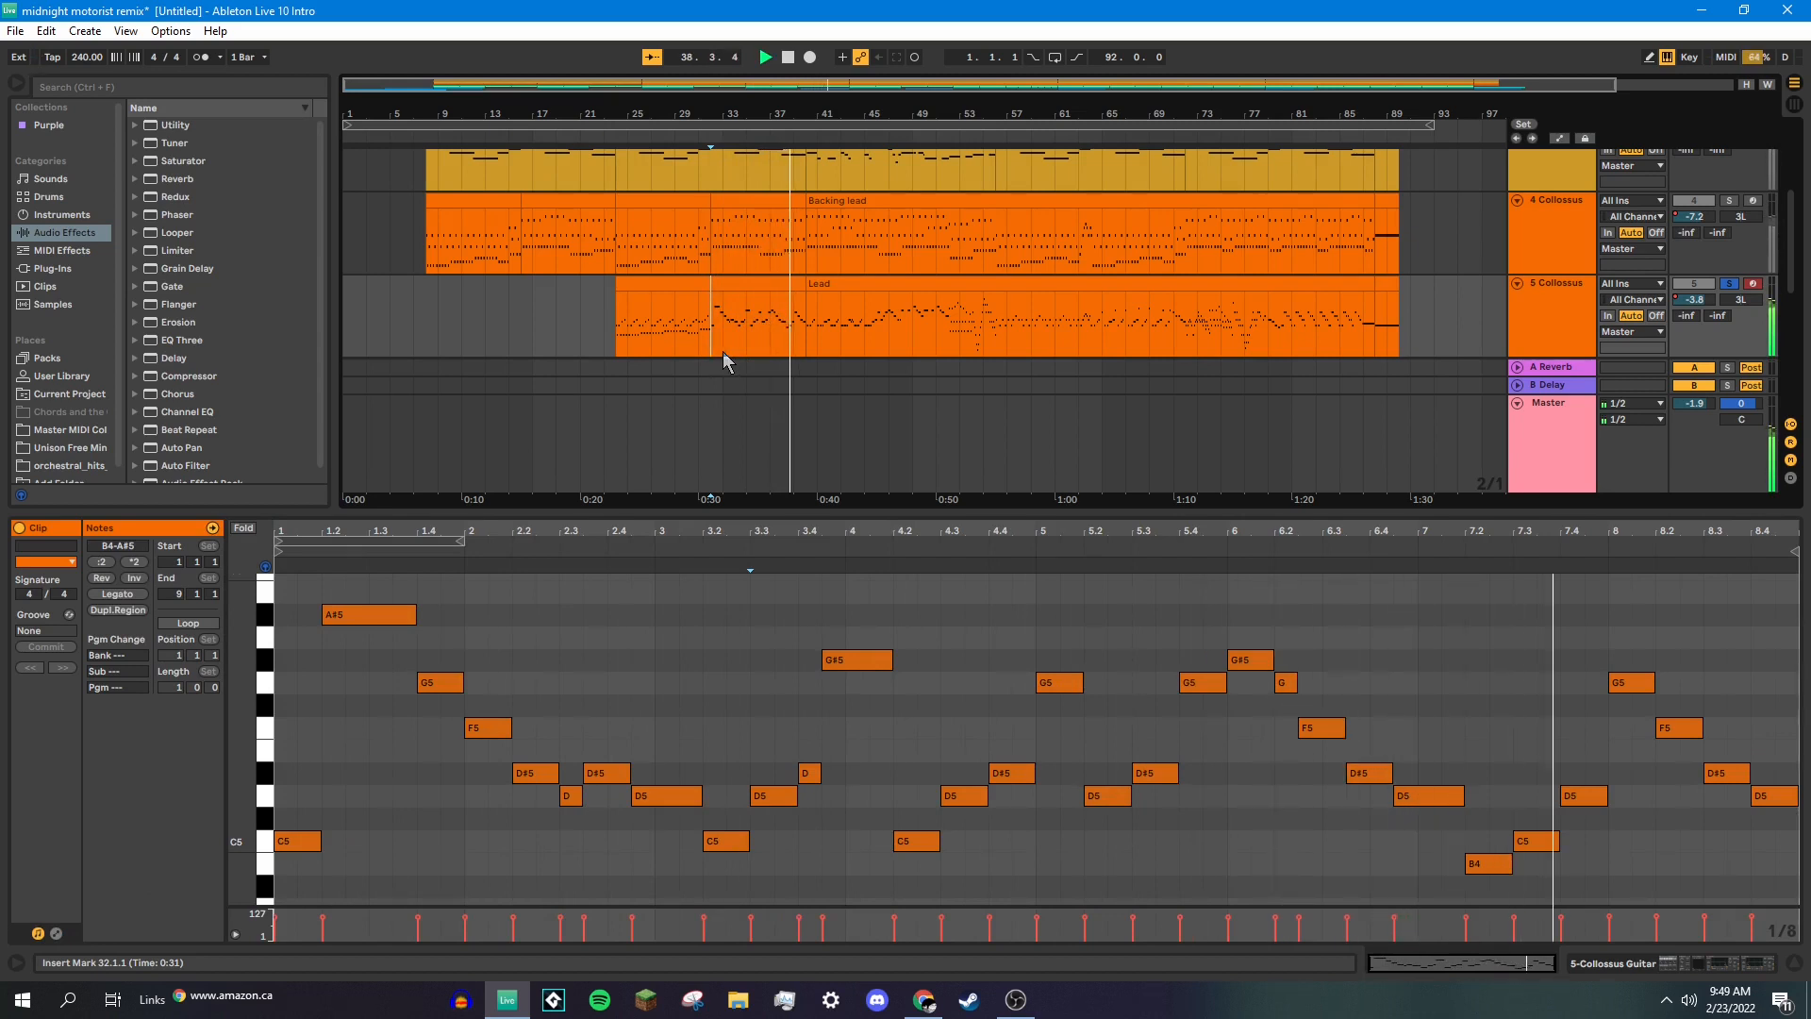
# Open the long Lead clip and play it from bar 40 while following its notes.
pyautogui.click(825, 303)
pyautogui.click(816, 344)
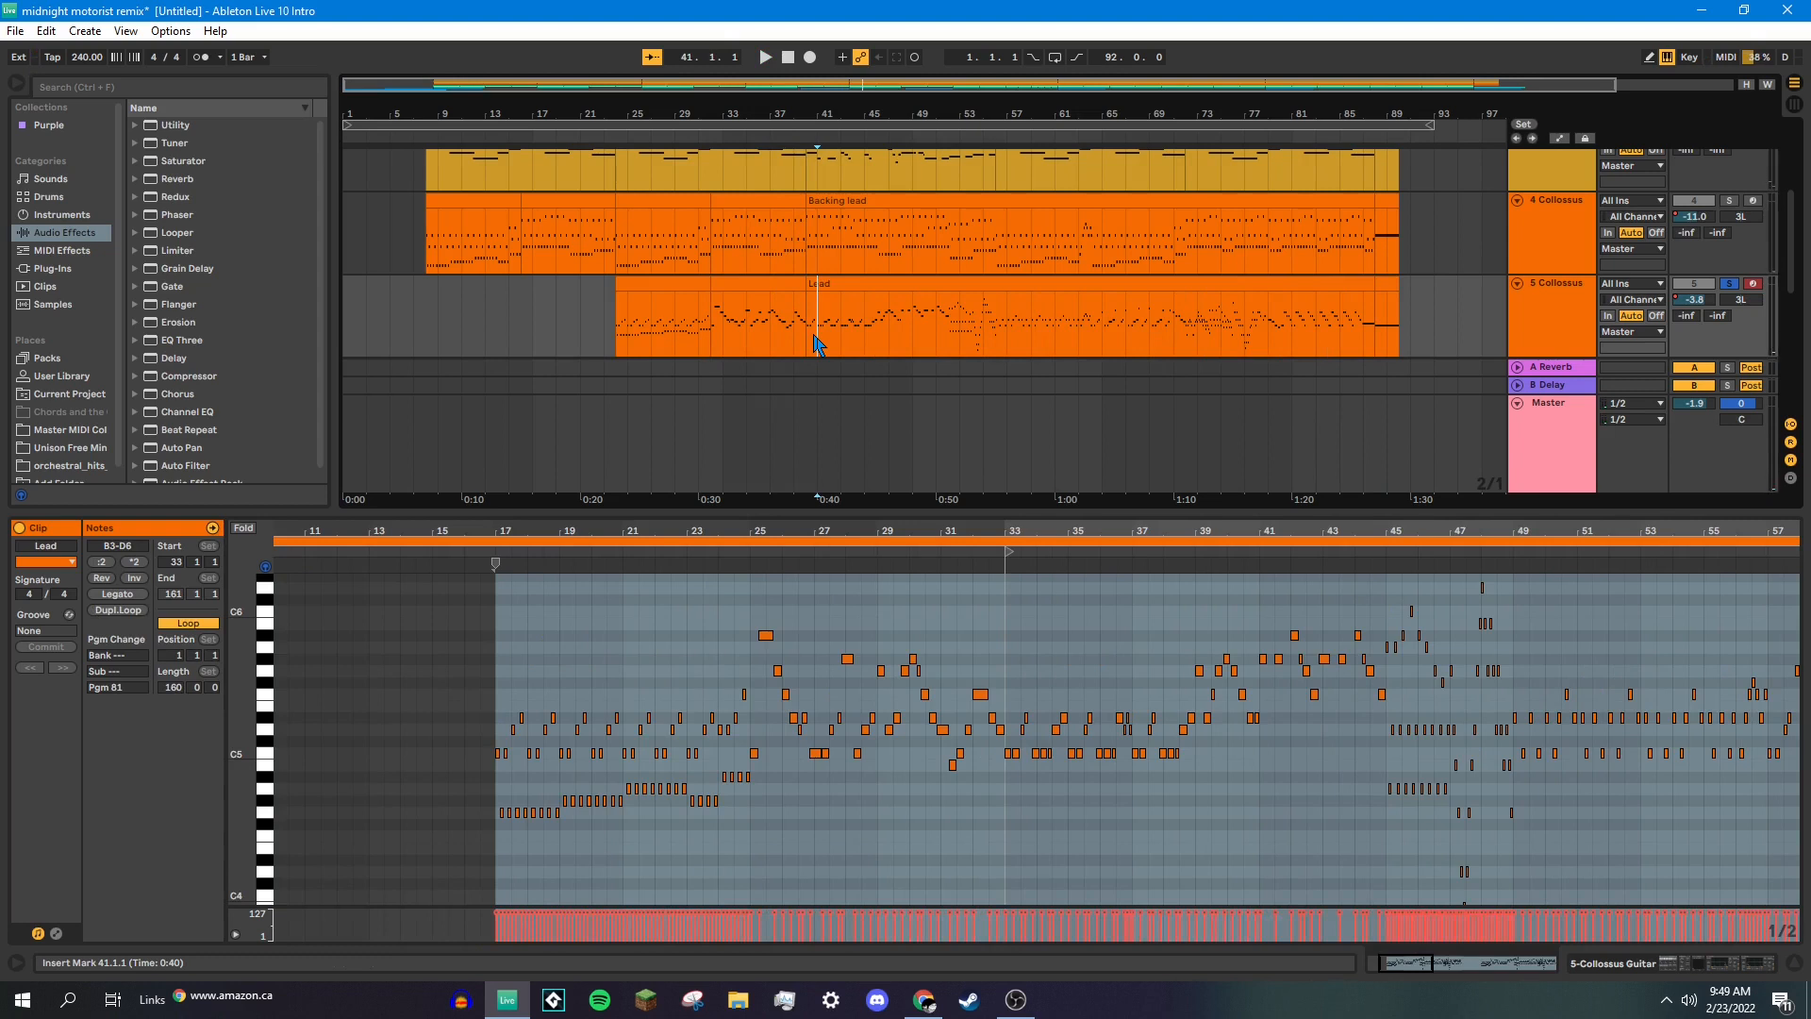
pyautogui.click(808, 341)
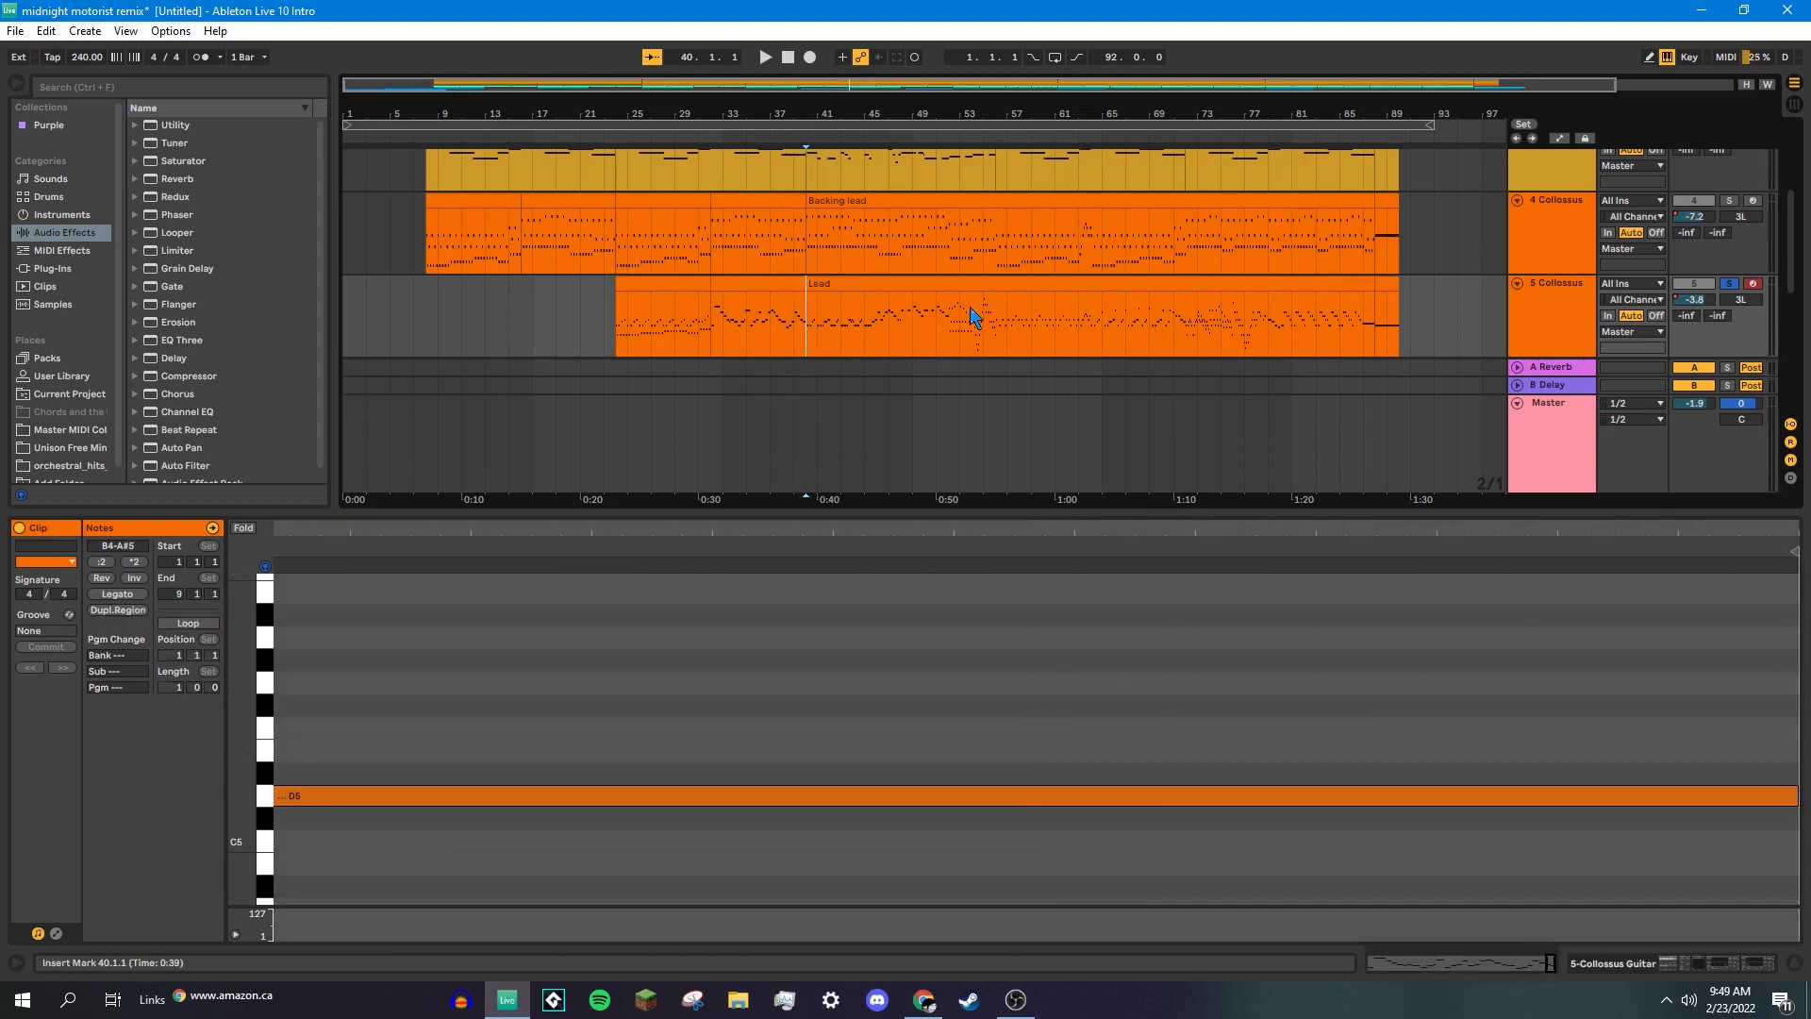
pyautogui.press('space')
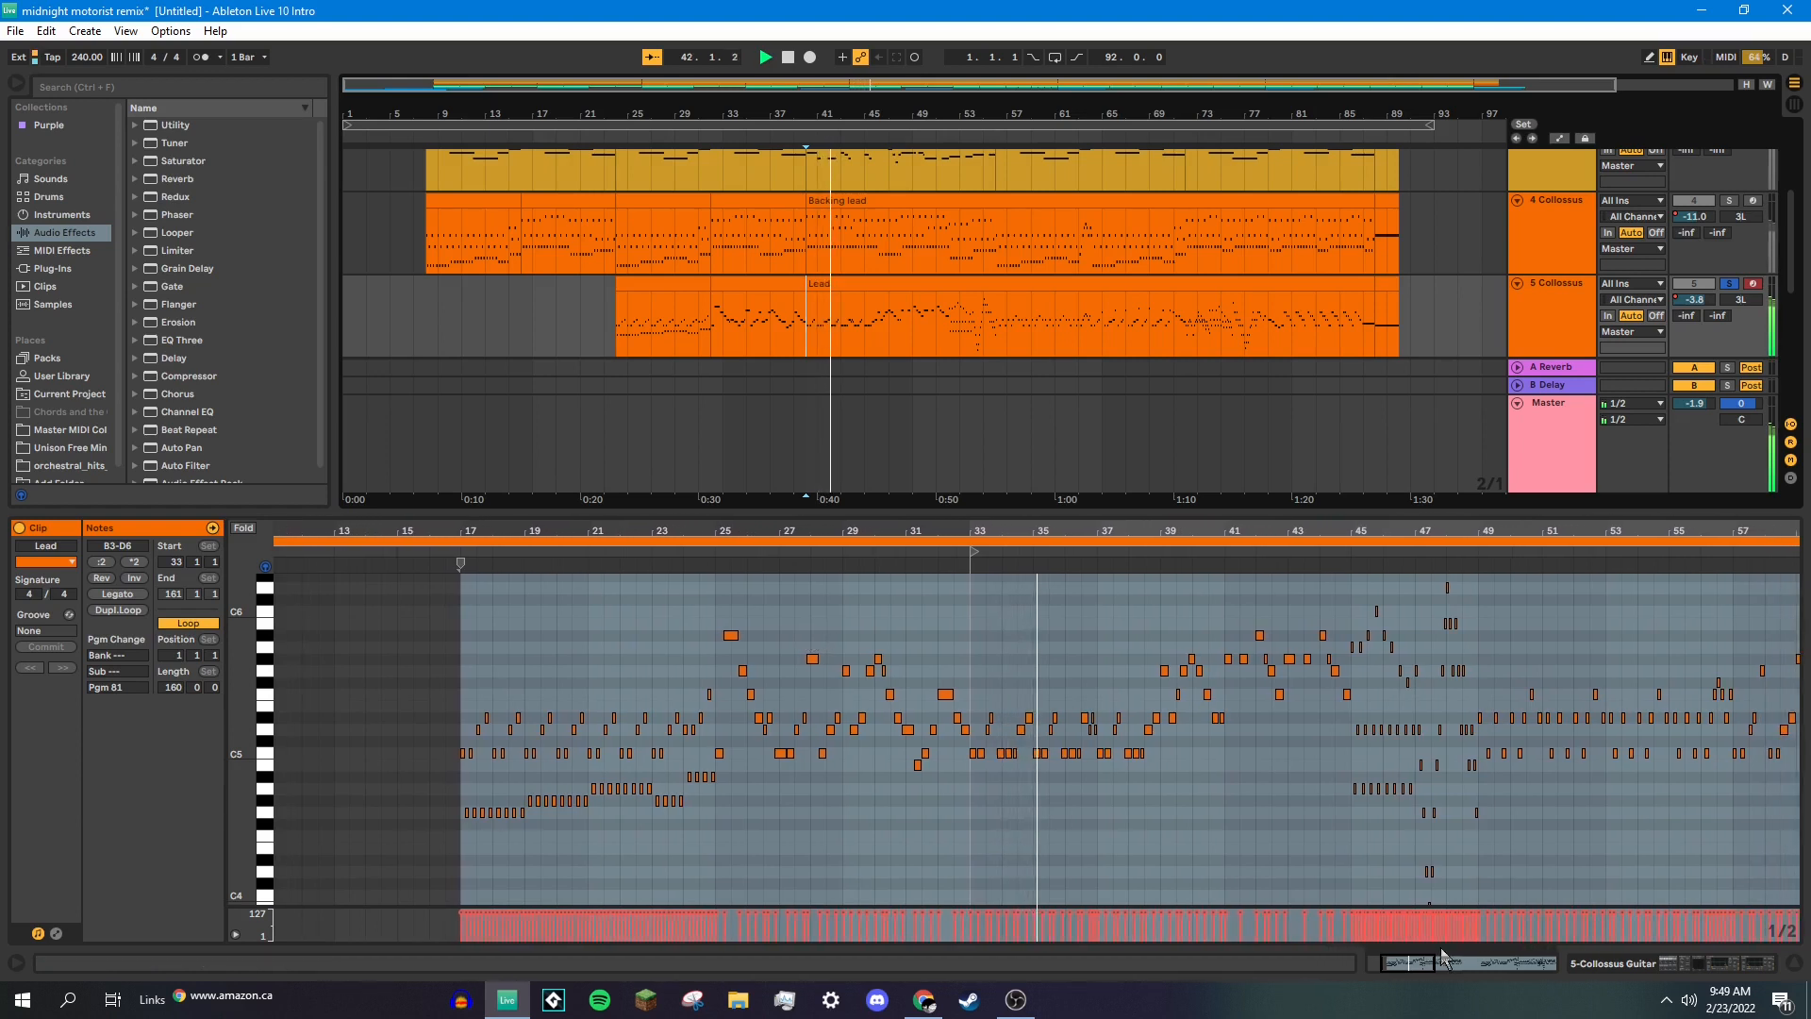
pyautogui.moveTo(1441, 955); pyautogui.dragTo(1416, 974)
pyautogui.scroll(1, 1457, 830)
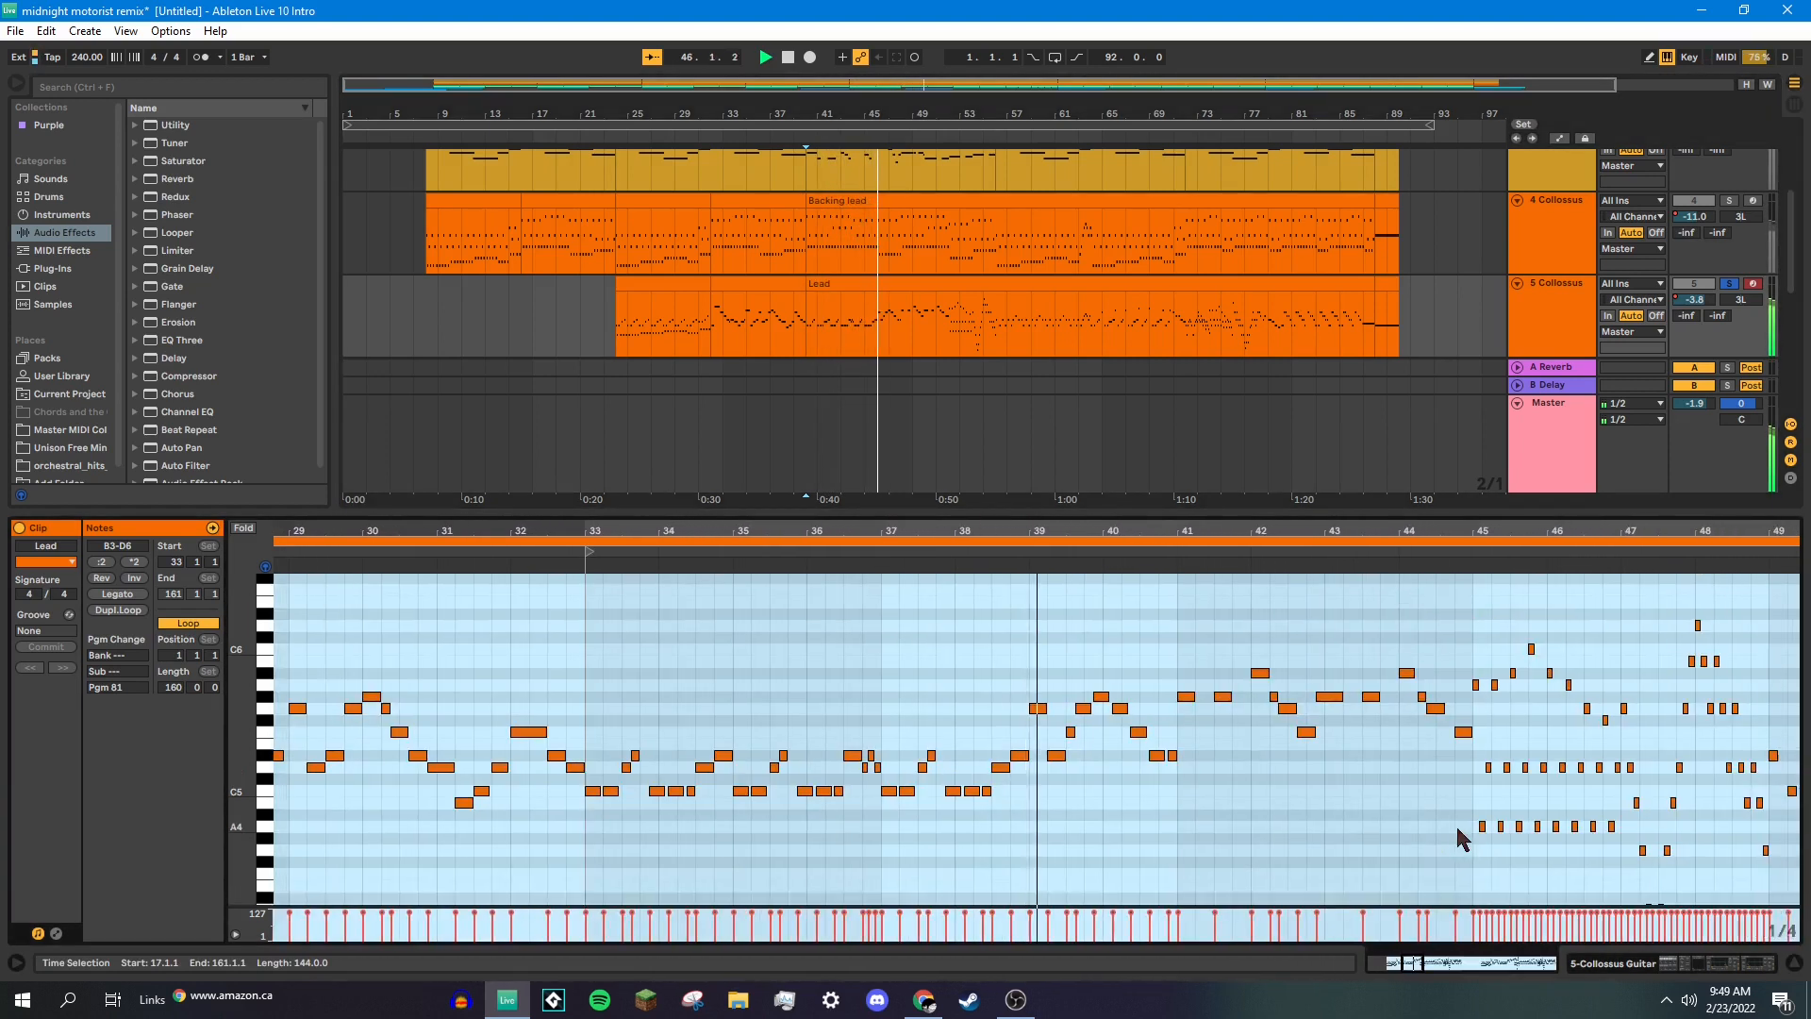
pyautogui.scroll(-1, 1457, 830)
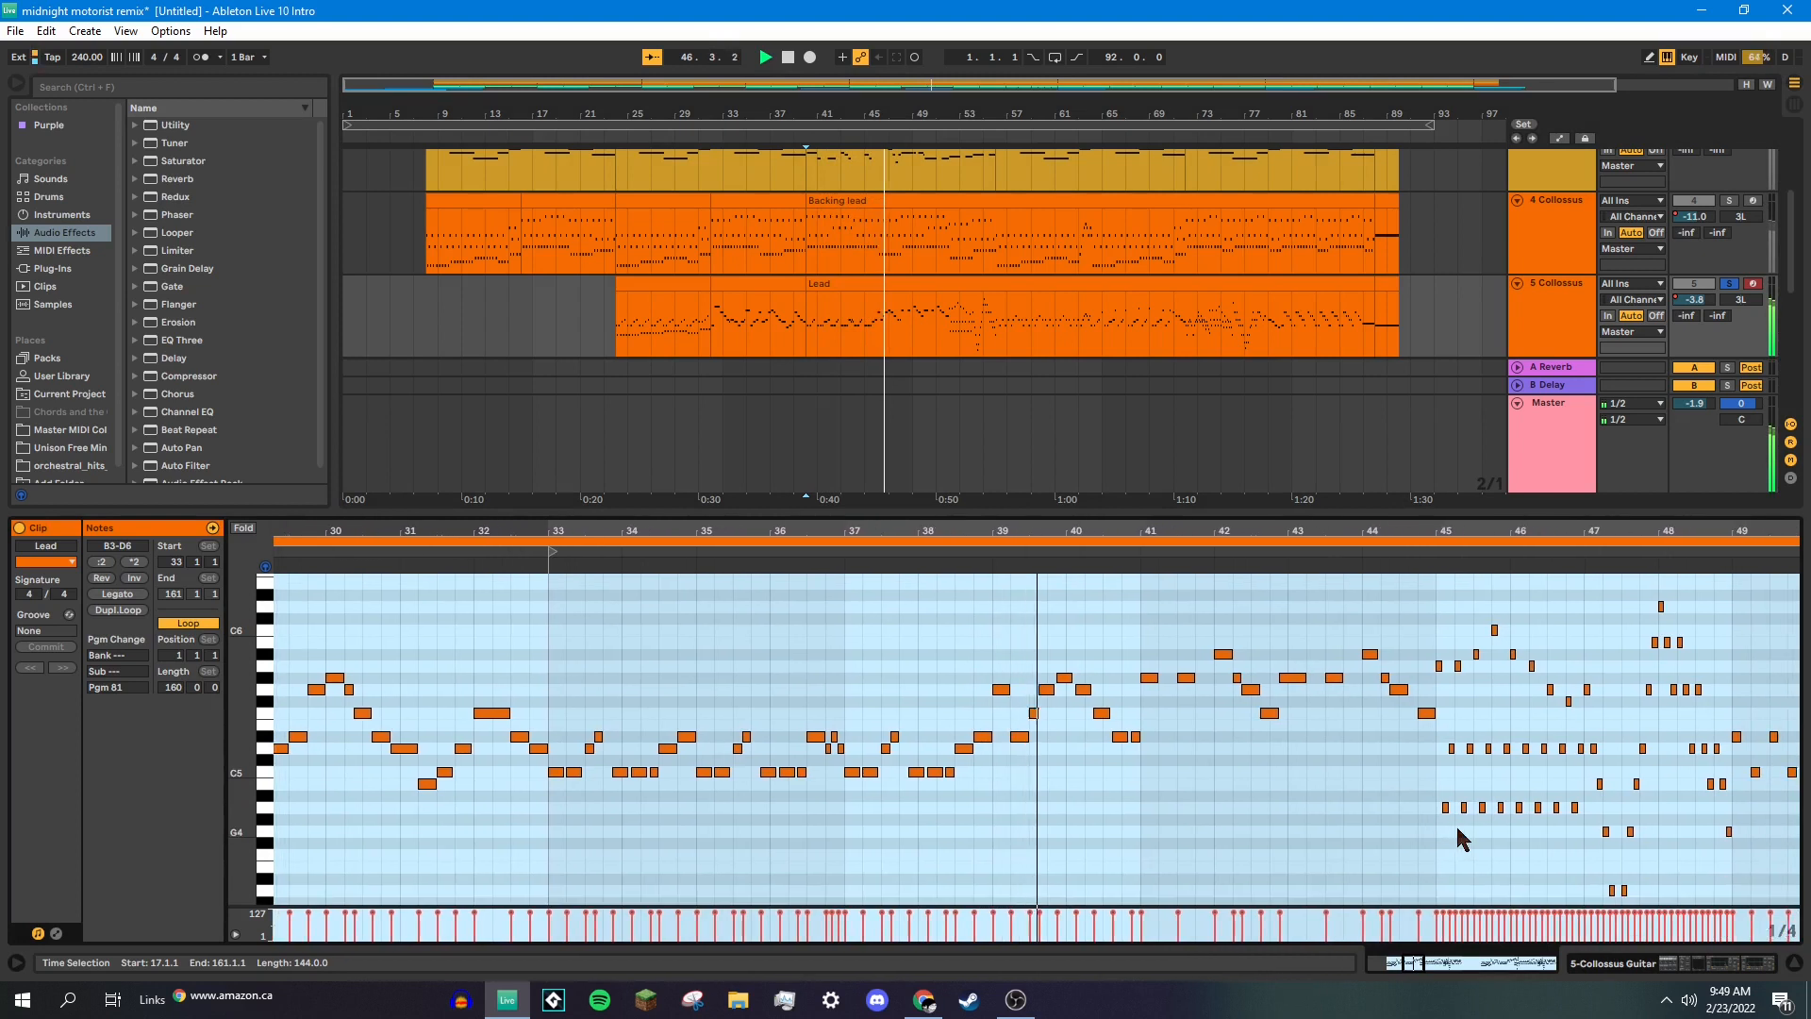
# Play the Lead clip's fast passage from bar 51 while examining its notes.
pyautogui.click(947, 345)
pyautogui.click(949, 591)
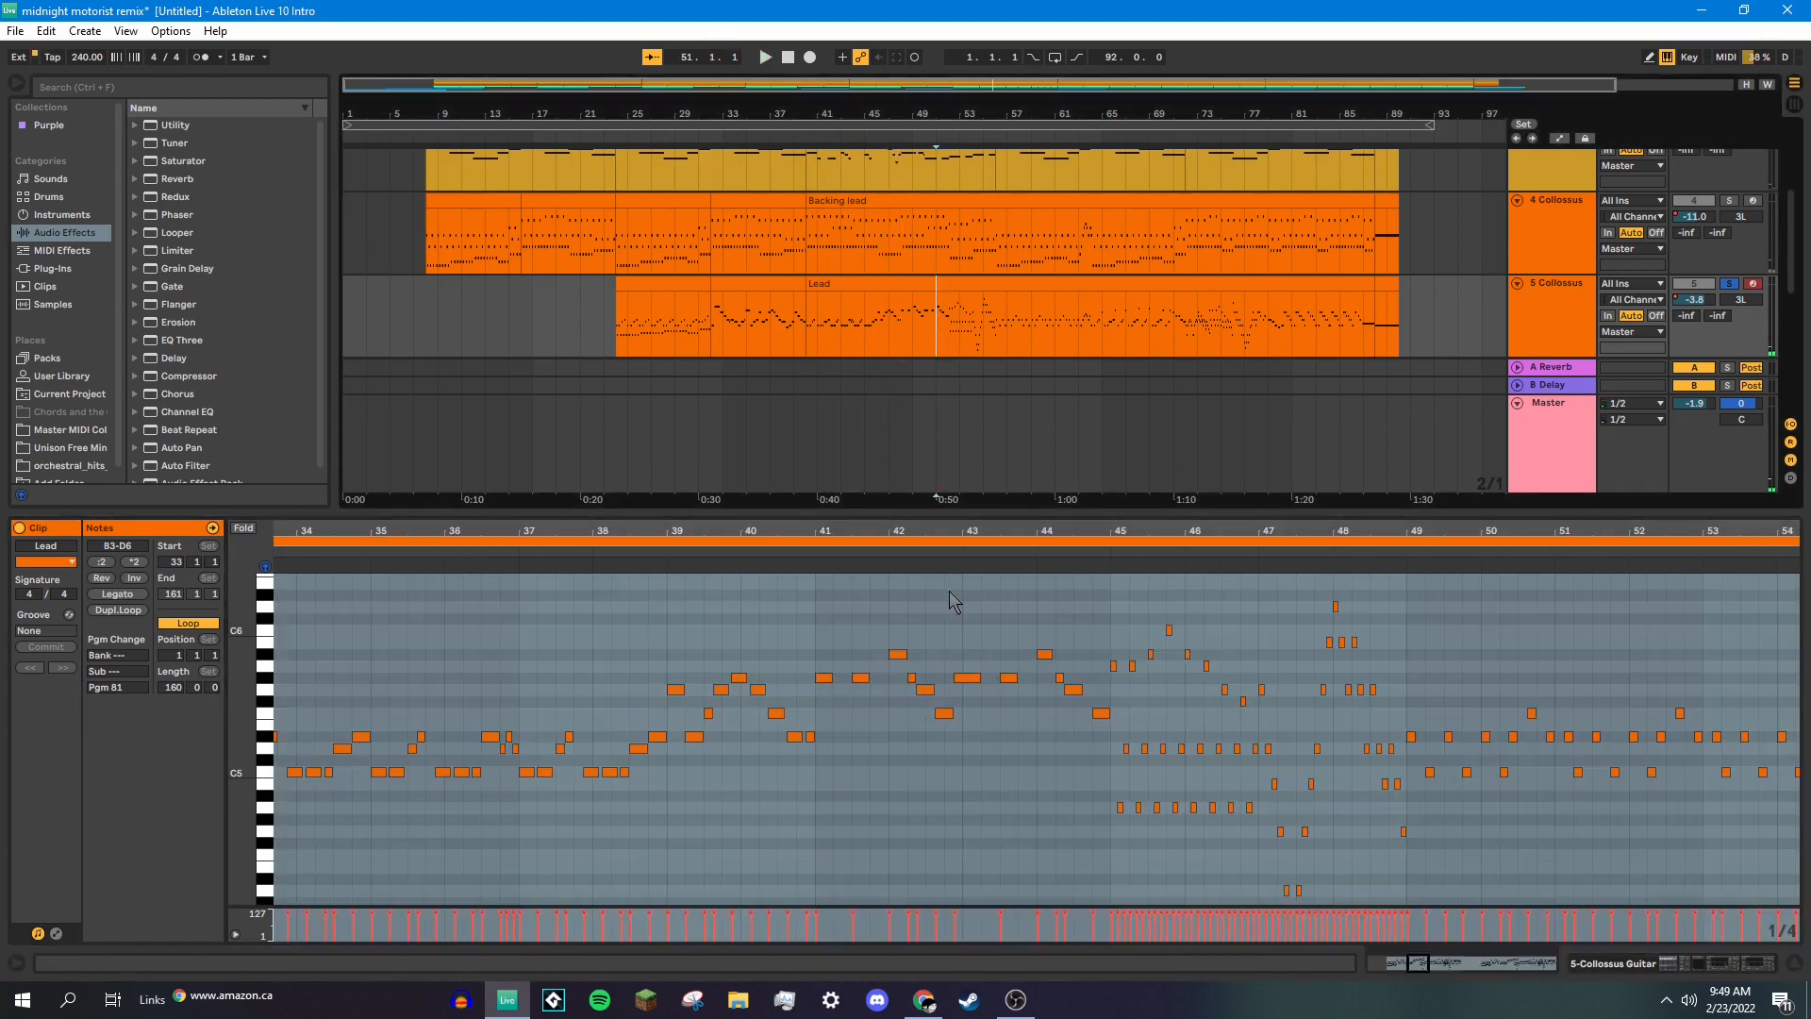
pyautogui.press('space')
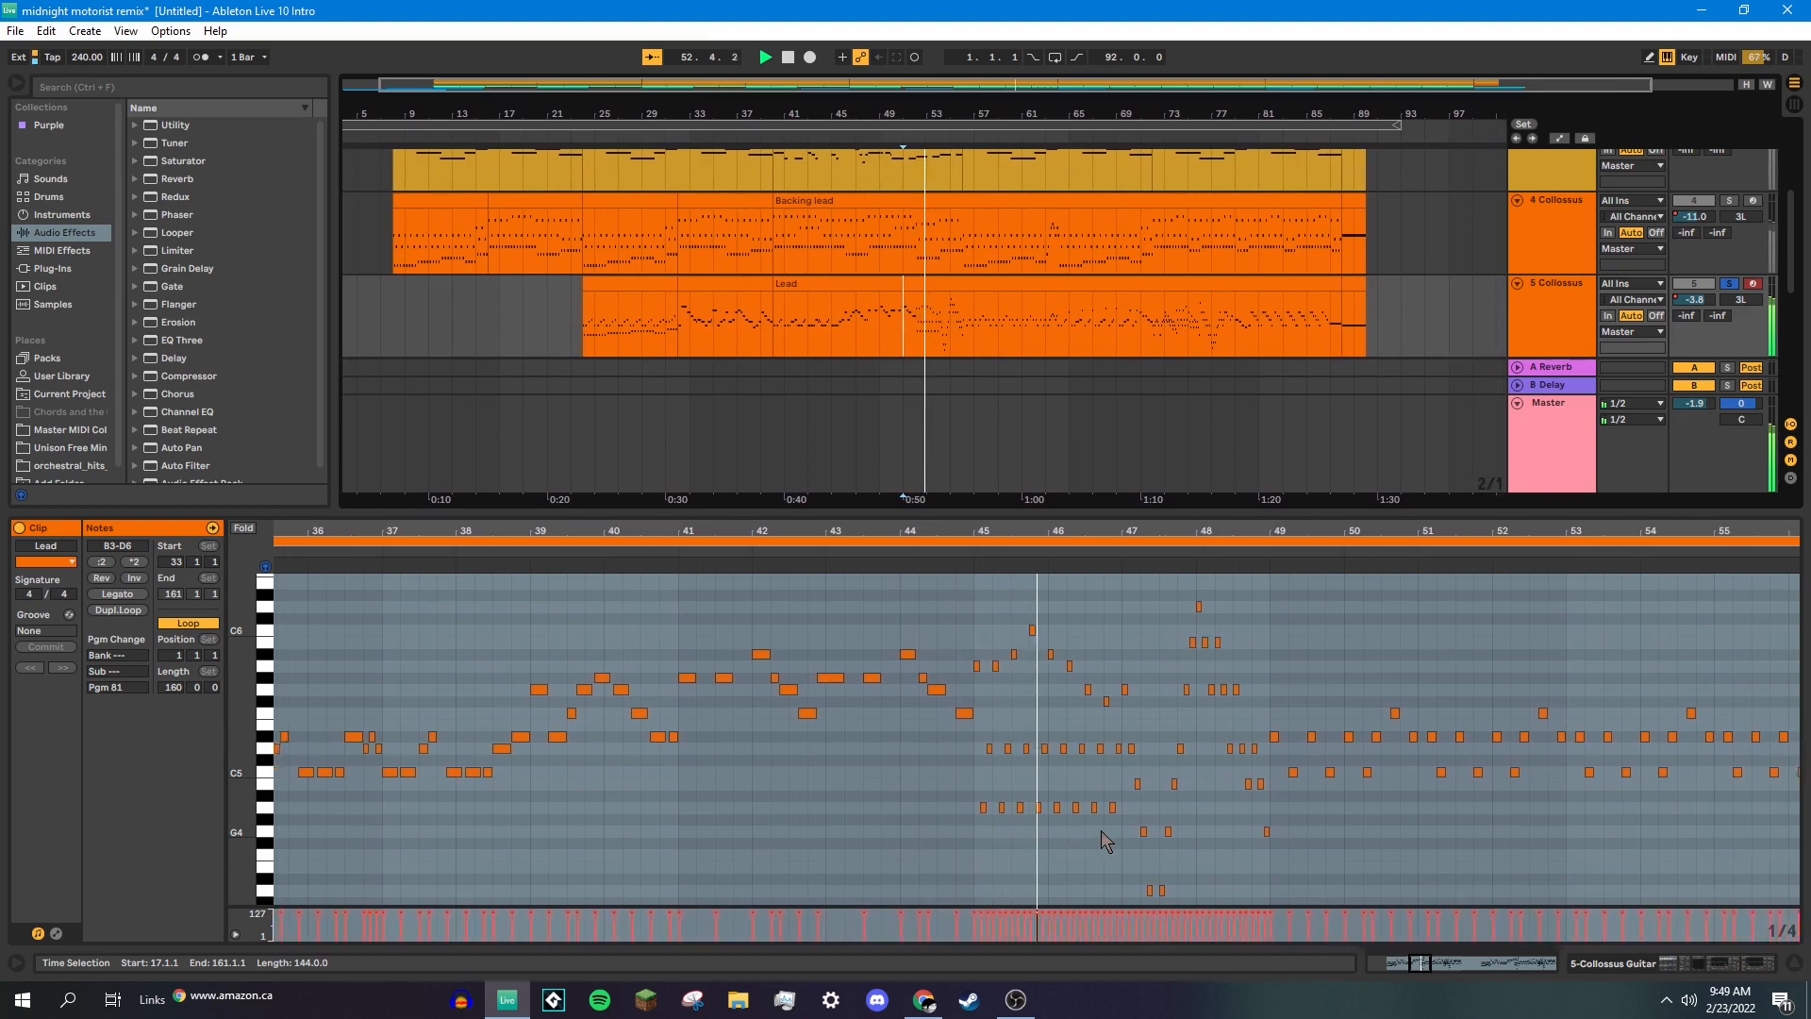
pyautogui.scroll(-2, 1124, 787)
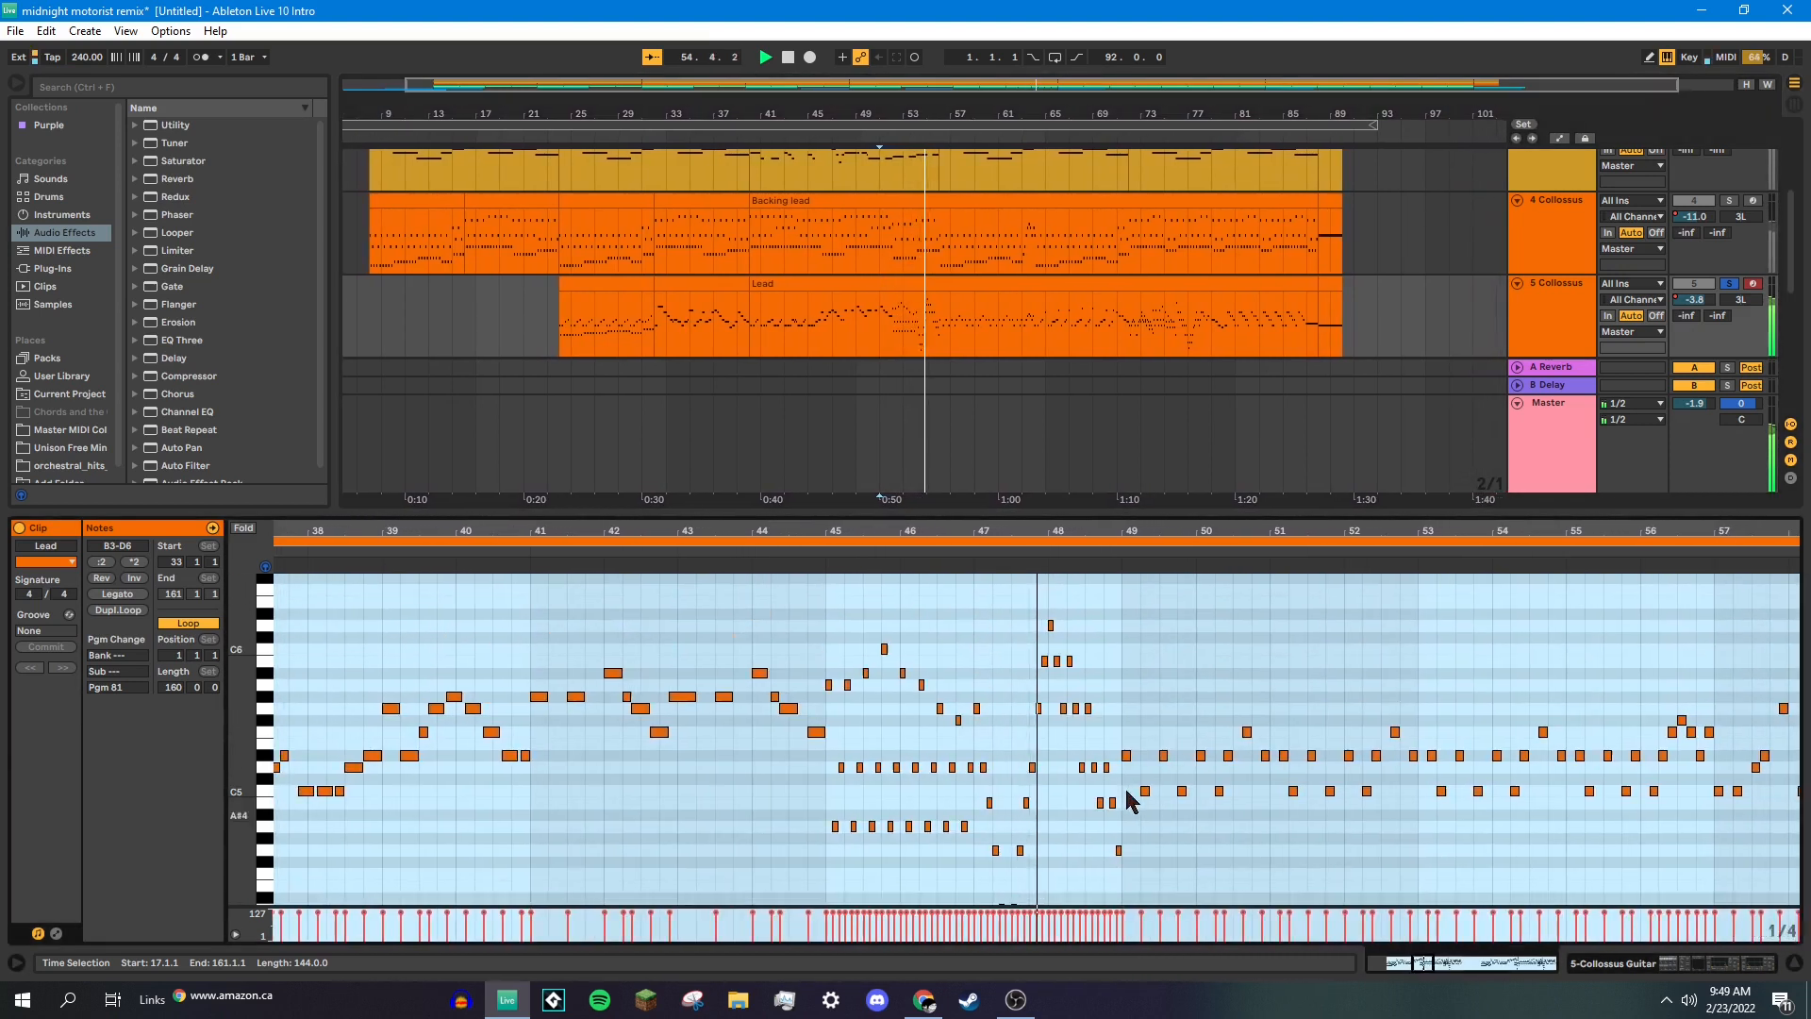
pyautogui.scroll(2, 1129, 798)
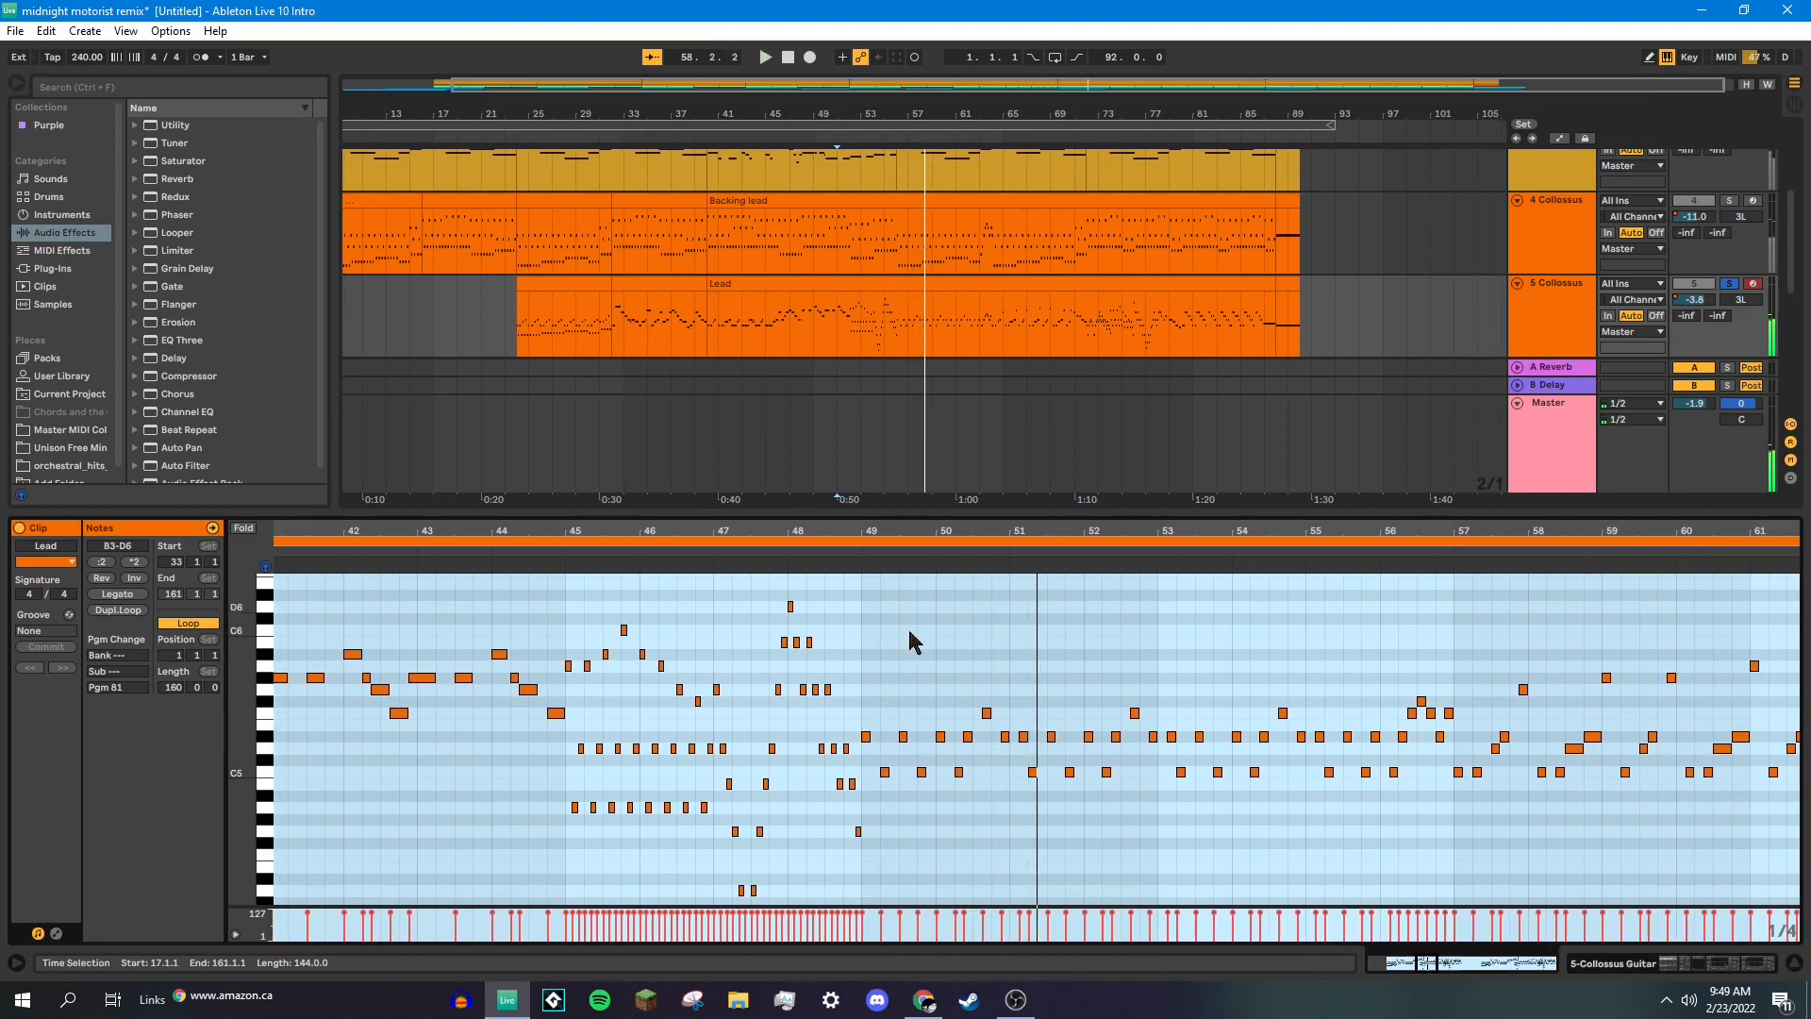
# Place the start at bar 57 and then at bar 71, and play the lead from bar 71.
pyautogui.click(844, 396)
pyautogui.click(909, 332)
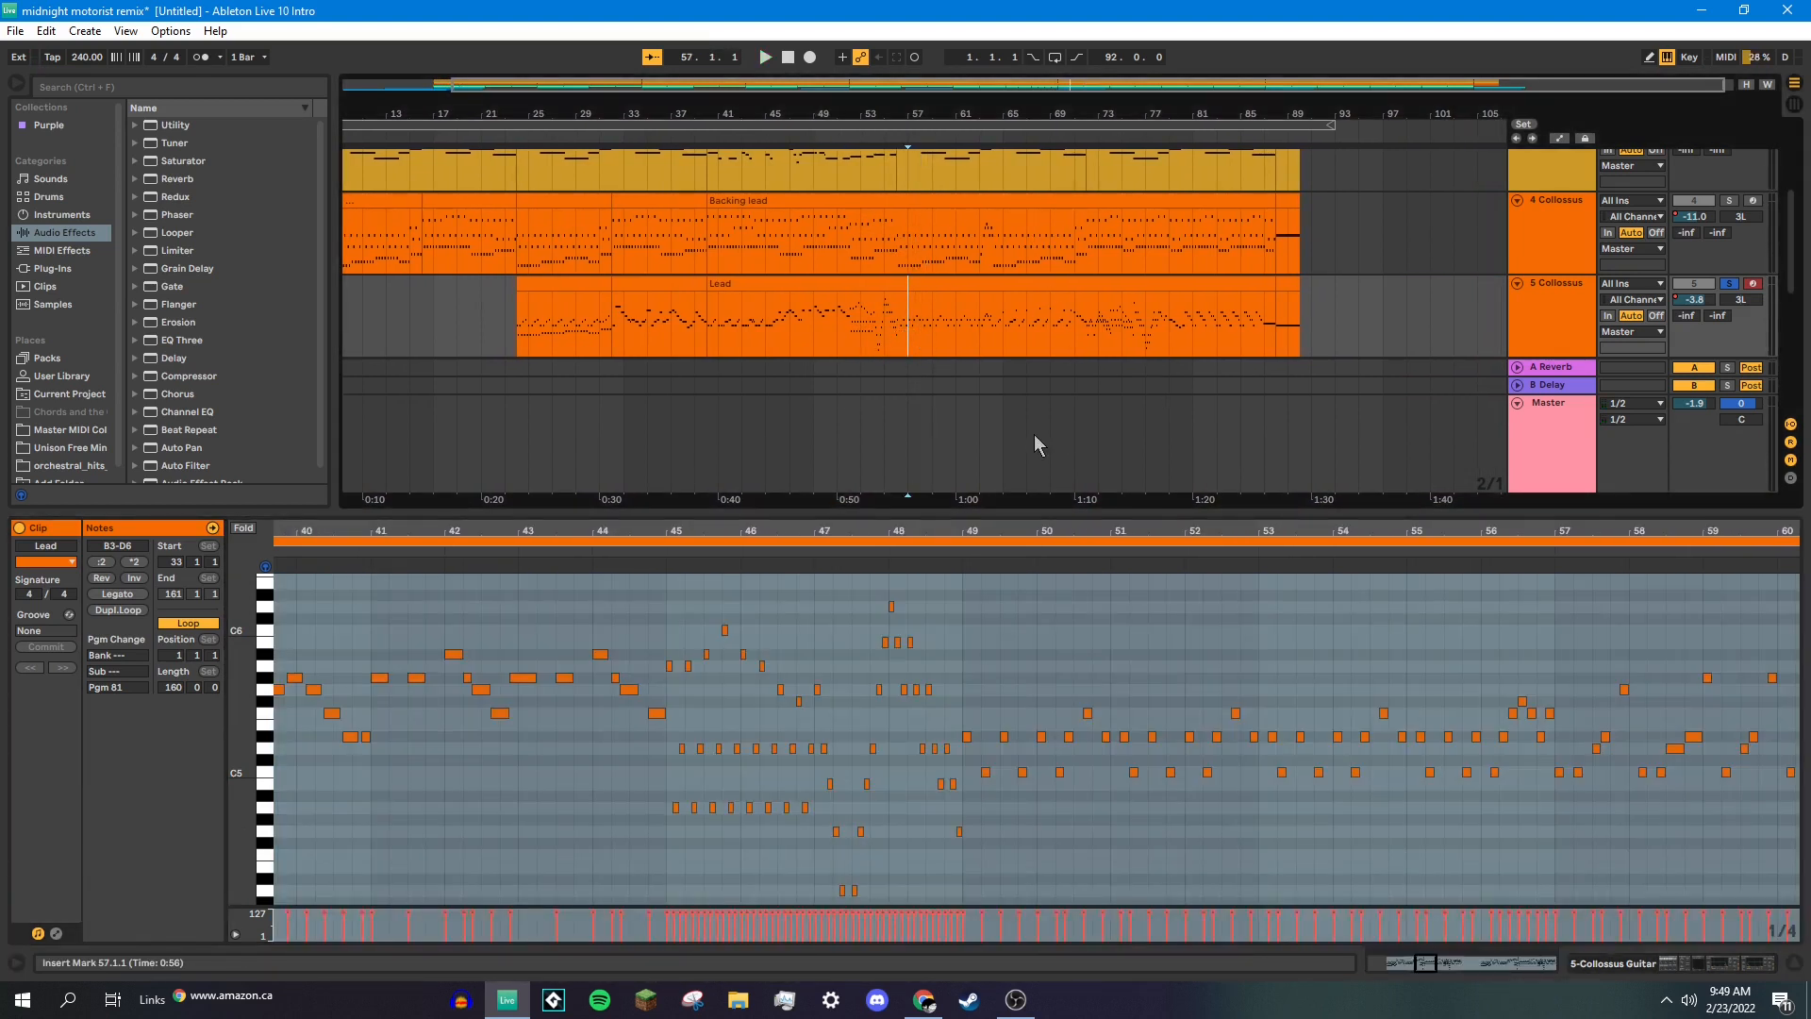
pyautogui.click(1077, 332)
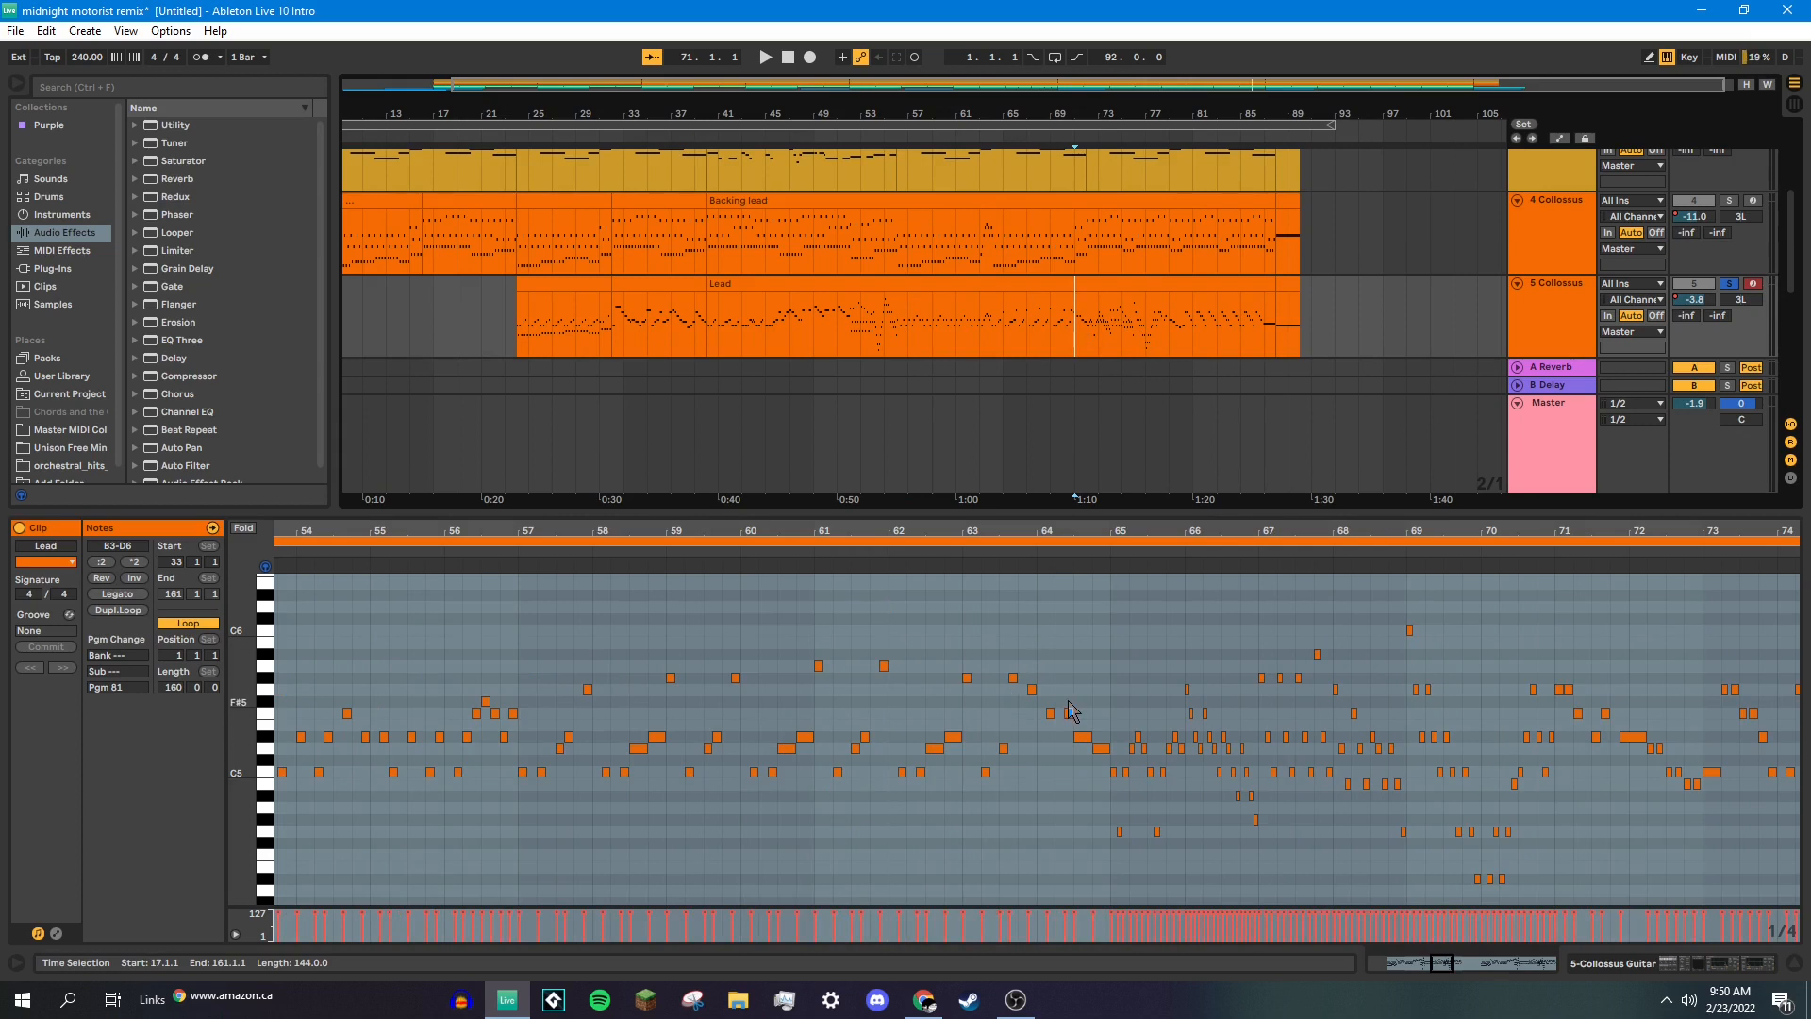
pyautogui.press('space')
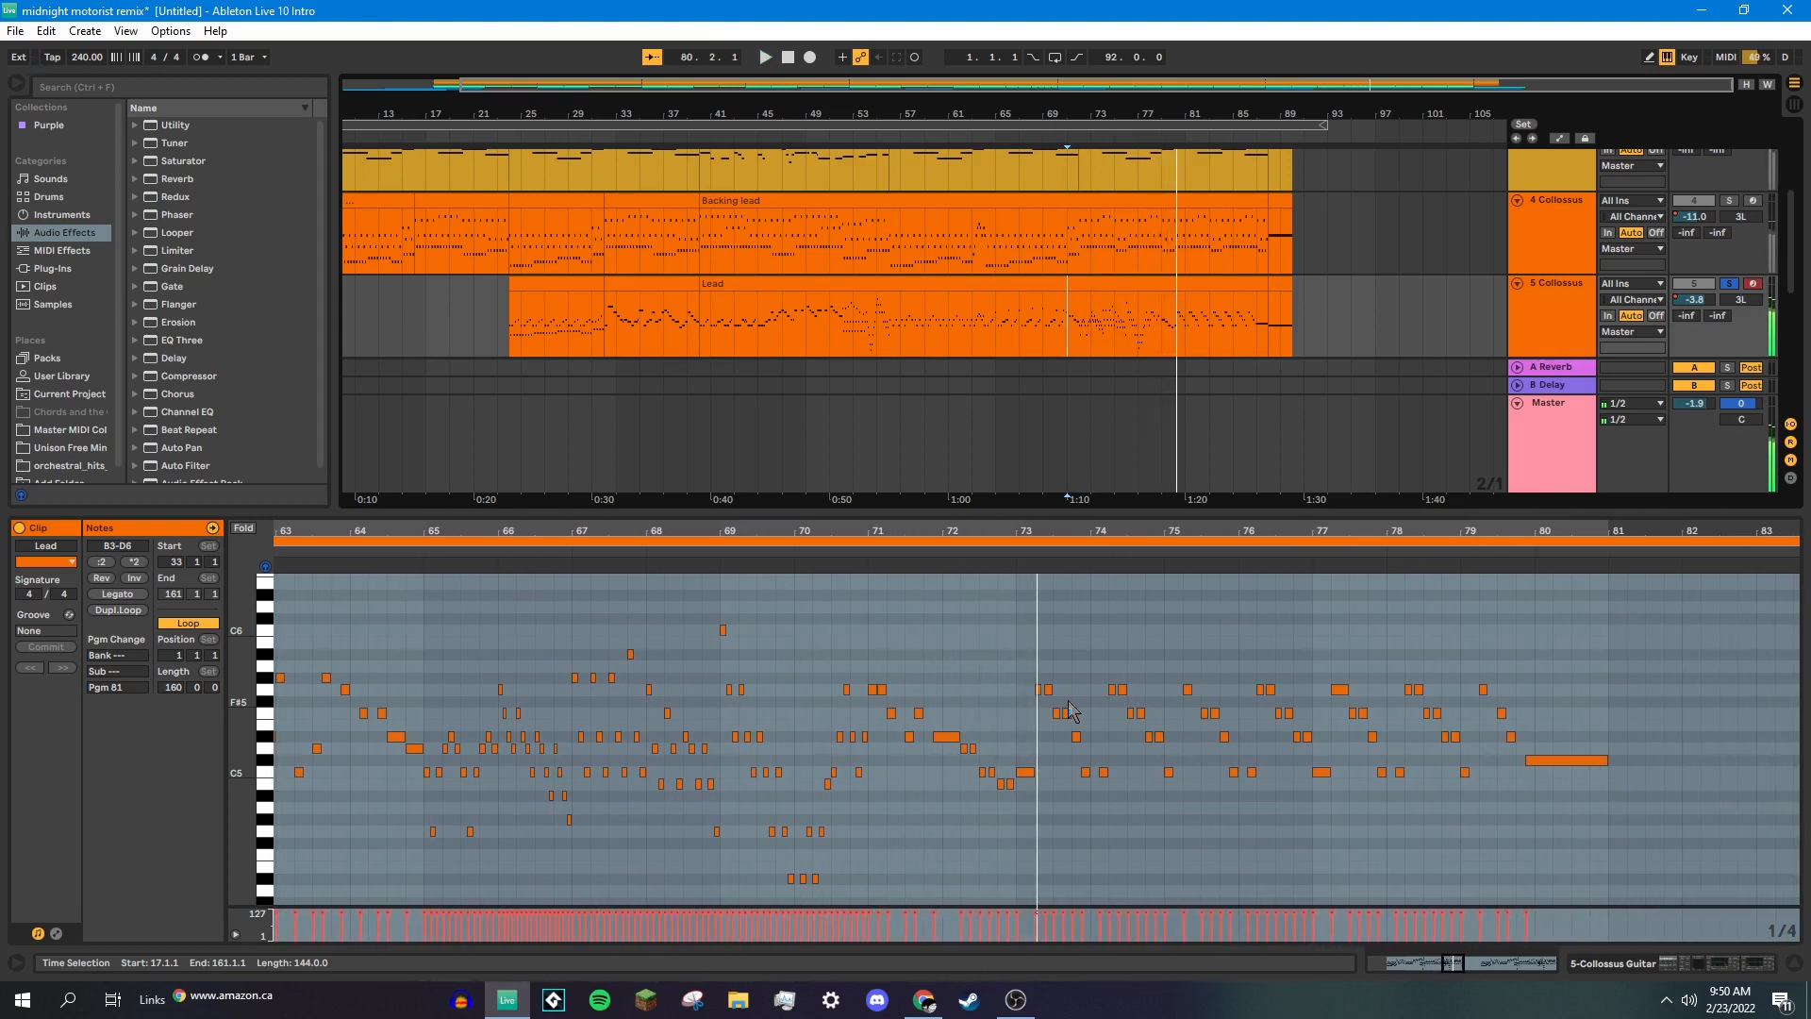
# Close the clip's note view, solo the Moonlight Kit drum track instead of the lead, and show its devices.
pyautogui.scroll(-1, 1146, 350)
pyautogui.scroll(2, 1113, 340)
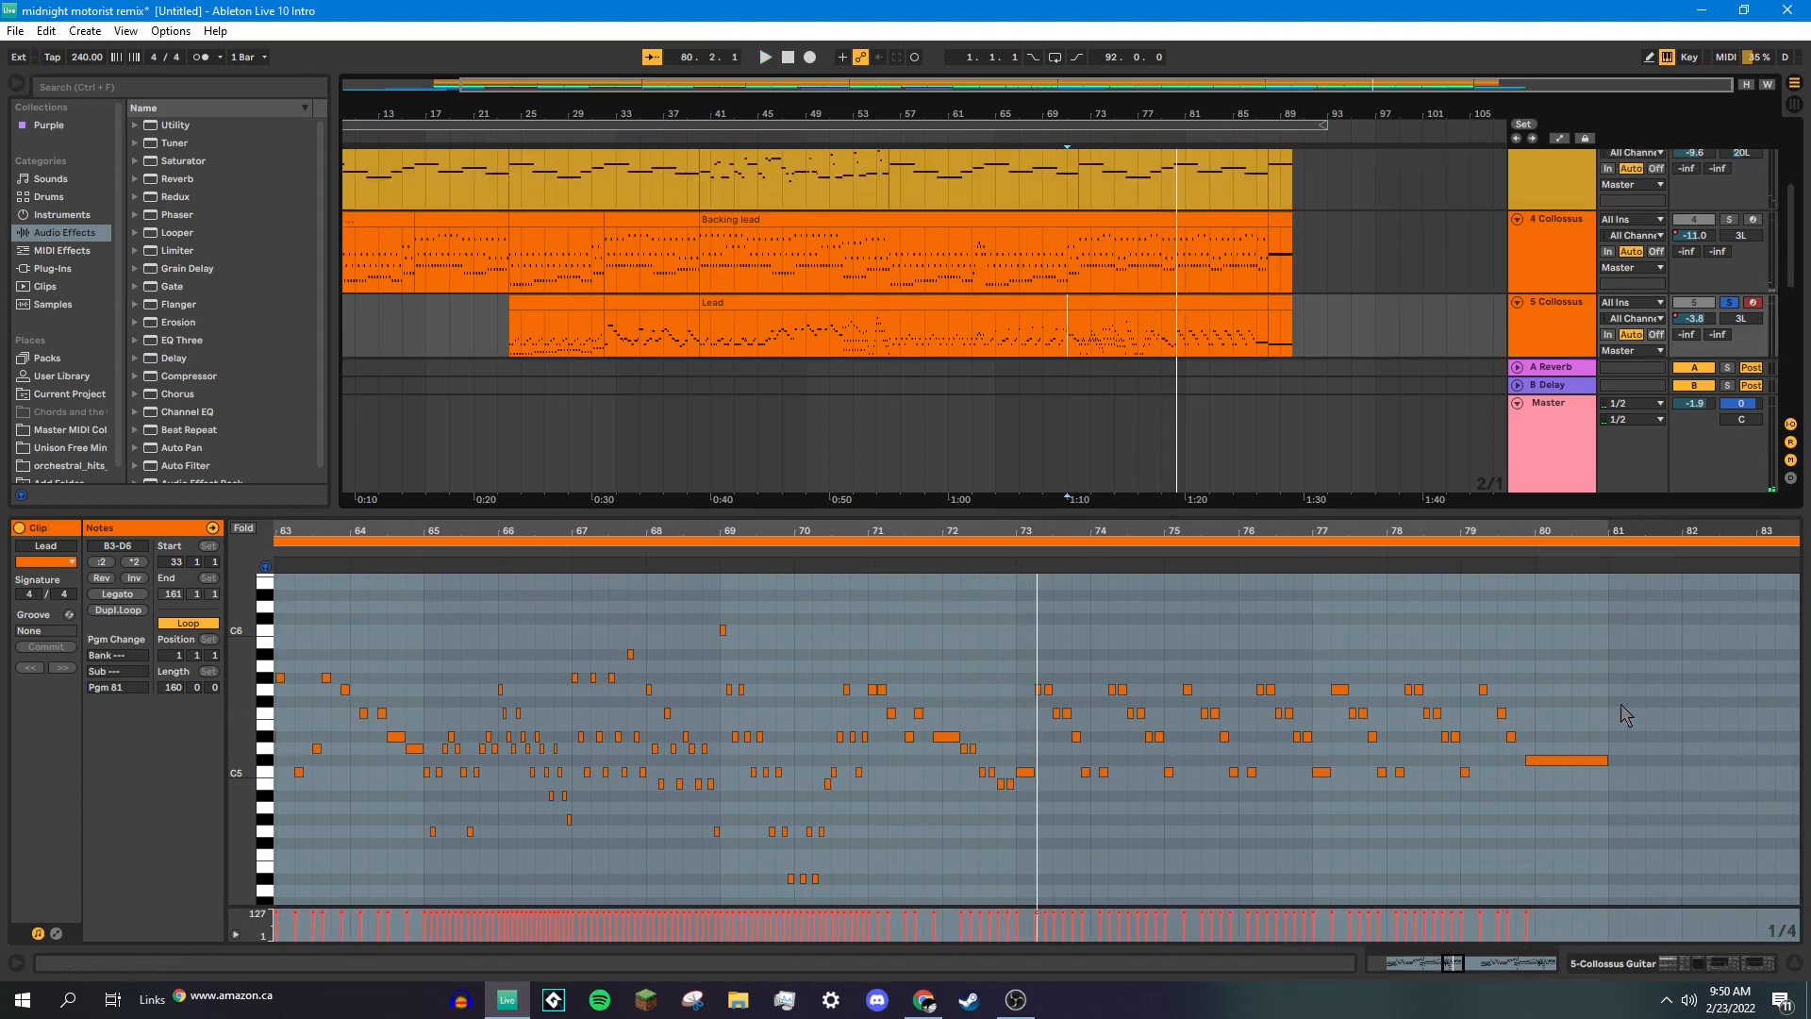
pyautogui.click(1797, 971)
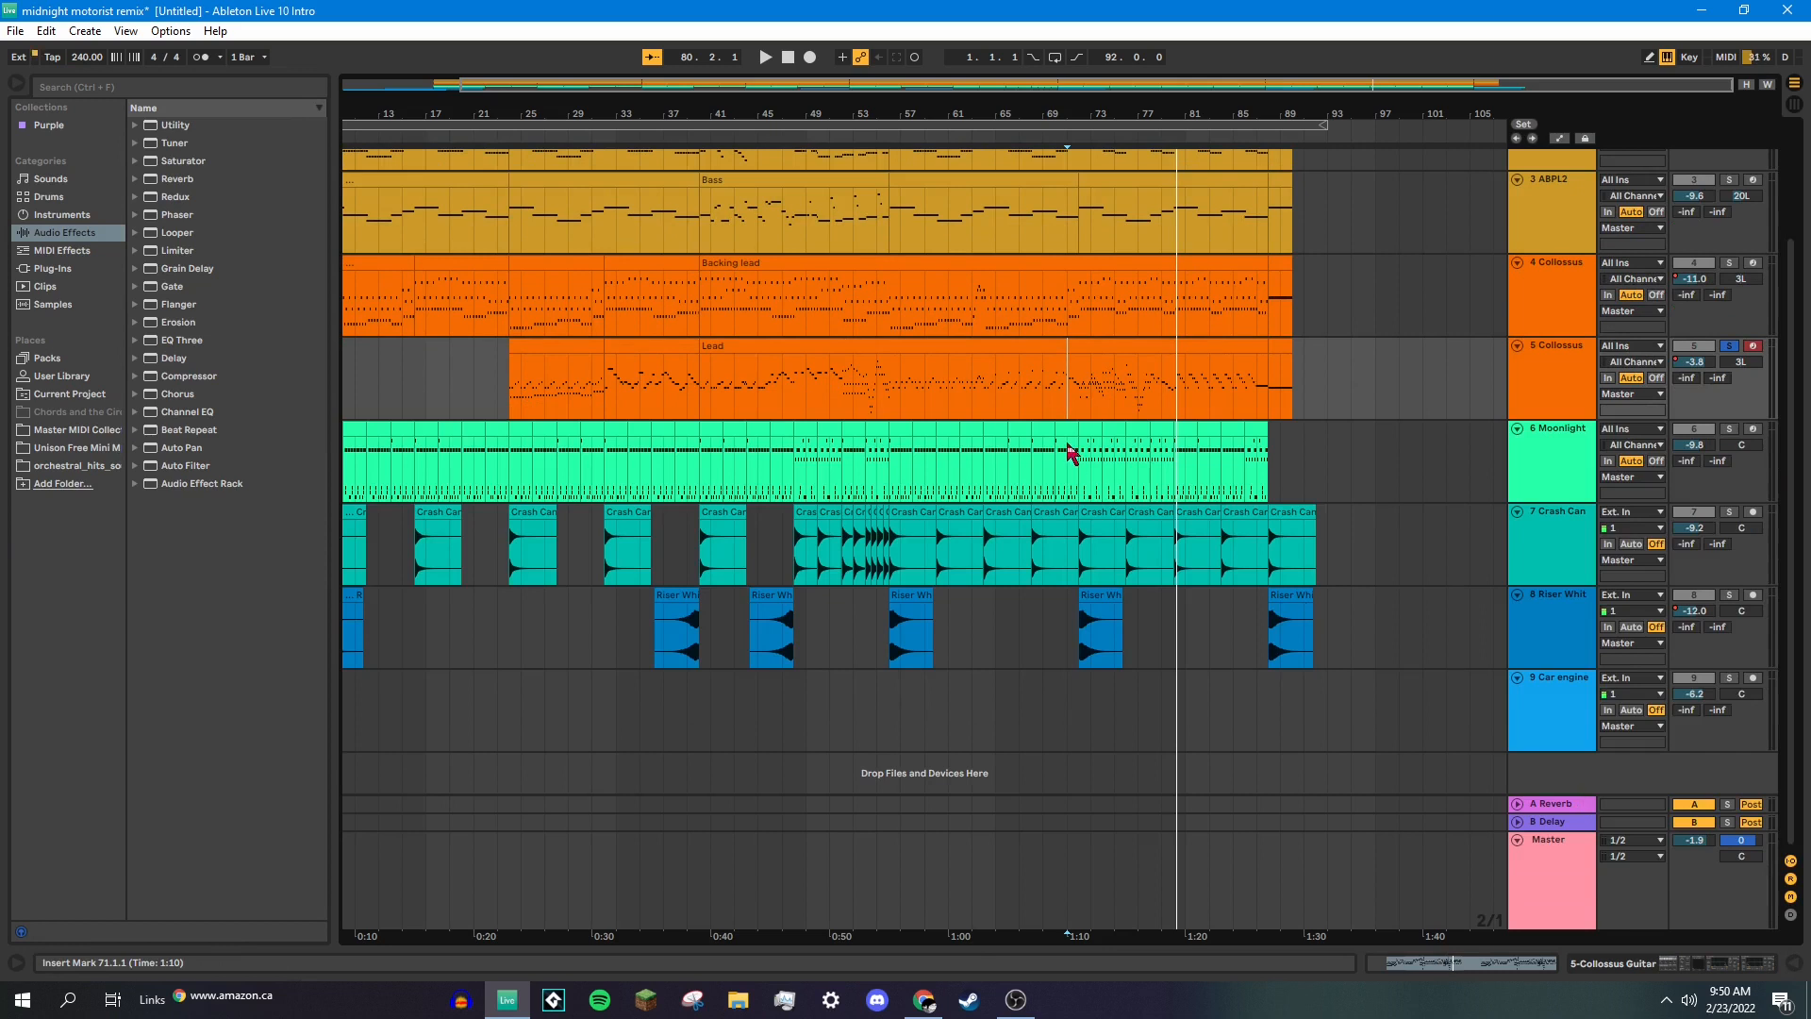
pyautogui.scroll(1, 1076, 467)
pyautogui.scroll(1, 1076, 476)
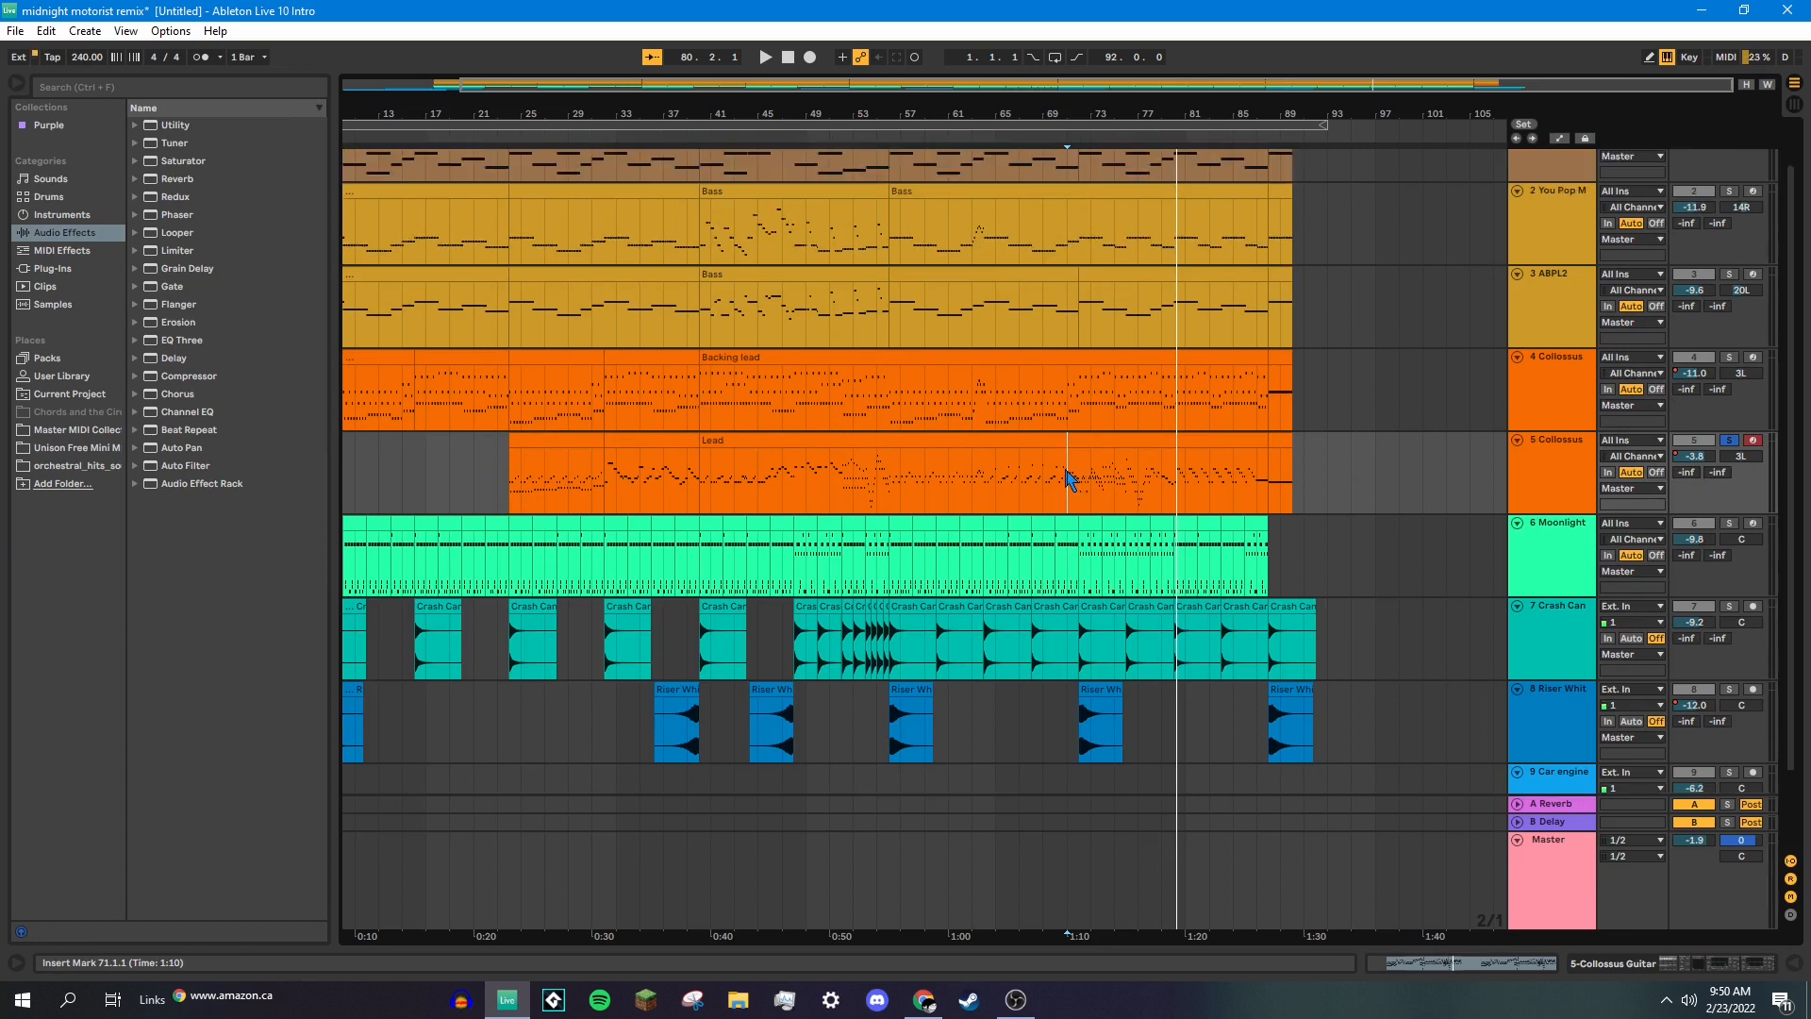
pyautogui.scroll(2, 1069, 478)
pyautogui.scroll(-3, 1042, 512)
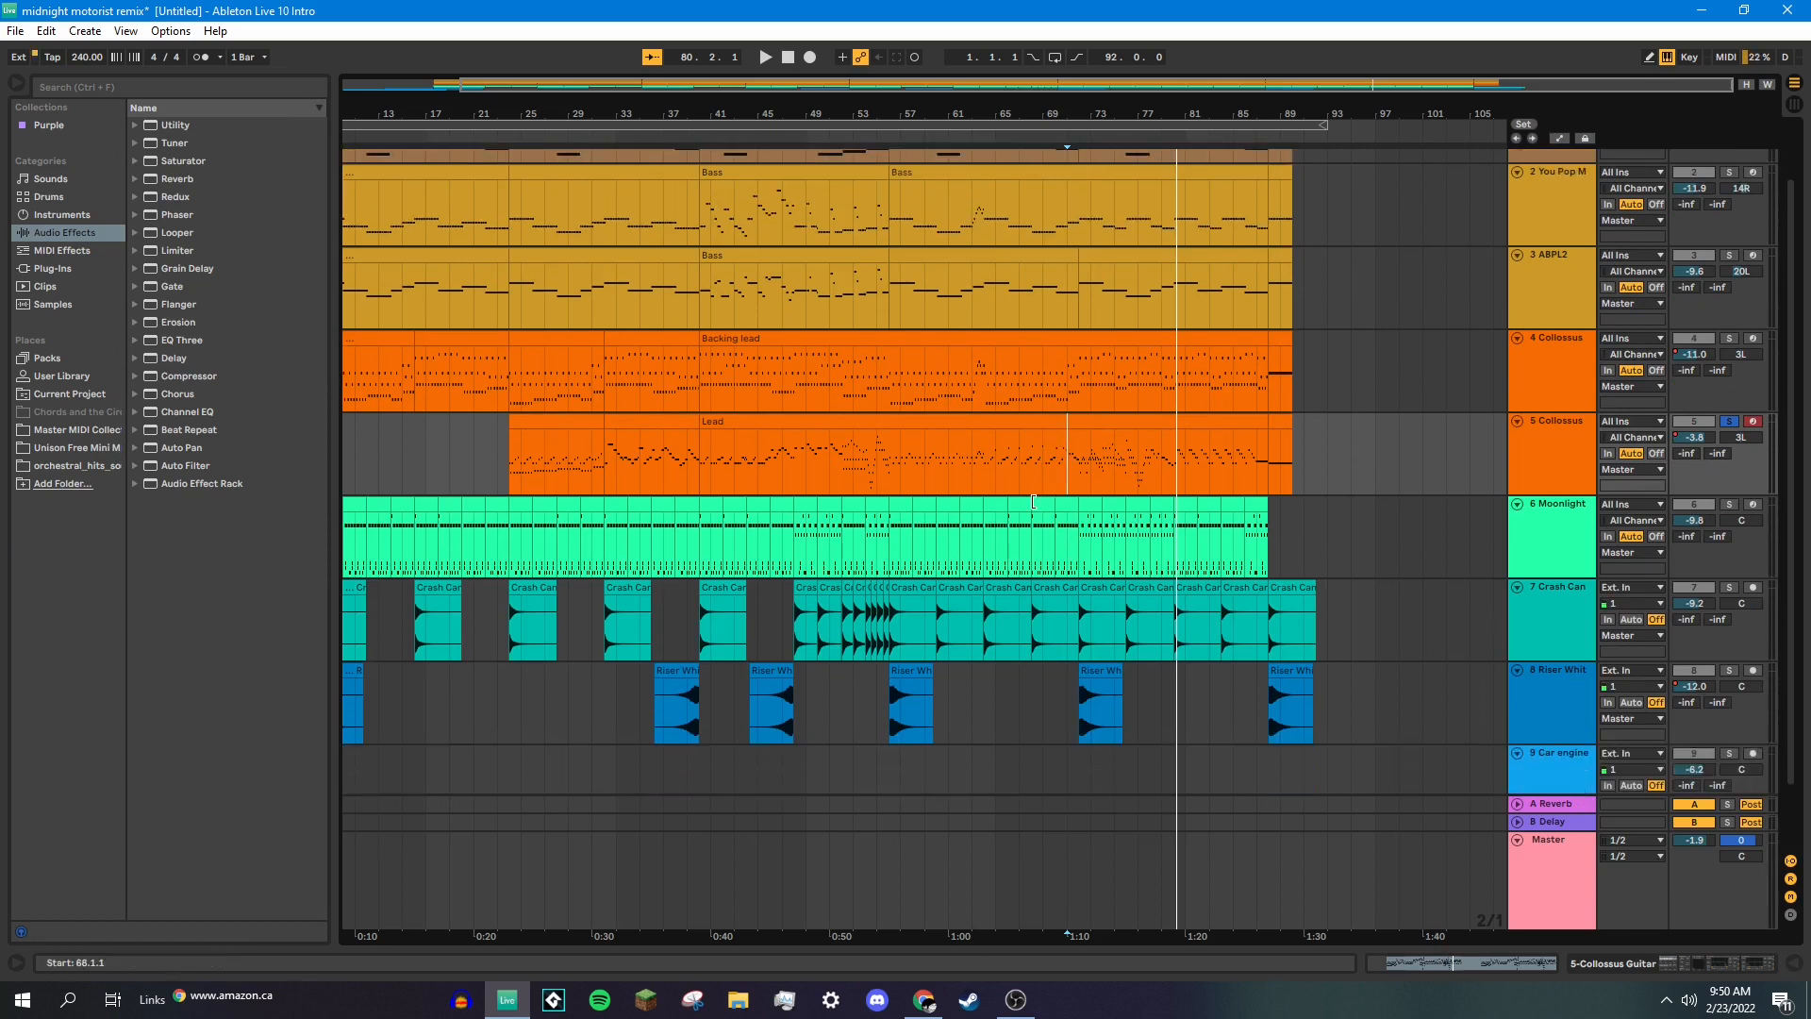
pyautogui.click(416, 533)
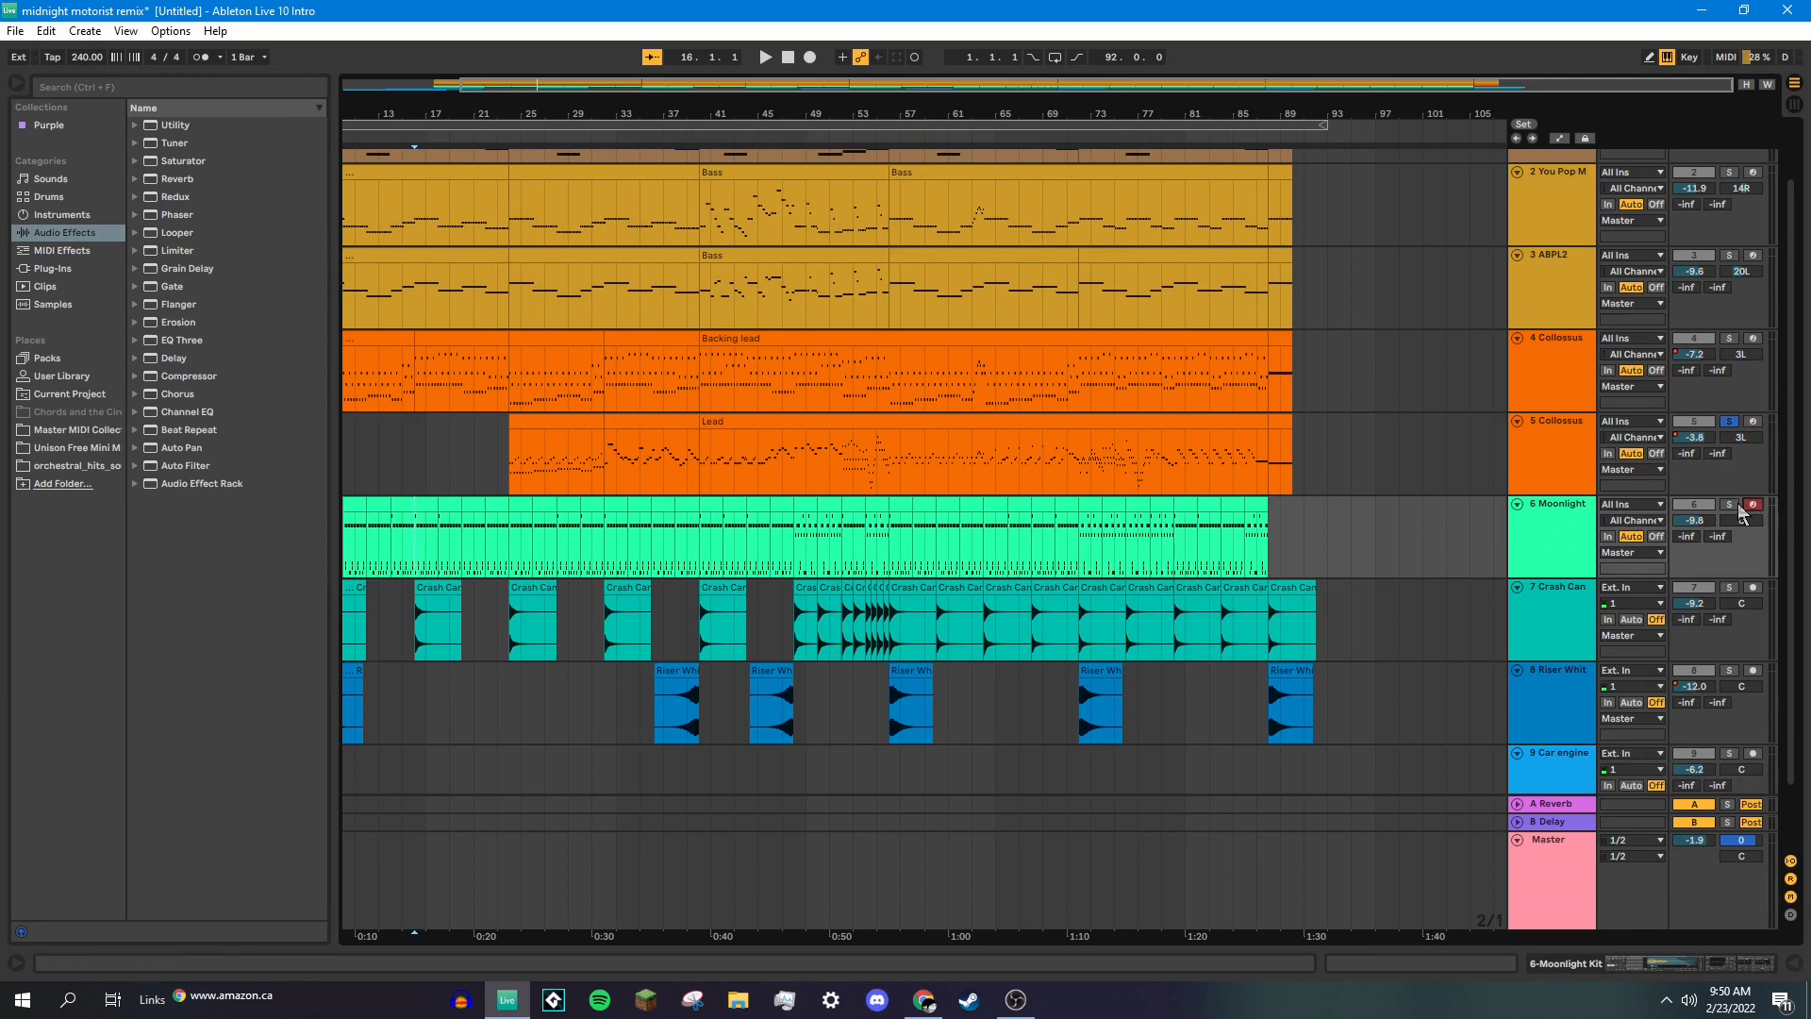
pyautogui.click(1583, 547)
pyautogui.doubleClick(1579, 539)
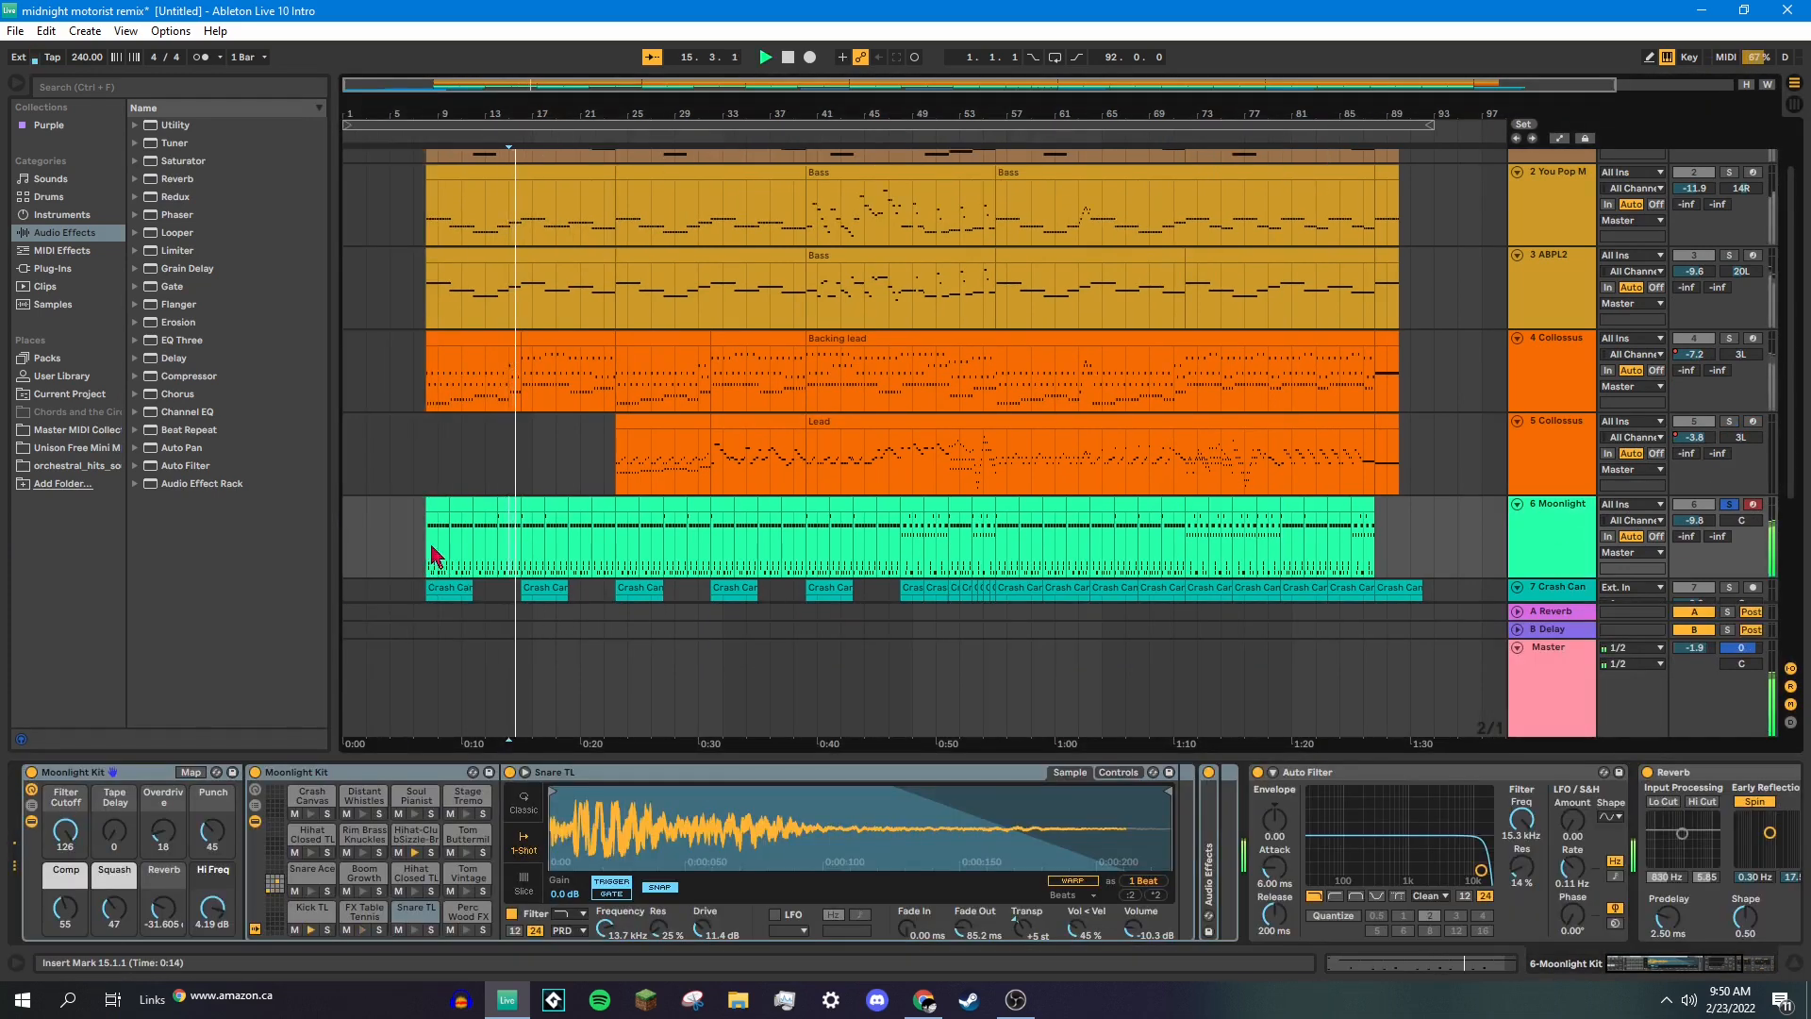
# Move the start to bar 8 on the drum track and examine its Auto Filter and Reverb settings.
pyautogui.press('space')
pyautogui.click(428, 547)
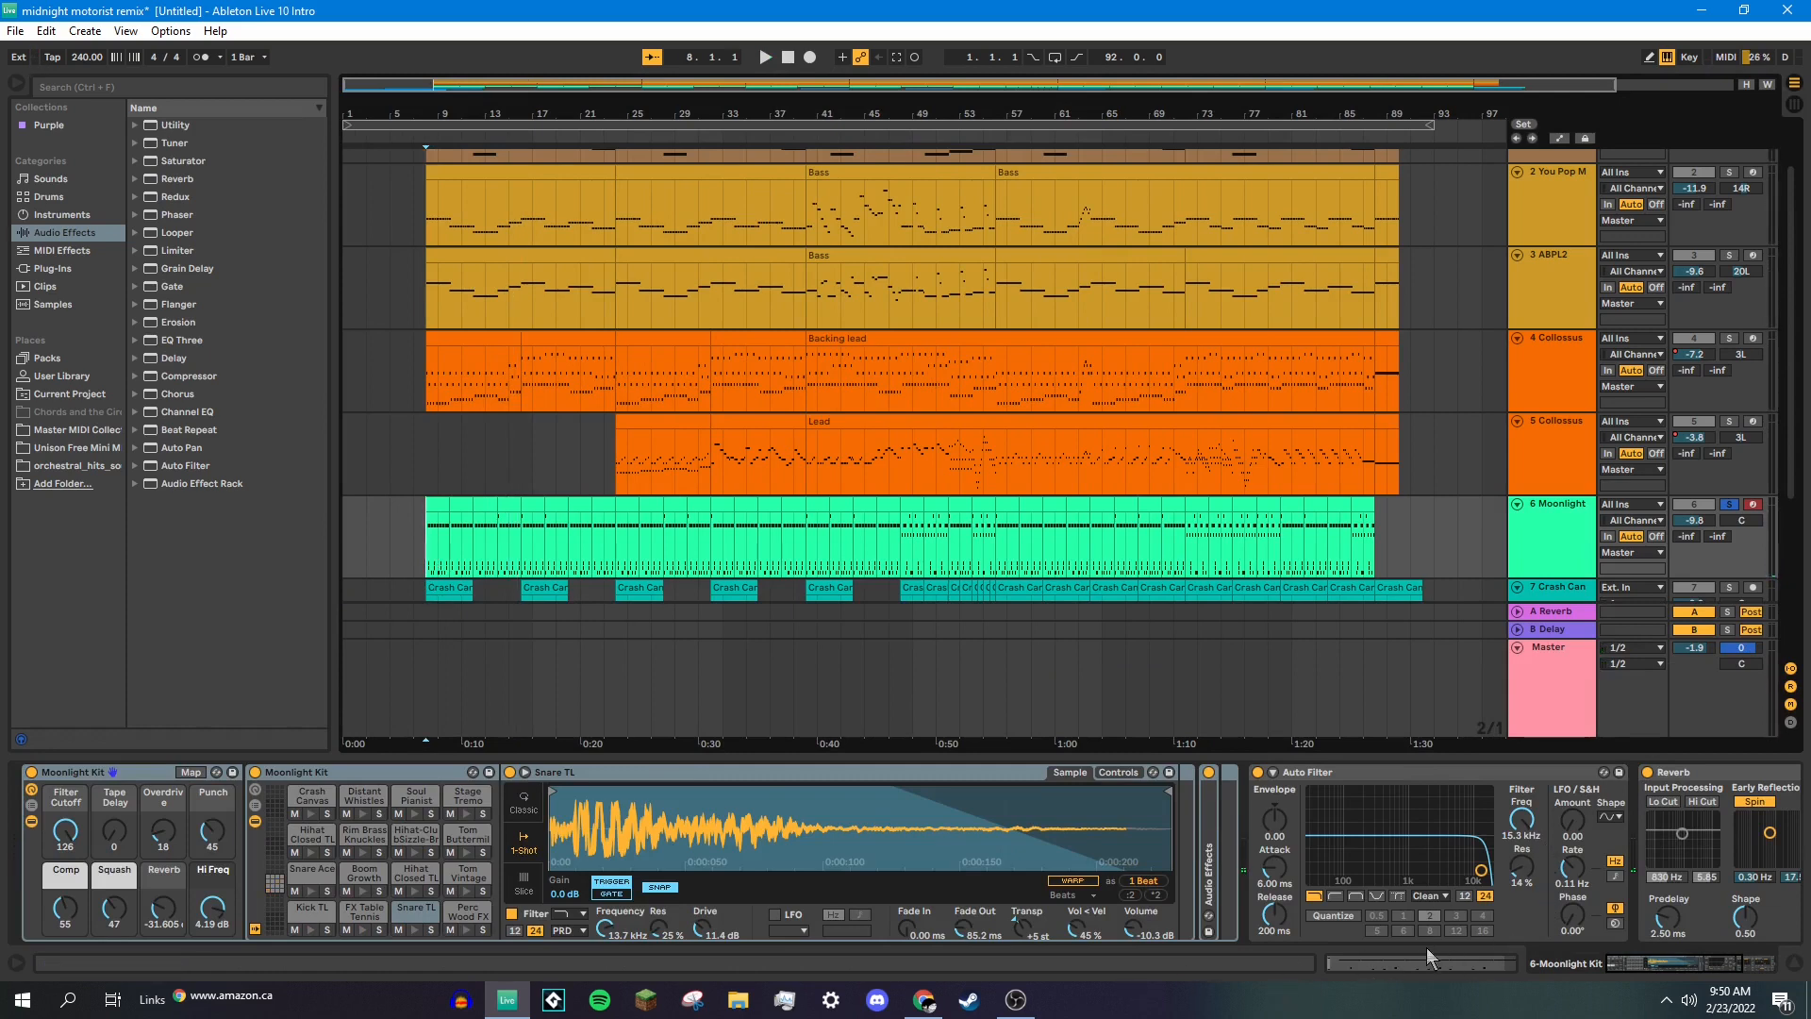
pyautogui.scroll(-3, 1476, 613)
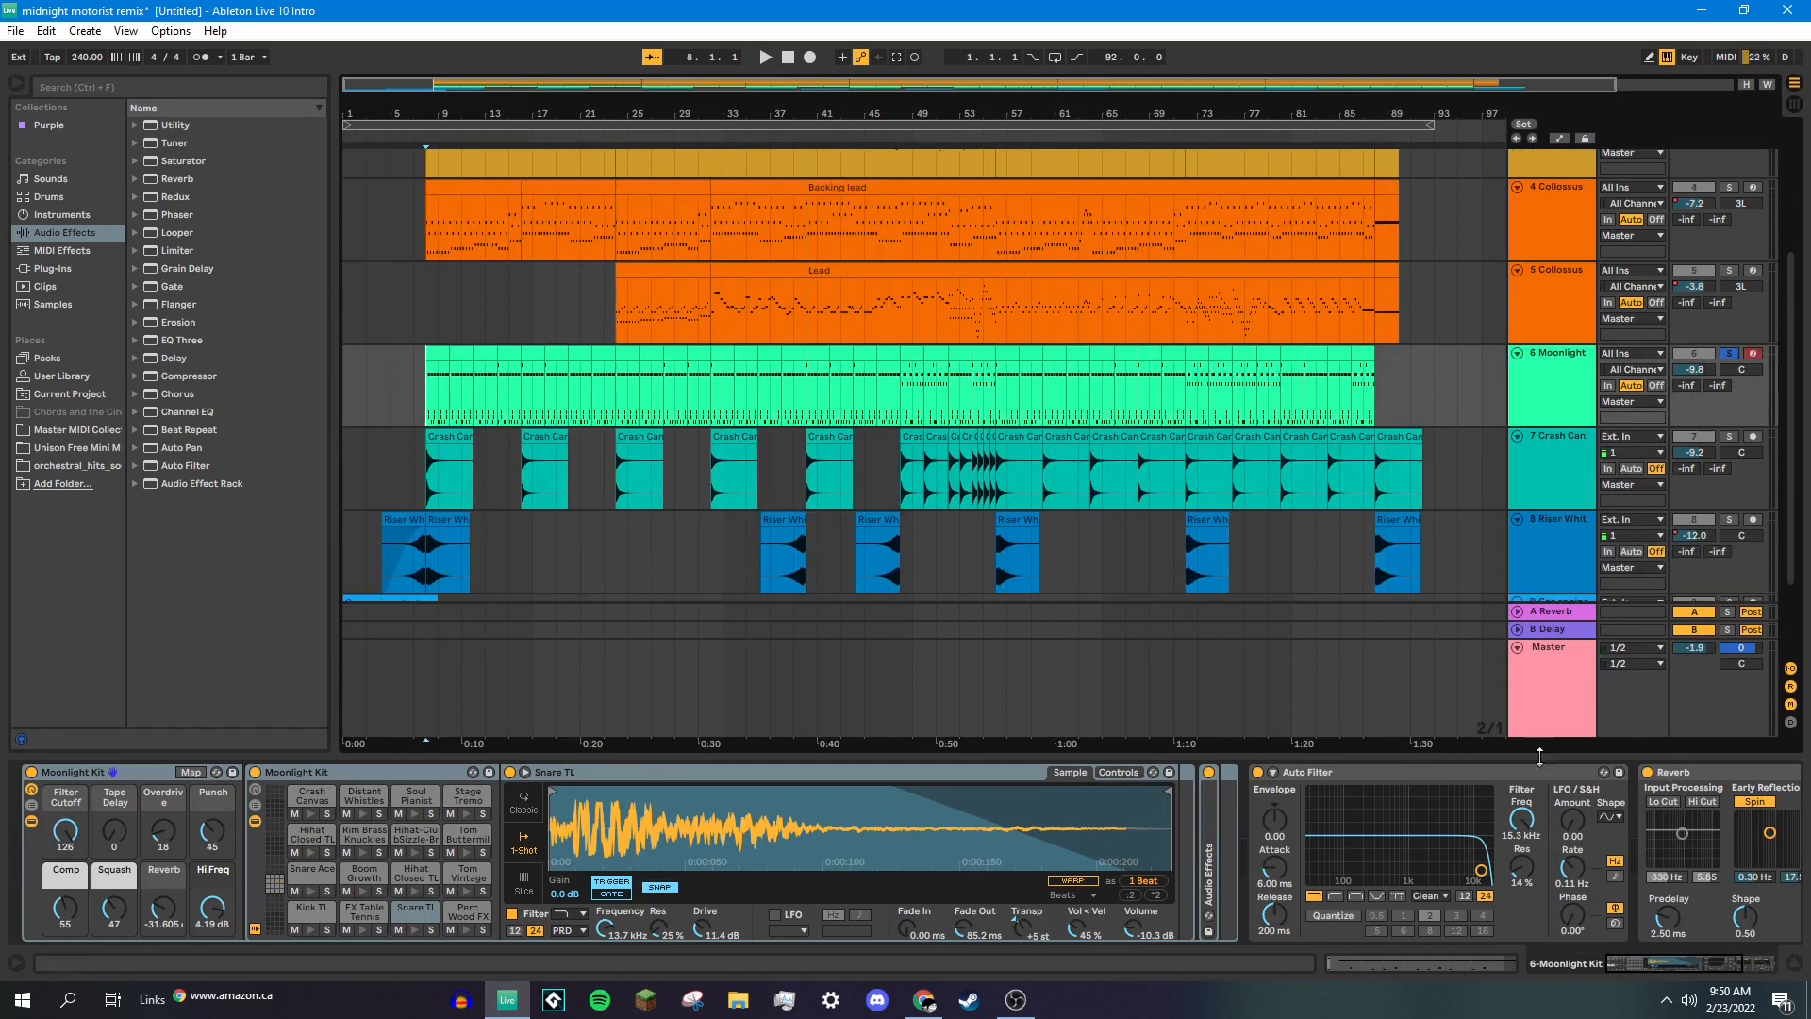
pyautogui.click(1703, 781)
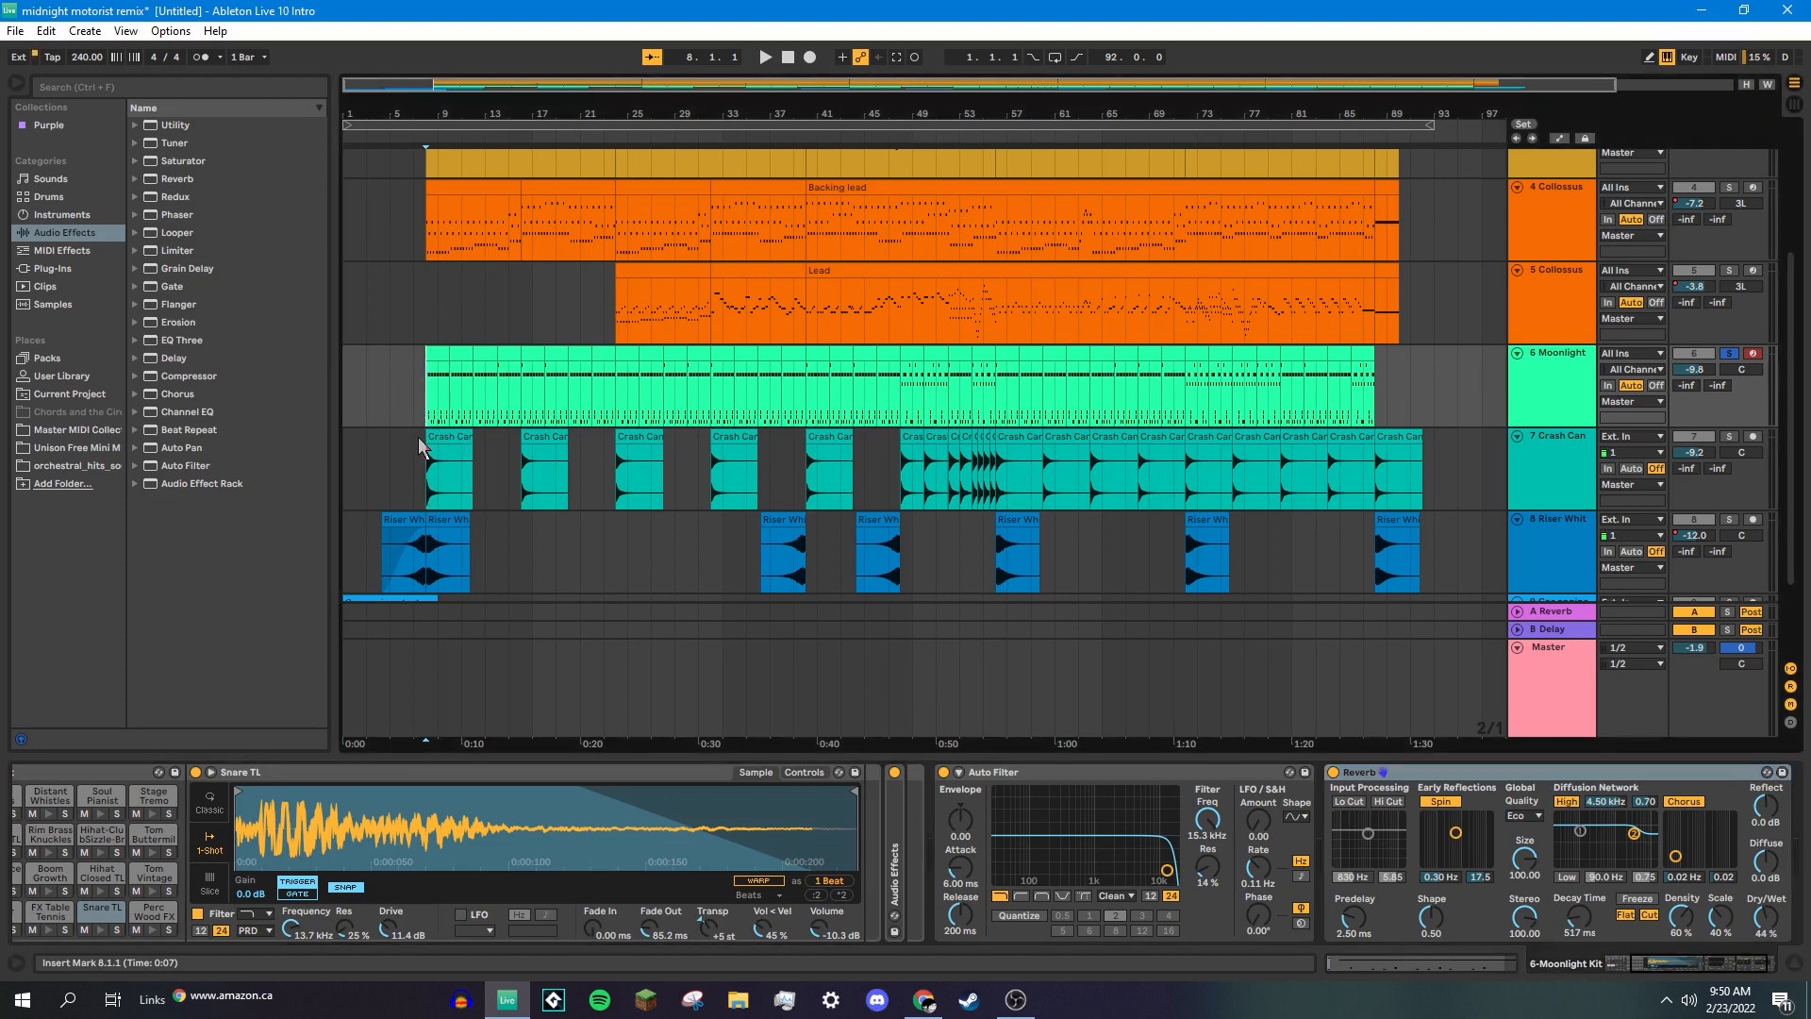
# Open the first drum clip, examine its crash, hi-hat, snare and kick notes, and play it from bar 8.
pyautogui.doubleClick(436, 354)
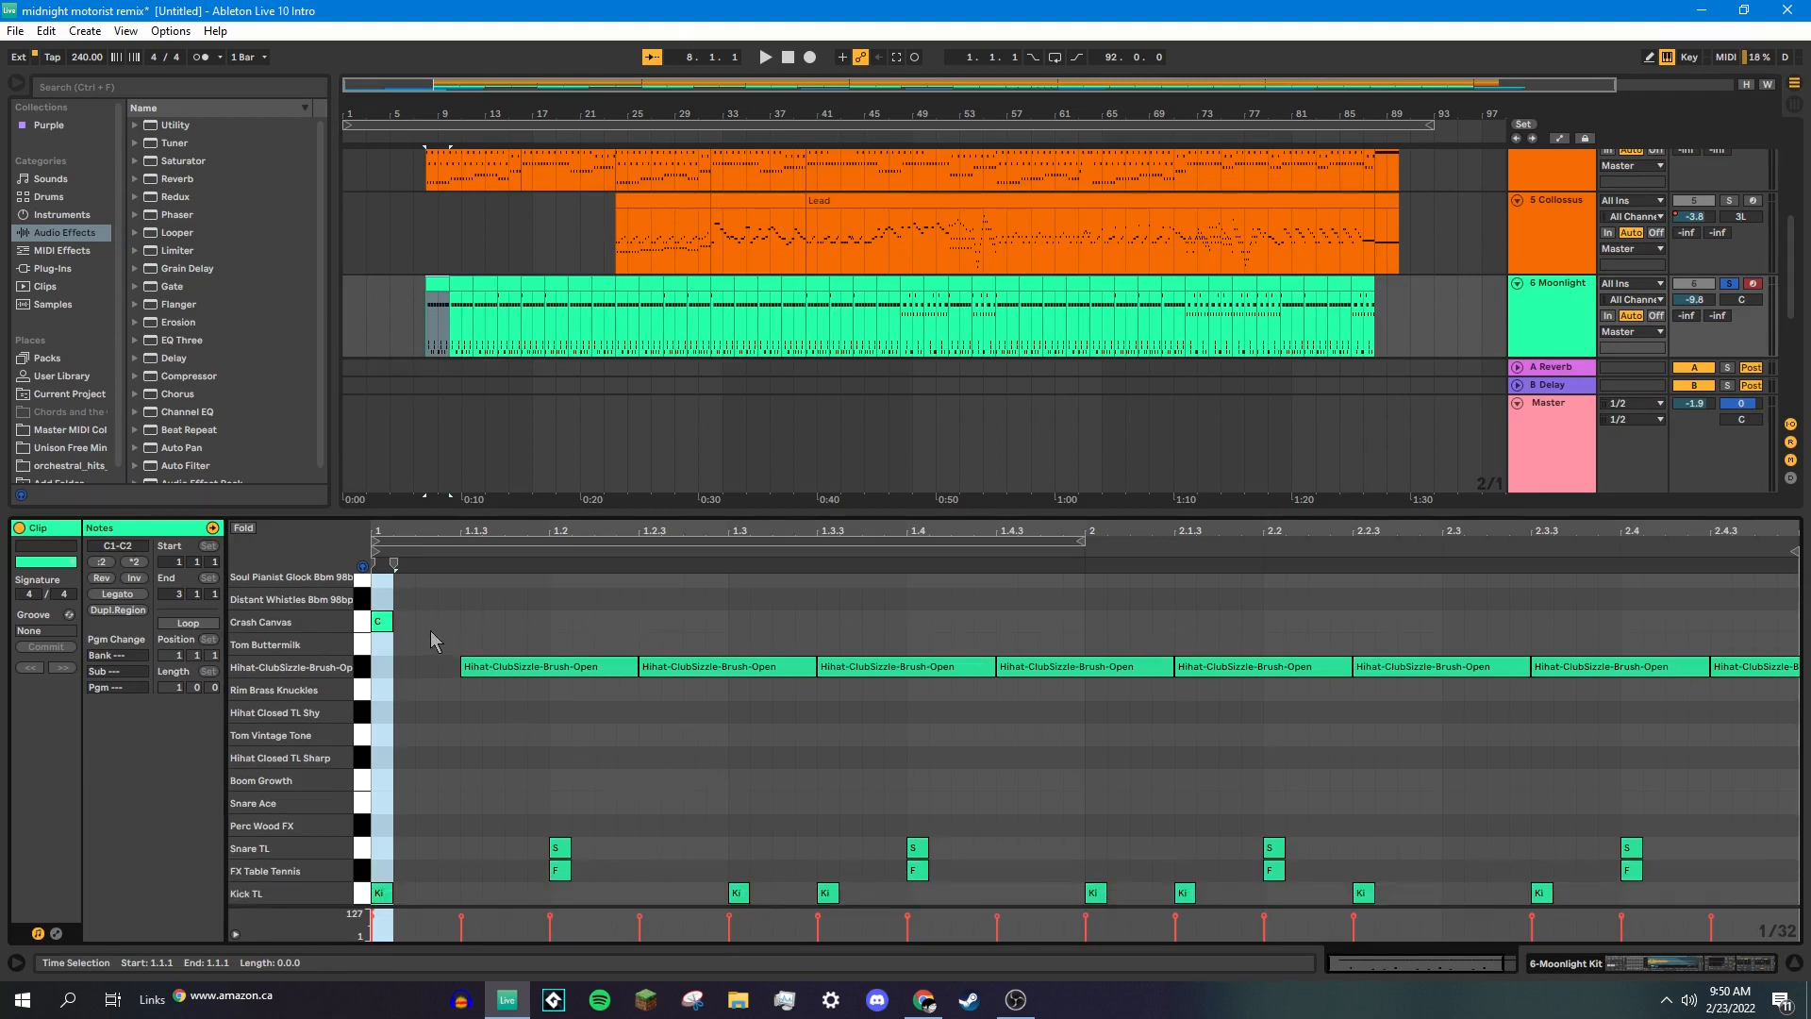
pyautogui.moveTo(431, 594); pyautogui.dragTo(332, 664)
pyautogui.moveTo(483, 604); pyautogui.dragTo(566, 727)
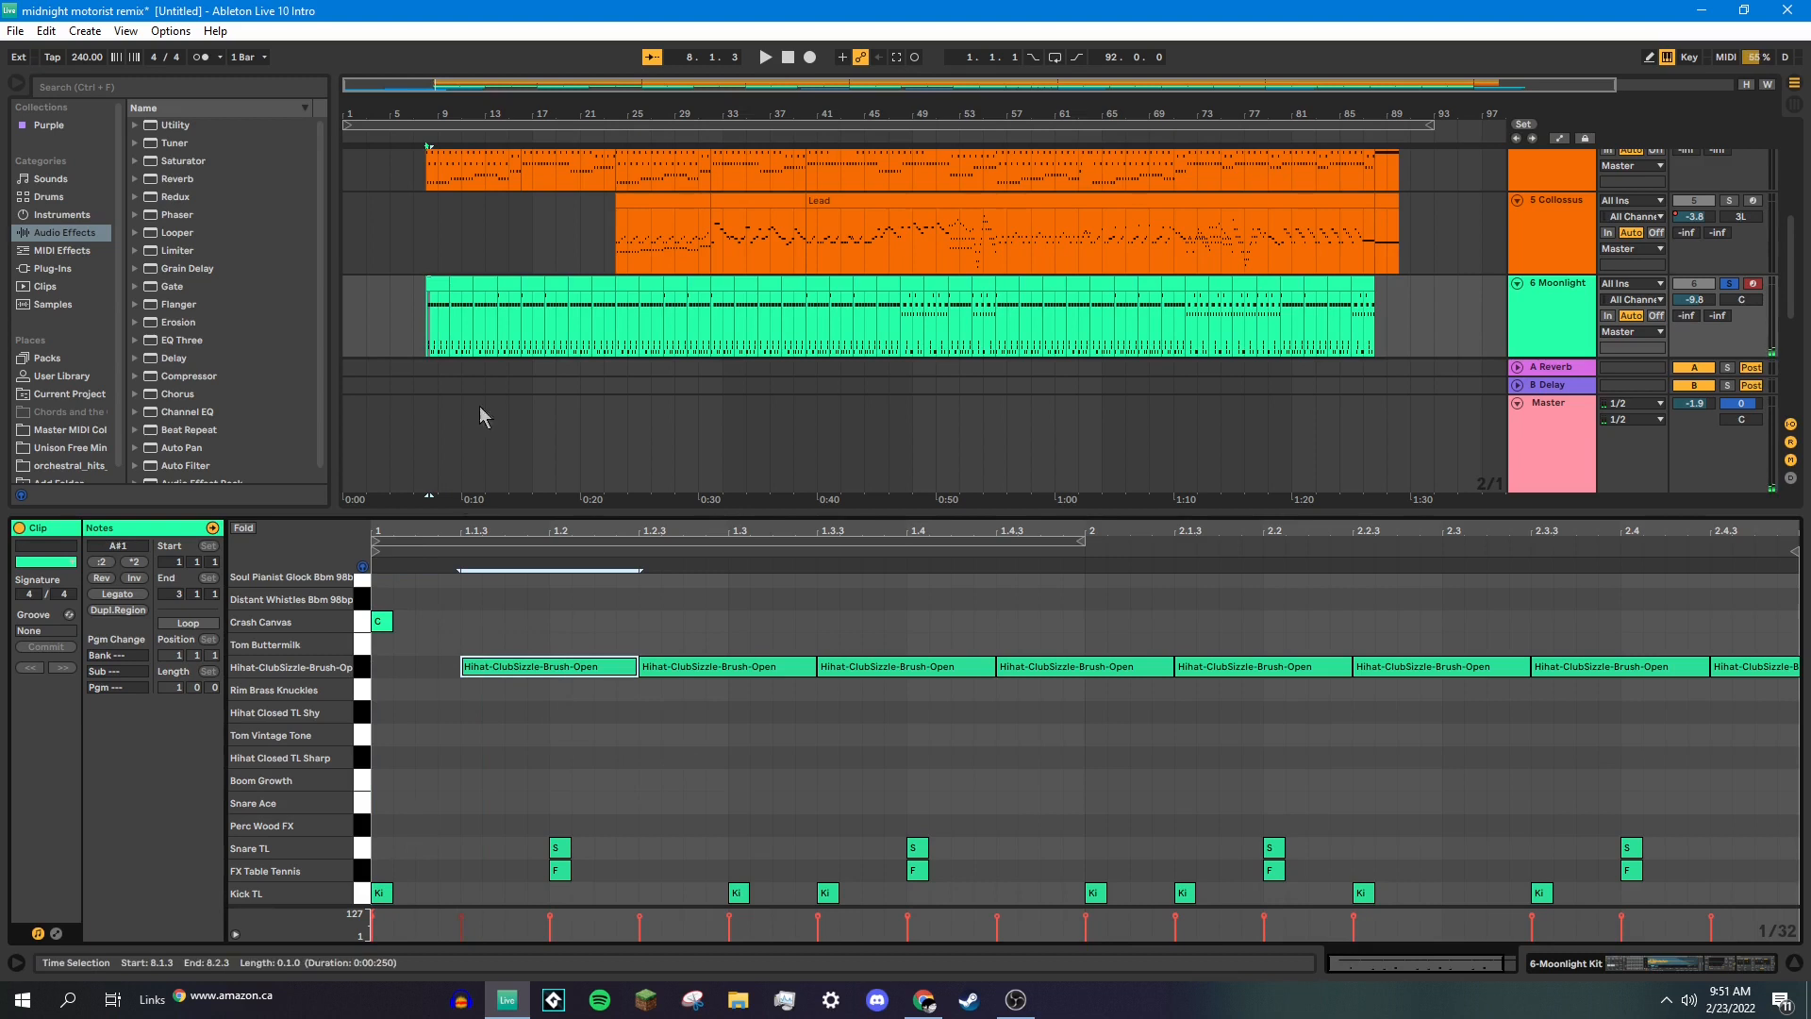
pyautogui.press('space')
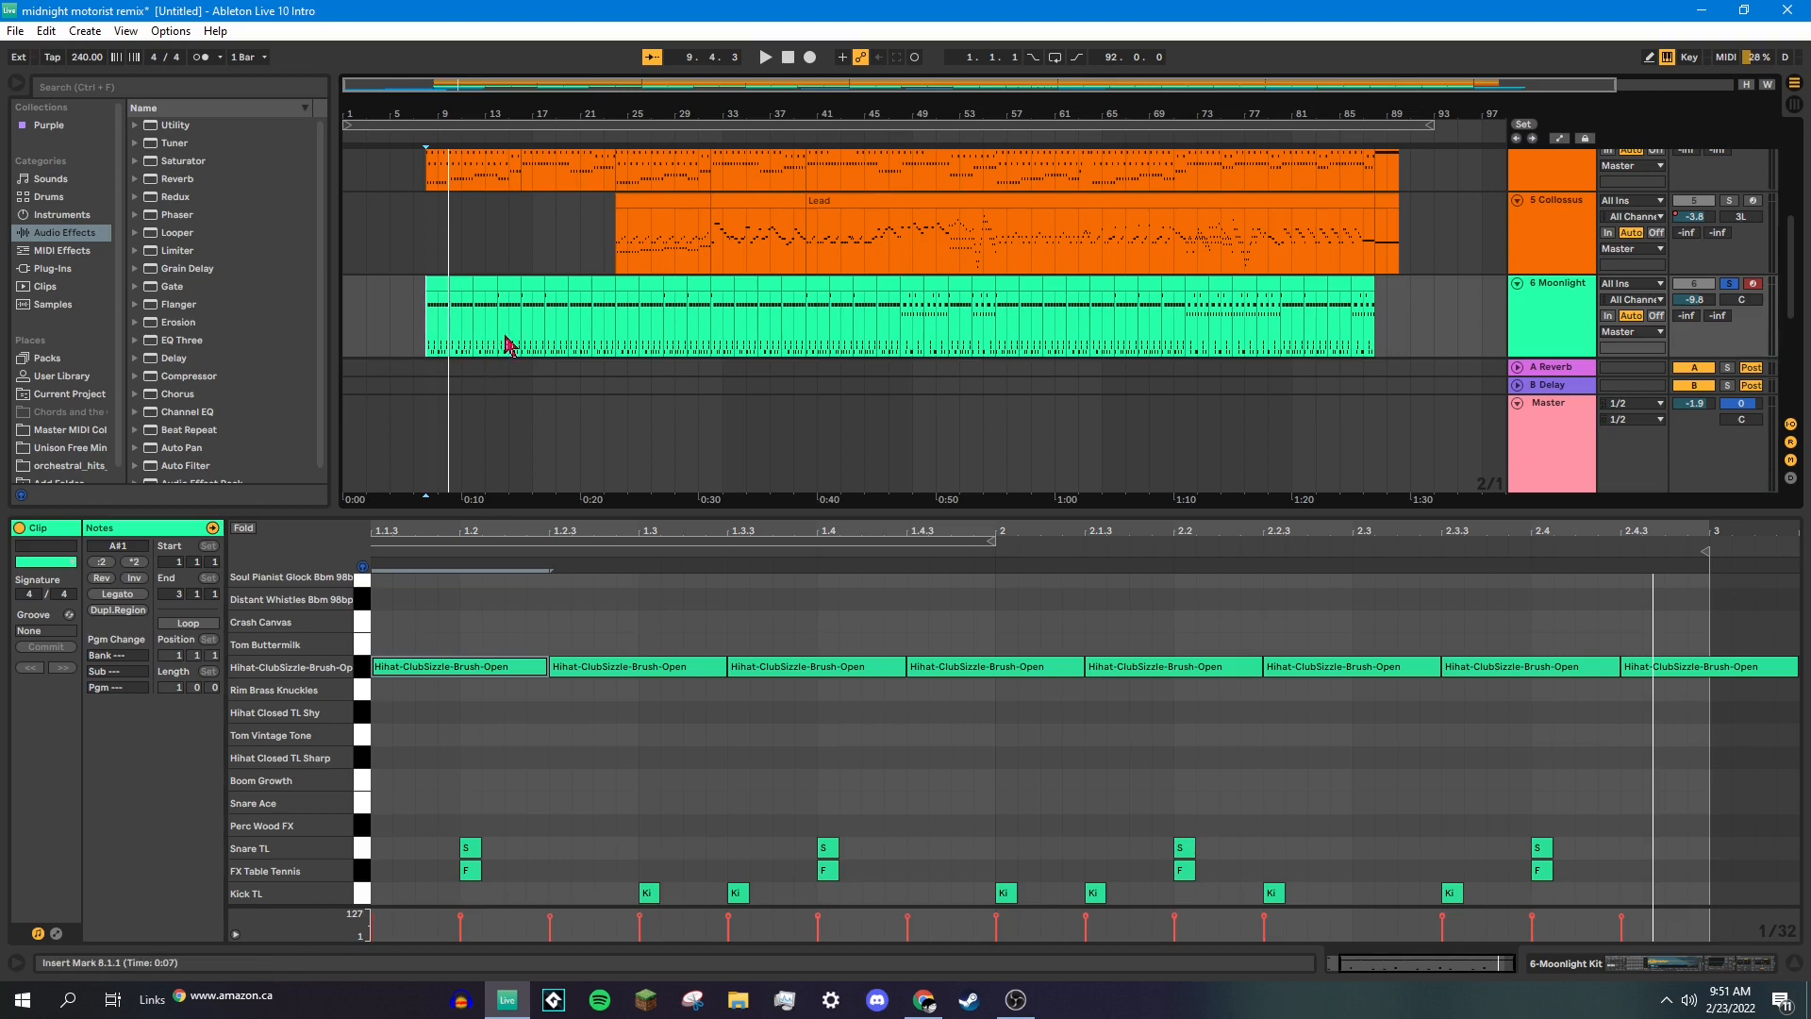
# Open the drum clip at bar 48, examine its notes, and place the start at bar 48.
pyautogui.click(897, 326)
pyautogui.click(912, 283)
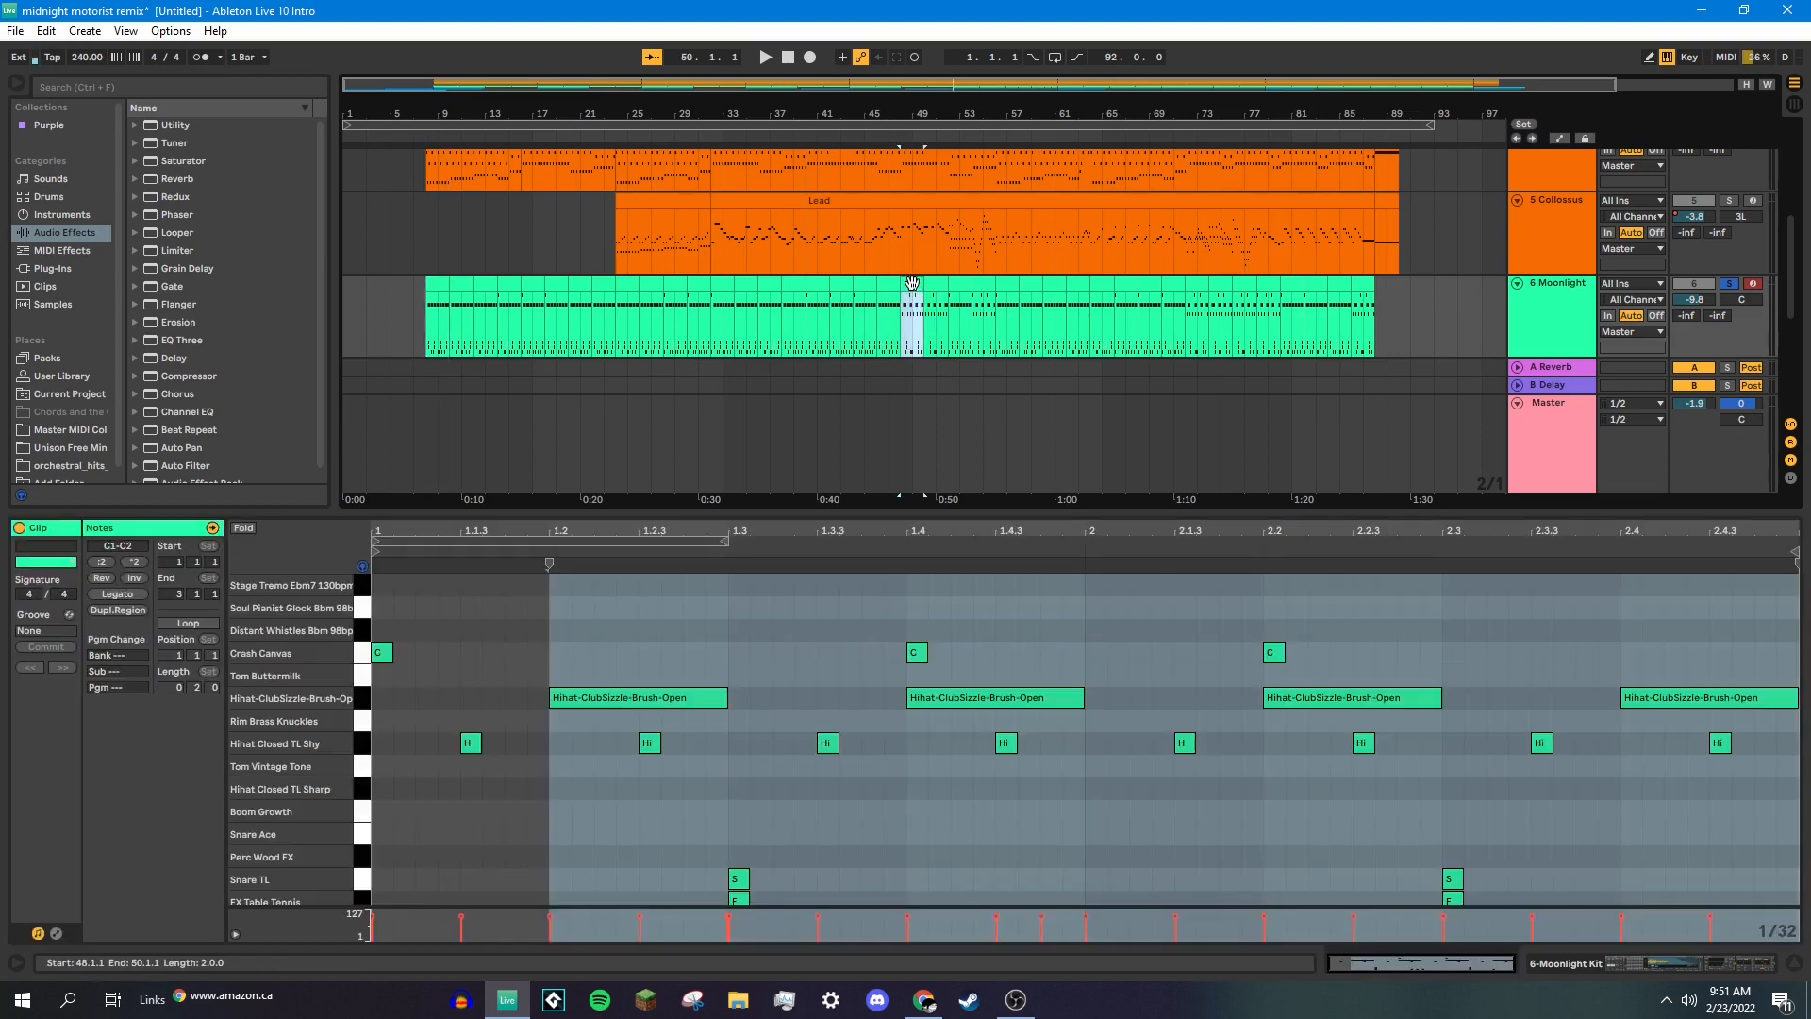
pyautogui.click(907, 326)
pyautogui.scroll(-1, 1077, 693)
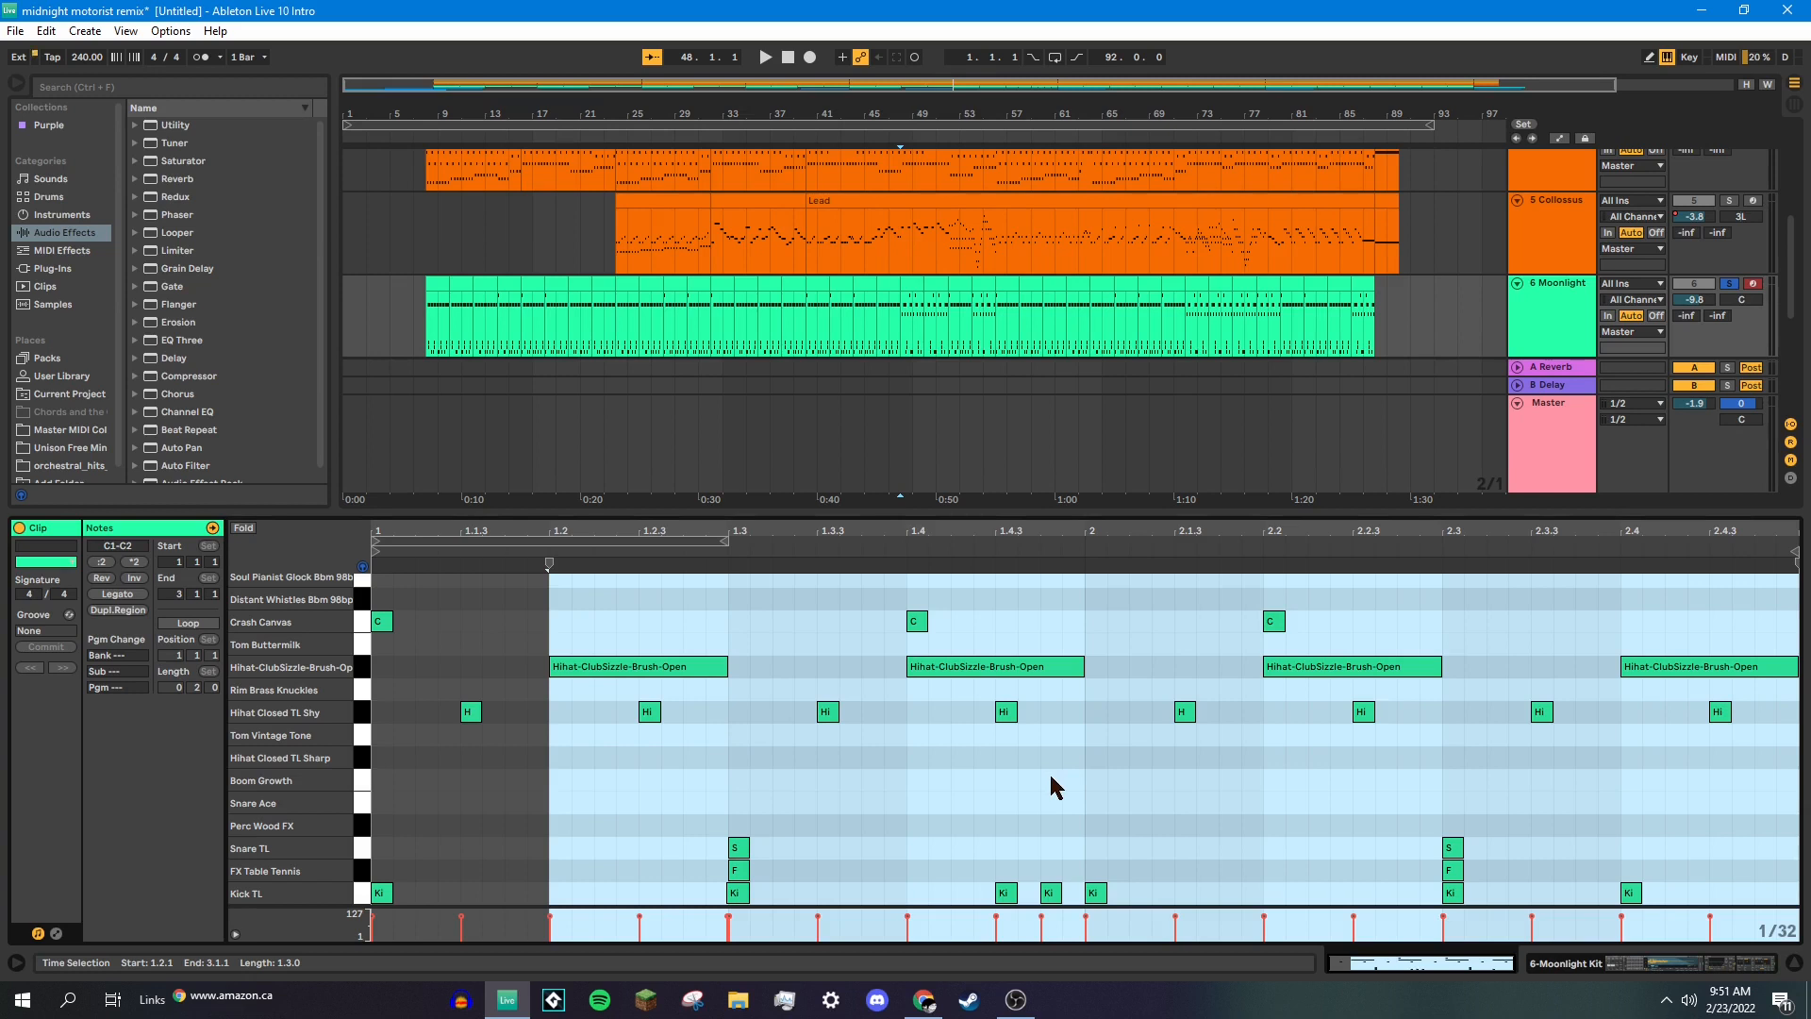
# Play the drum clip from bar 48 and select its three kick notes just before and at beat 2 to examine them.
pyautogui.press('space')
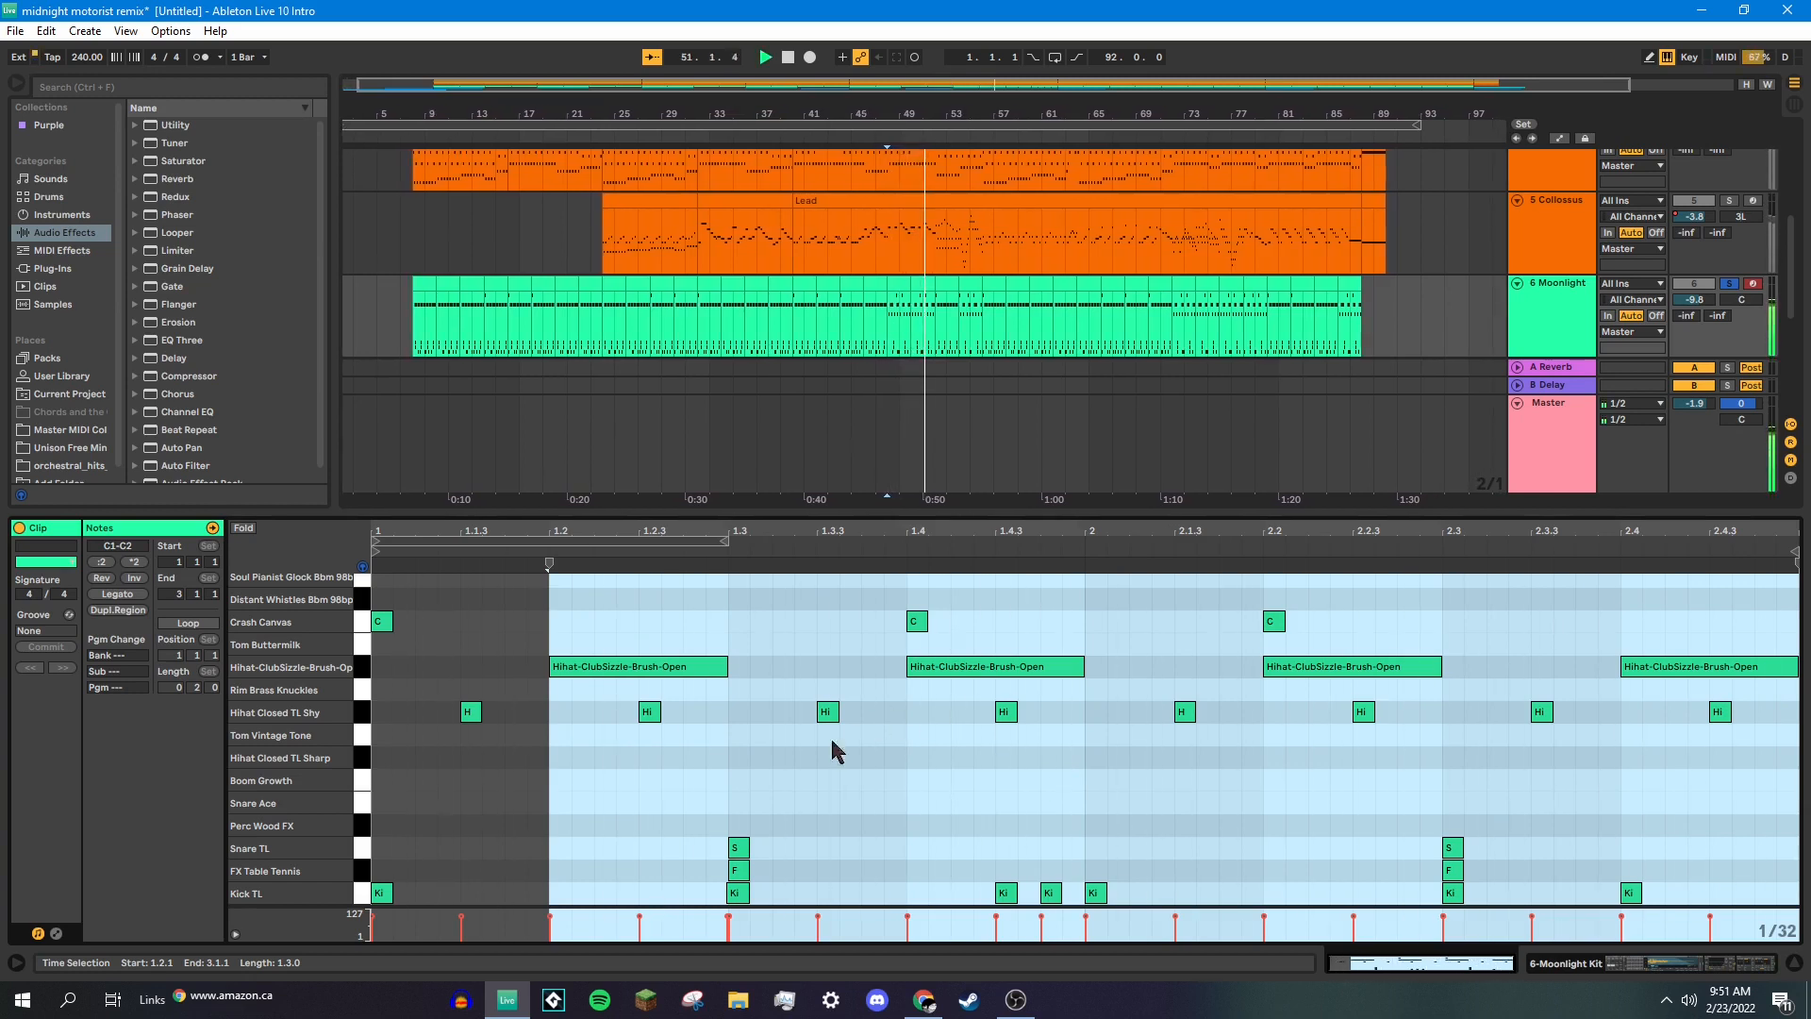
pyautogui.press('space')
pyautogui.click(891, 282)
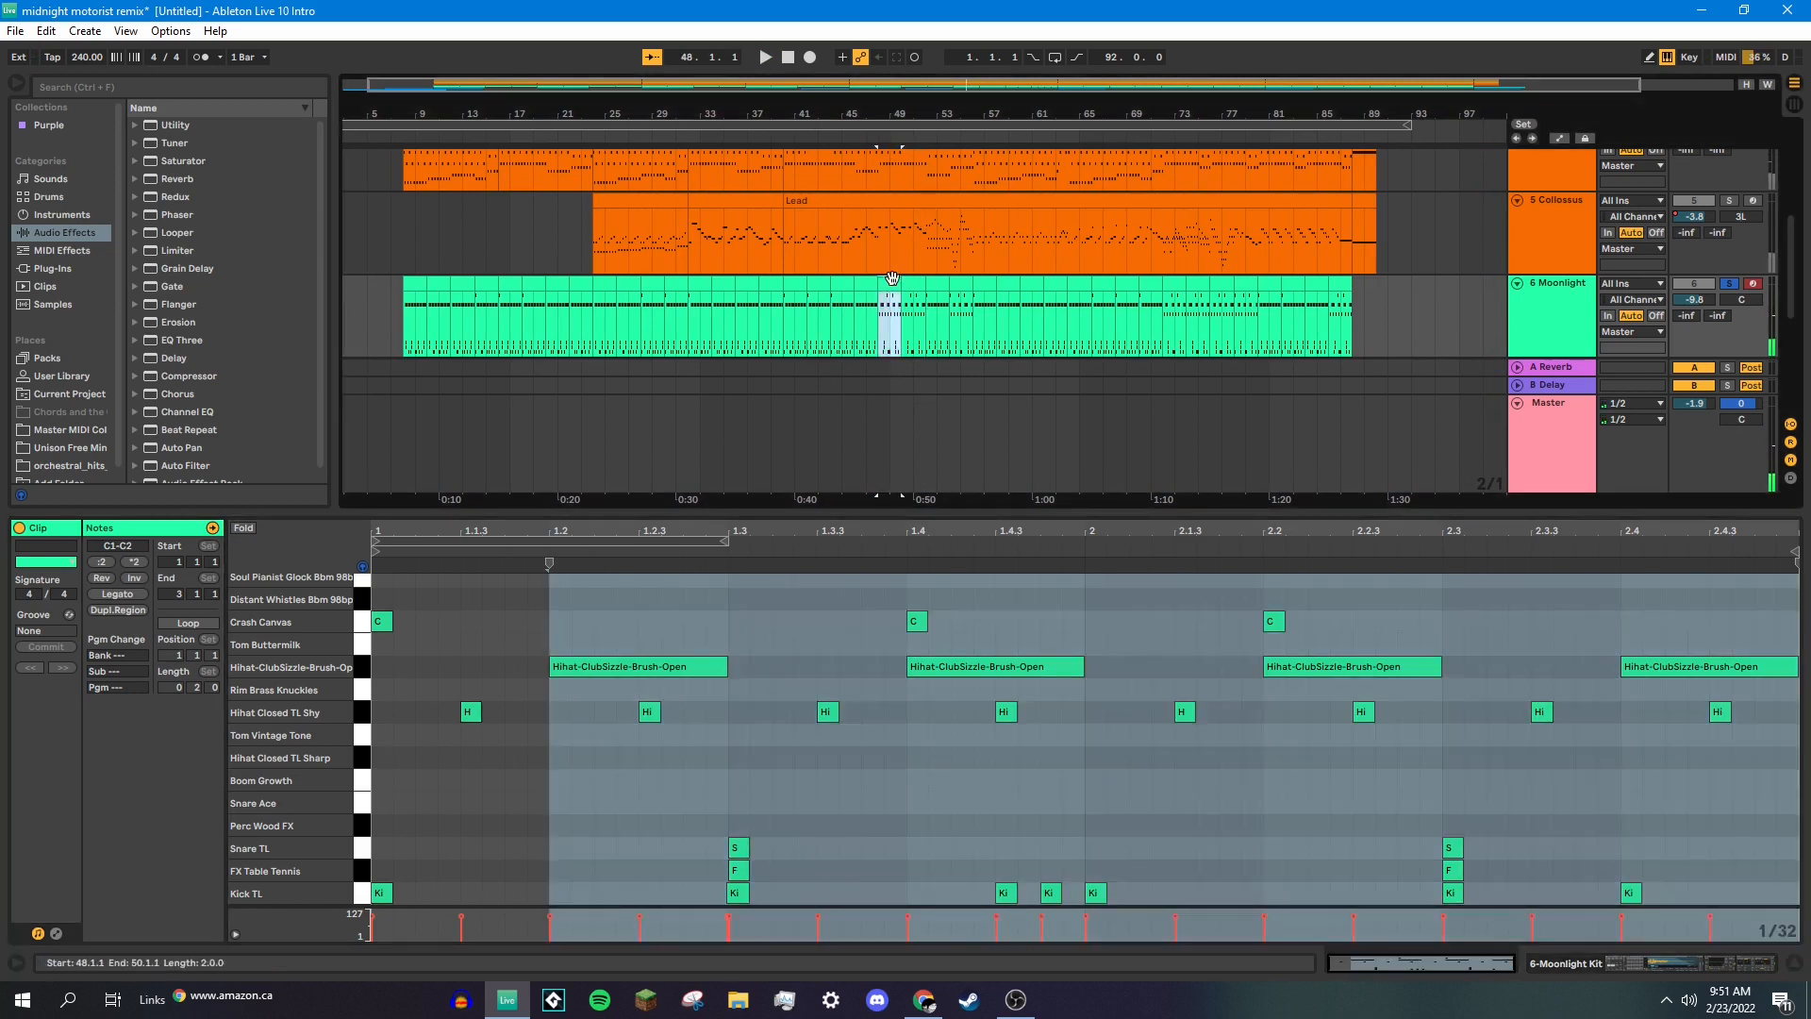
pyautogui.moveTo(938, 858); pyautogui.dragTo(1107, 907)
pyautogui.press('space')
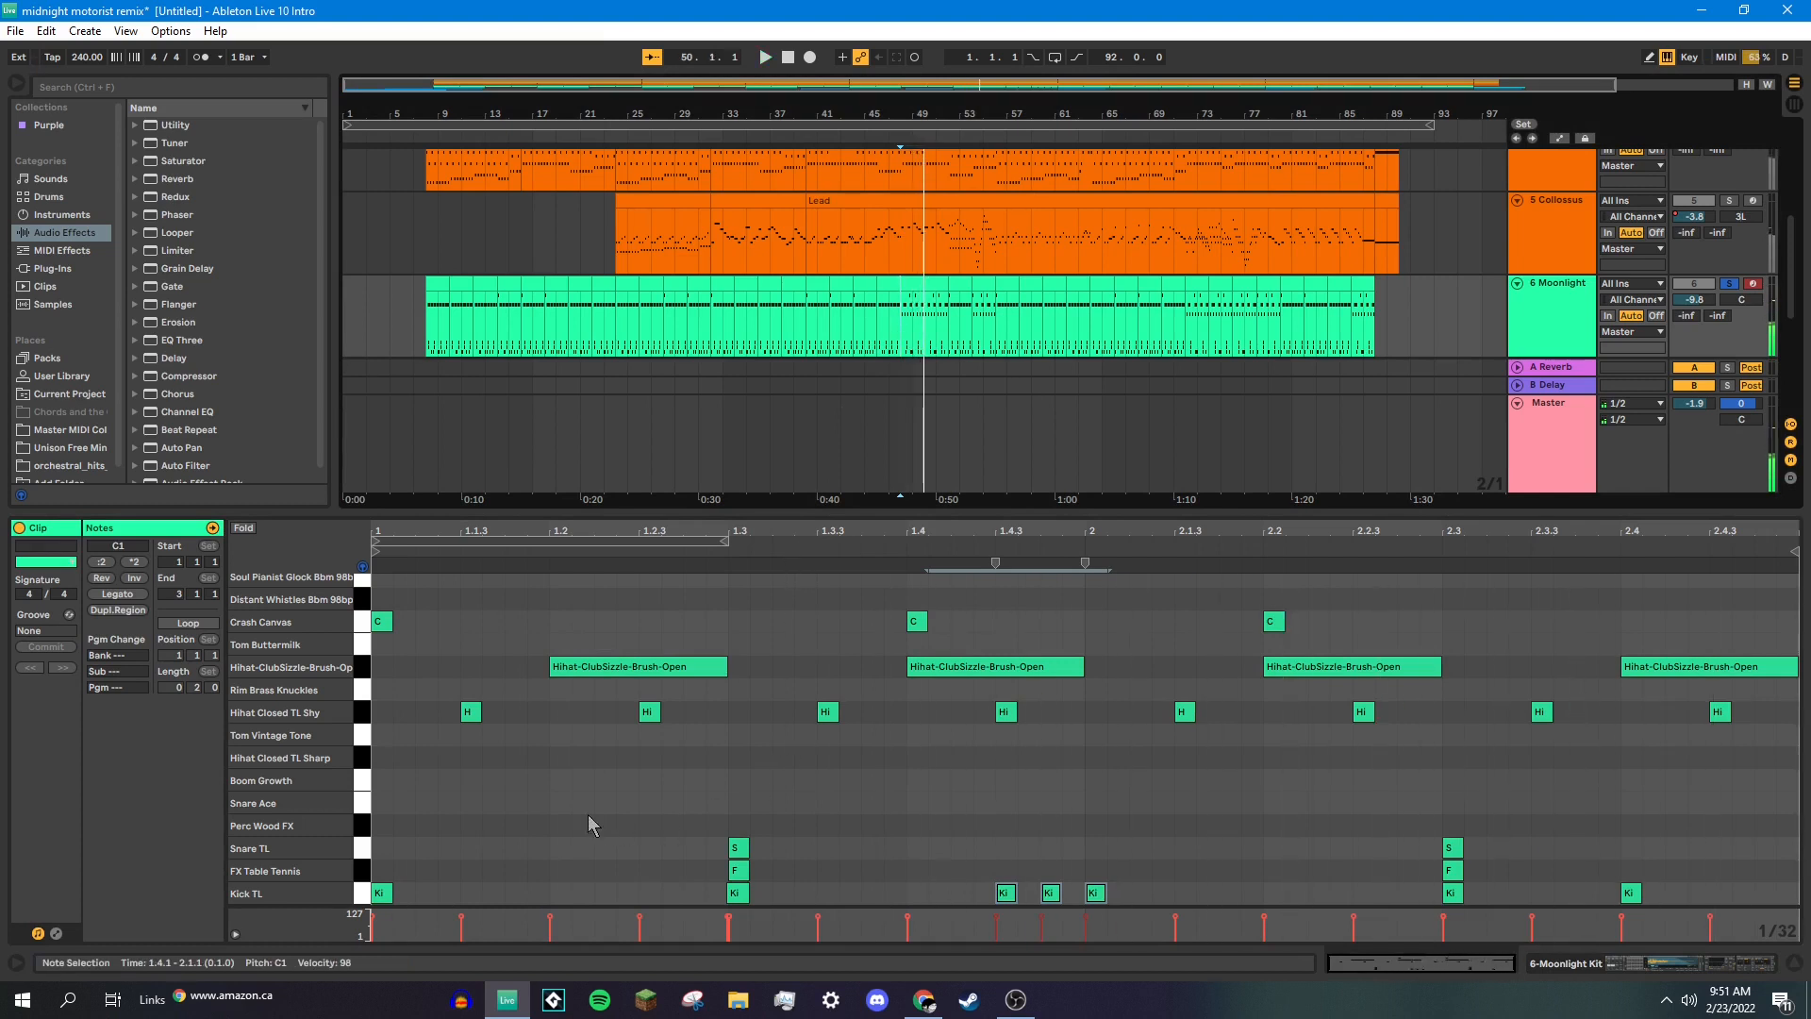
# Examine the clip's first closed hi-hat and open hi-hat notes, and close the clip's note view.
pyautogui.scroll(1, 839, 722)
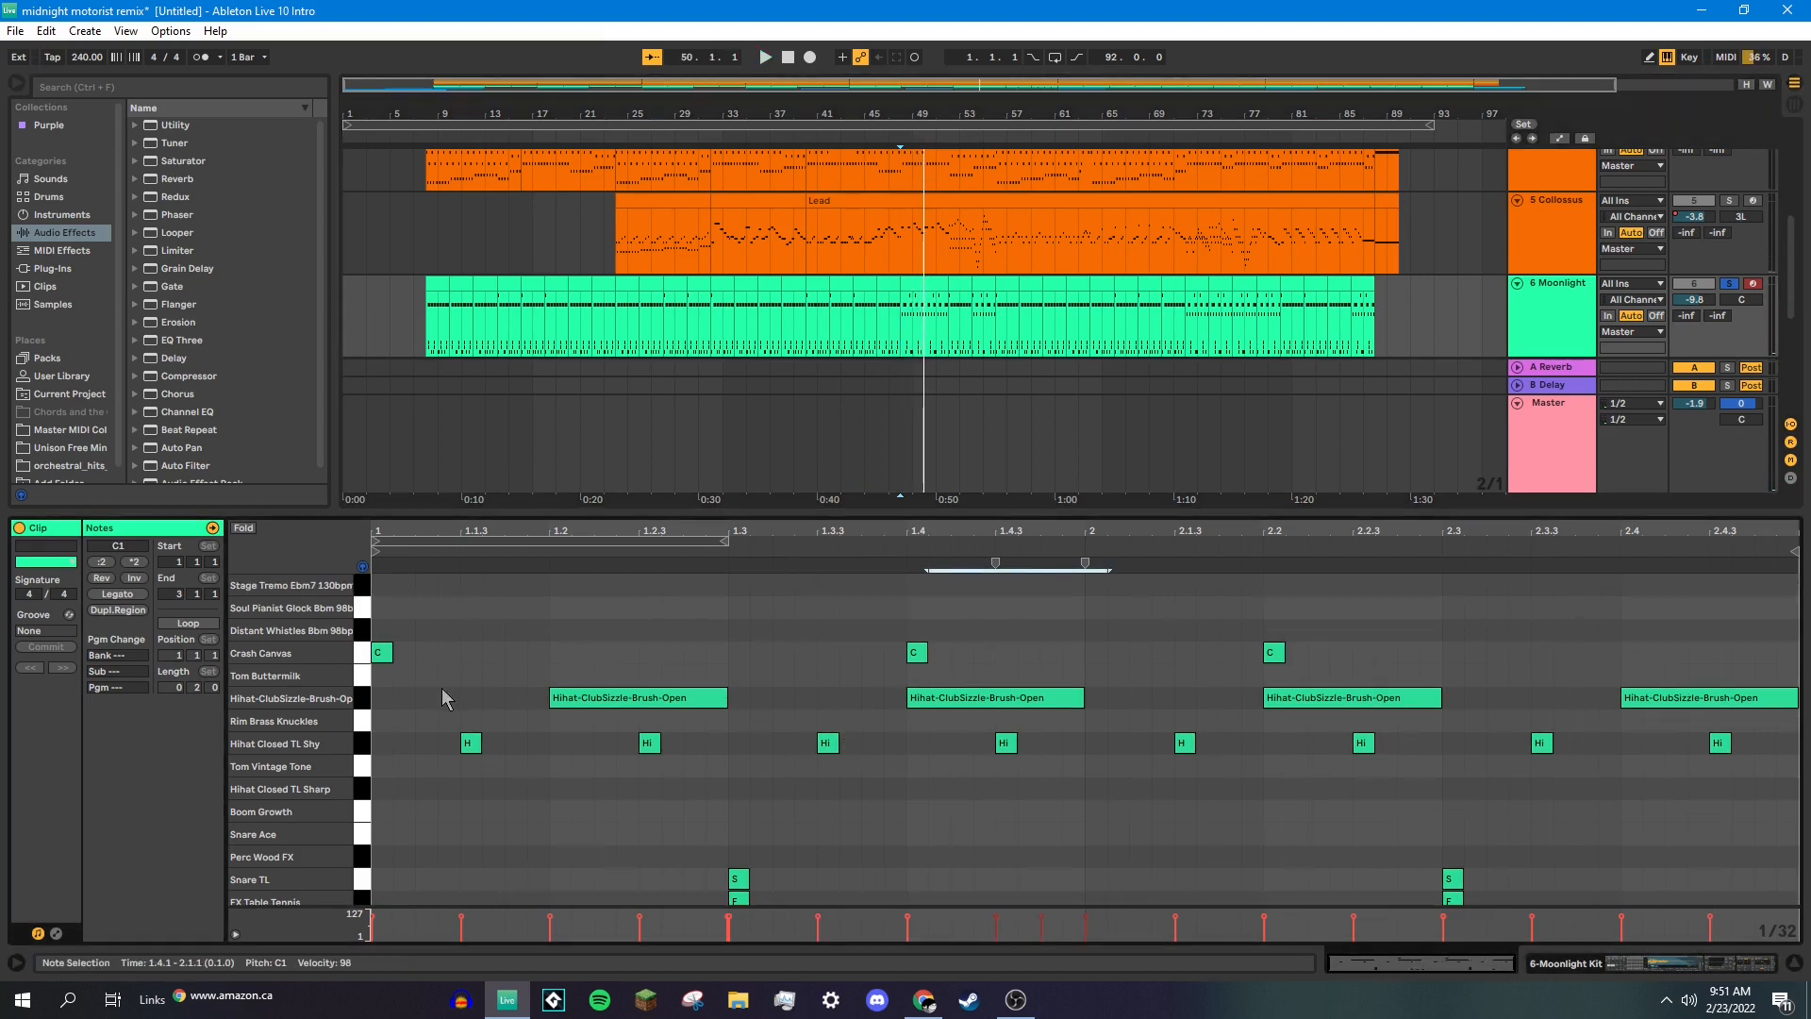
pyautogui.moveTo(460, 696); pyautogui.dragTo(468, 750)
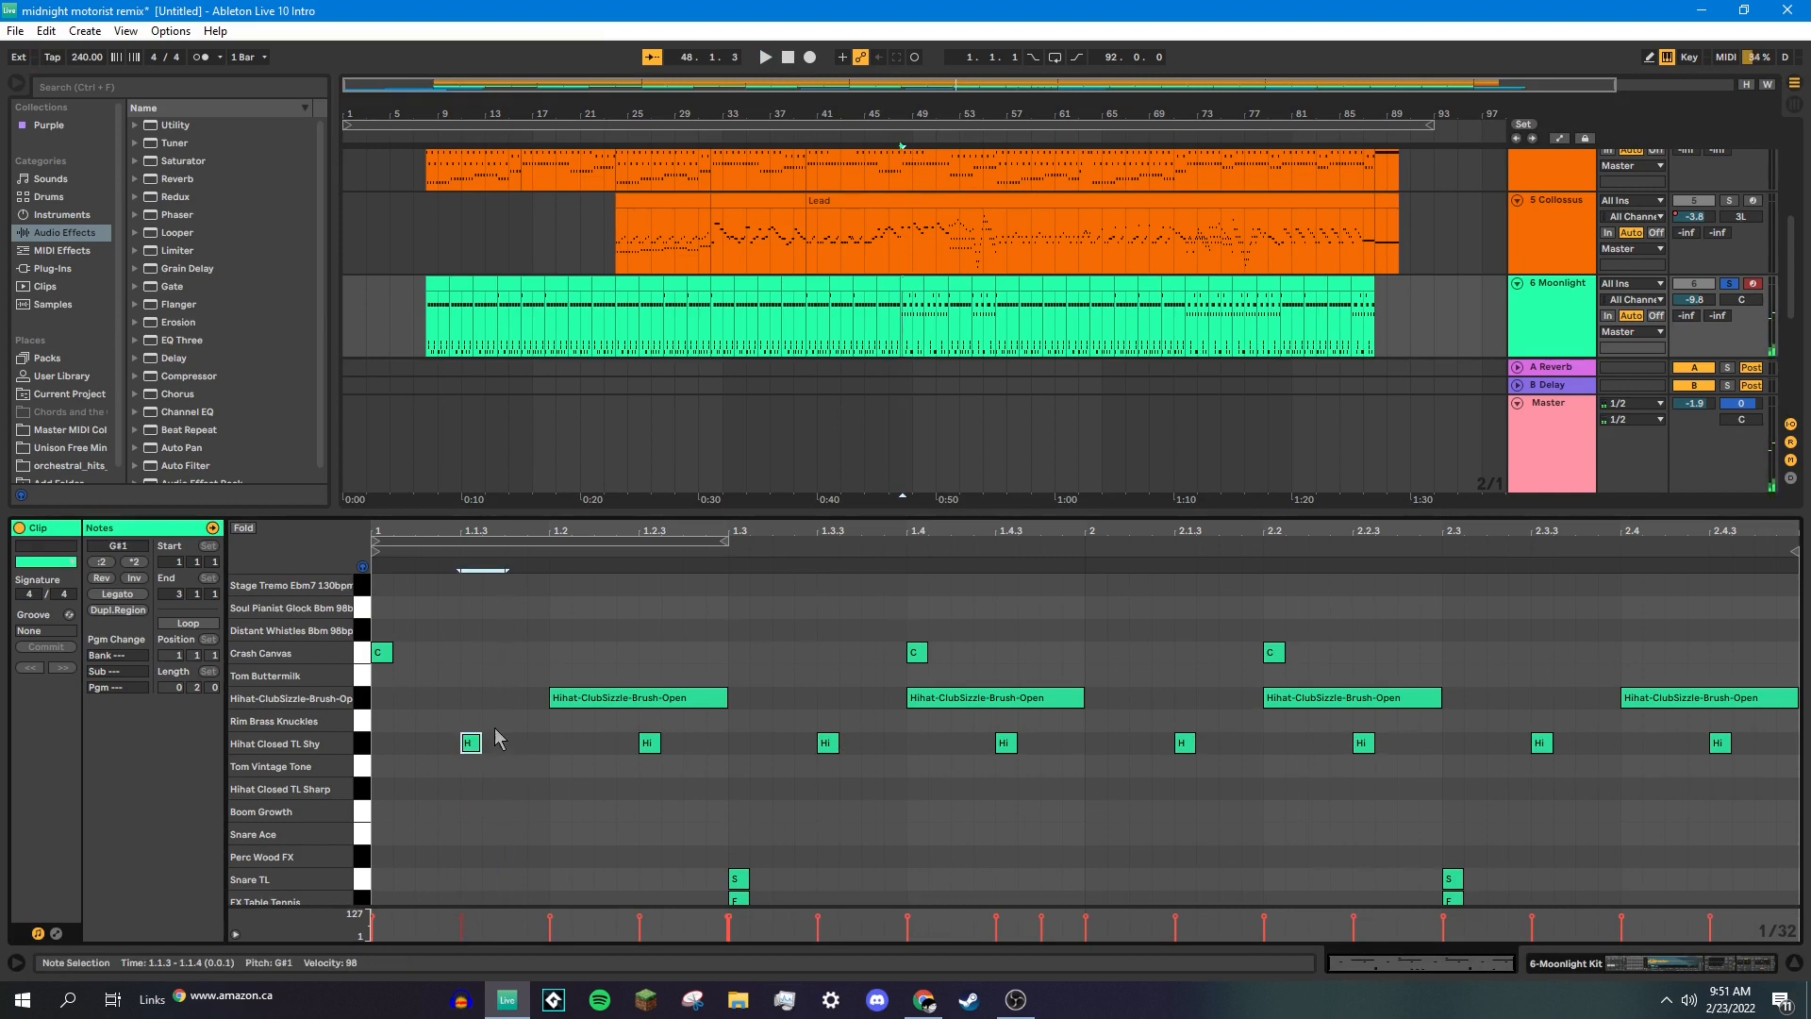
pyautogui.moveTo(484, 661); pyautogui.dragTo(474, 811)
pyautogui.moveTo(547, 633); pyautogui.dragTo(581, 737)
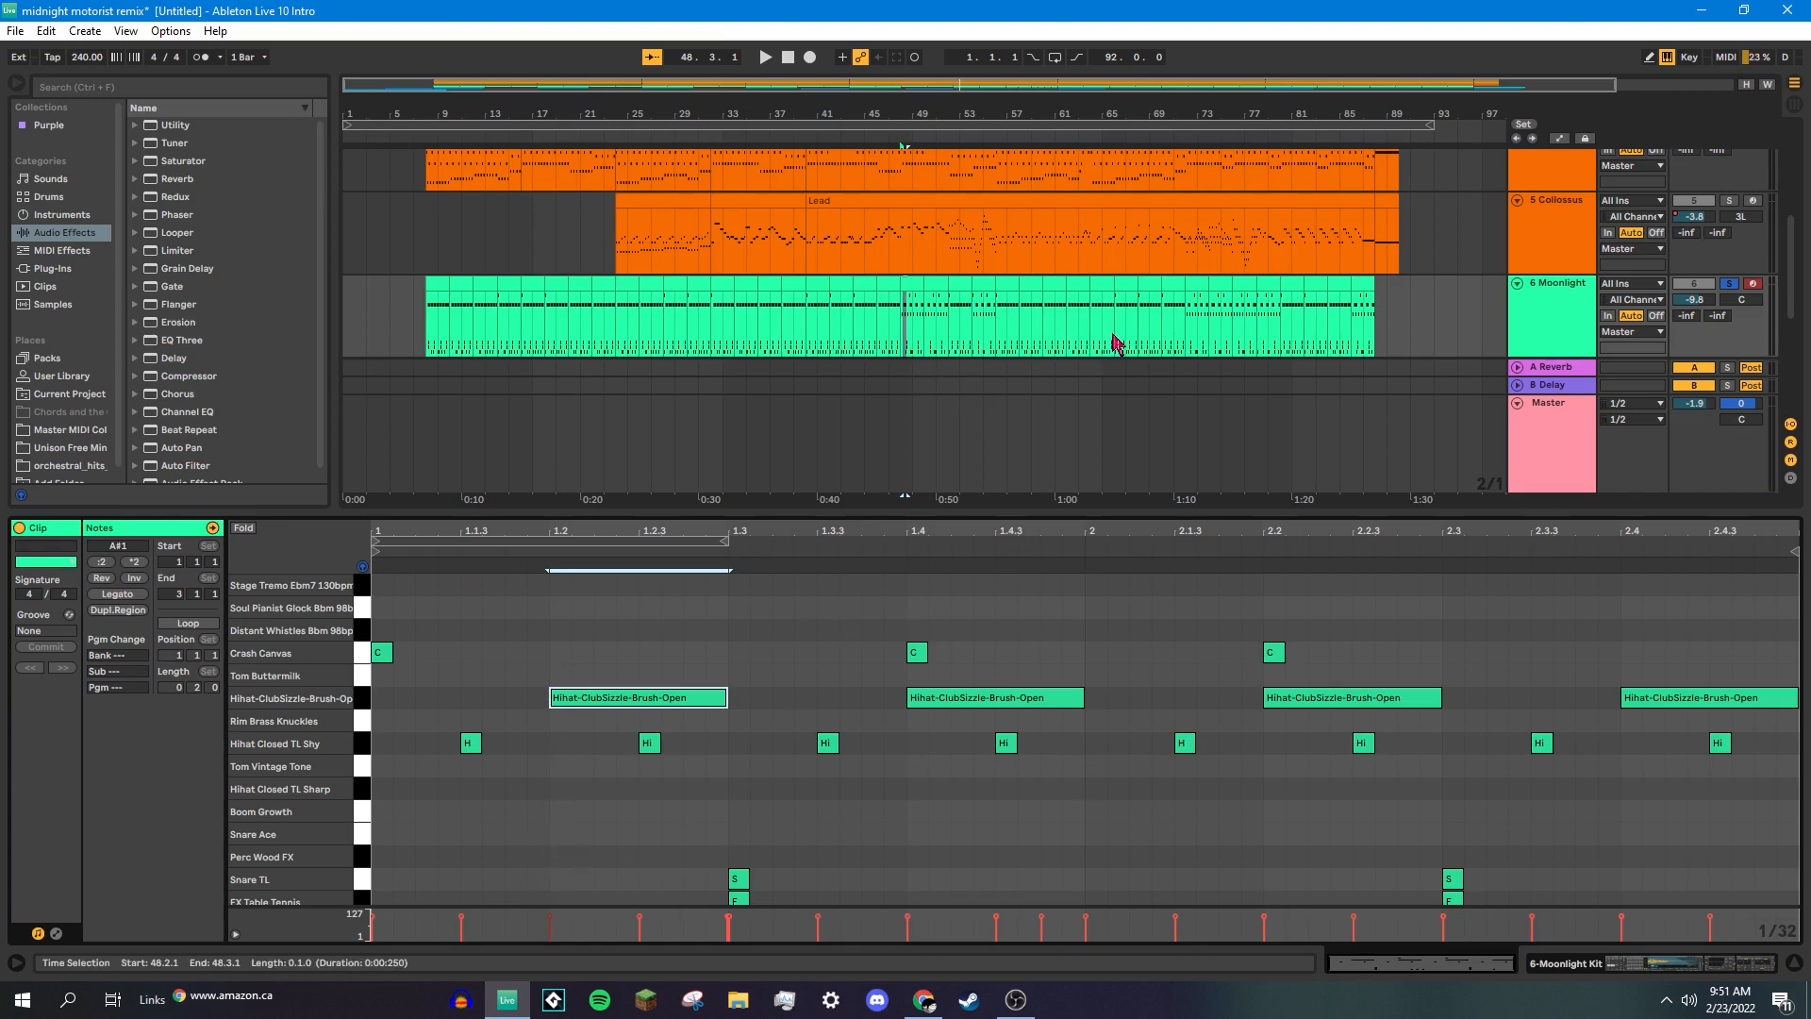
pyautogui.click(1794, 964)
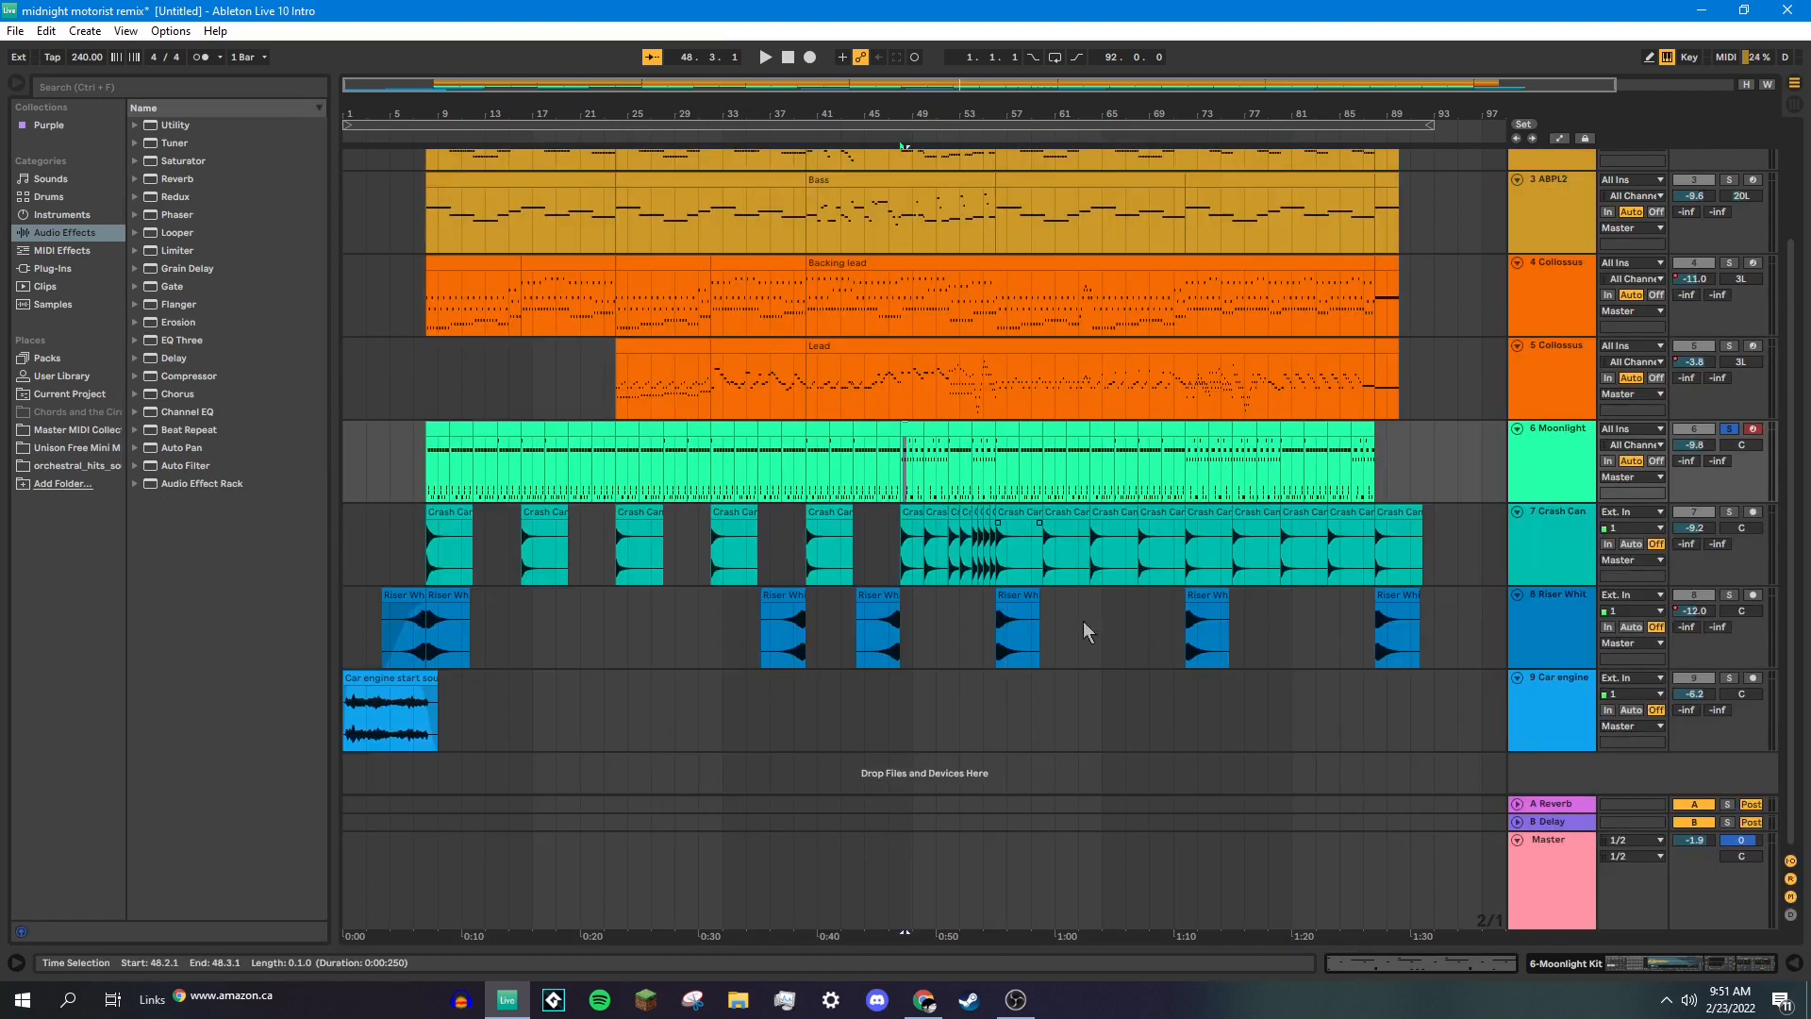
# Move the drum clip at bar 48 one bar earlier and undo the move.
pyautogui.moveTo(906, 427); pyautogui.dragTo(915, 437)
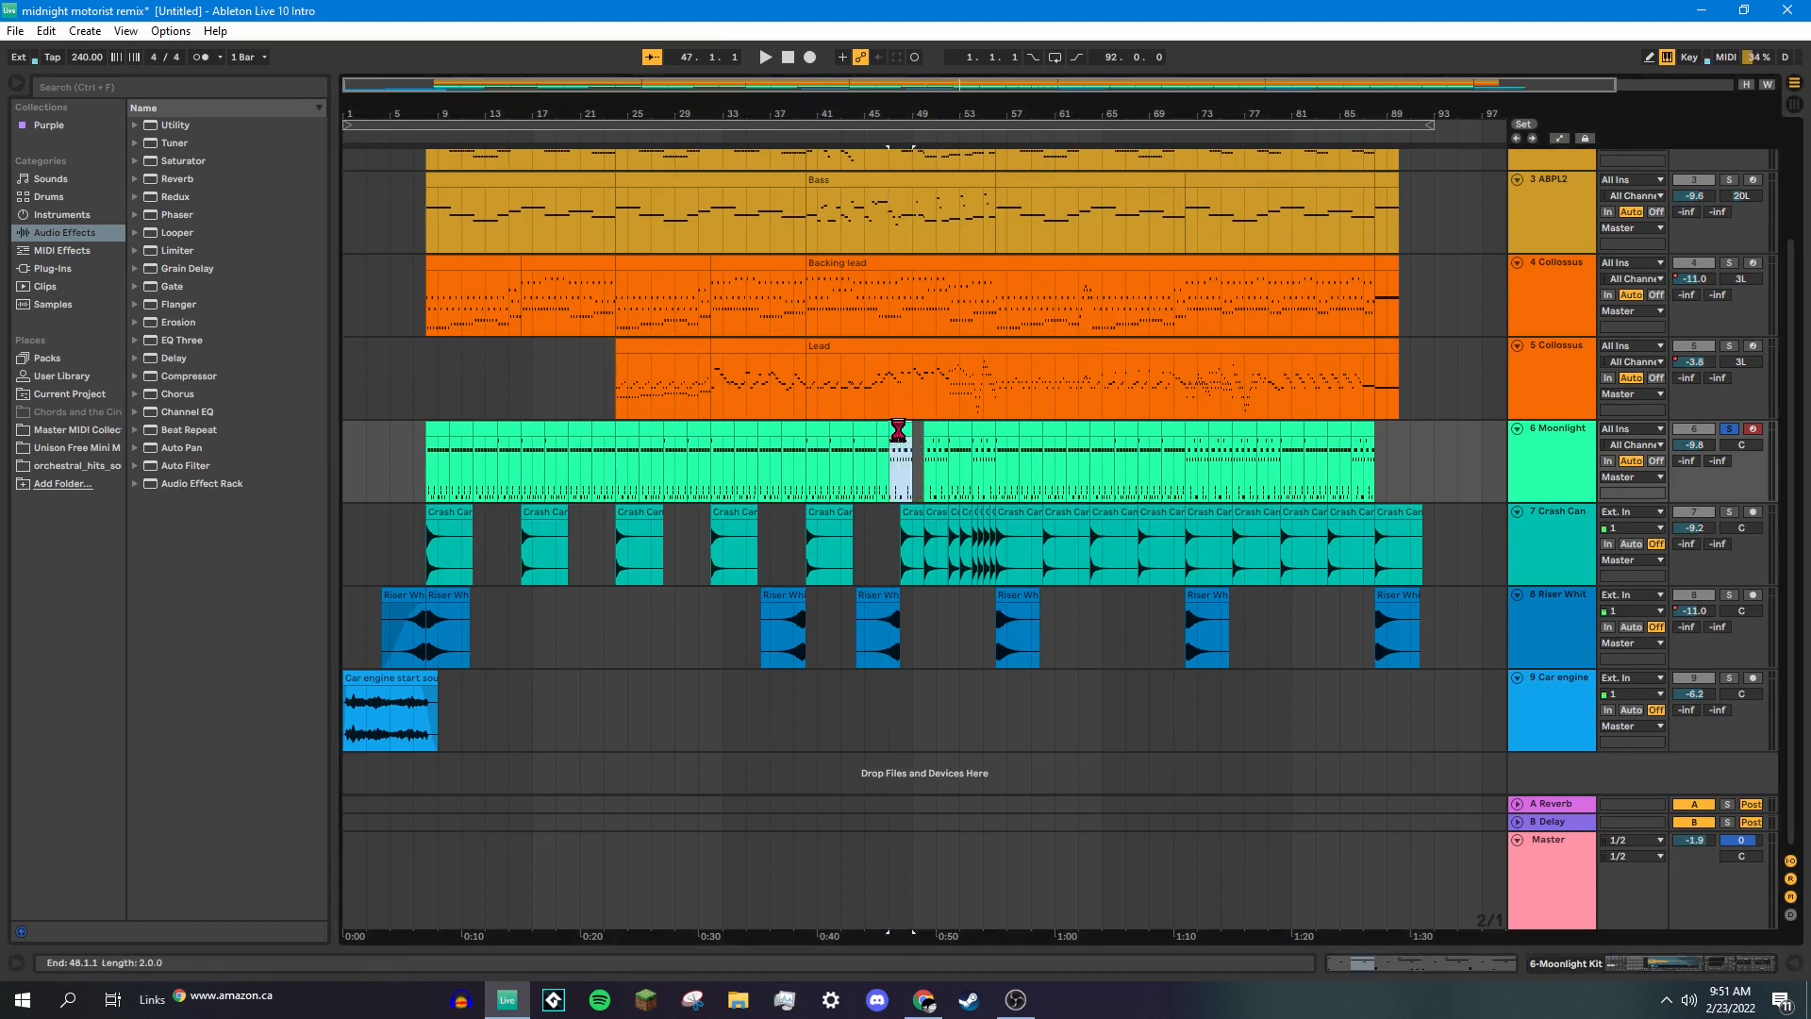
pyautogui.hotkey('ctrl', 'z')
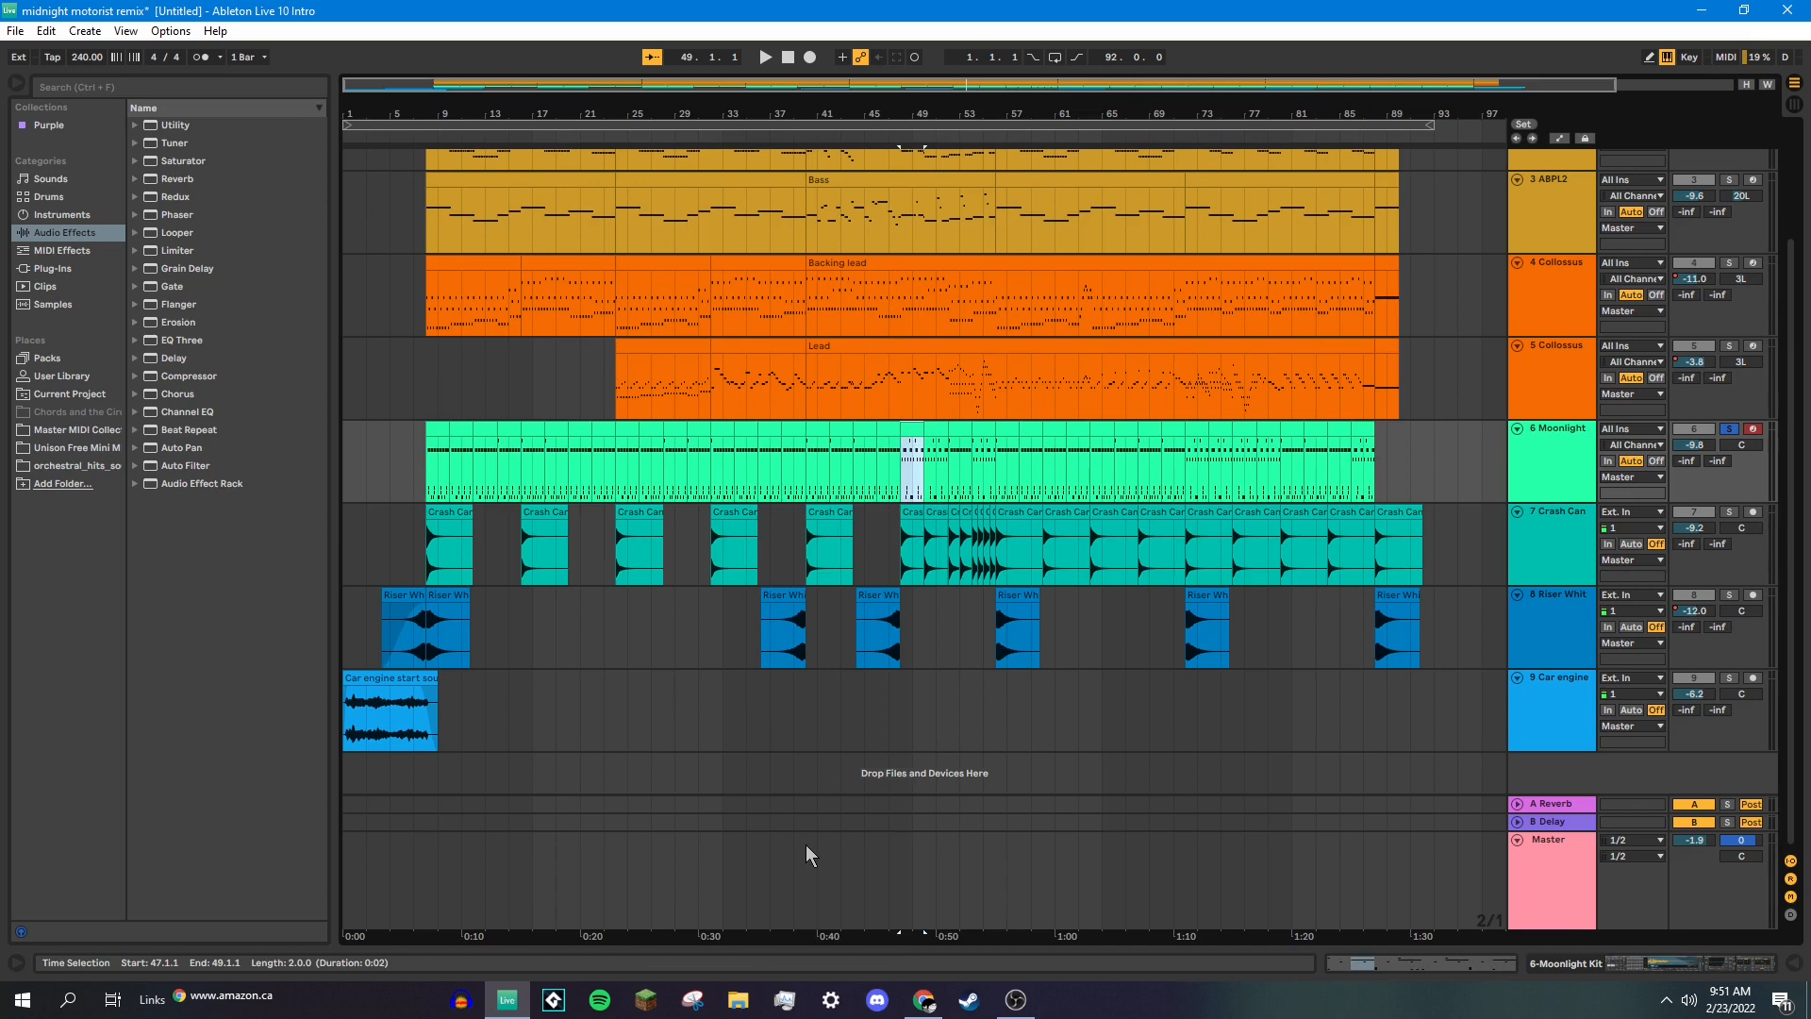
# Solo the Crash Canvas track instead of the drums and play it from bar 8.
pyautogui.scroll(2, 840, 679)
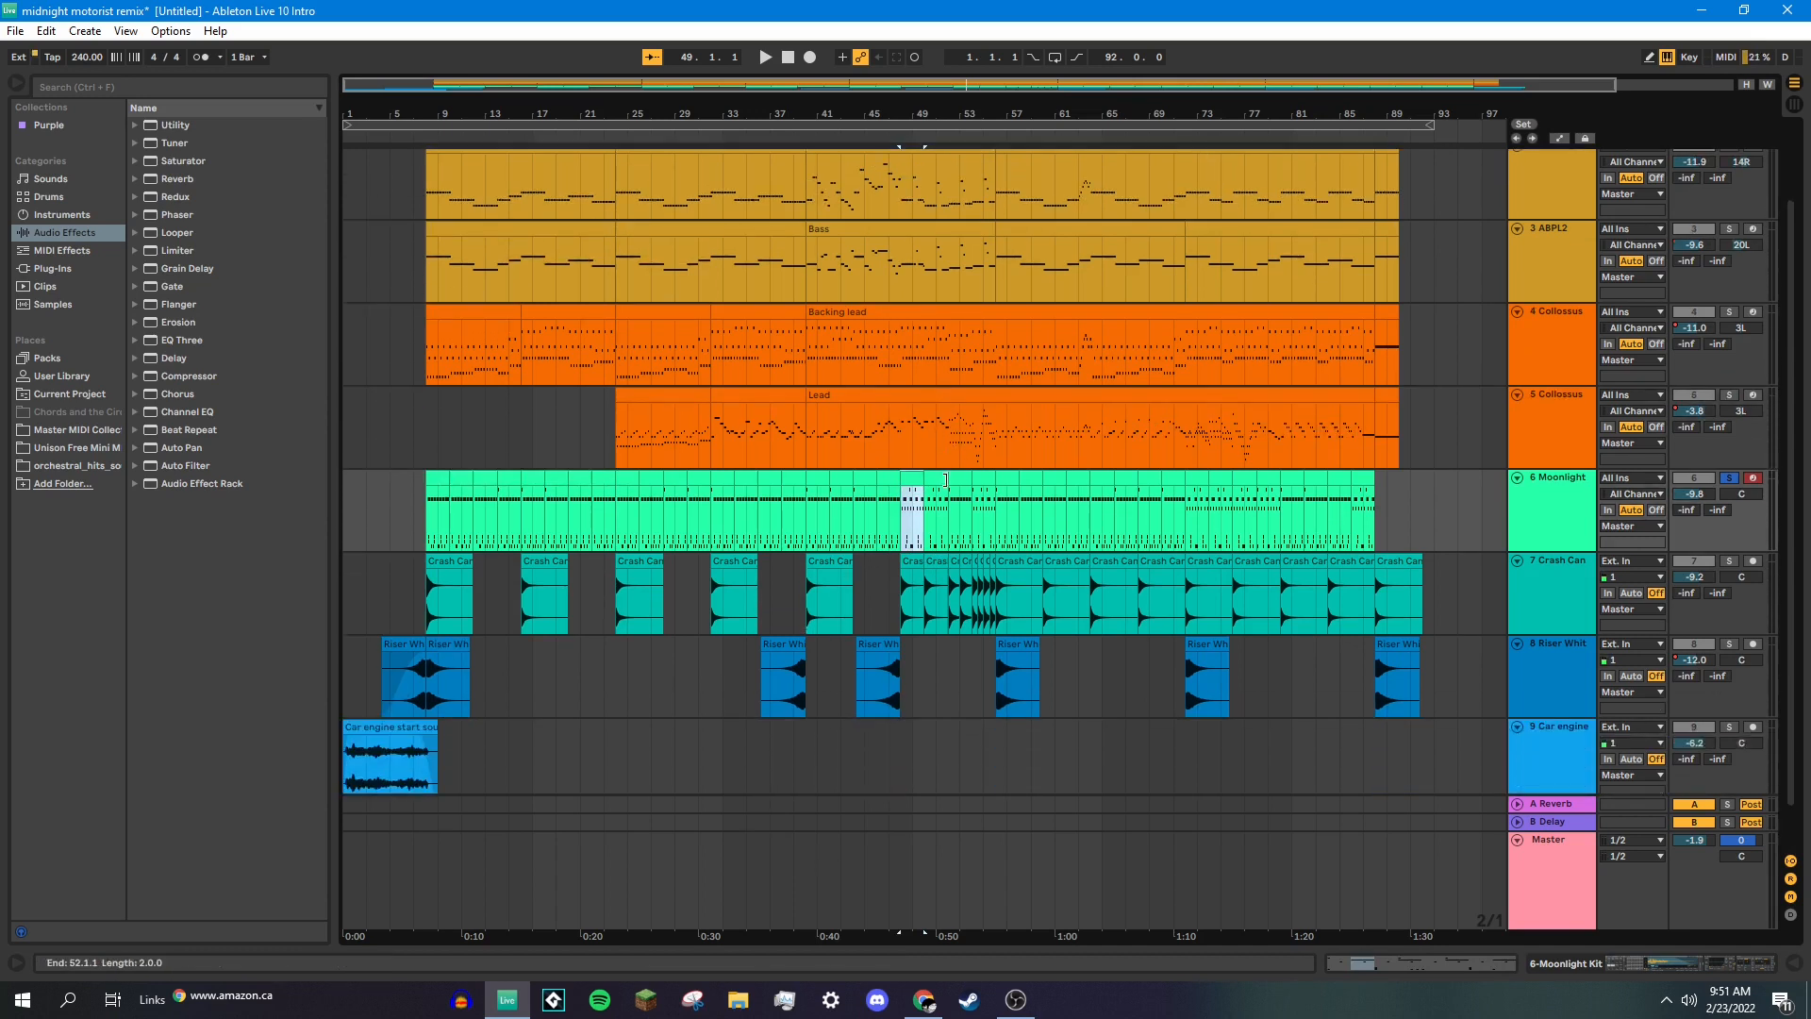
pyautogui.scroll(-1, 1038, 509)
pyautogui.click(1729, 523)
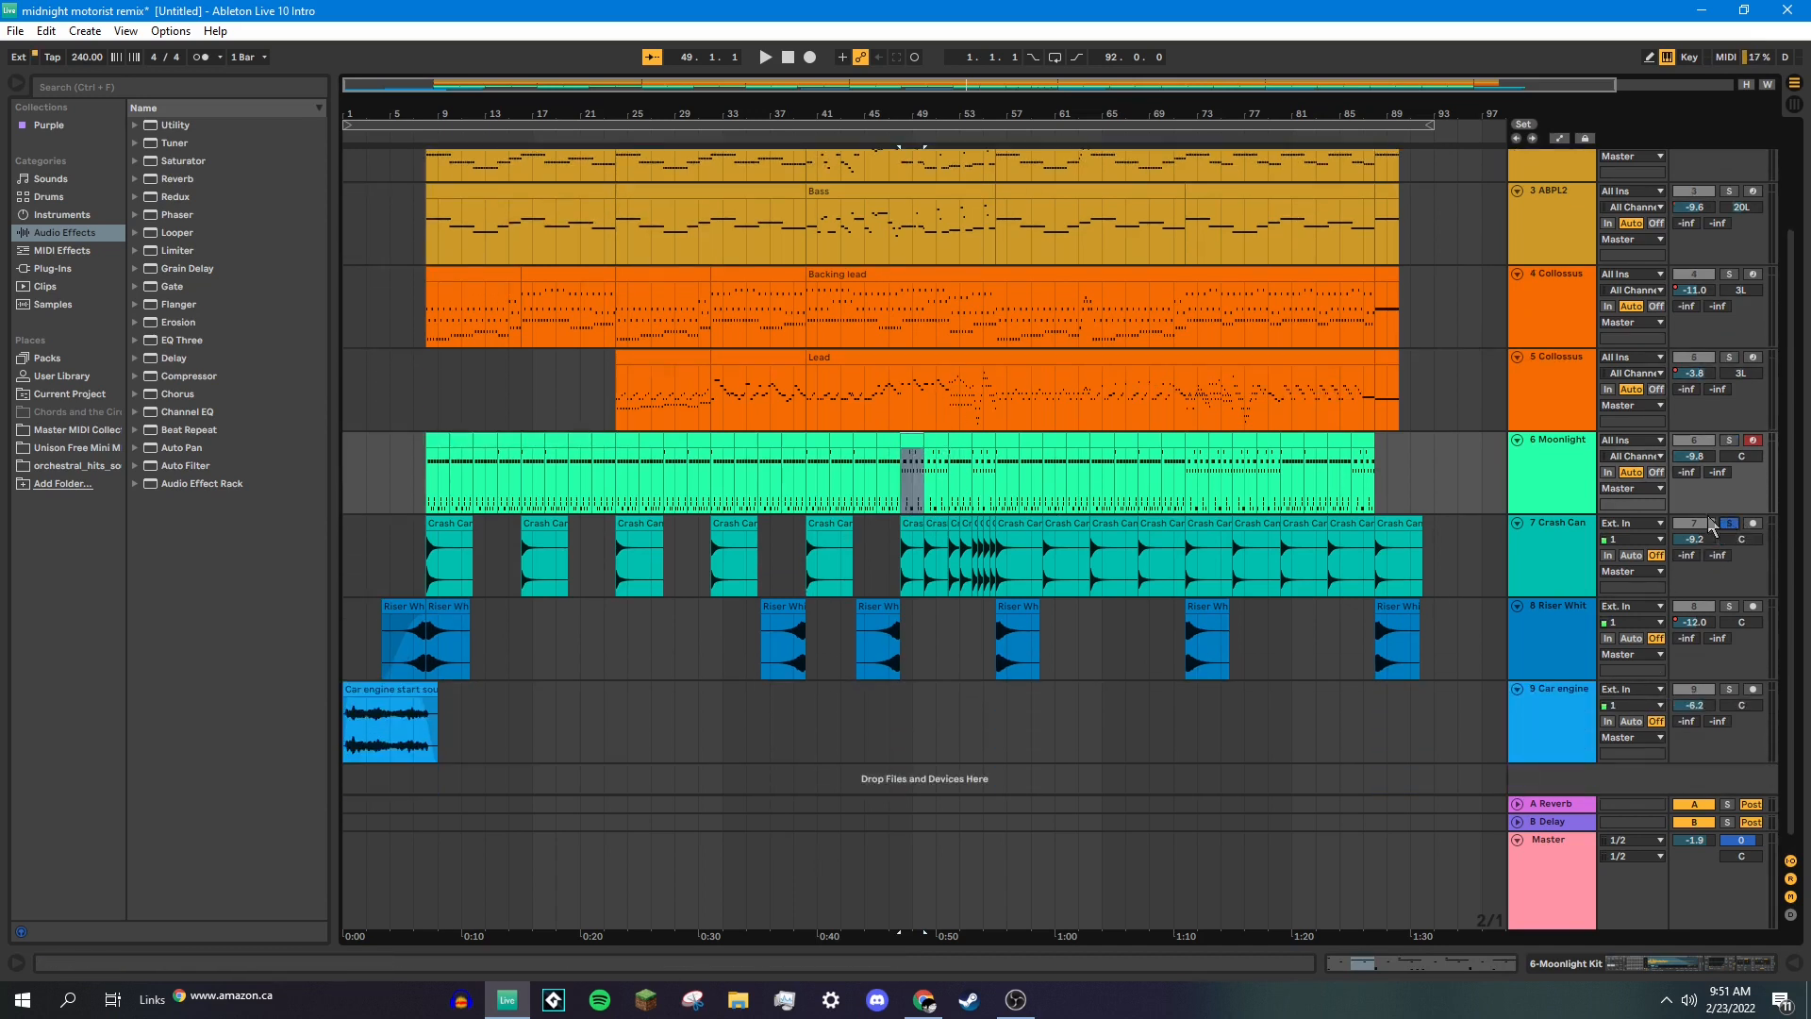
pyautogui.click(429, 571)
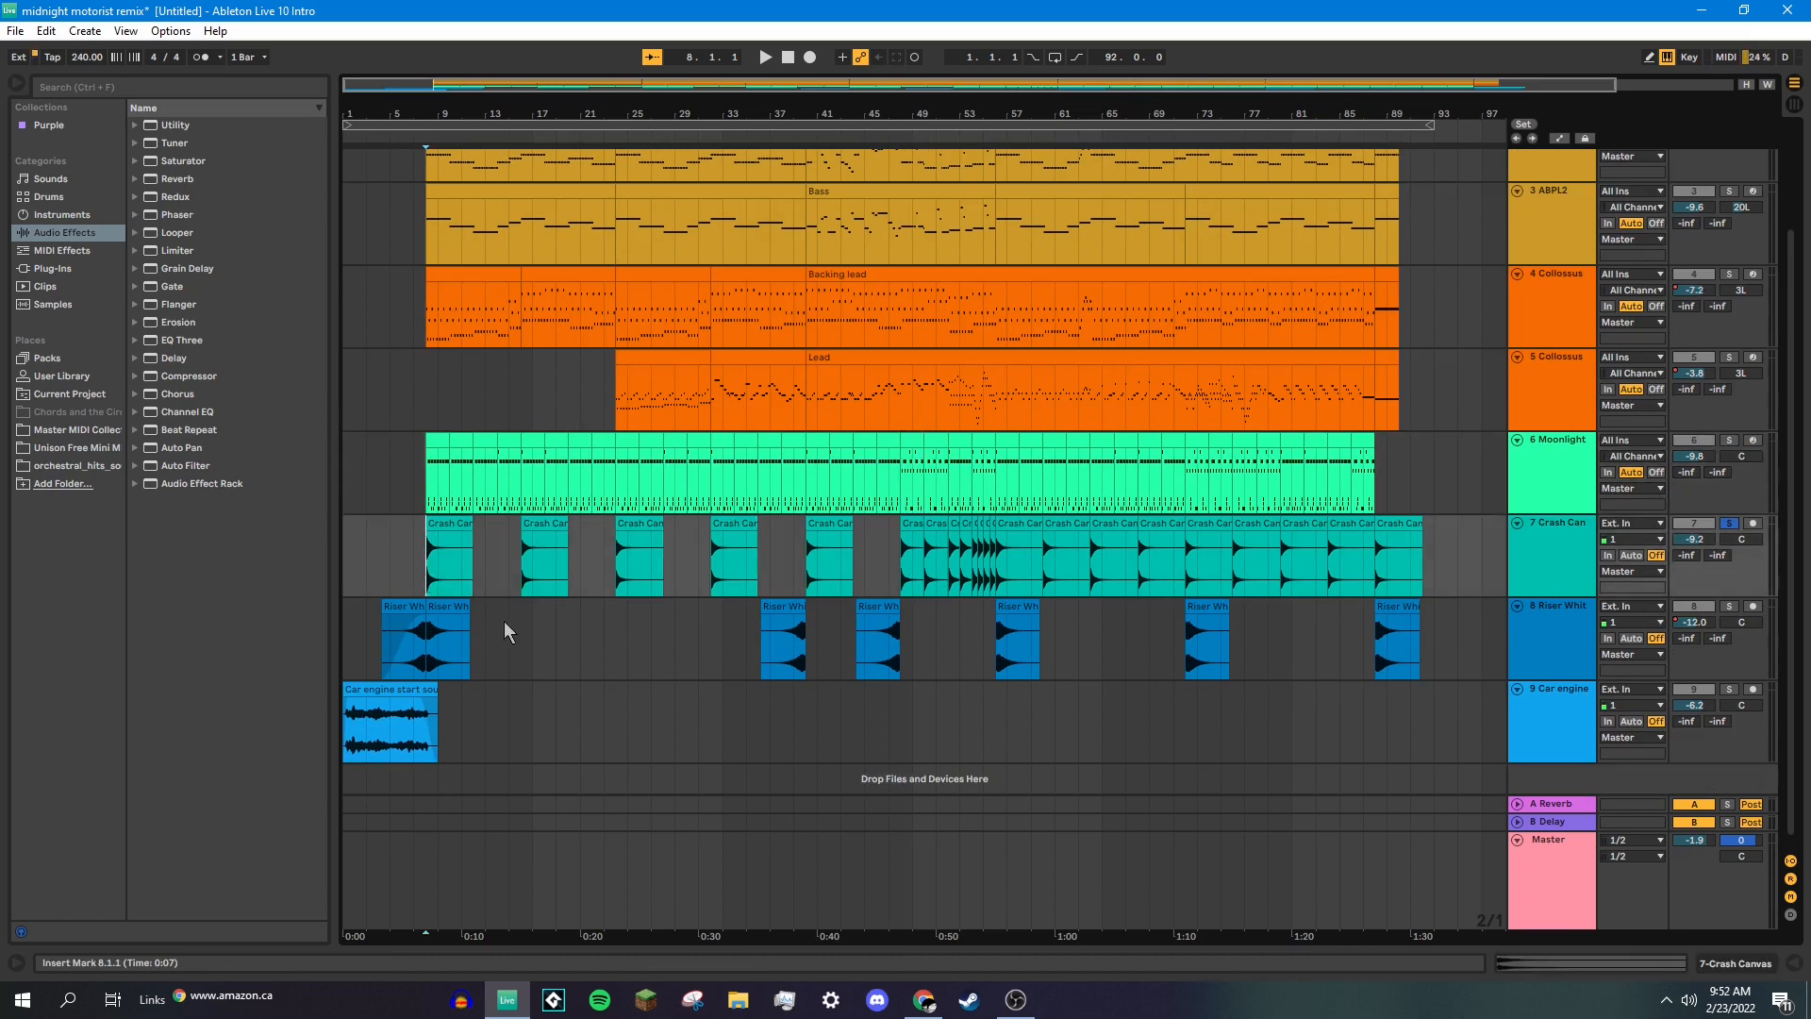
pyautogui.press('space')
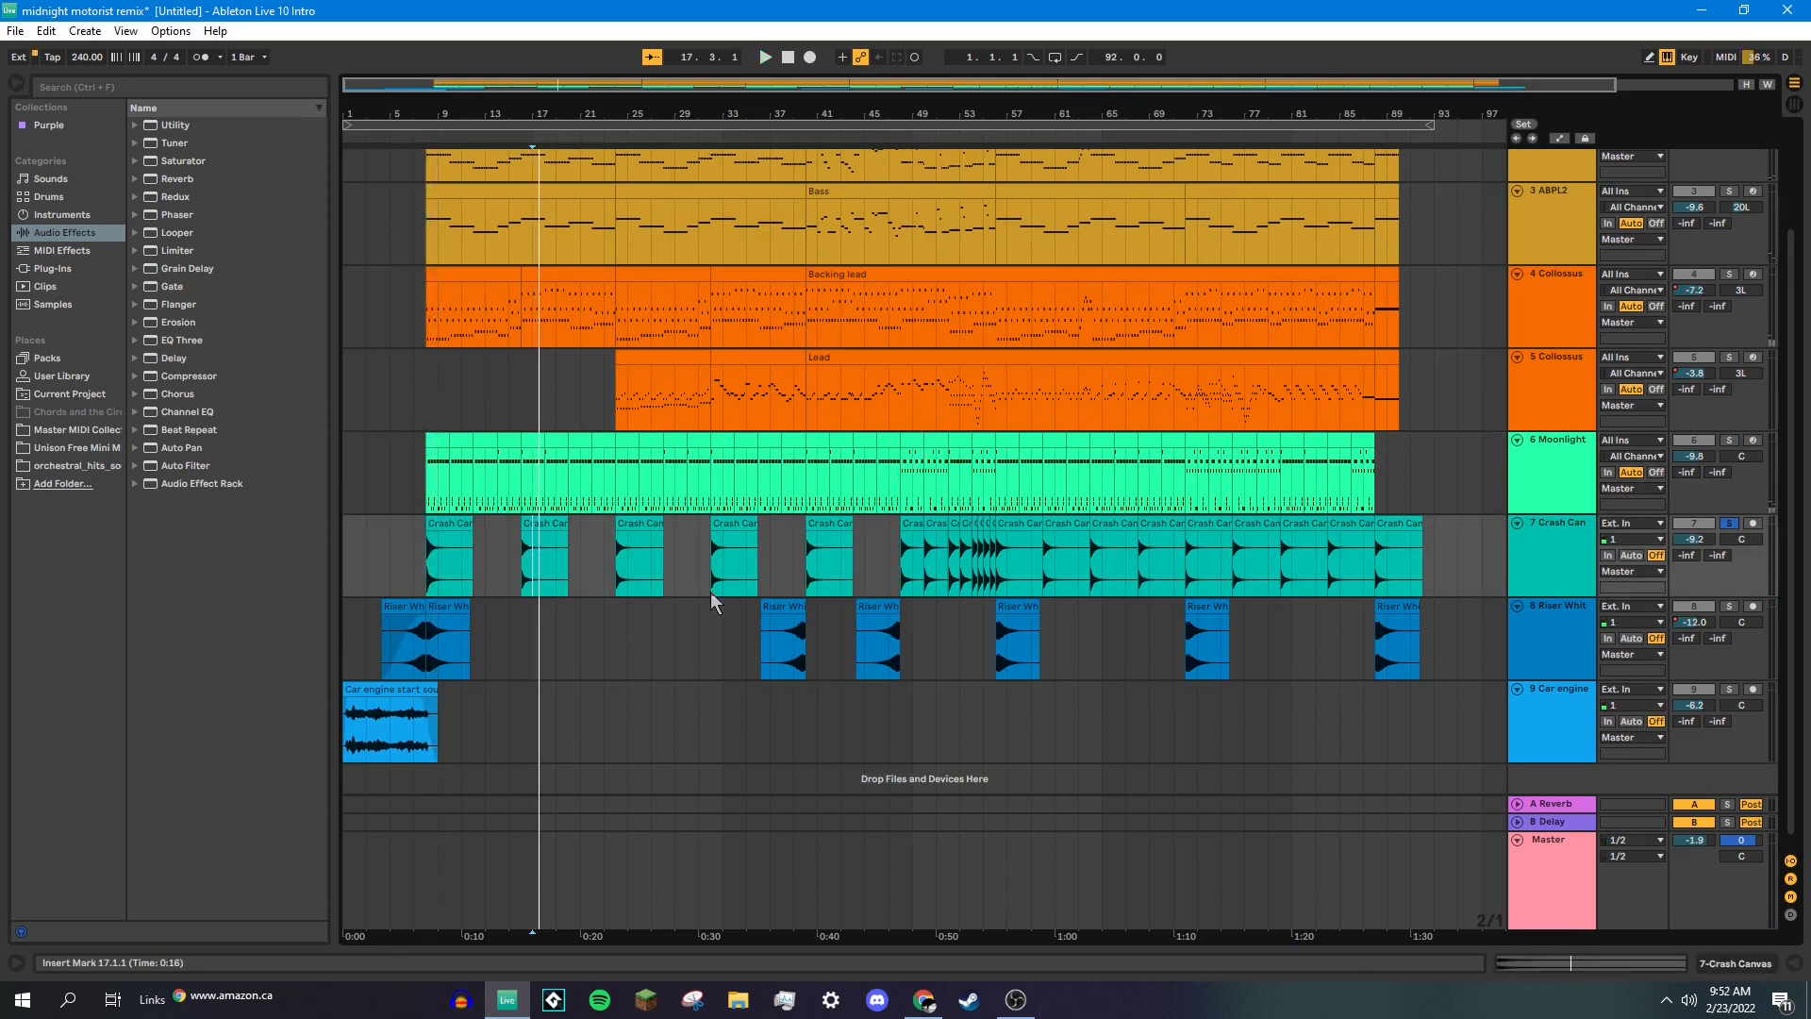
# Play the crash track from bar 48 through its run of shortening crashes, and stop the playback.
pyautogui.click(902, 563)
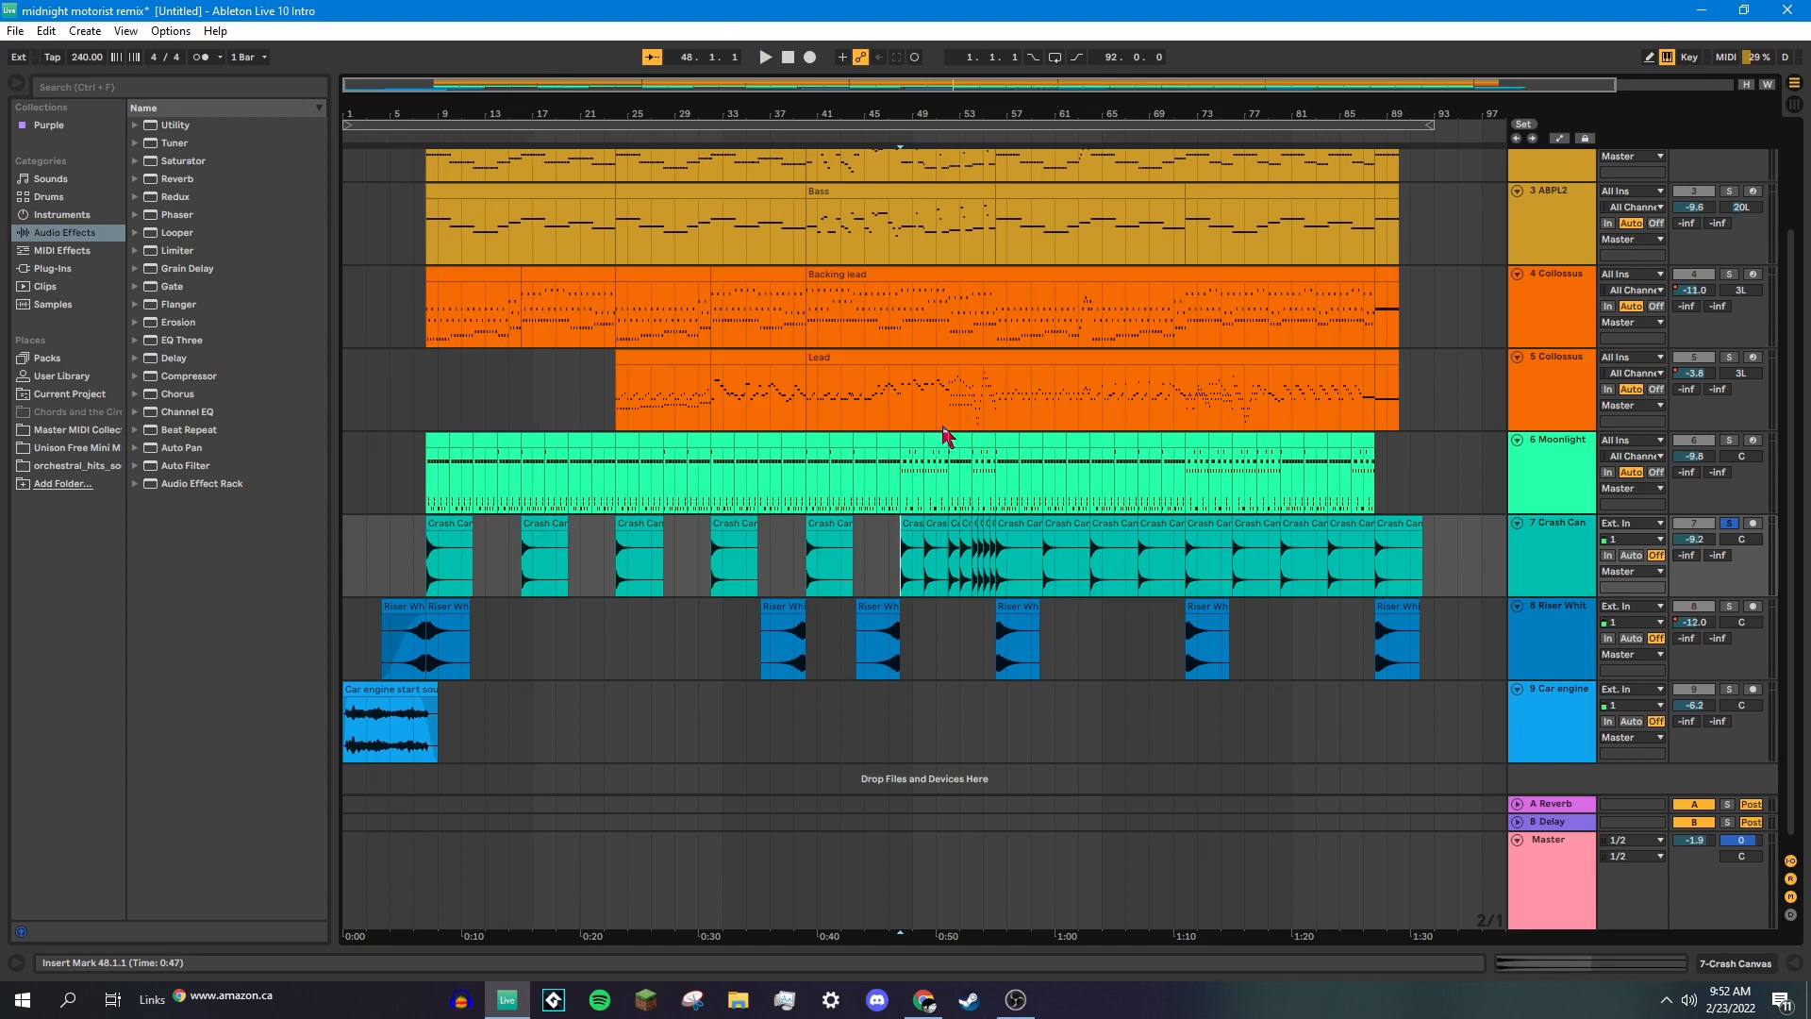
pyautogui.press('space')
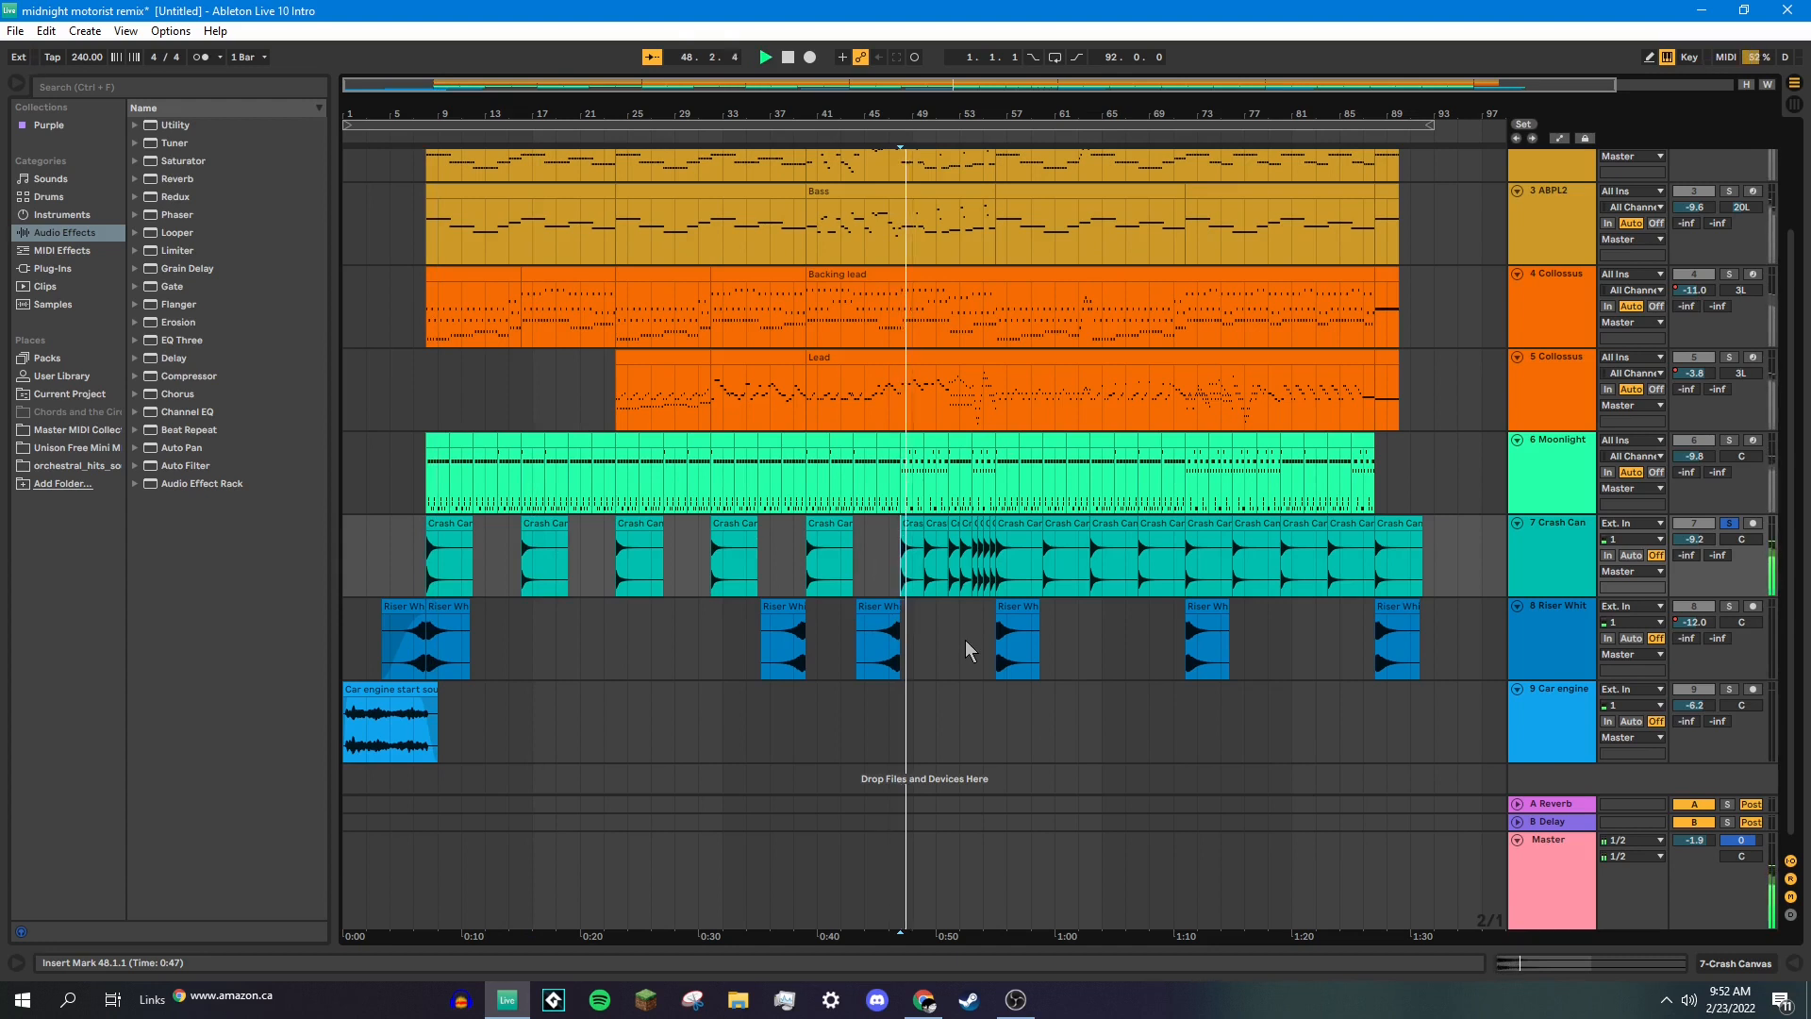
pyautogui.click(1021, 638)
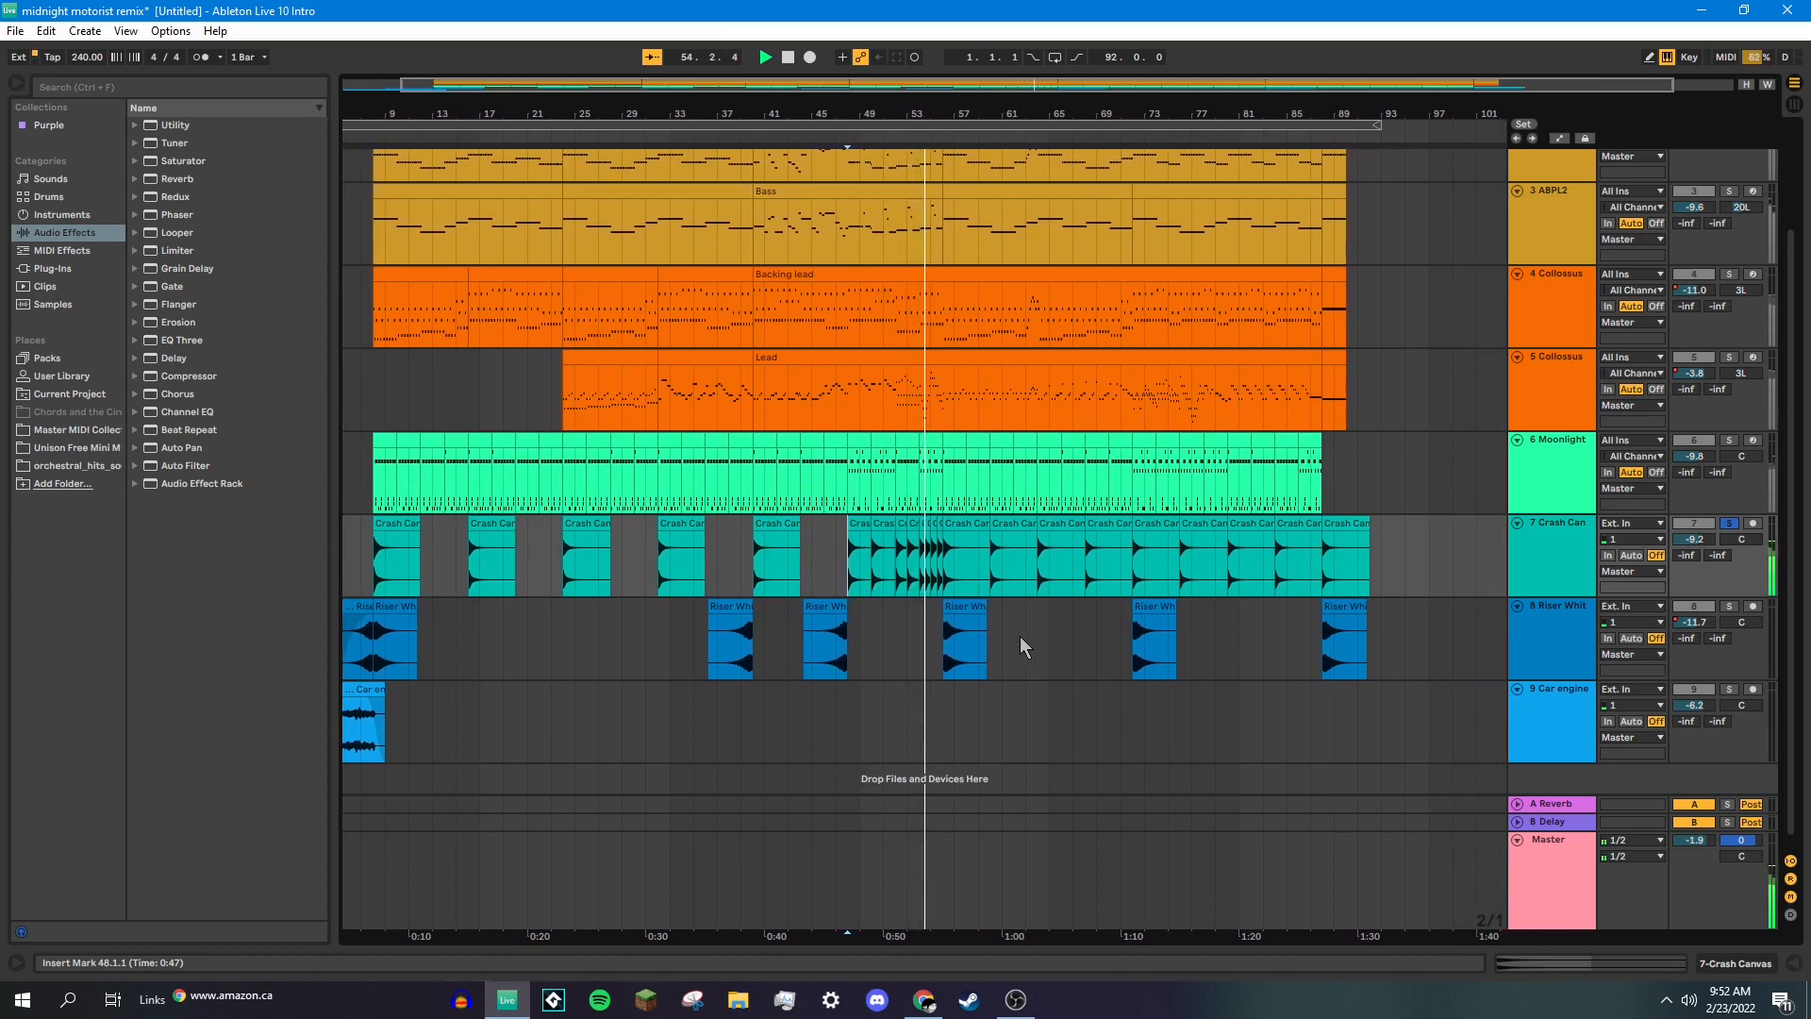
pyautogui.press('space')
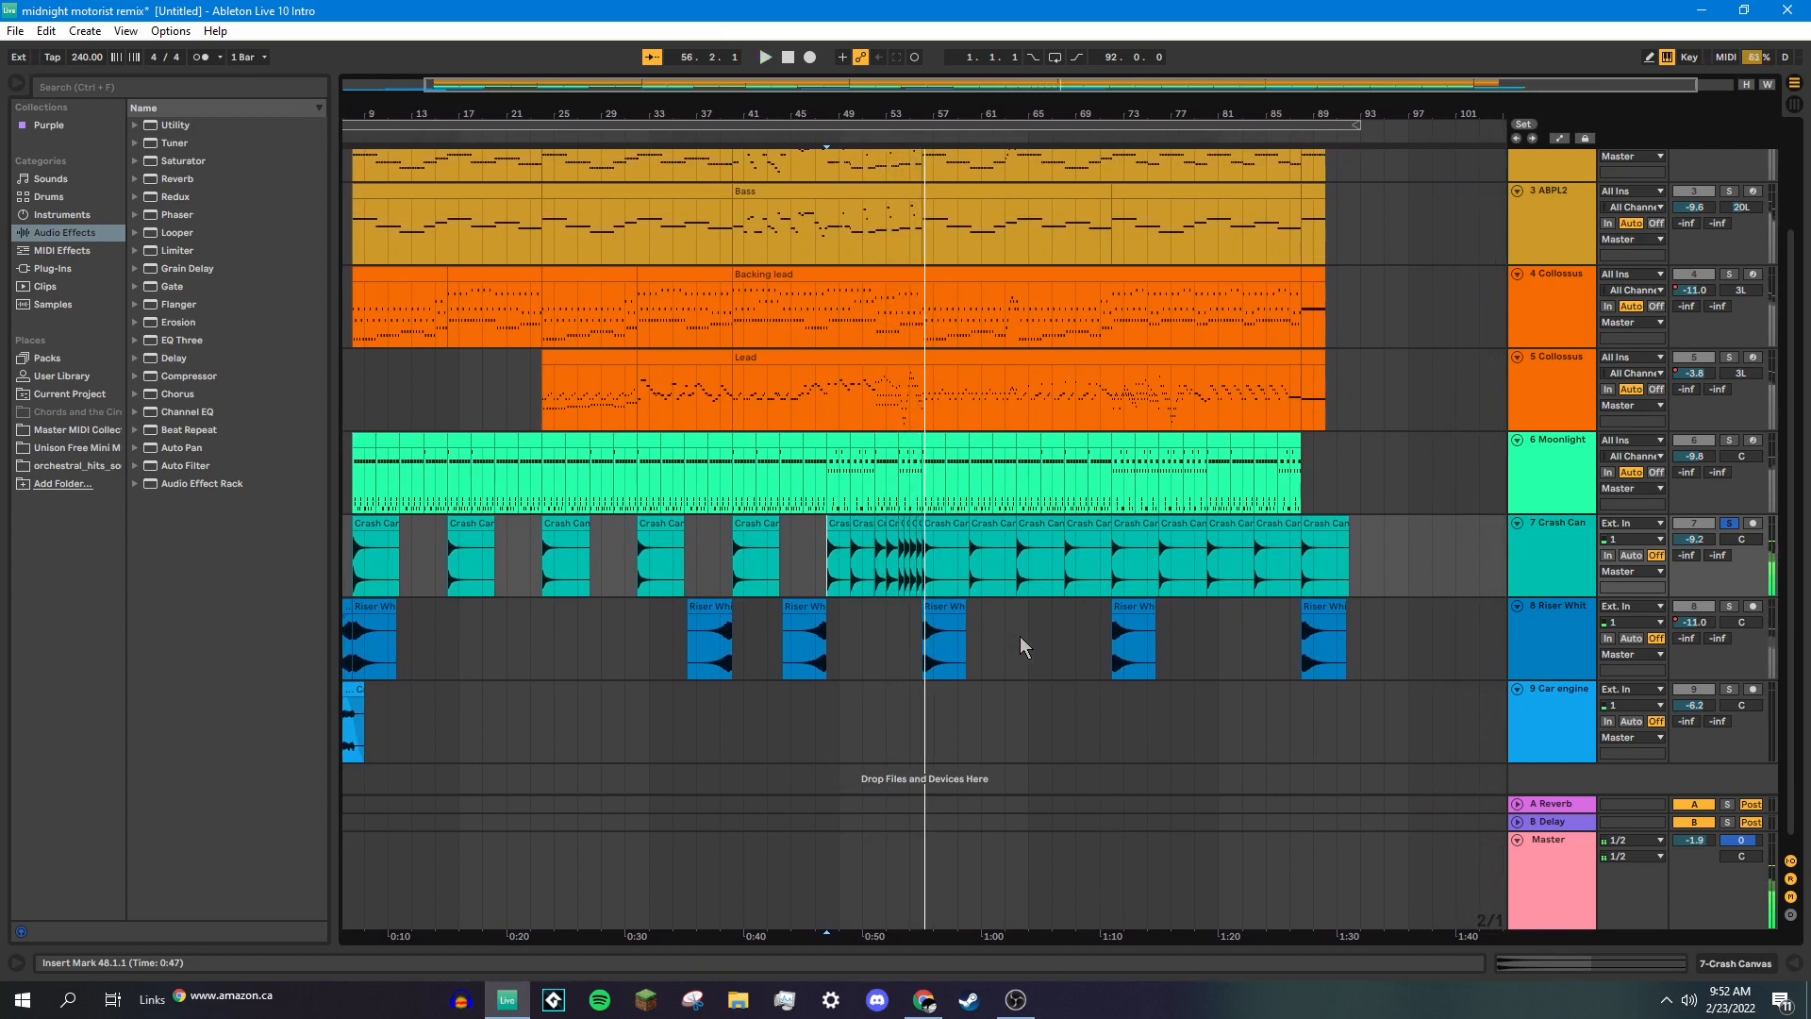
# Solo the Riser White track instead of the crash track and play it from its first clip.
pyautogui.click(1730, 607)
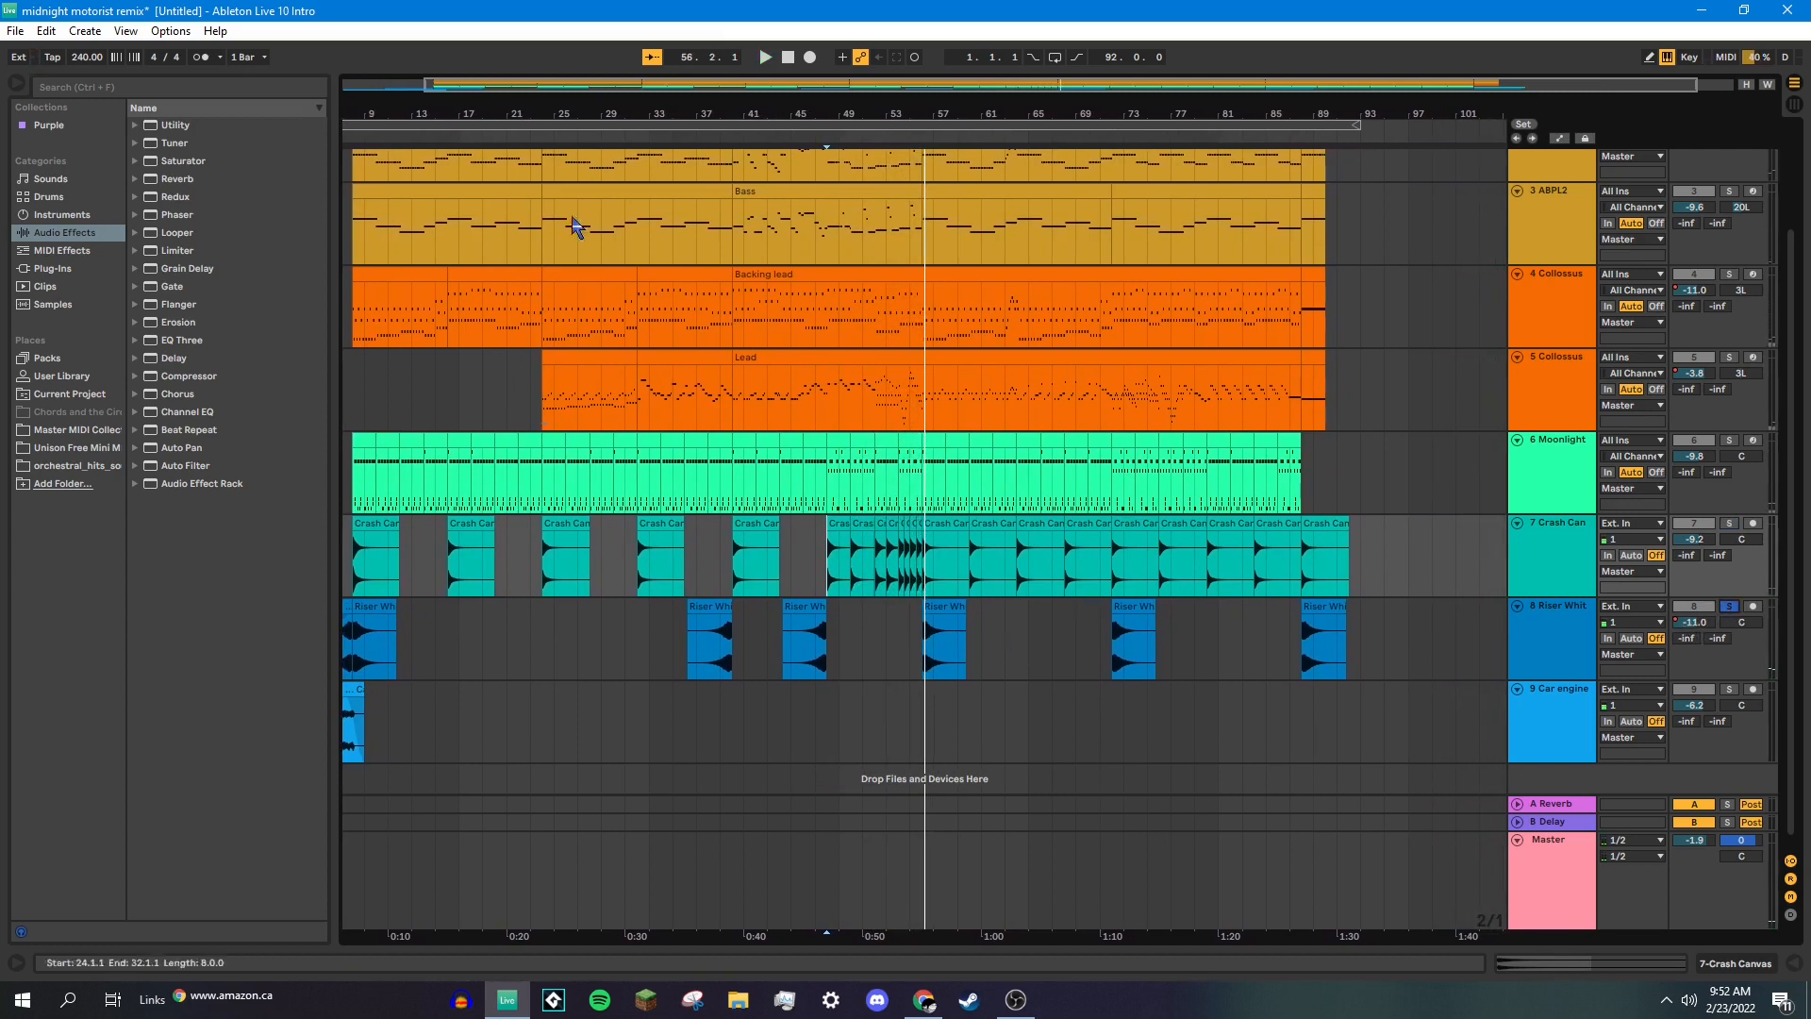
pyautogui.moveTo(500, 86); pyautogui.dragTo(417, 92)
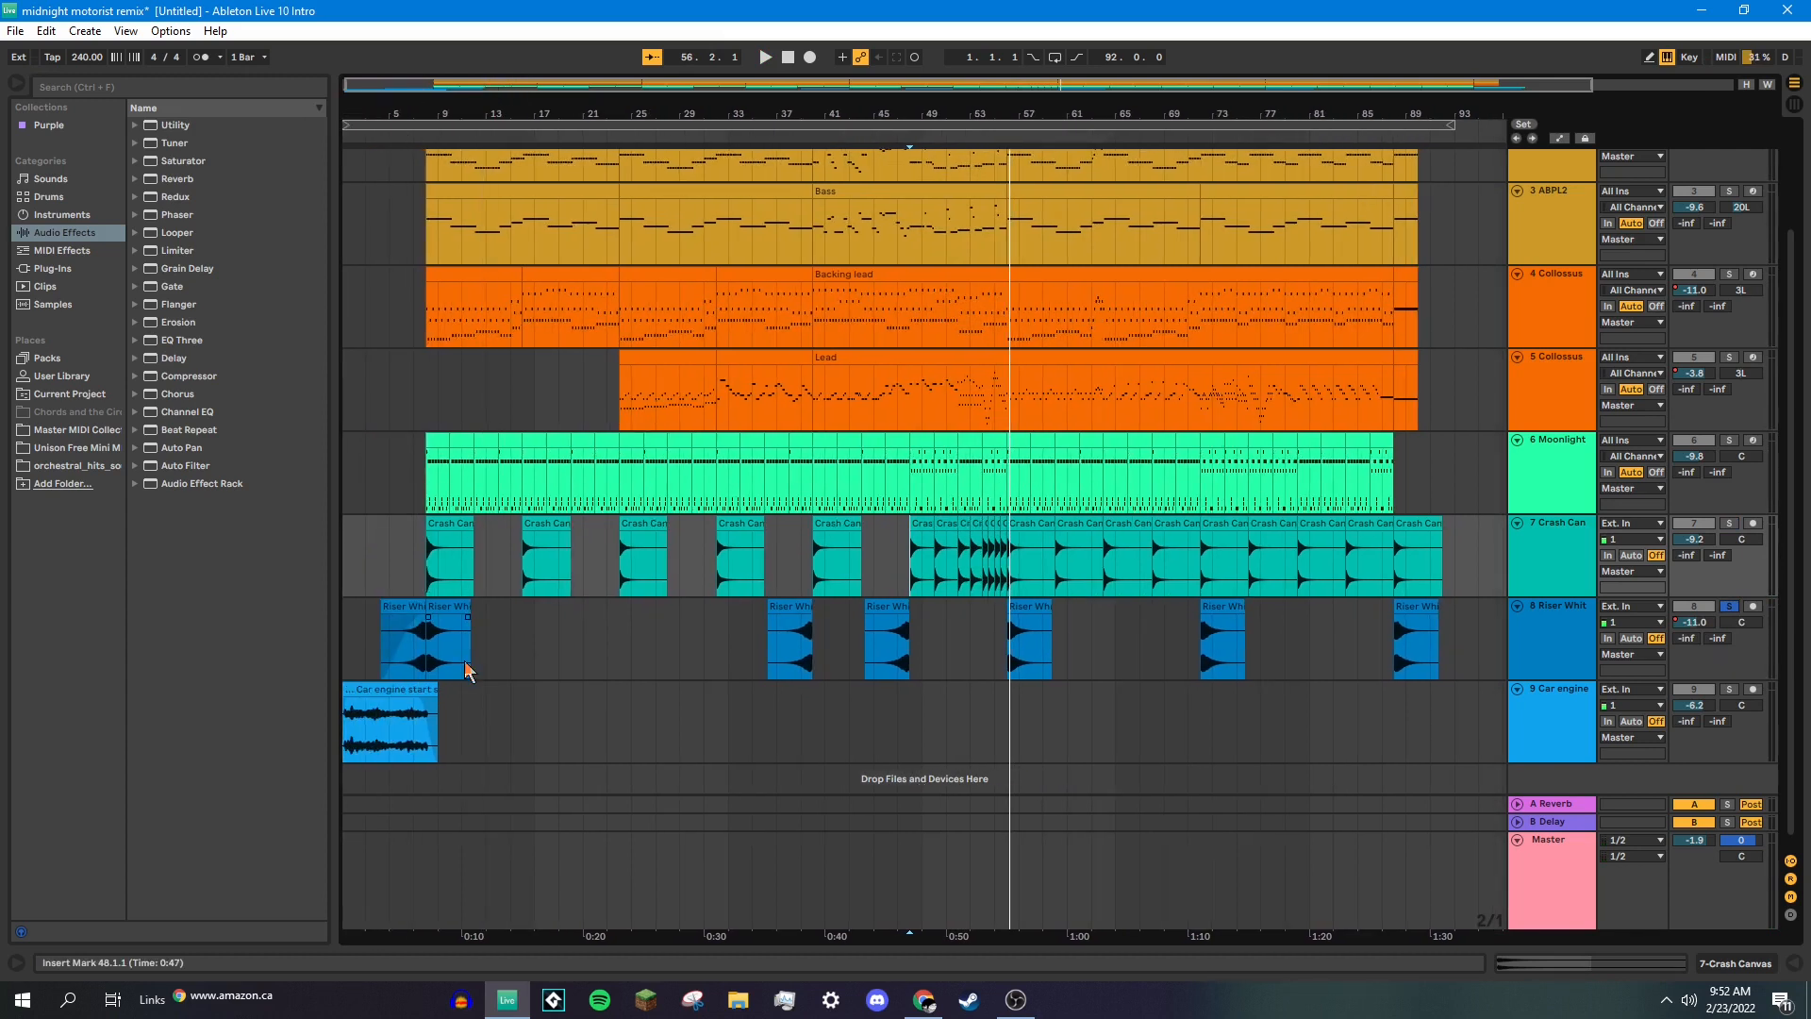
pyautogui.click(382, 666)
pyautogui.press('space')
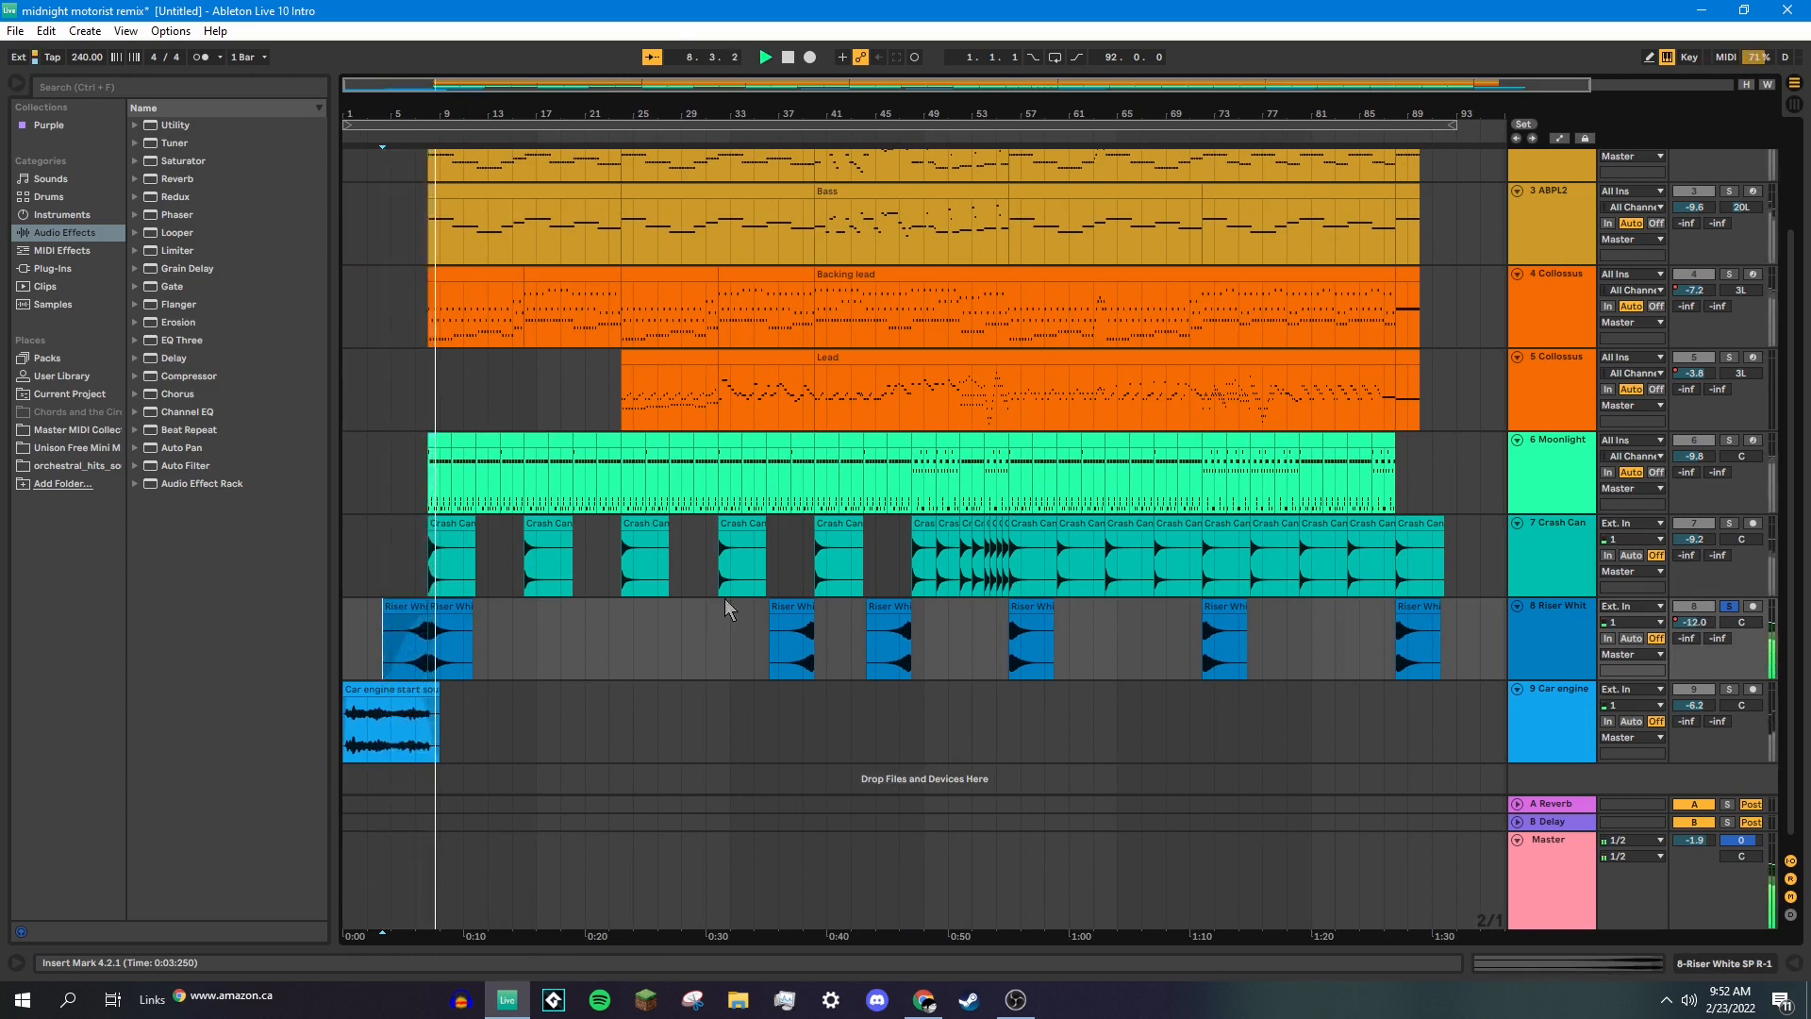
# Play the riser track from bars 39, 47 and 56 in turn, and stop the playback.
pyautogui.click(795, 661)
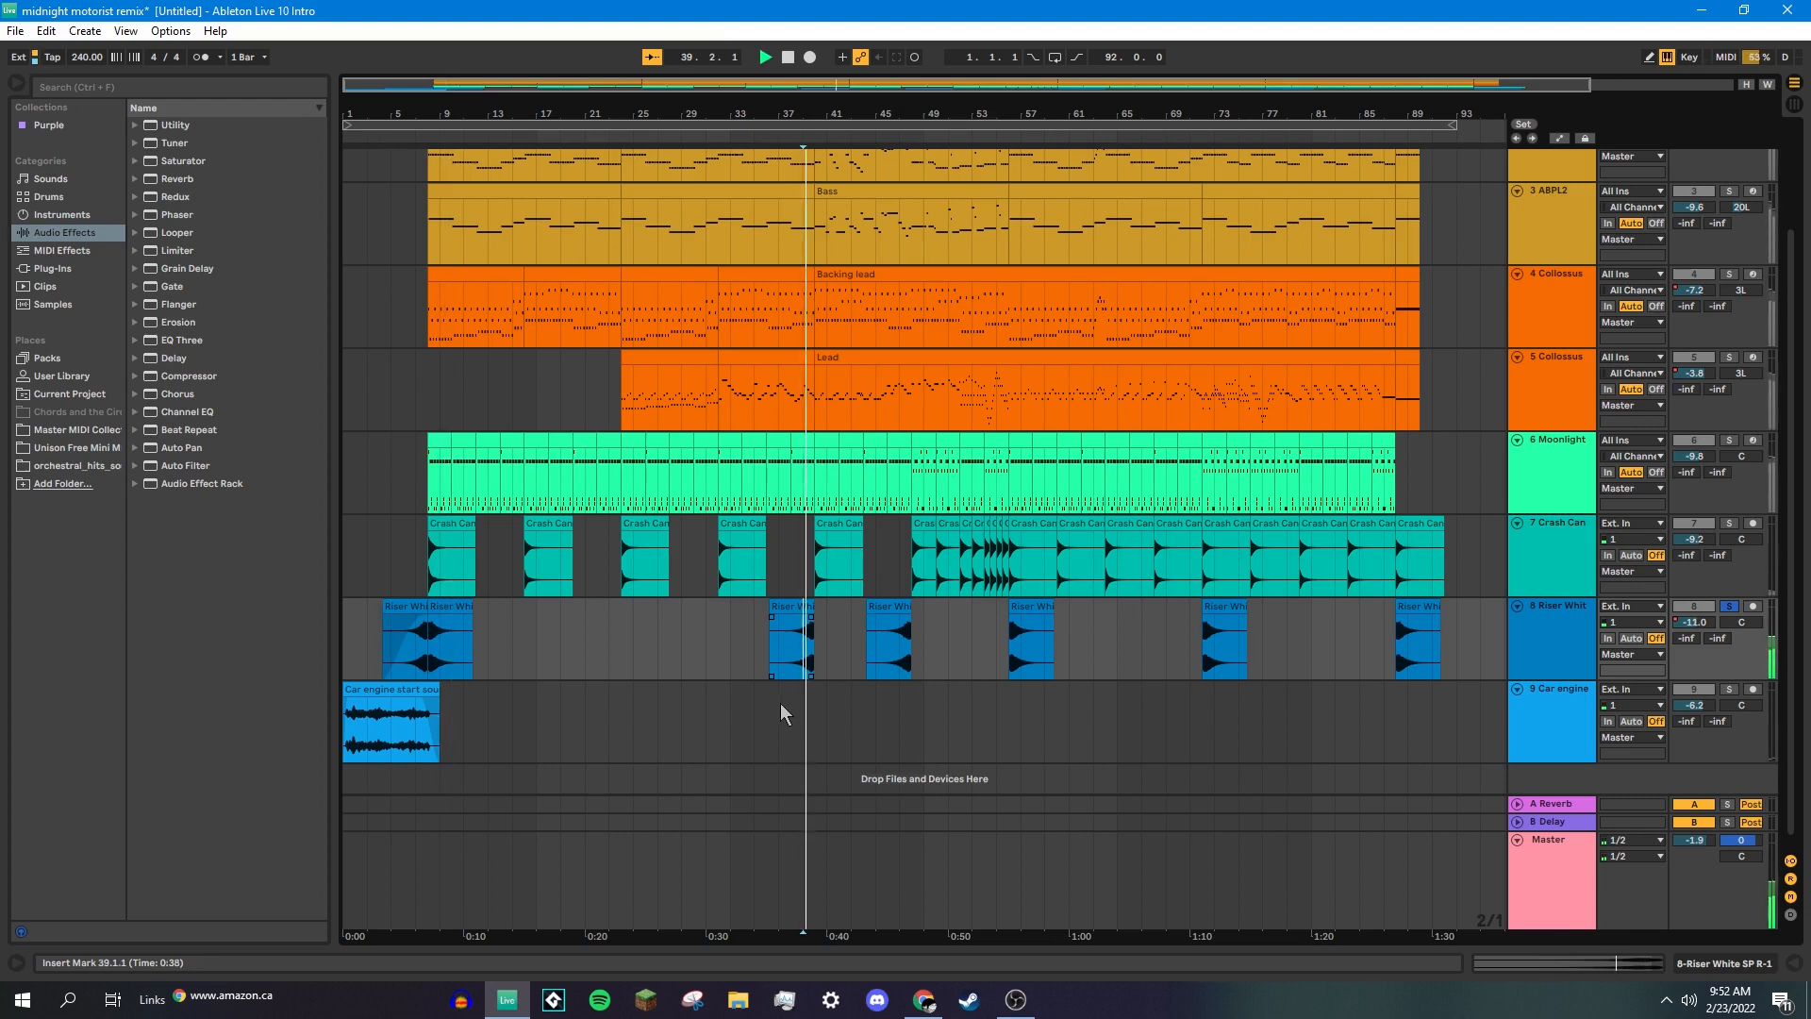
pyautogui.click(891, 656)
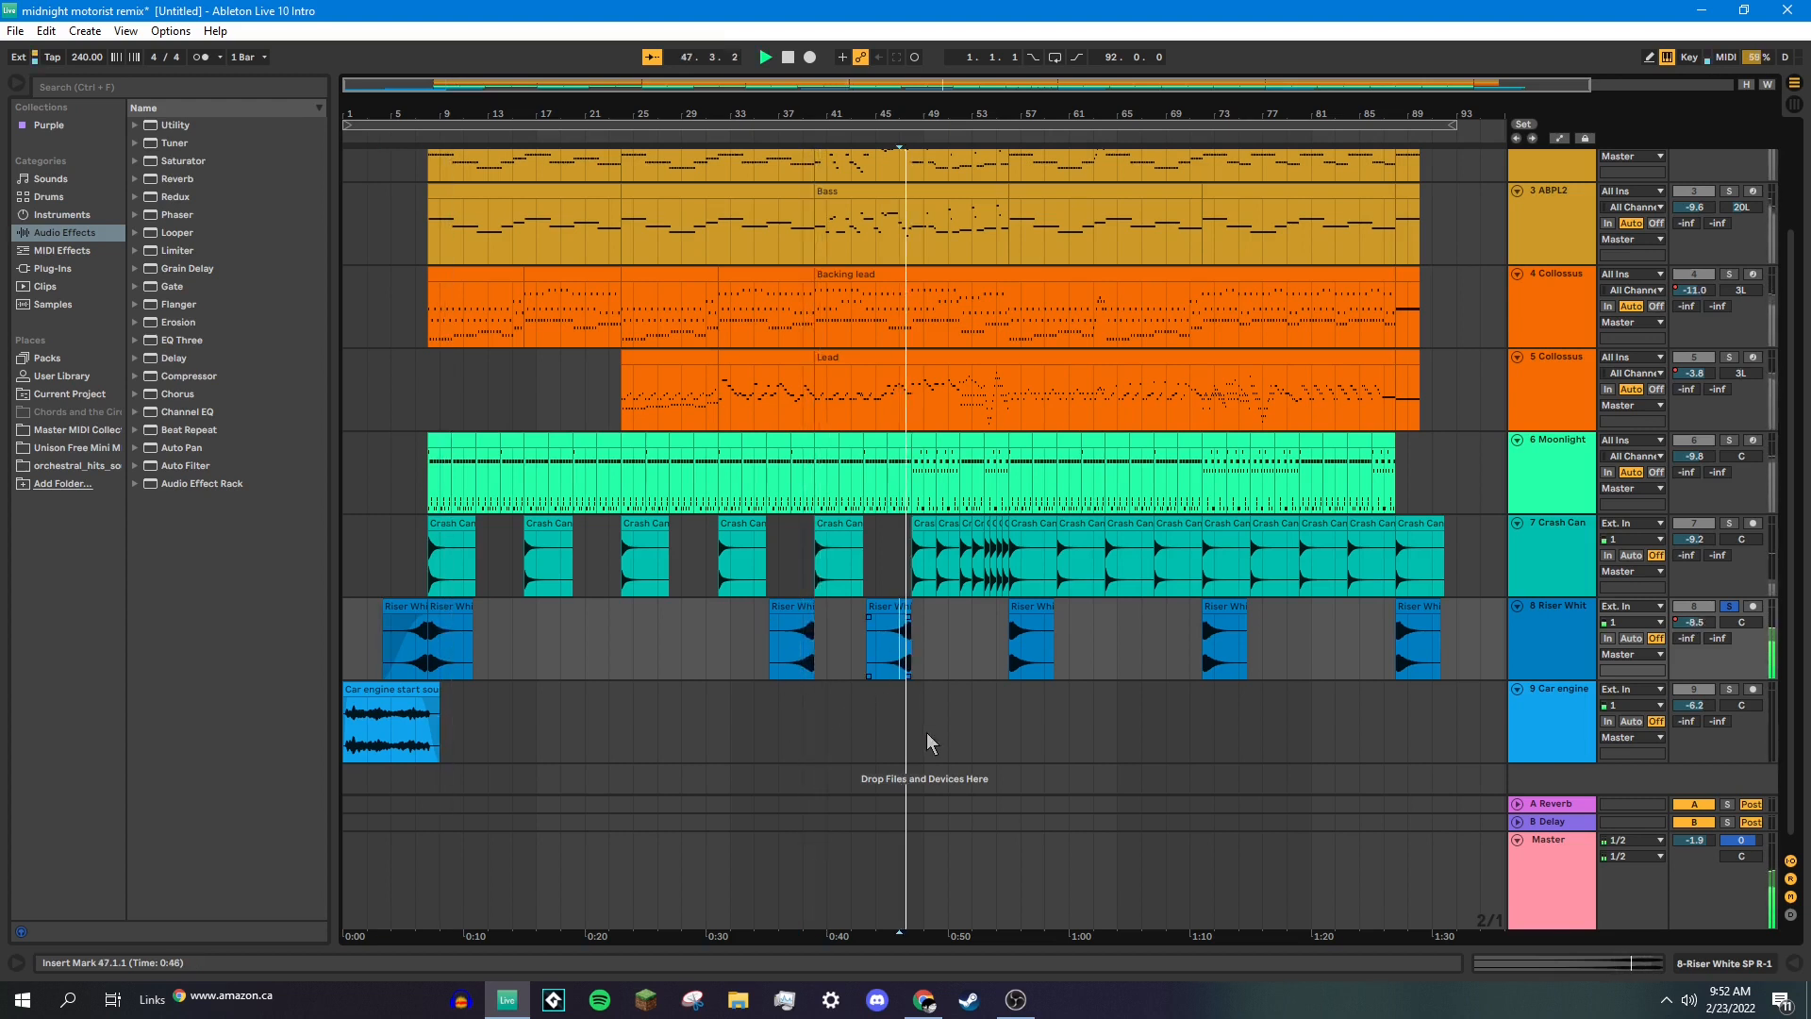
pyautogui.click(1009, 655)
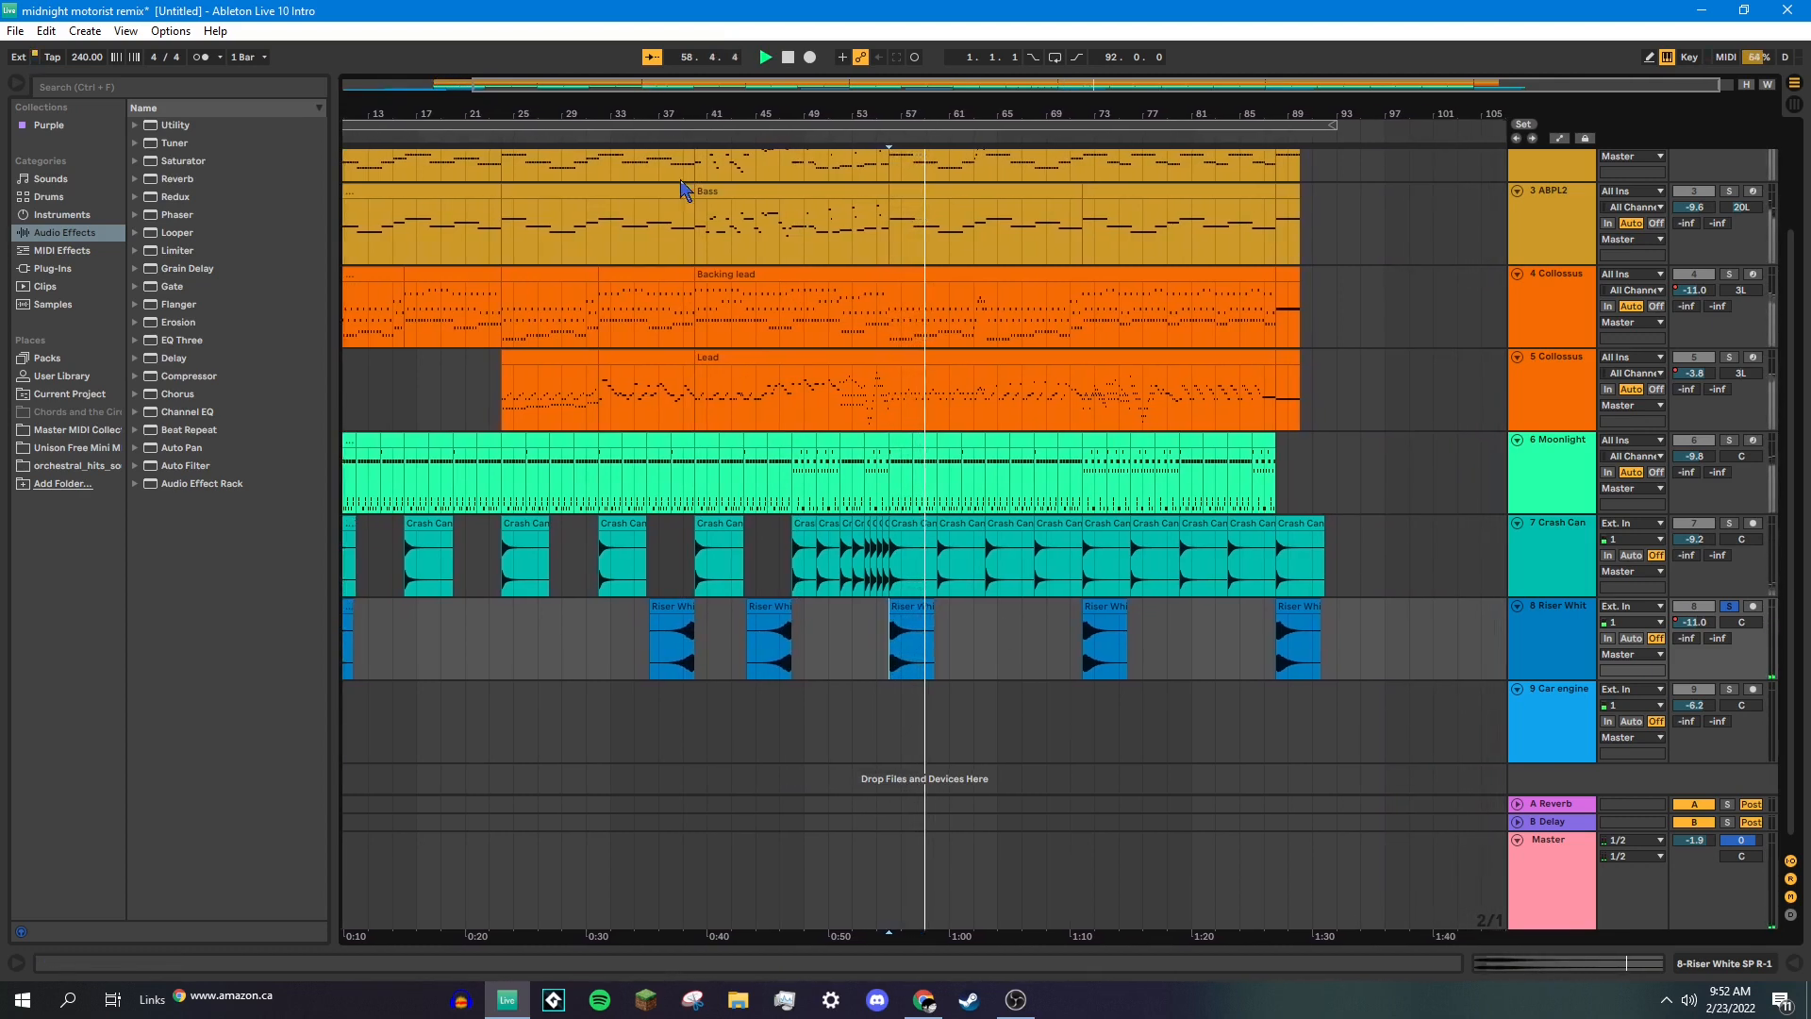
pyautogui.press('space')
# Look over the whole arrangement down to the car engine track with no track soloed, and save the project.
pyautogui.scroll(3, 783, 609)
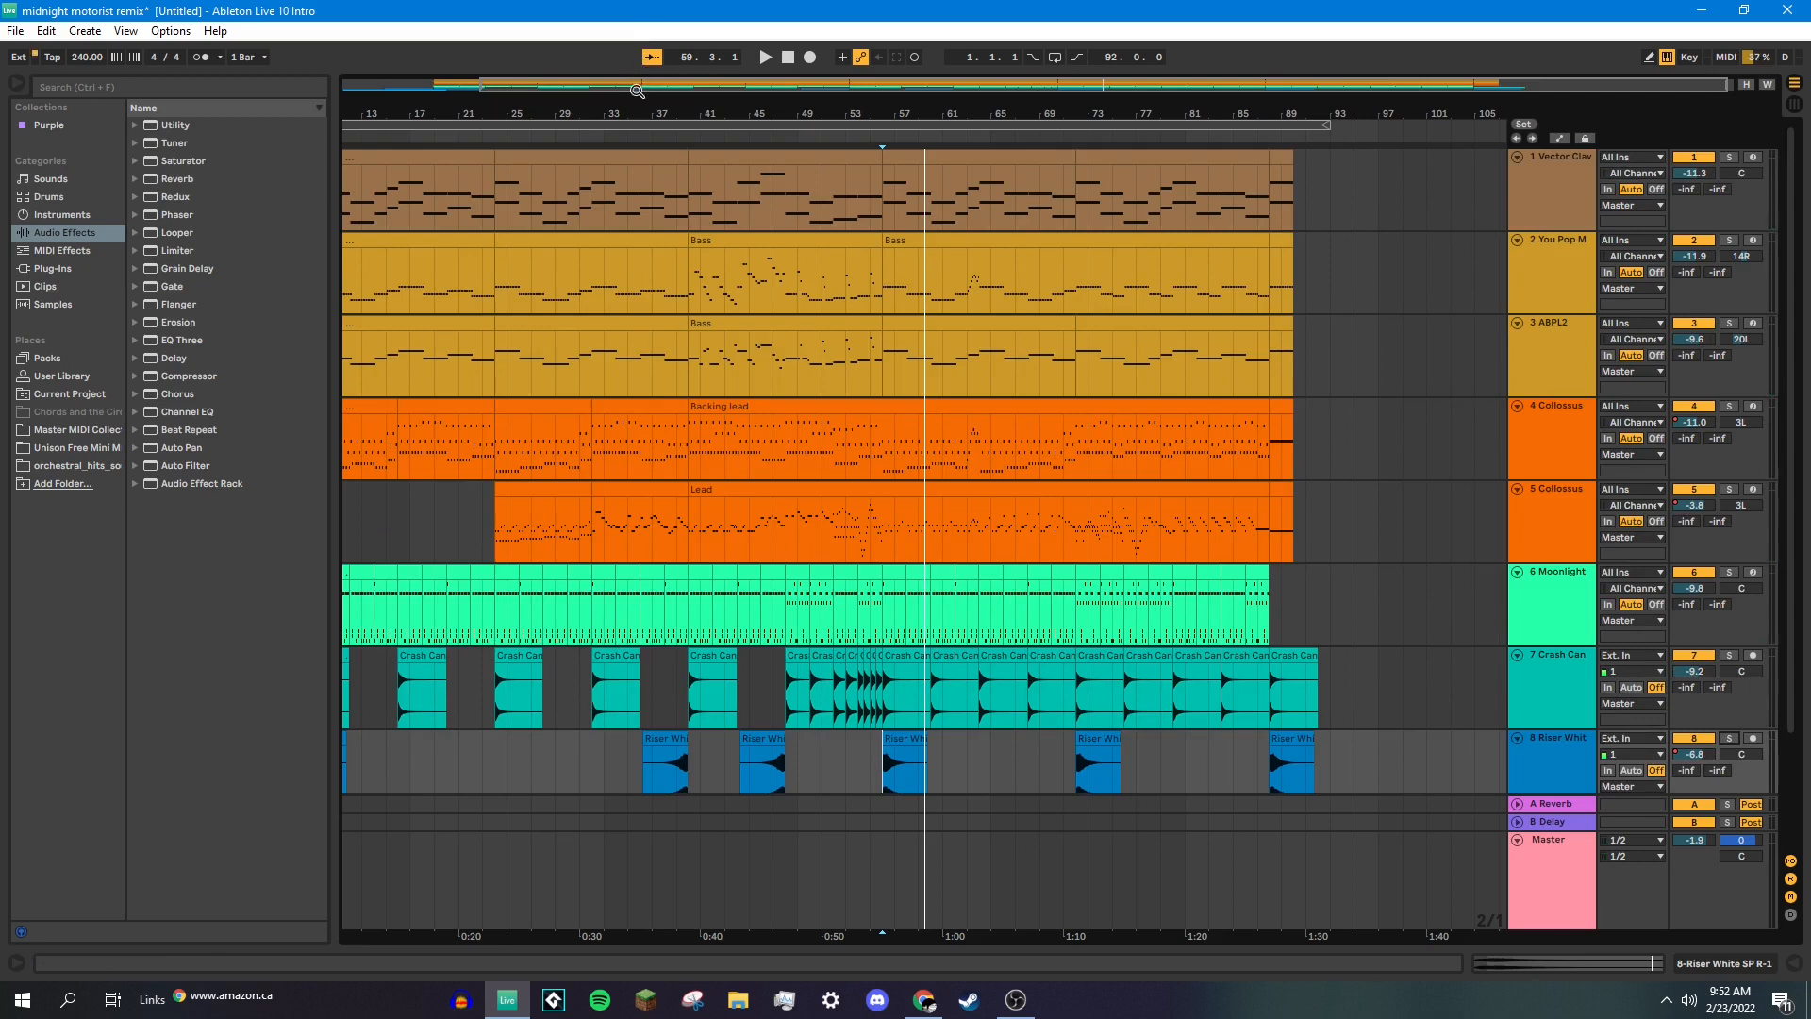
pyautogui.moveTo(636, 91); pyautogui.dragTo(498, 91)
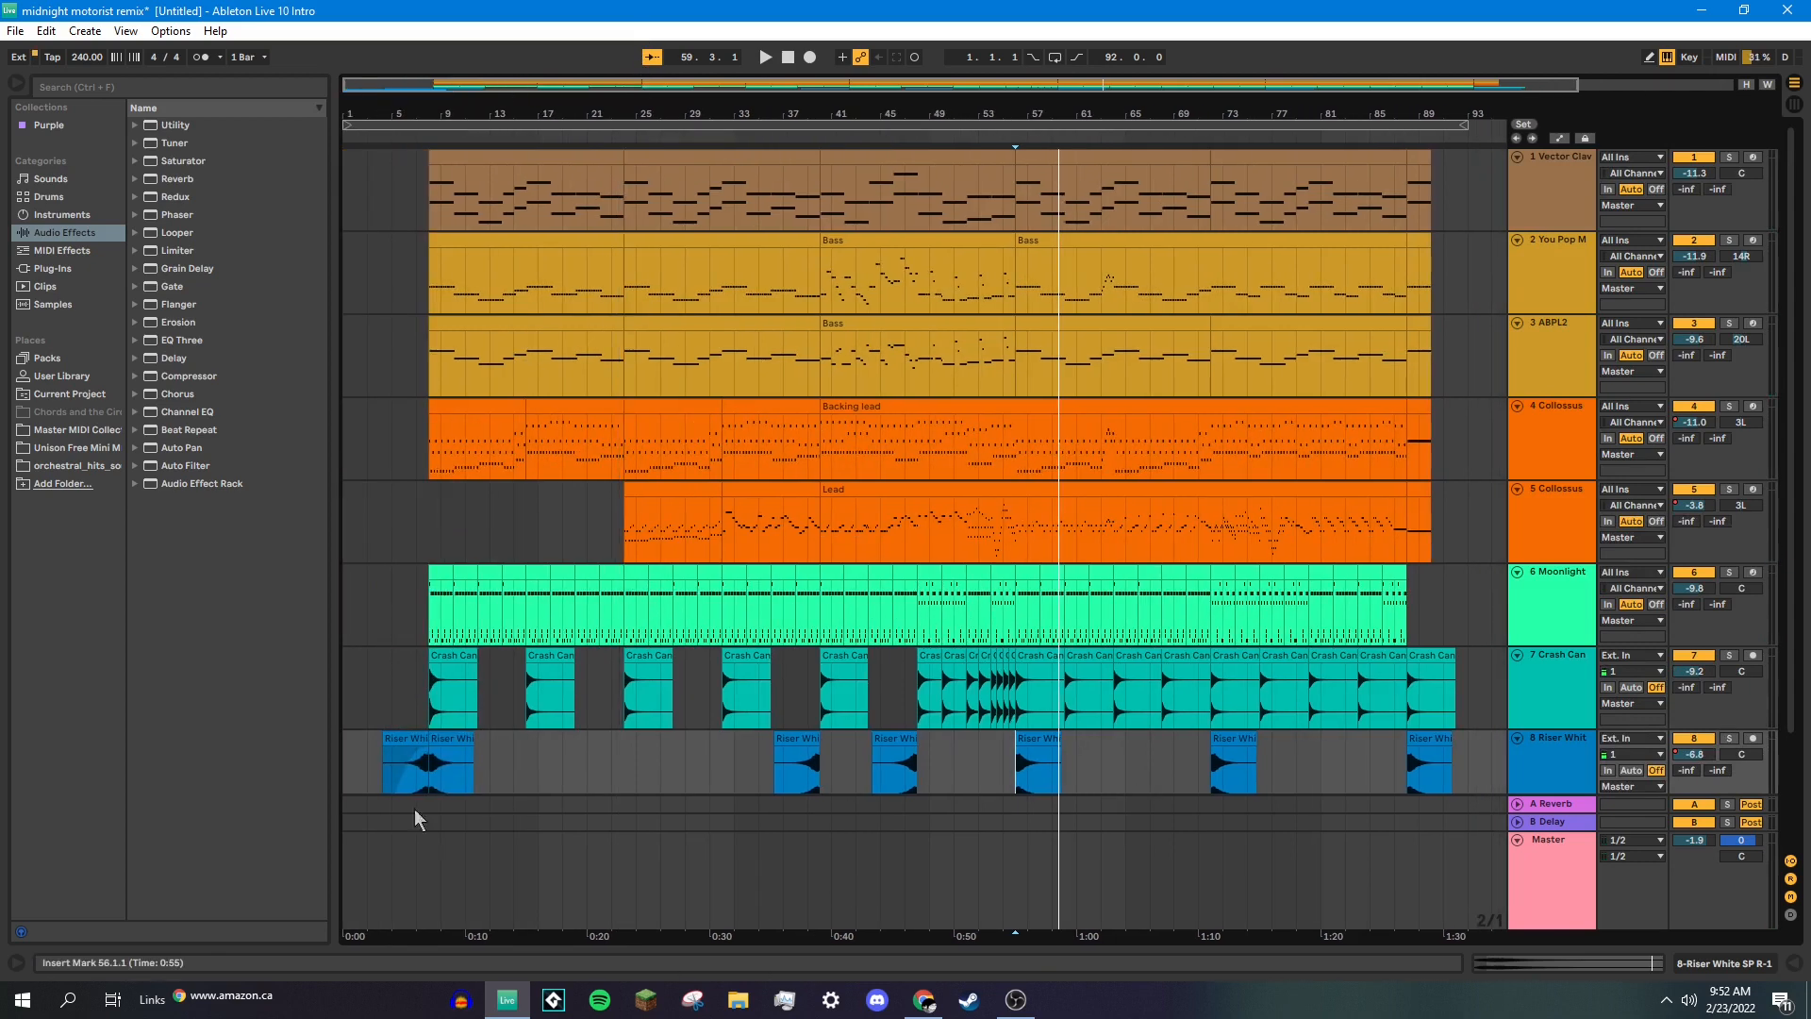
pyautogui.scroll(-4, 417, 819)
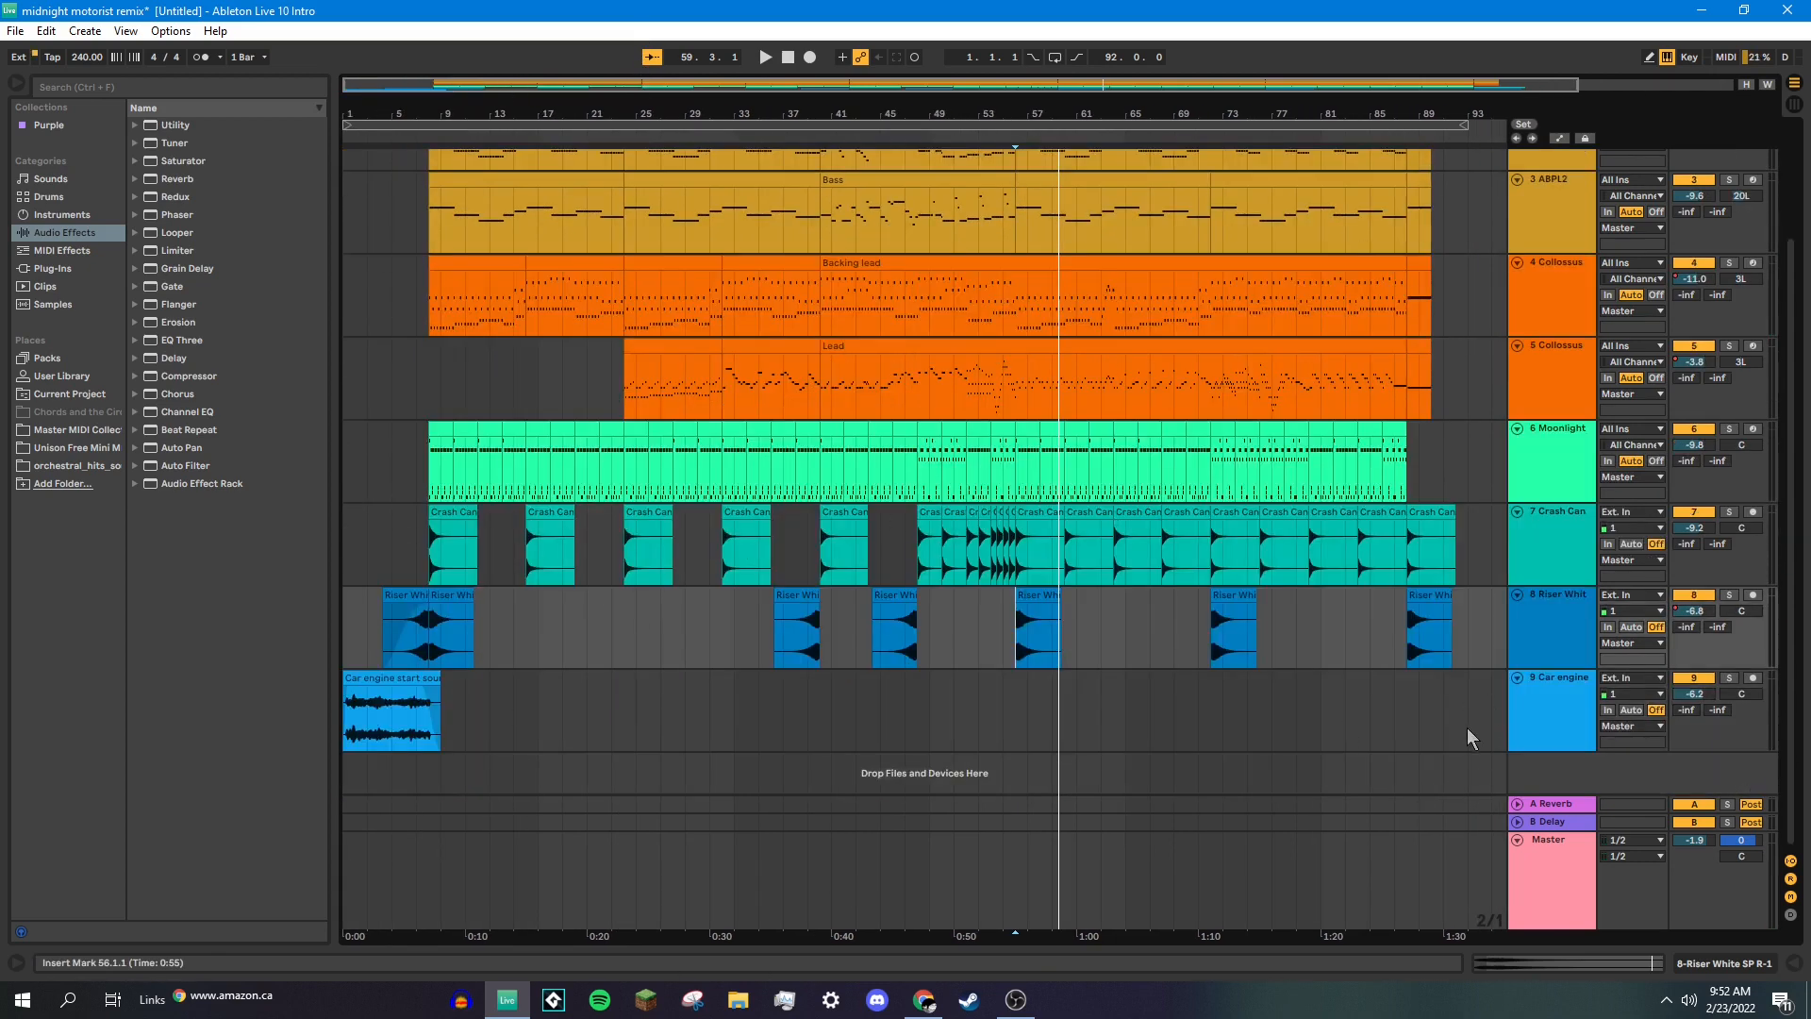
pyautogui.scroll(1, 1467, 731)
pyautogui.scroll(-1, 1468, 731)
pyautogui.scroll(4, 679, 646)
pyautogui.hotkey('ctrl', 's')
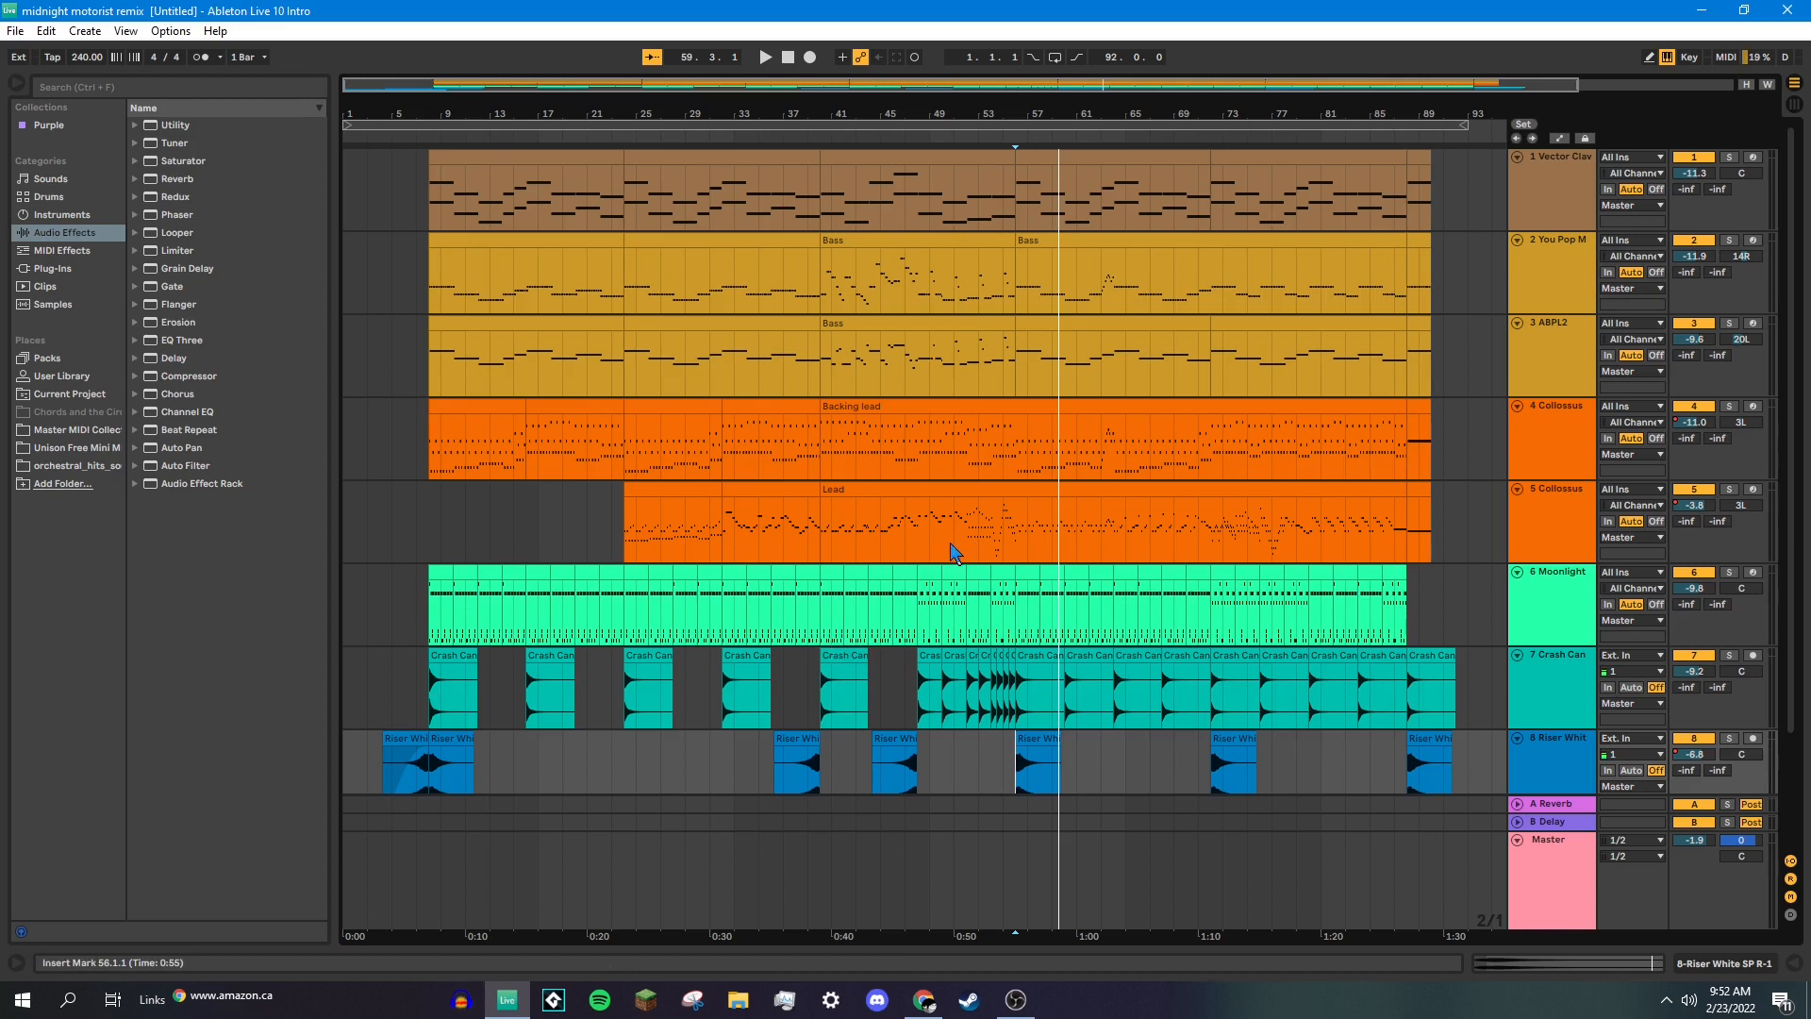
# Play the arrangement from bar 1 with the metronome on, and turn the metronome off after stopping.
pyautogui.click(1222, 537)
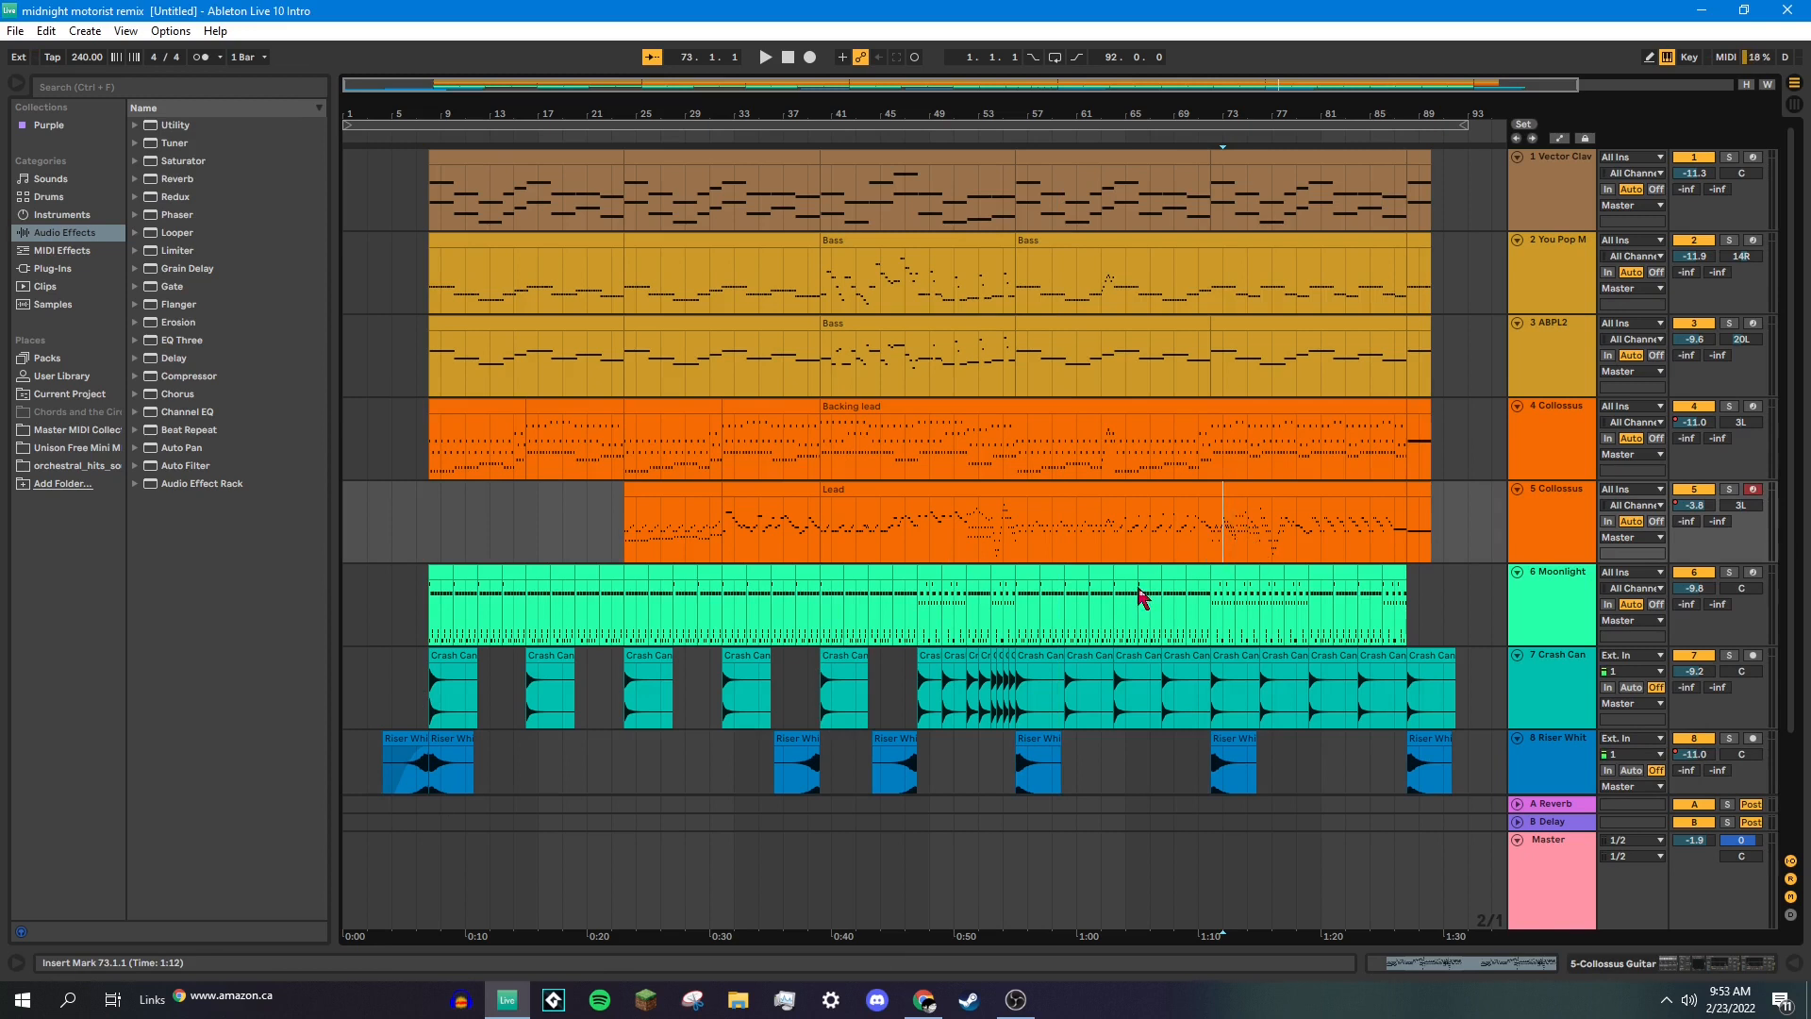
pyautogui.click(427, 288)
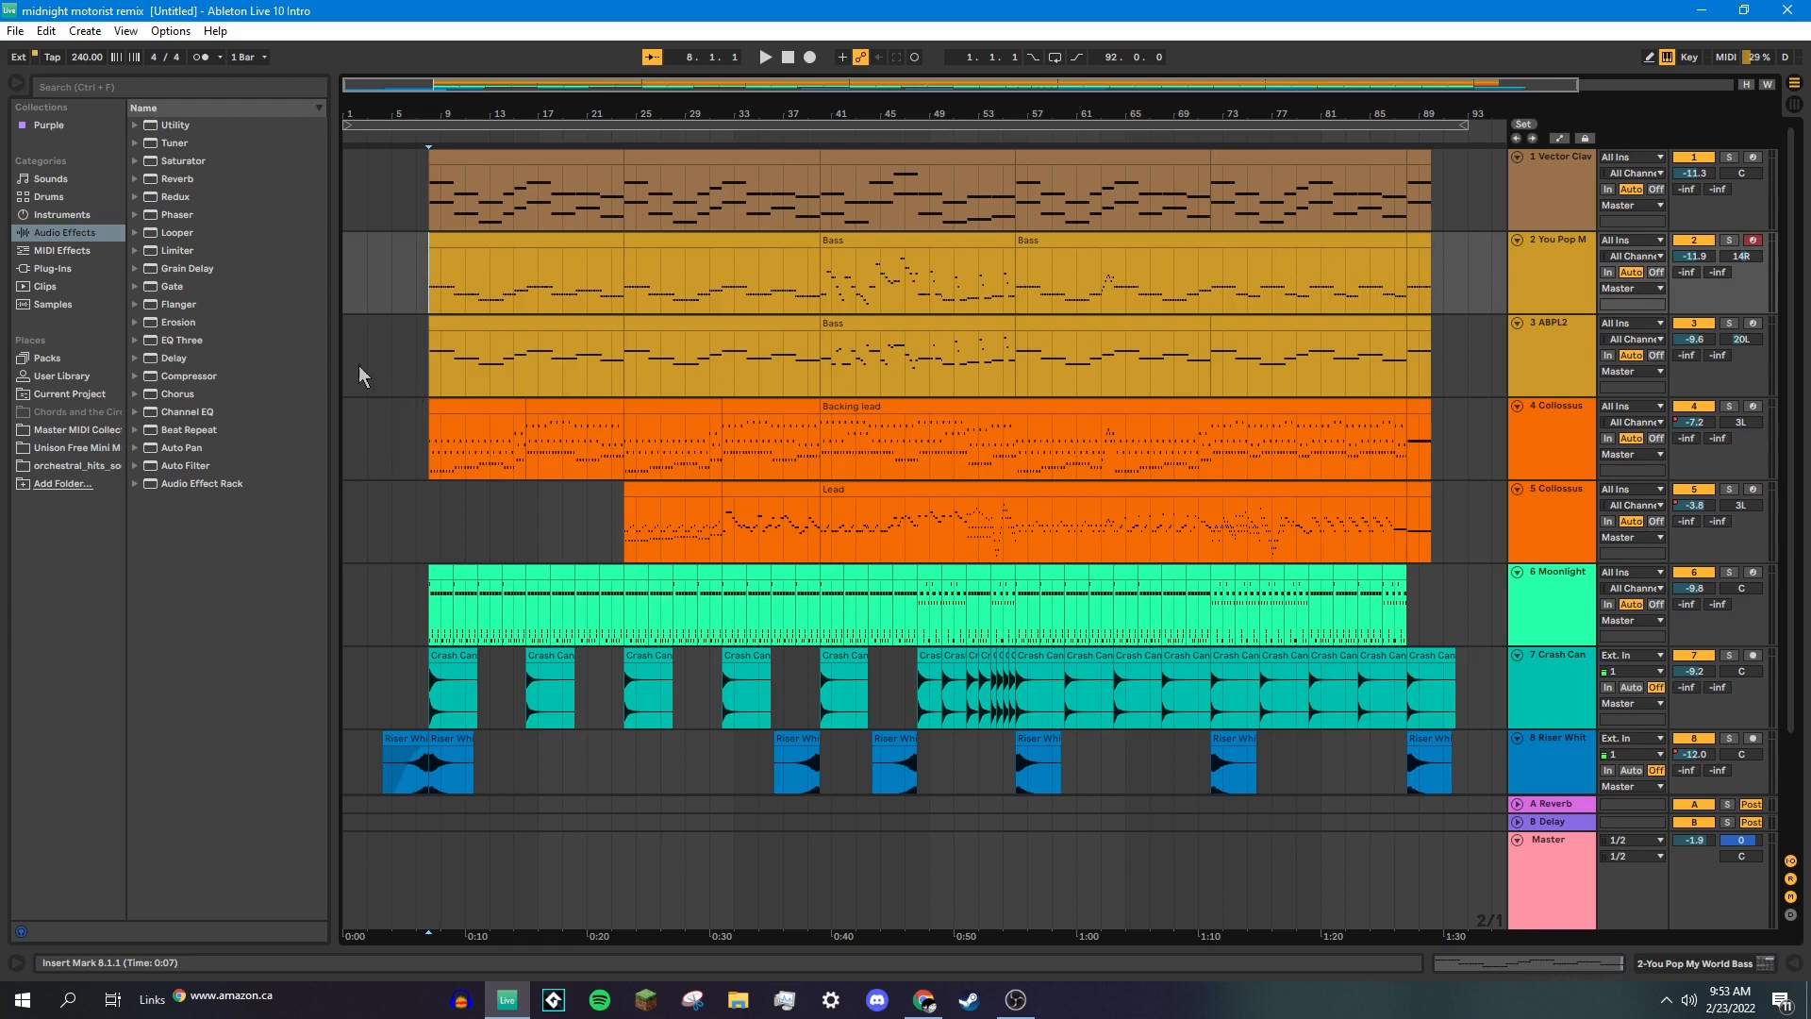
pyautogui.click(347, 251)
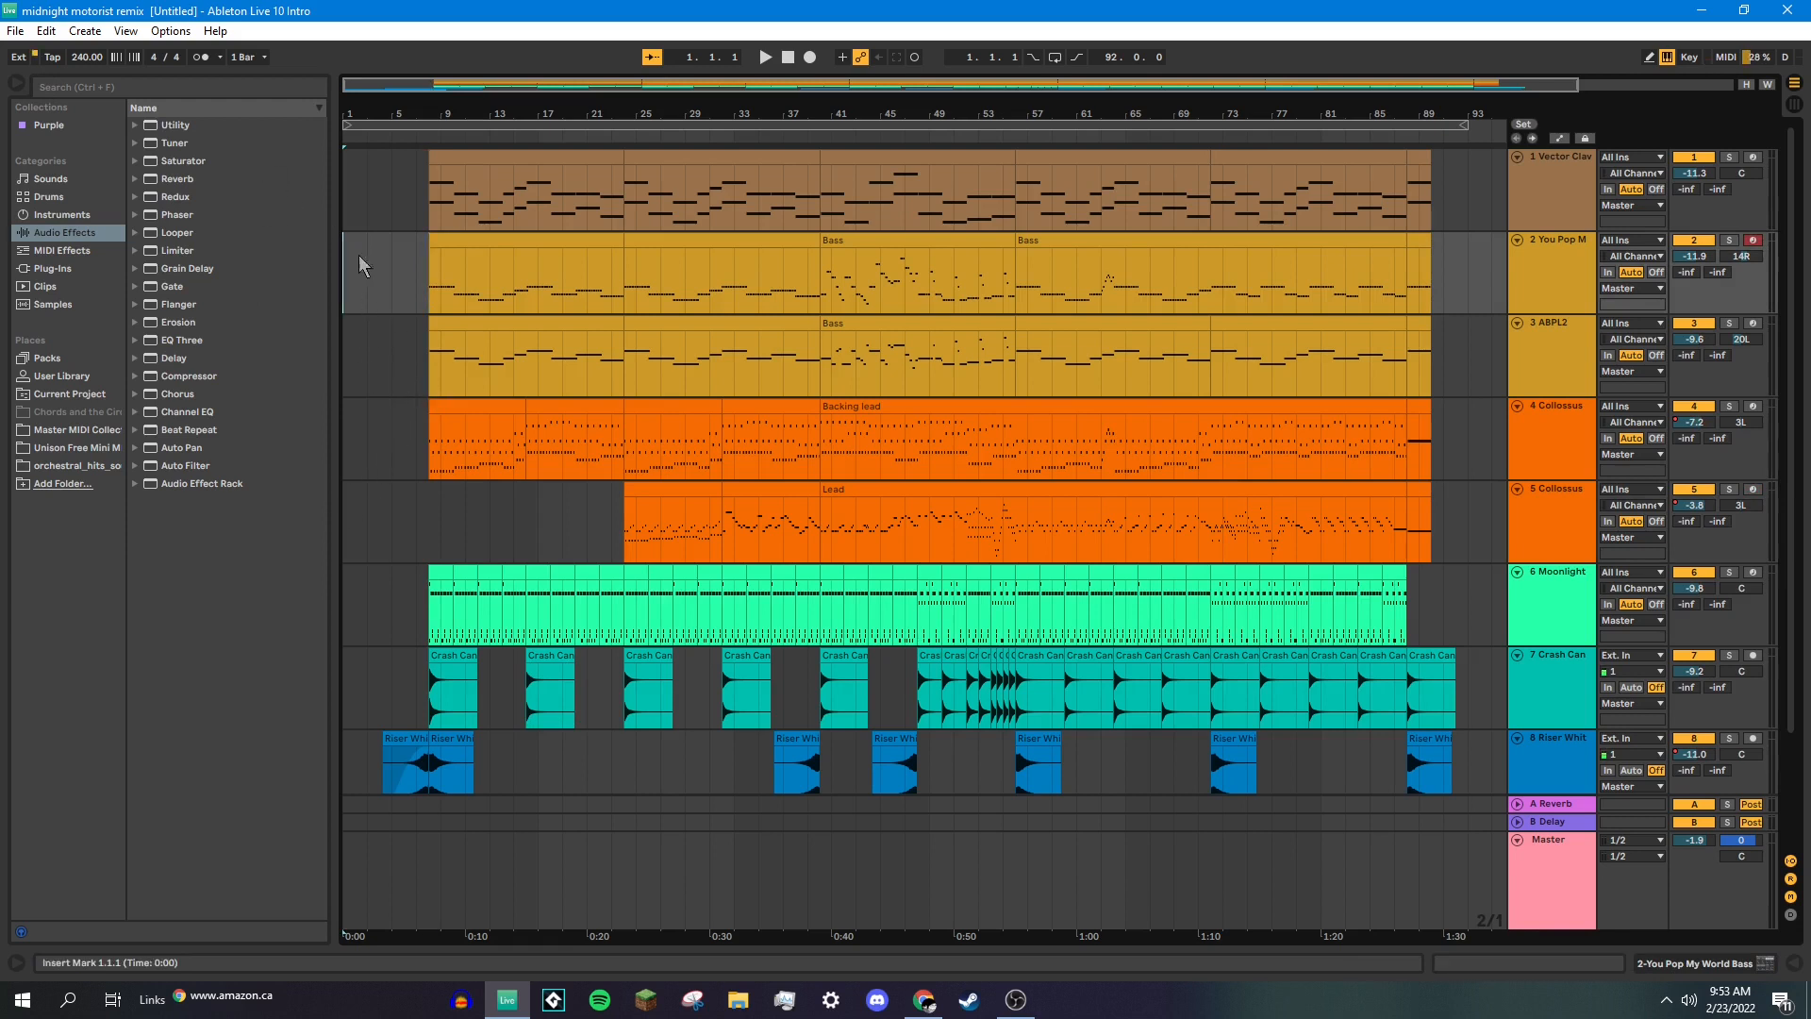
pyautogui.click(200, 57)
pyautogui.press('space')
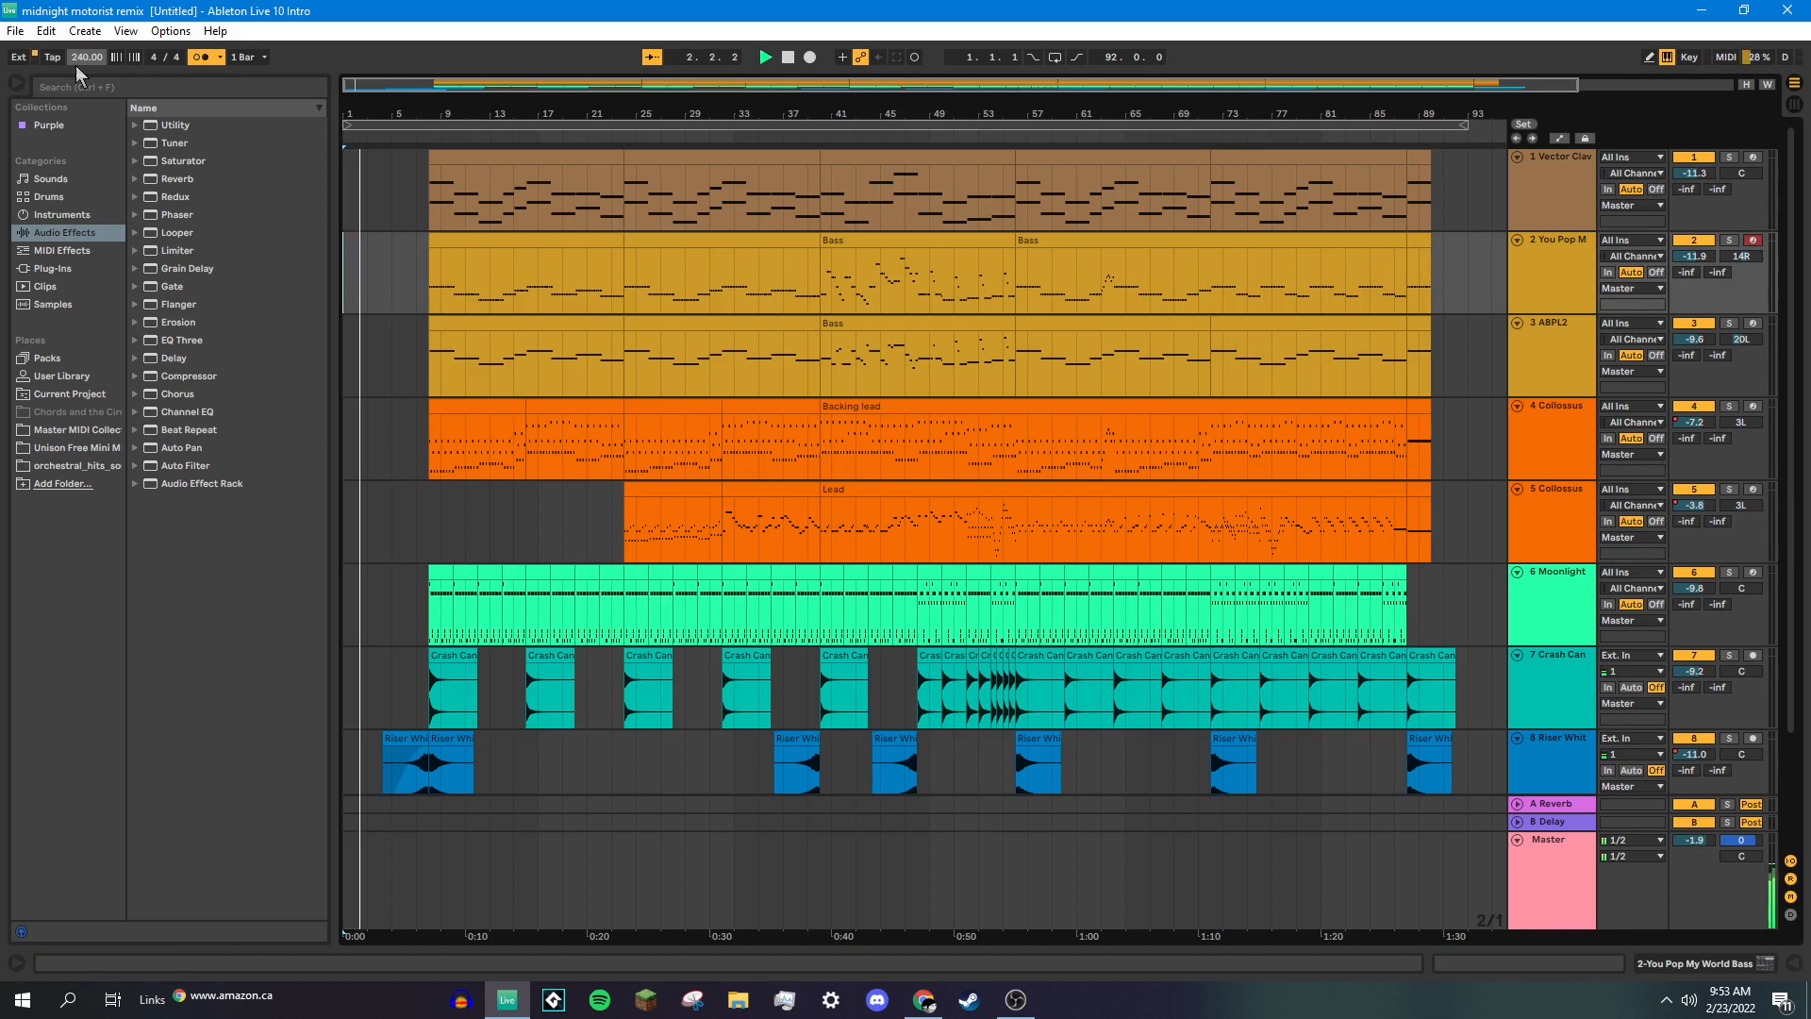
pyautogui.press('space')
pyautogui.click(200, 57)
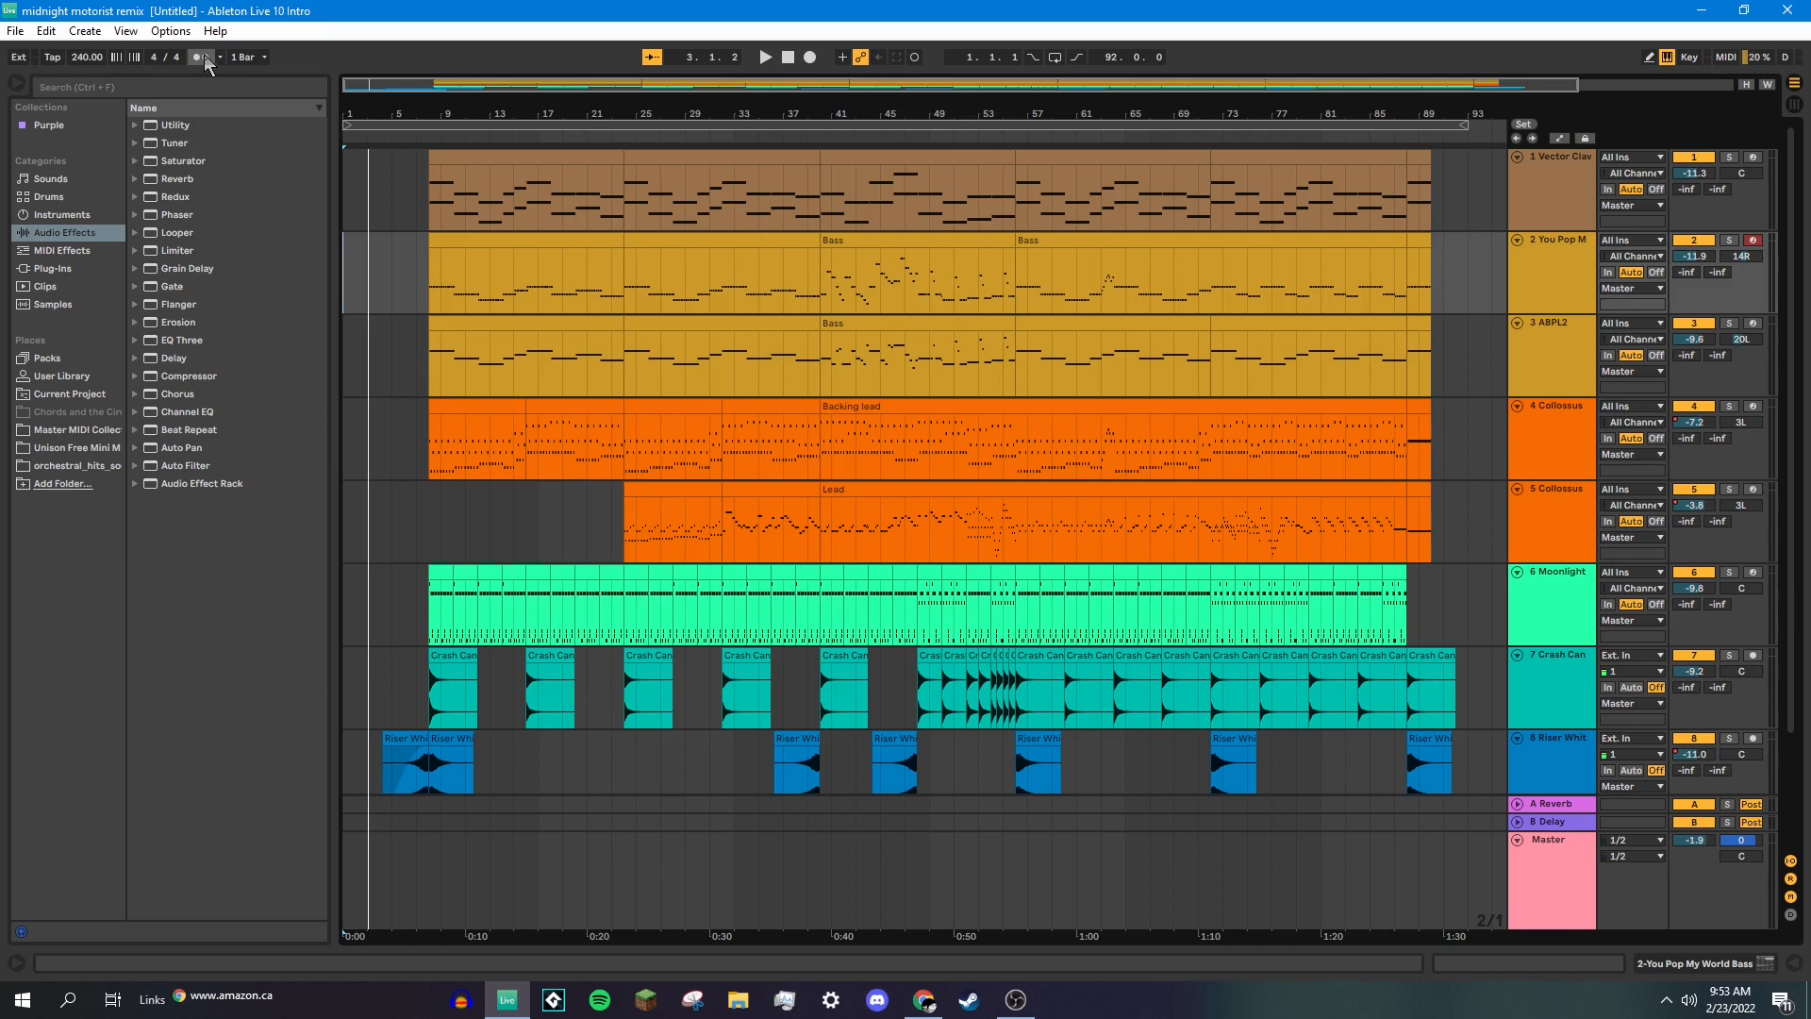
# Place the start on the Lead track at bar 51, and move it to bar 32.
pyautogui.click(971, 544)
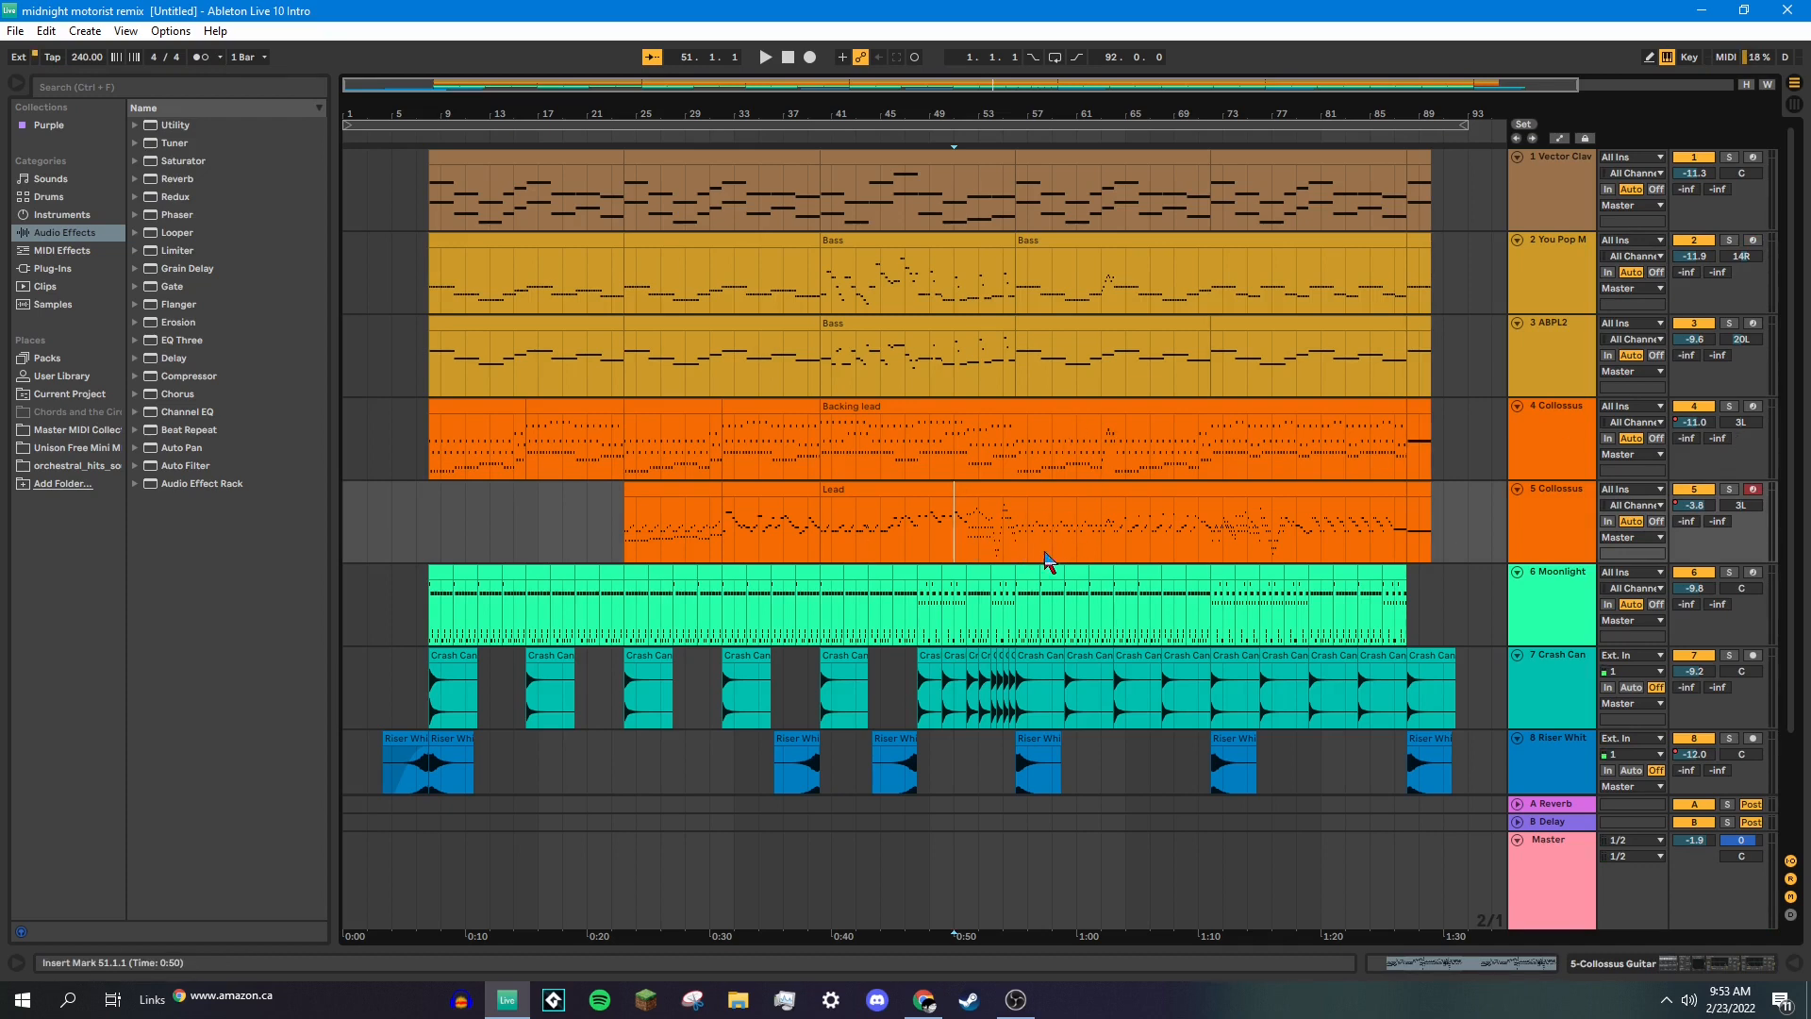
pyautogui.scroll(-2, 995, 613)
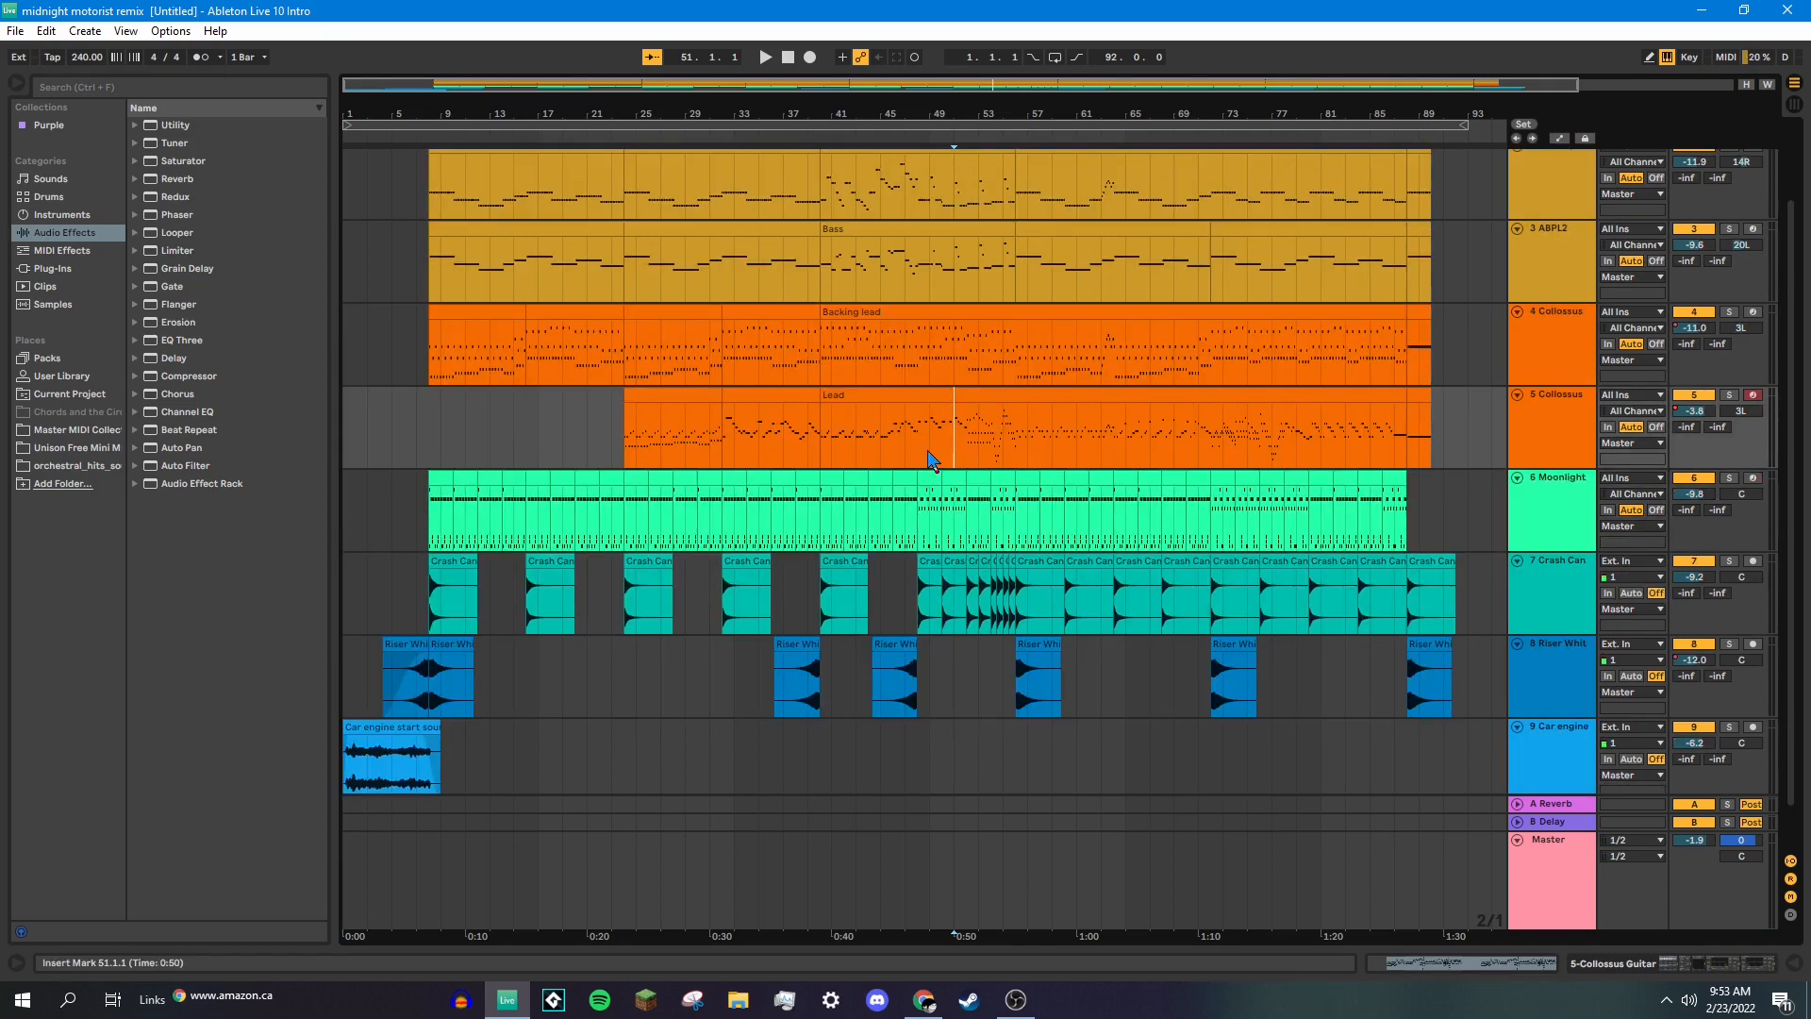
pyautogui.click(722, 448)
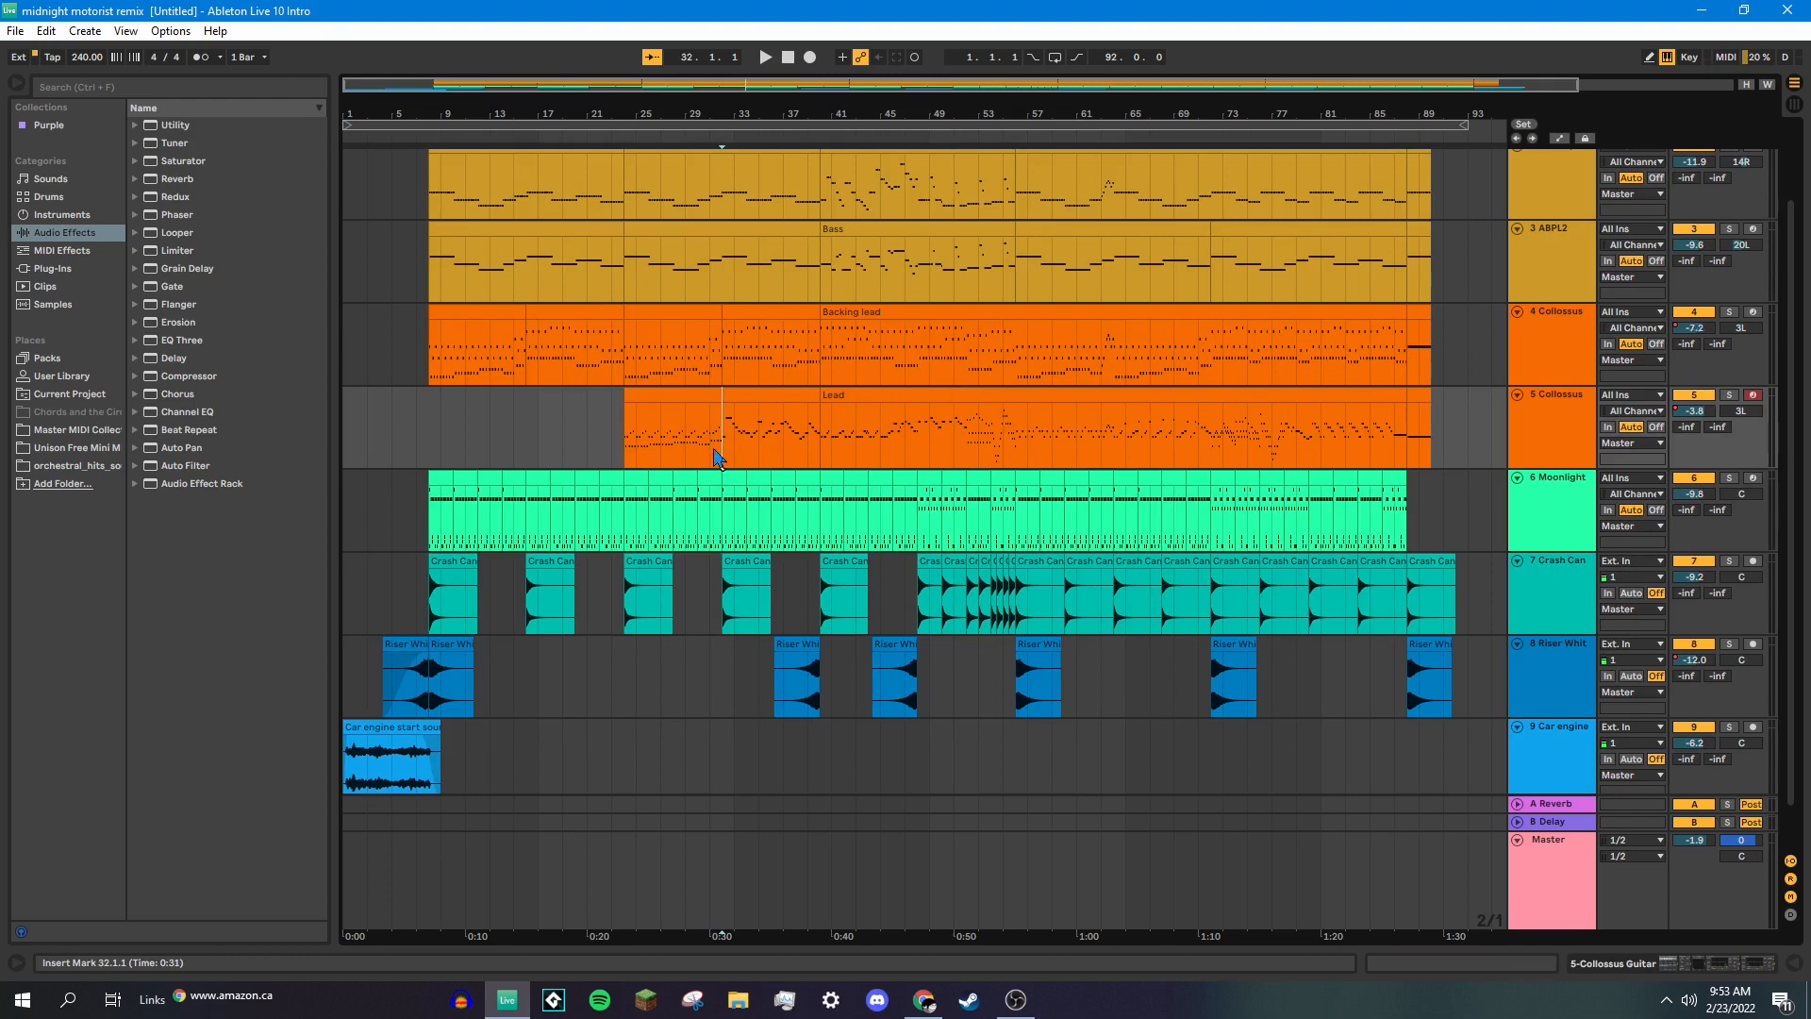
# Play the whole arrangement from bar 32 up to about bar 40, and stop the playback.
pyautogui.scroll(2, 849, 830)
pyautogui.scroll(-2, 813, 736)
pyautogui.scroll(2, 811, 734)
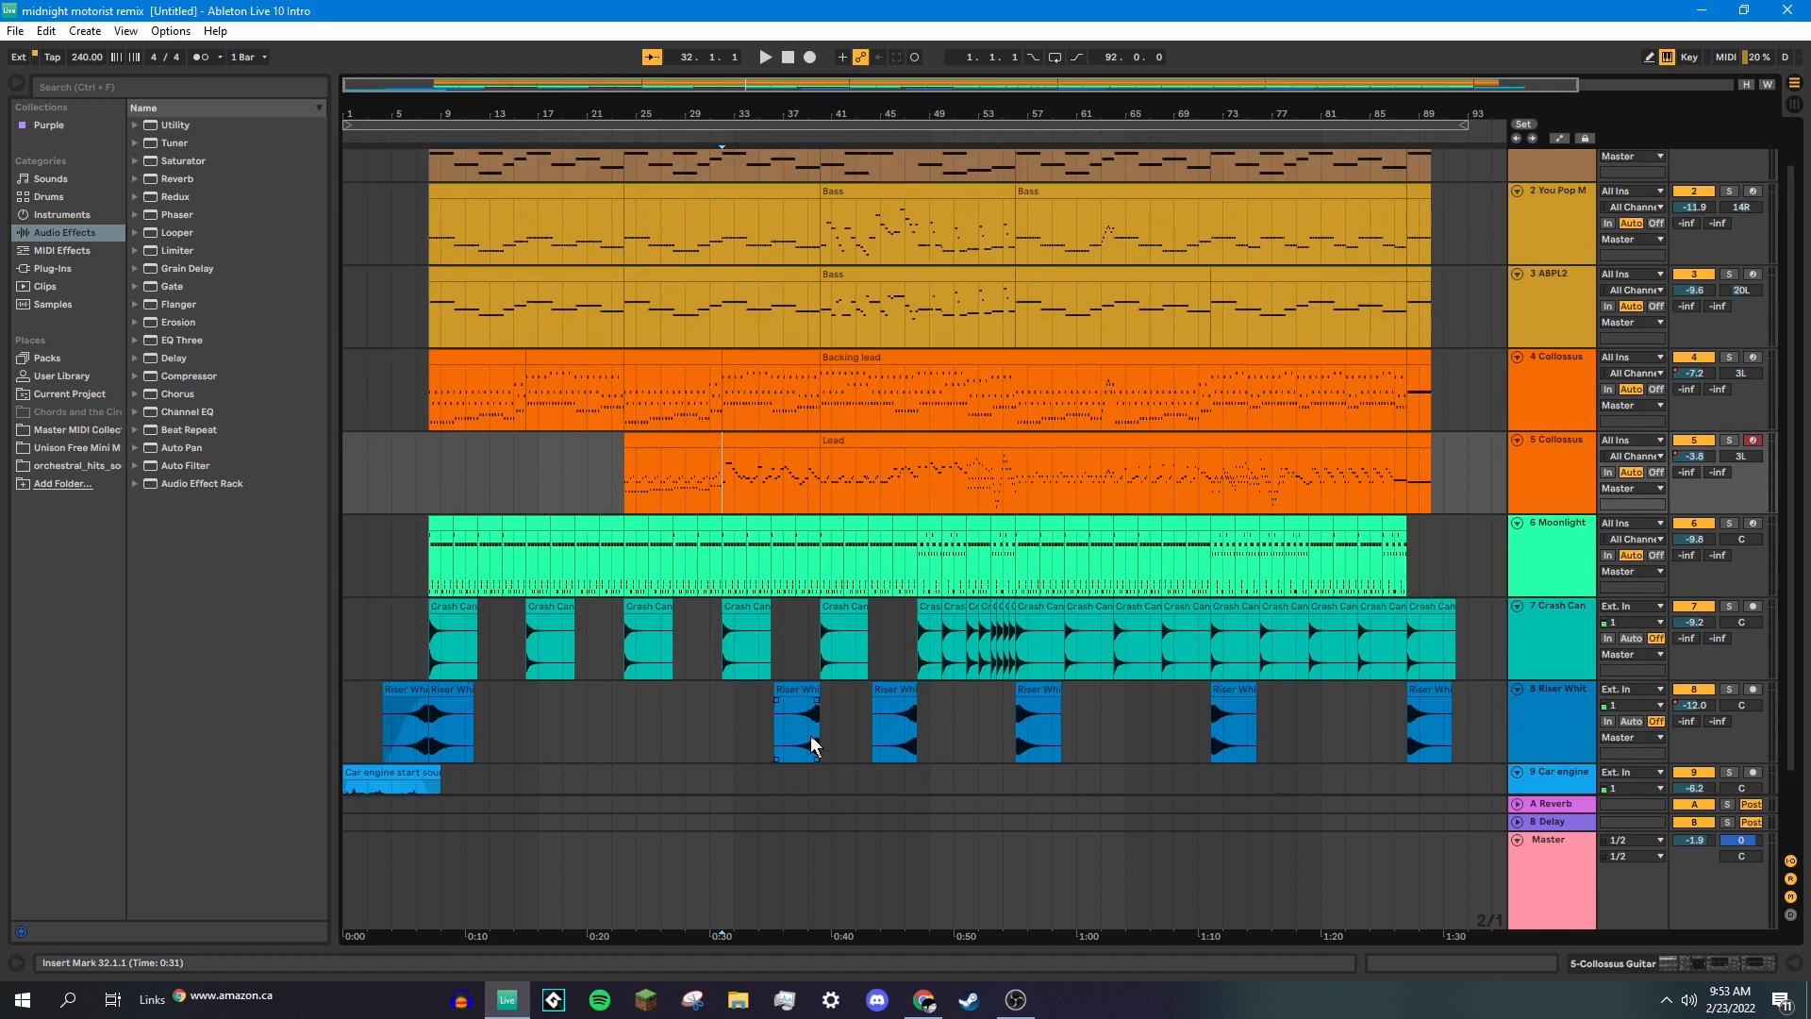
pyautogui.scroll(1, 811, 733)
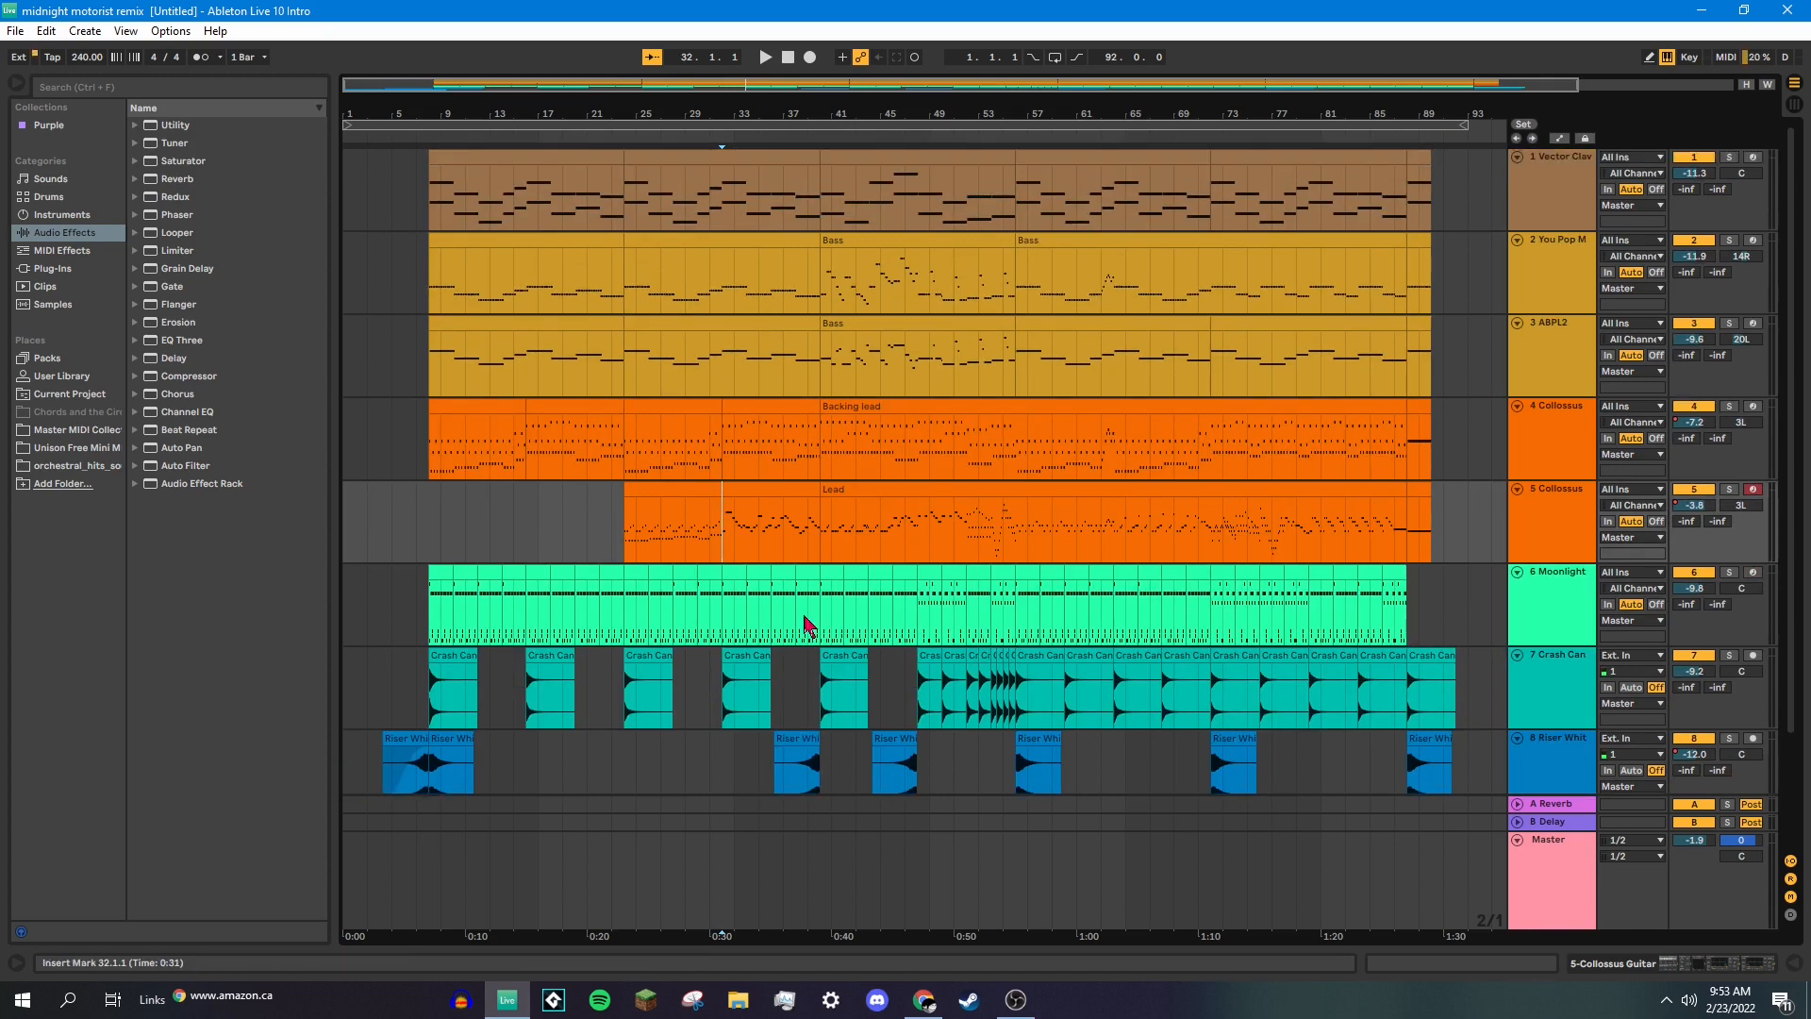
pyautogui.press('space')
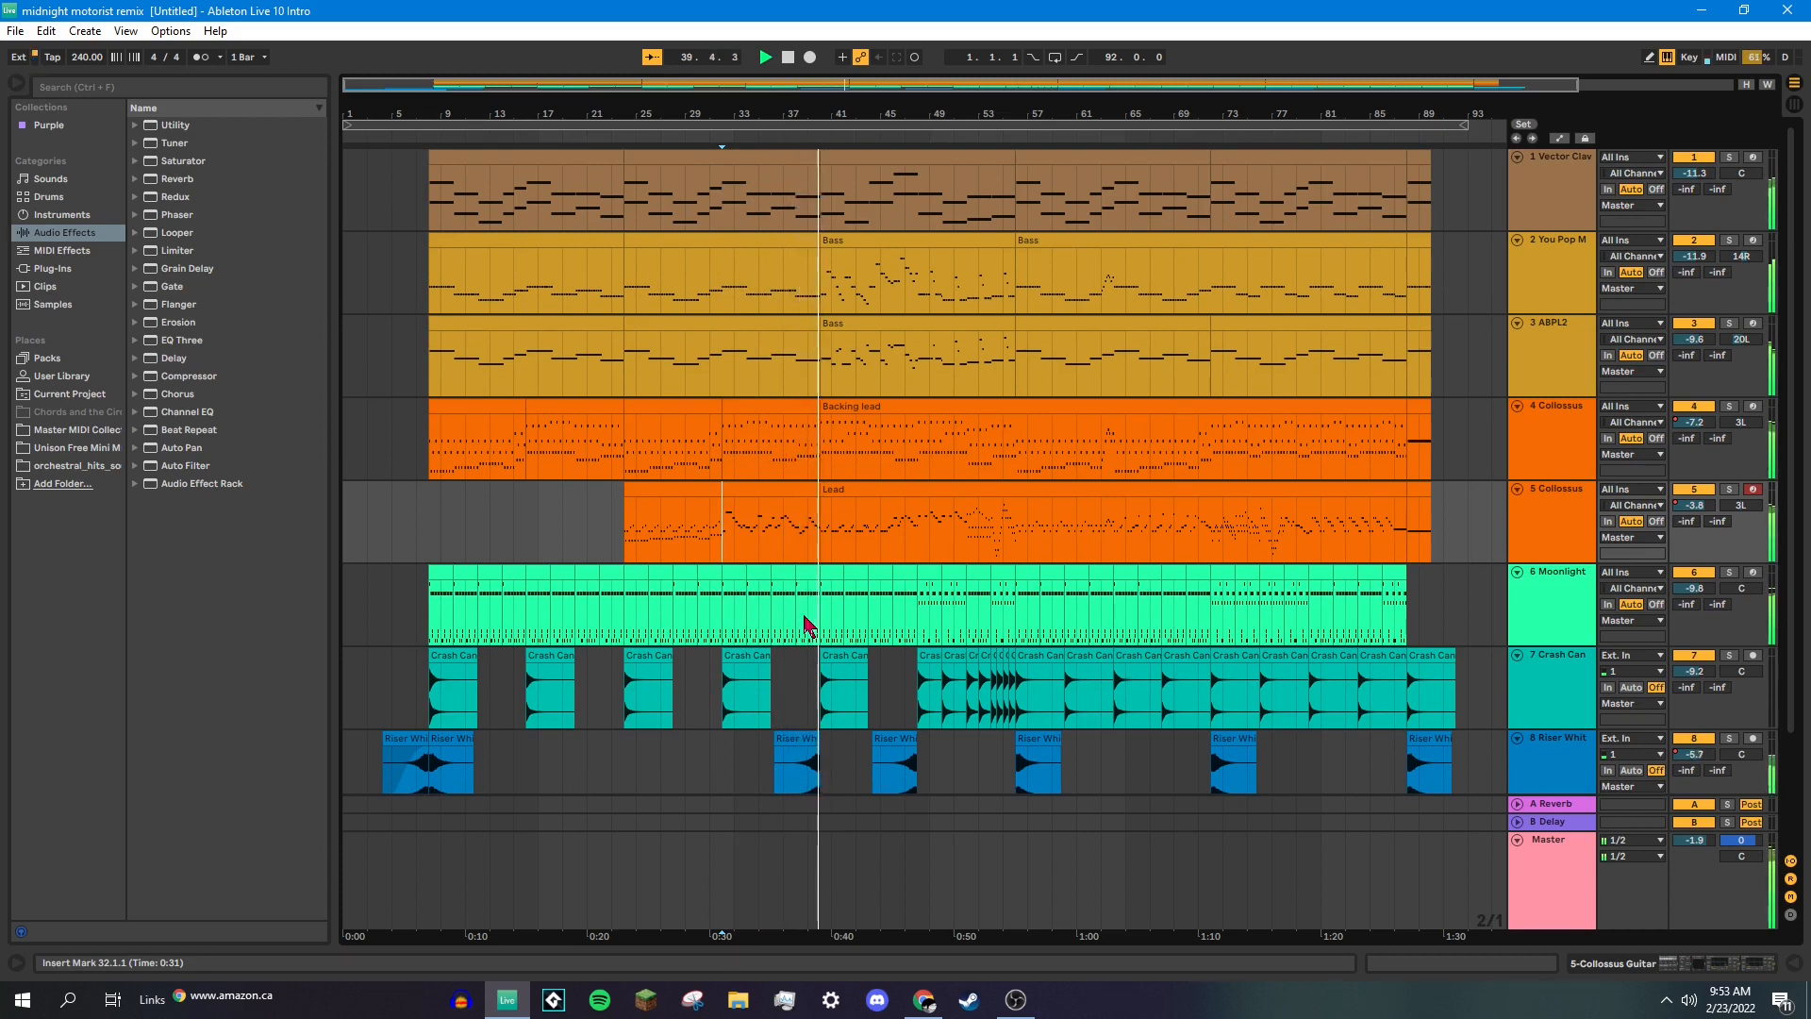
pyautogui.press('space')
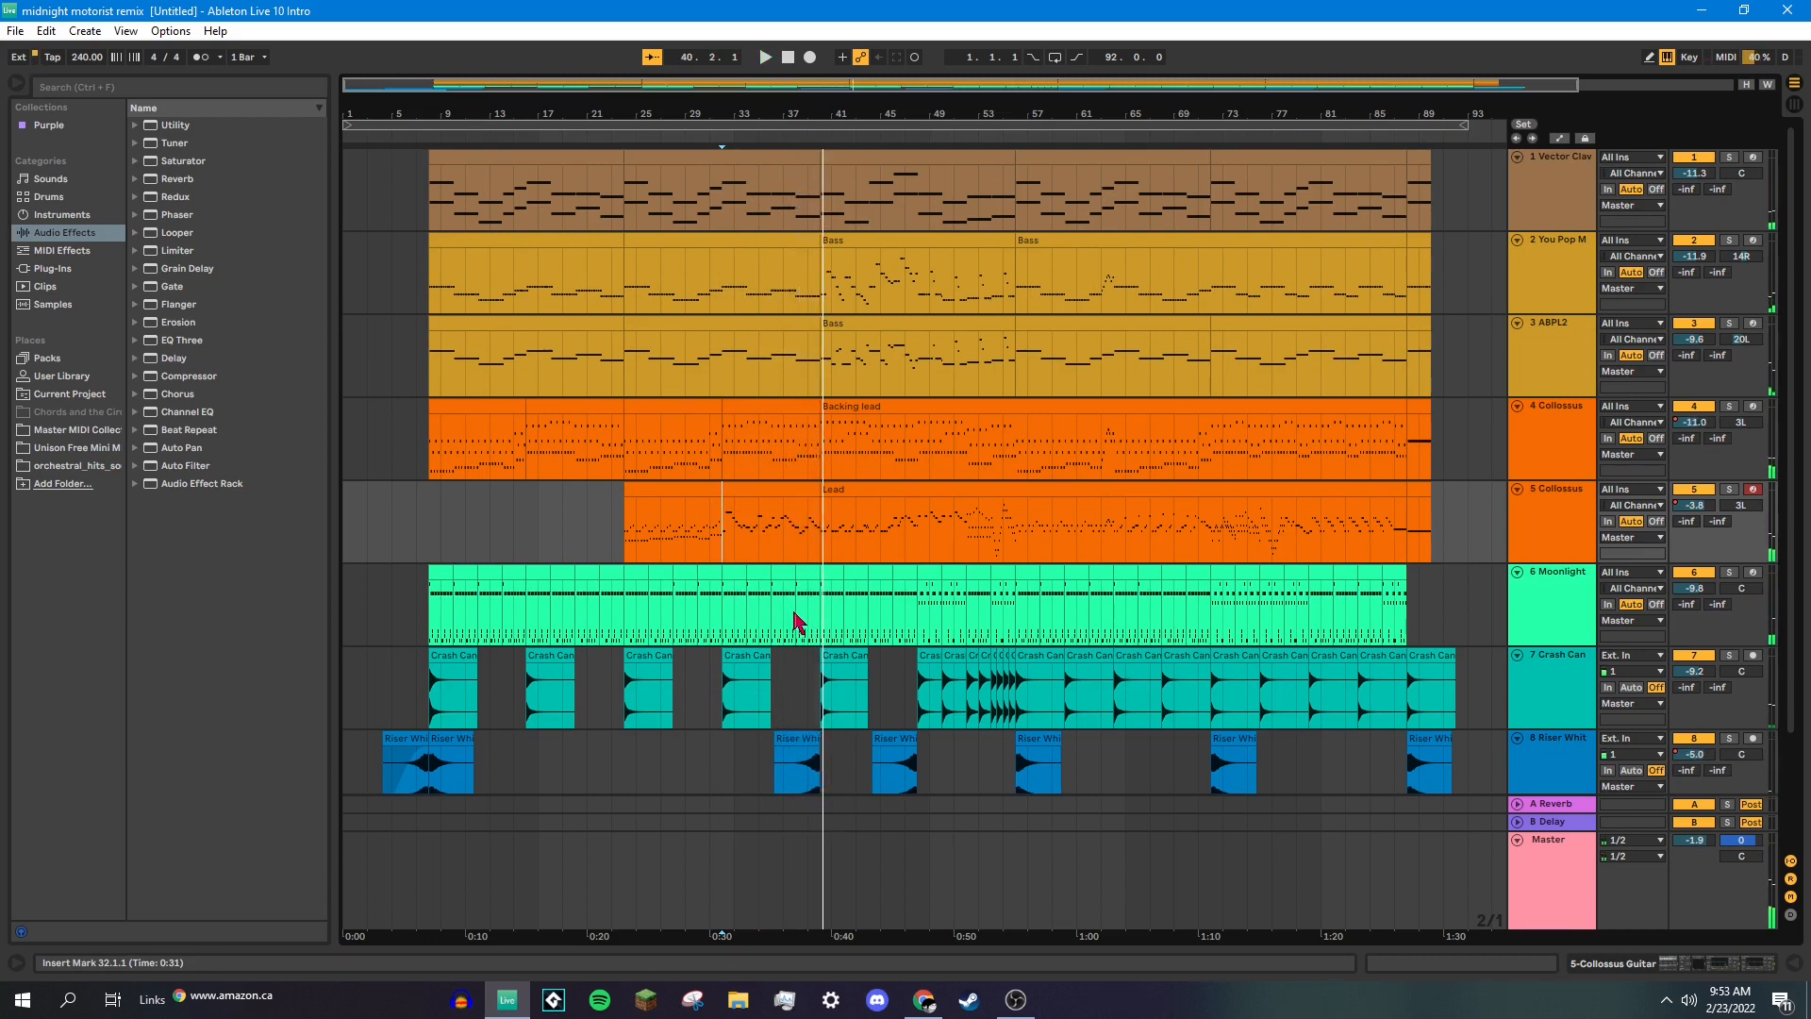
# Set the start at bar 51 on the Lead track, play all tracks to about bar 61, and stop.
pyautogui.click(956, 535)
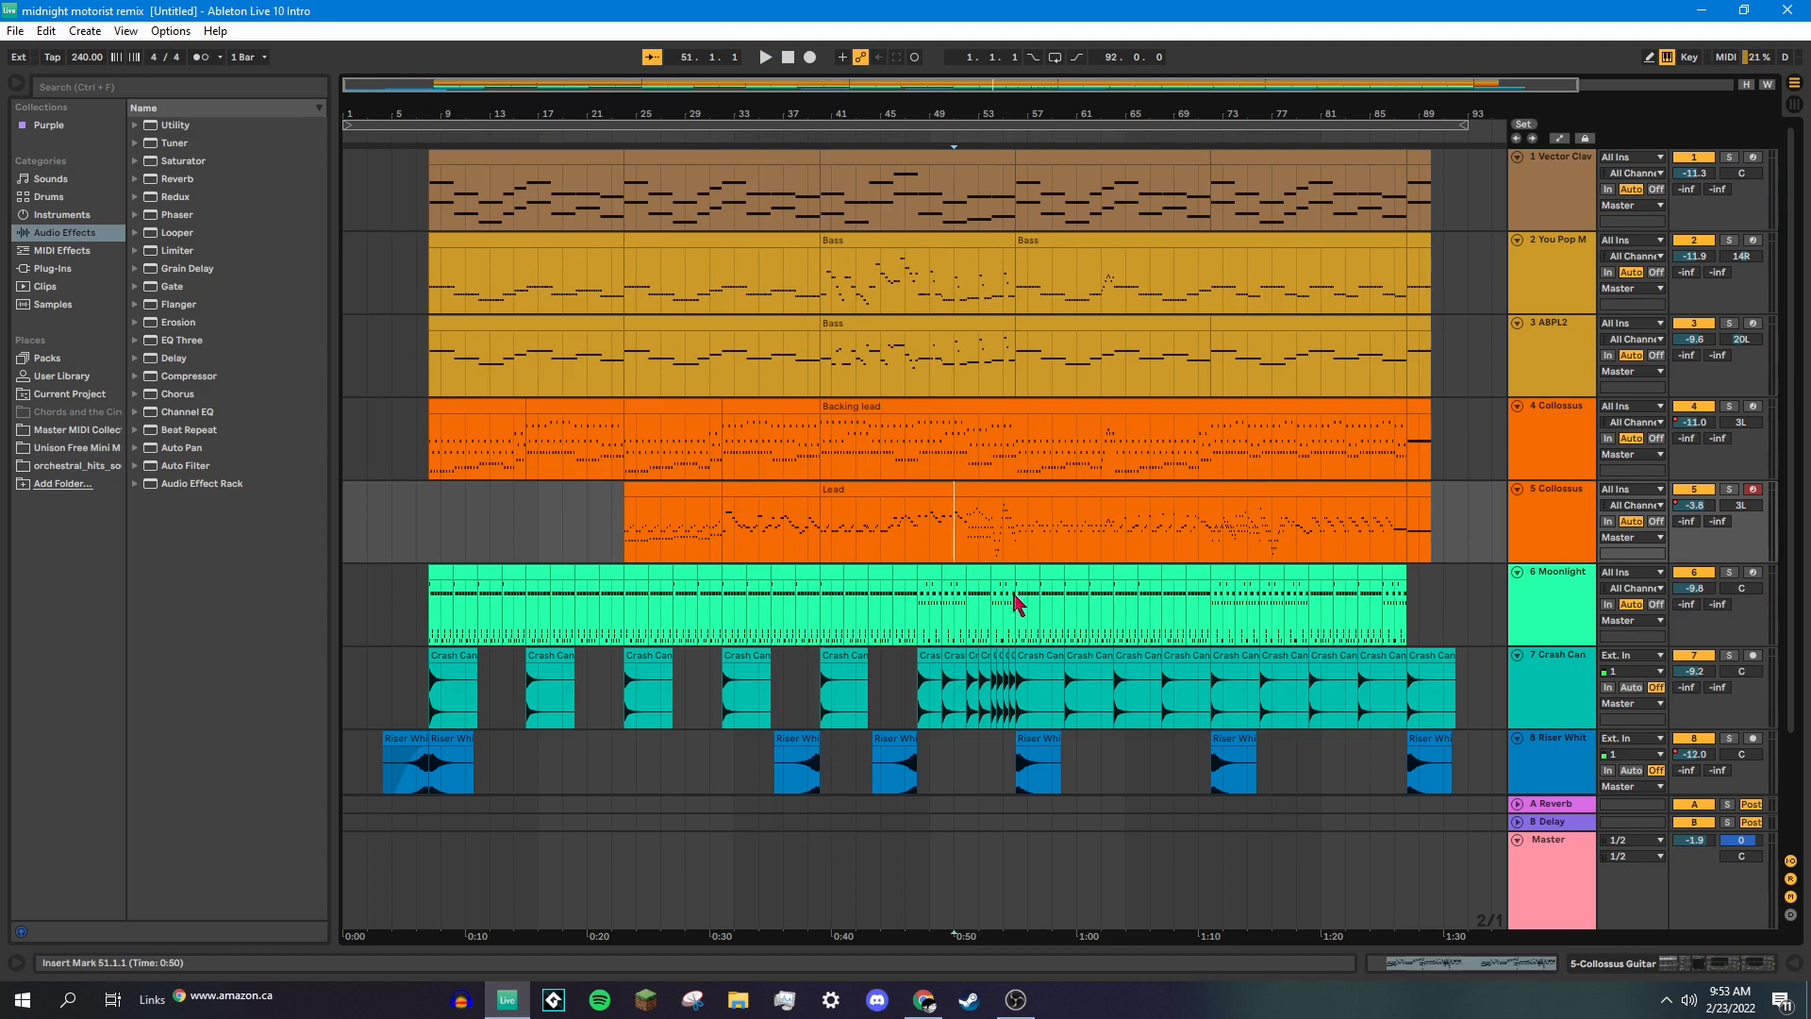
pyautogui.press('space')
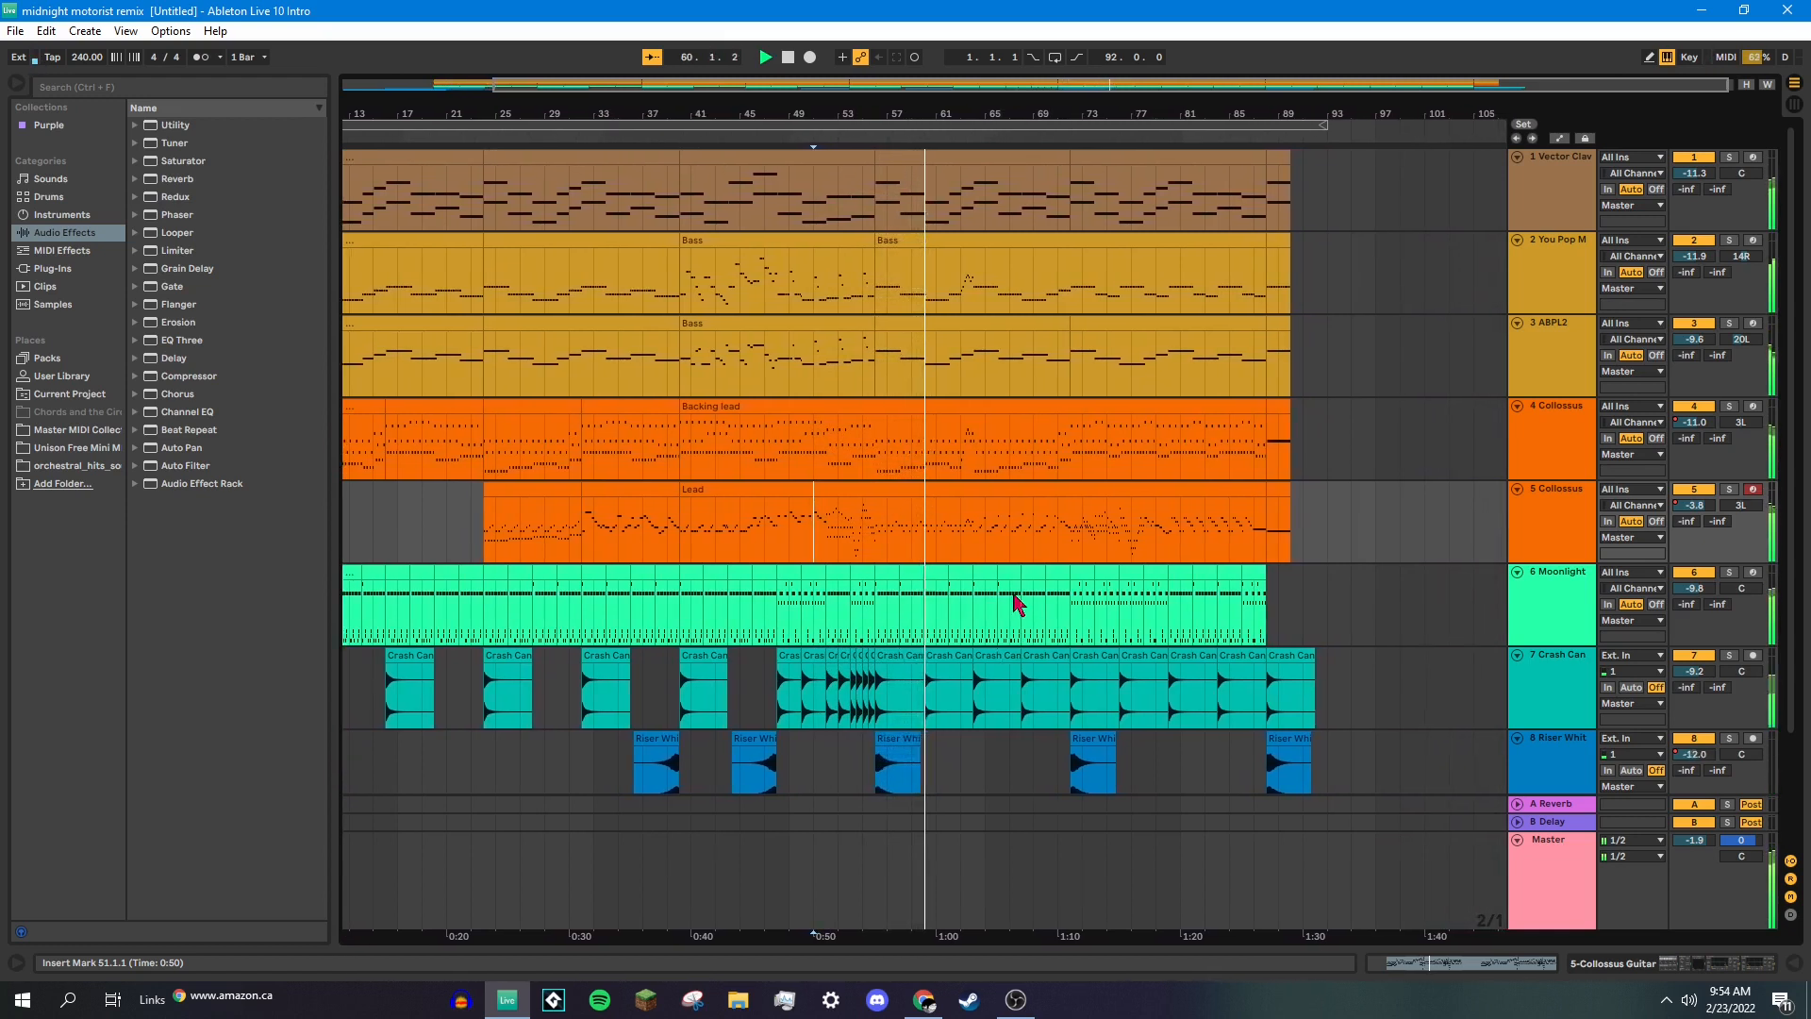
pyautogui.press('space')
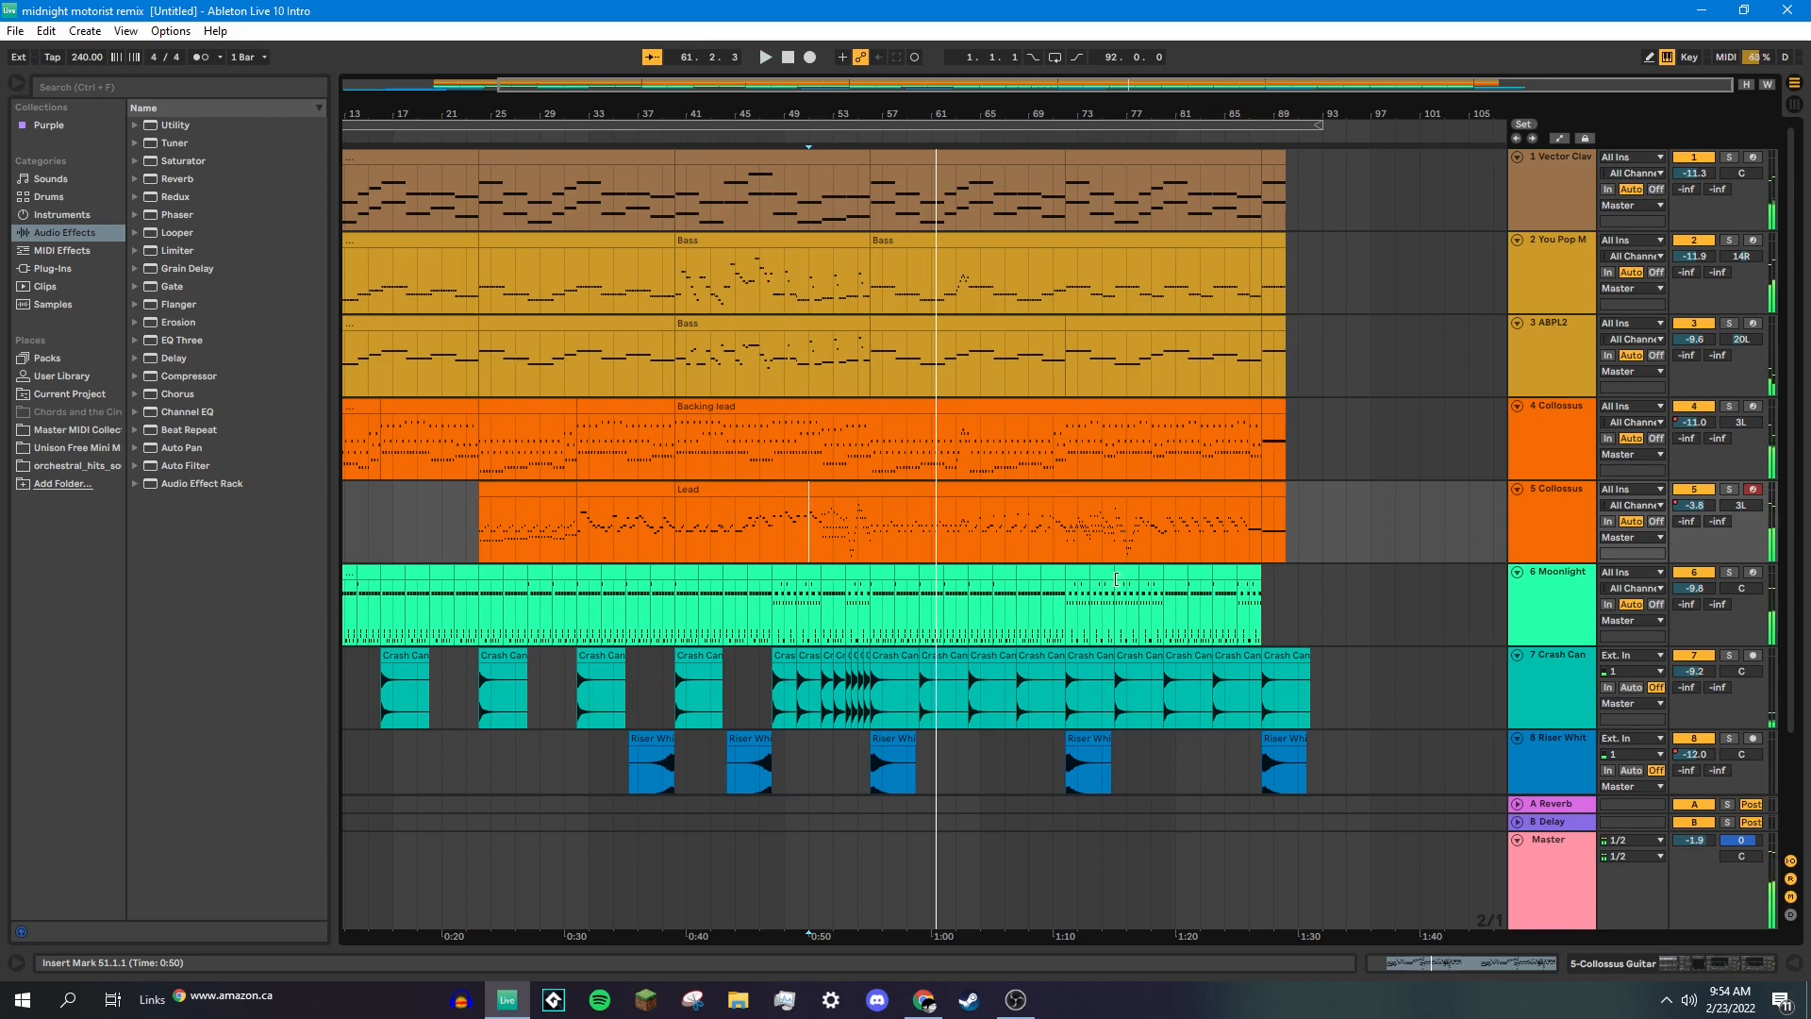
# Set the start at bar 72 on the Moonlight drum track, play to about bar 80, and stop.
pyautogui.click(1063, 556)
pyautogui.click(1070, 603)
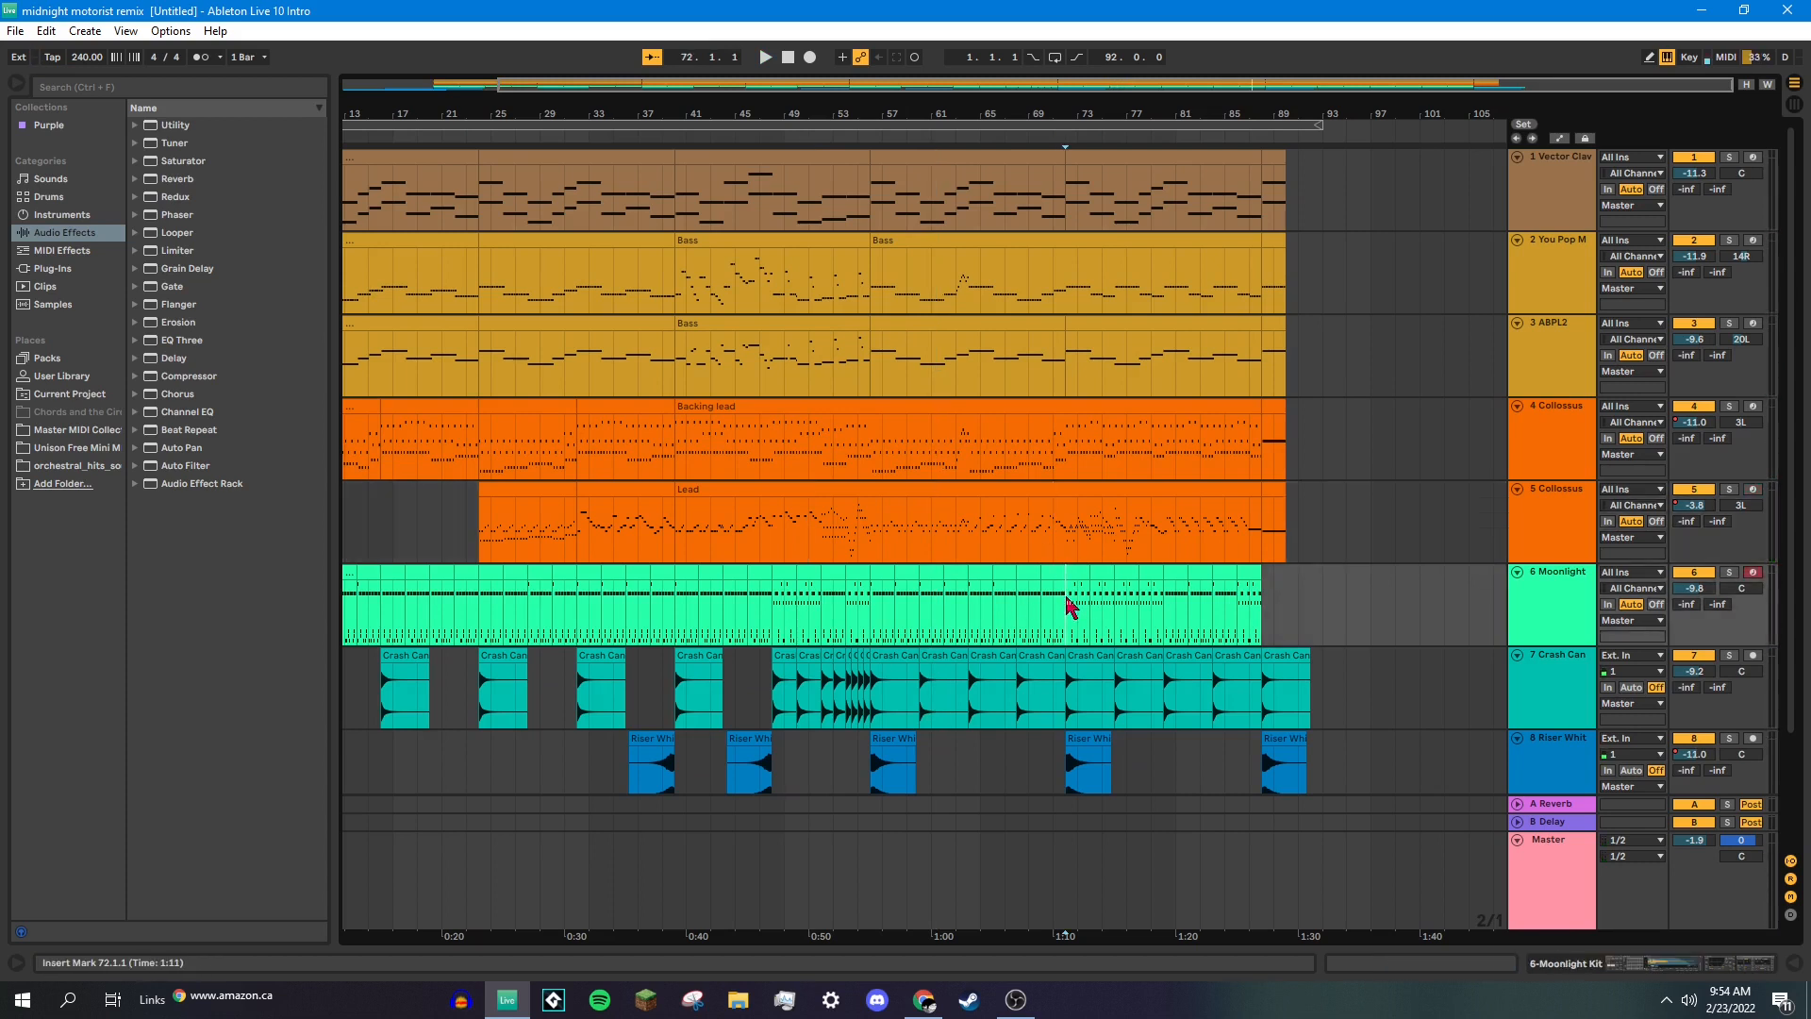
pyautogui.press('space')
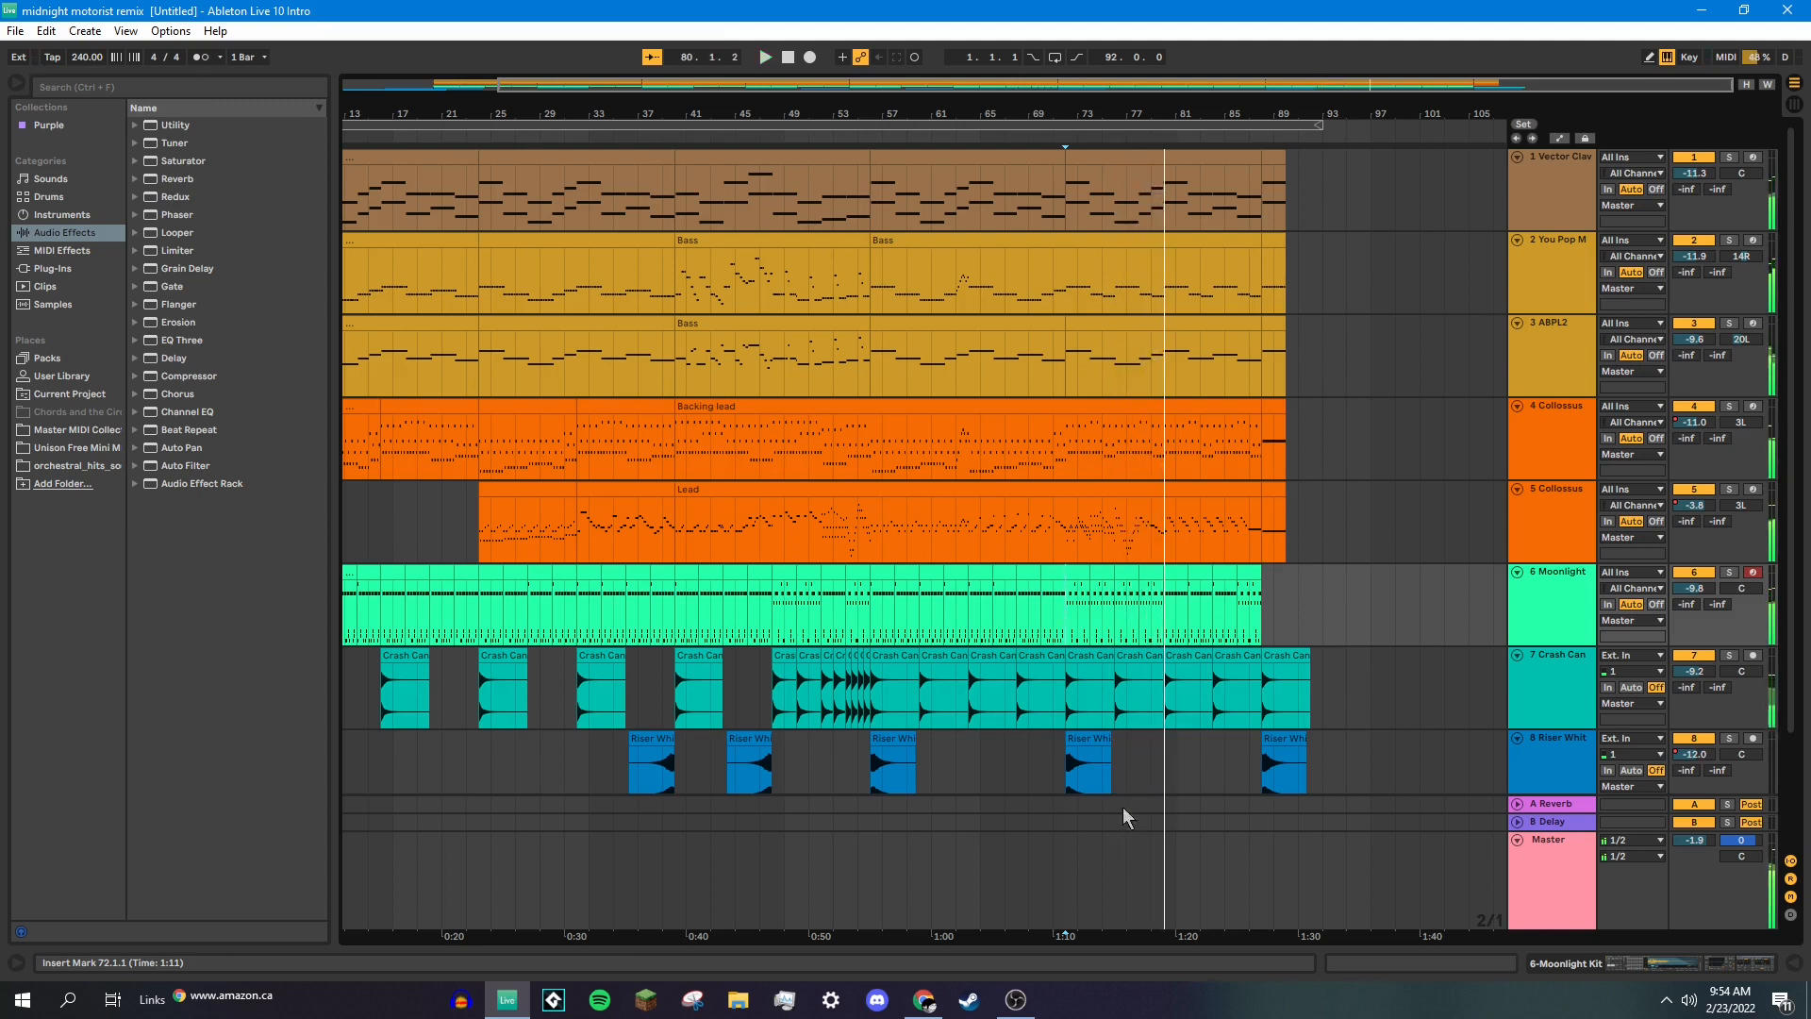
pyautogui.scroll(-2, 1289, 522)
pyautogui.scroll(-1, 1288, 523)
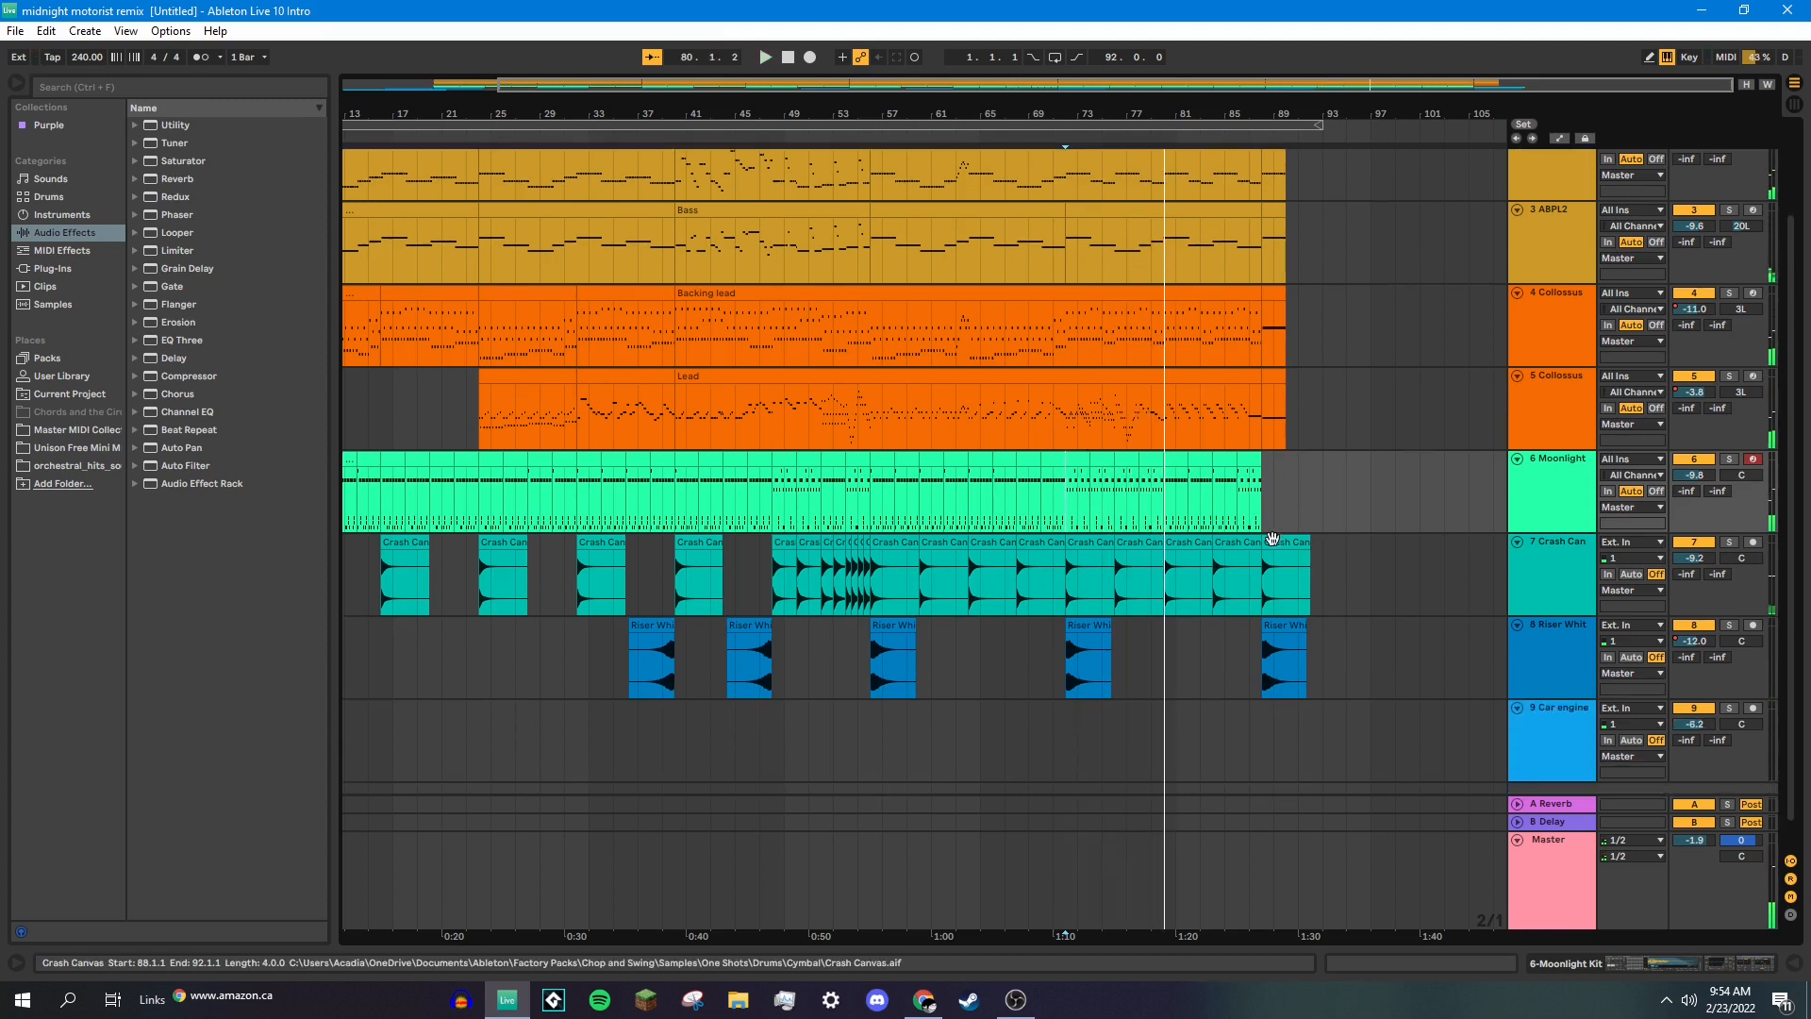
# Solo the Lead track, play its ending from bar 85, stop the playback, and remove the solo.
pyautogui.click(1232, 436)
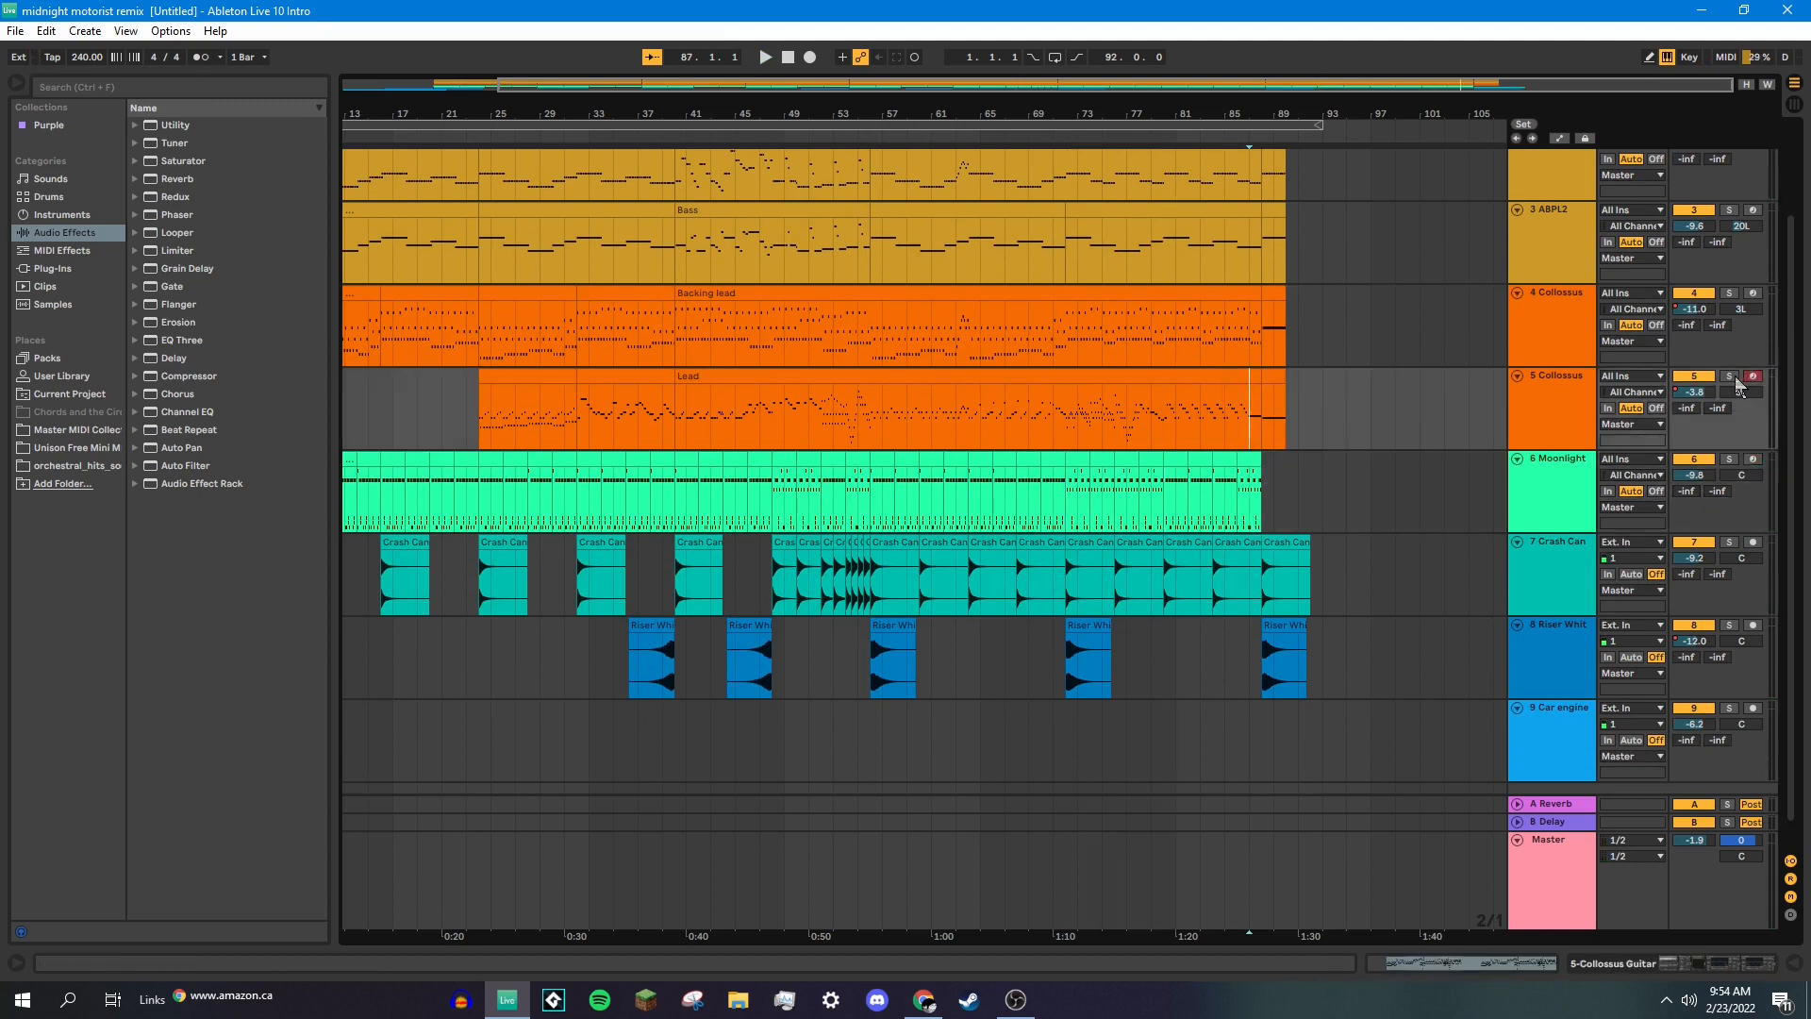
pyautogui.click(1729, 376)
pyautogui.click(1225, 426)
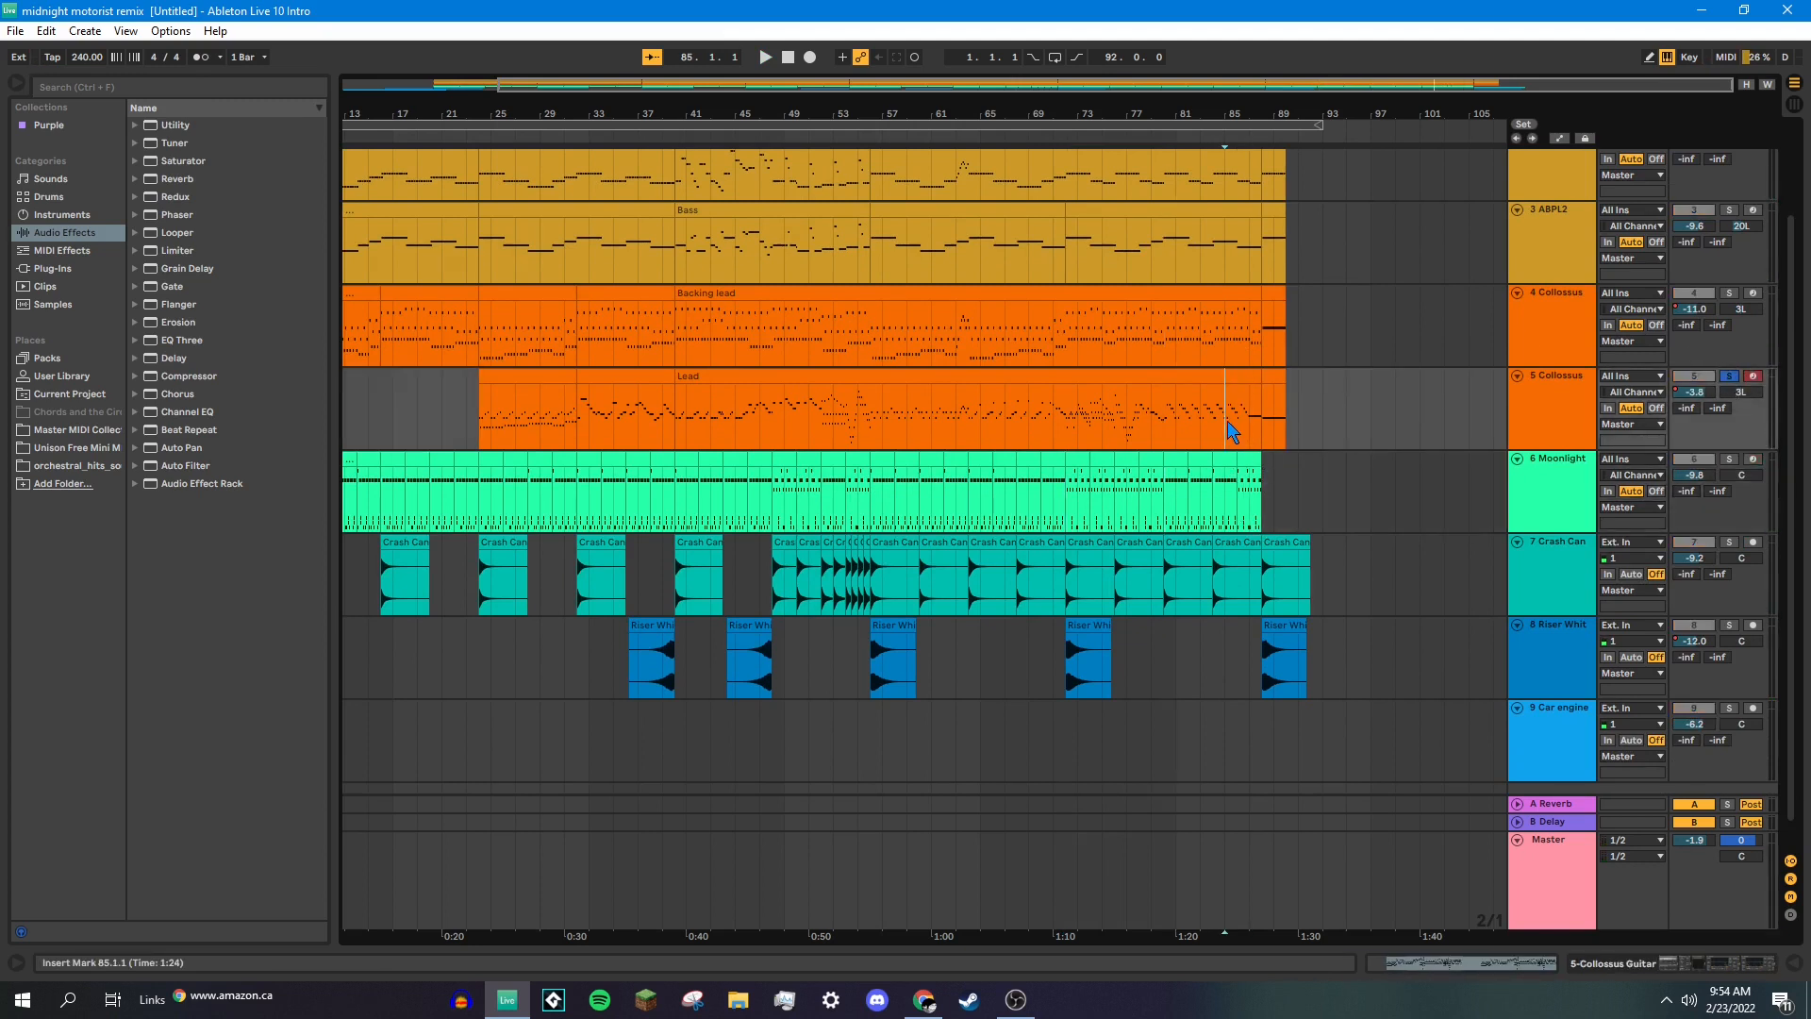
pyautogui.press('space')
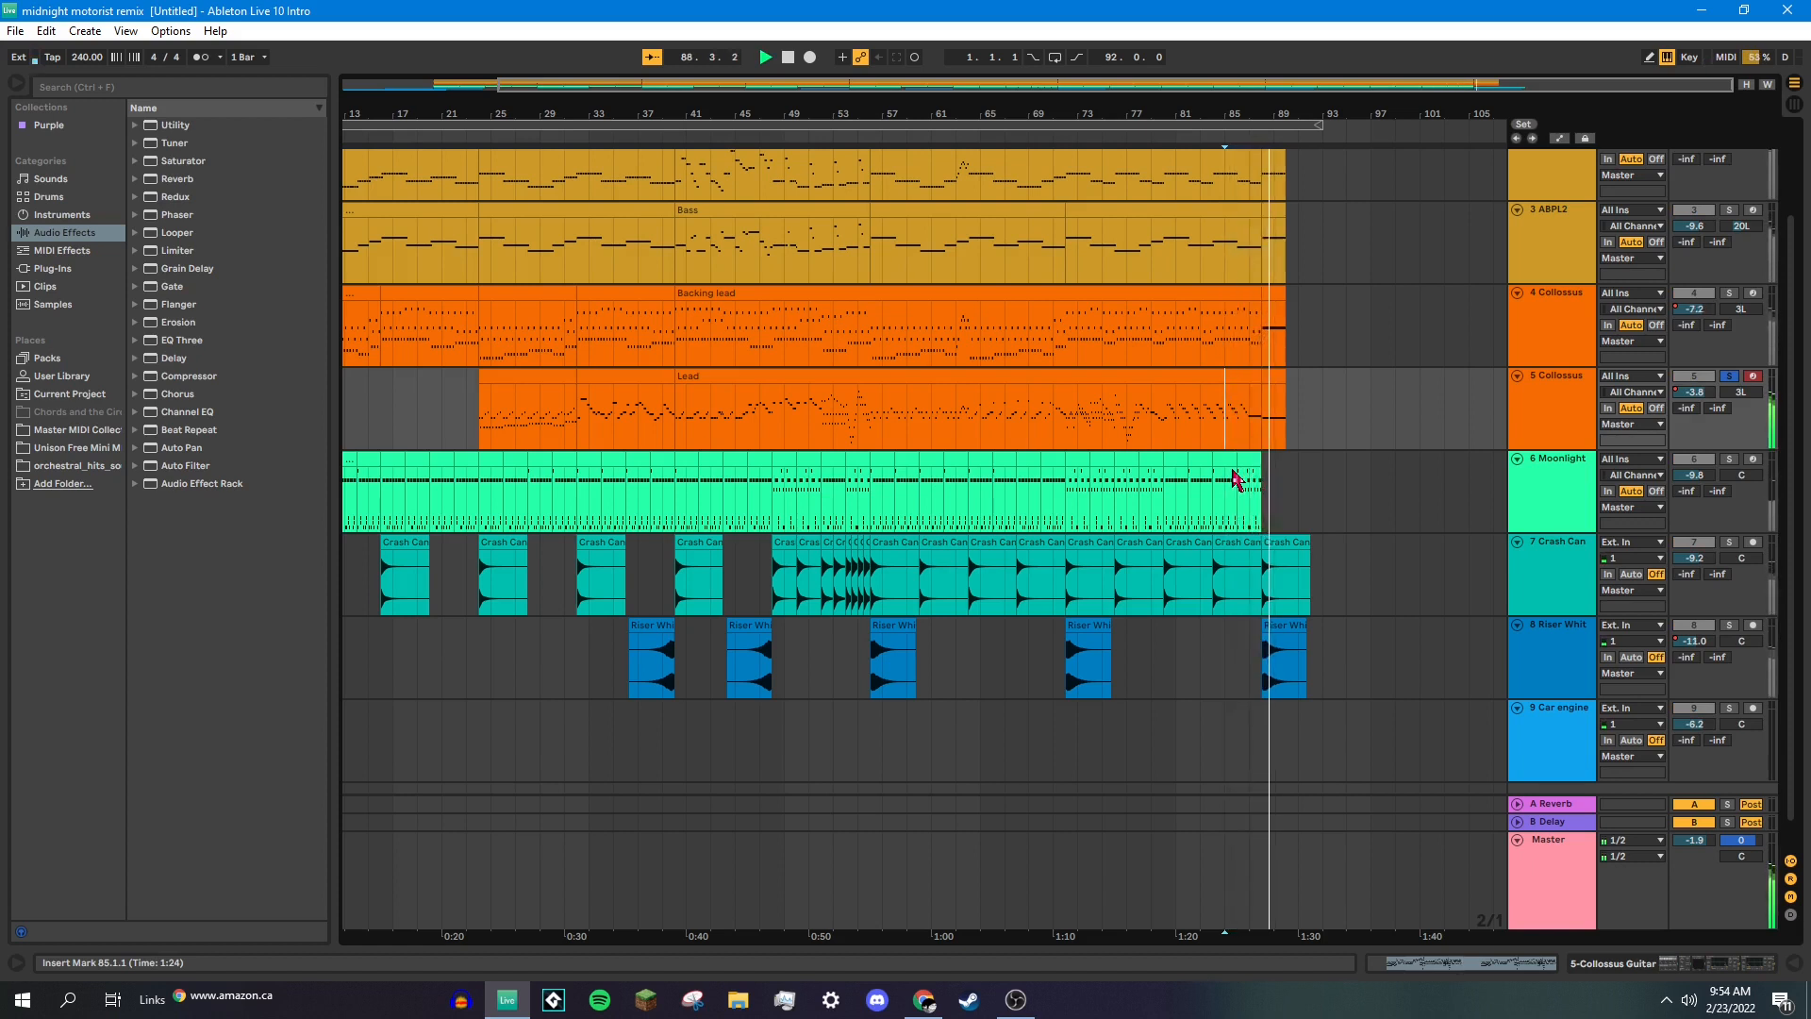
pyautogui.press('space')
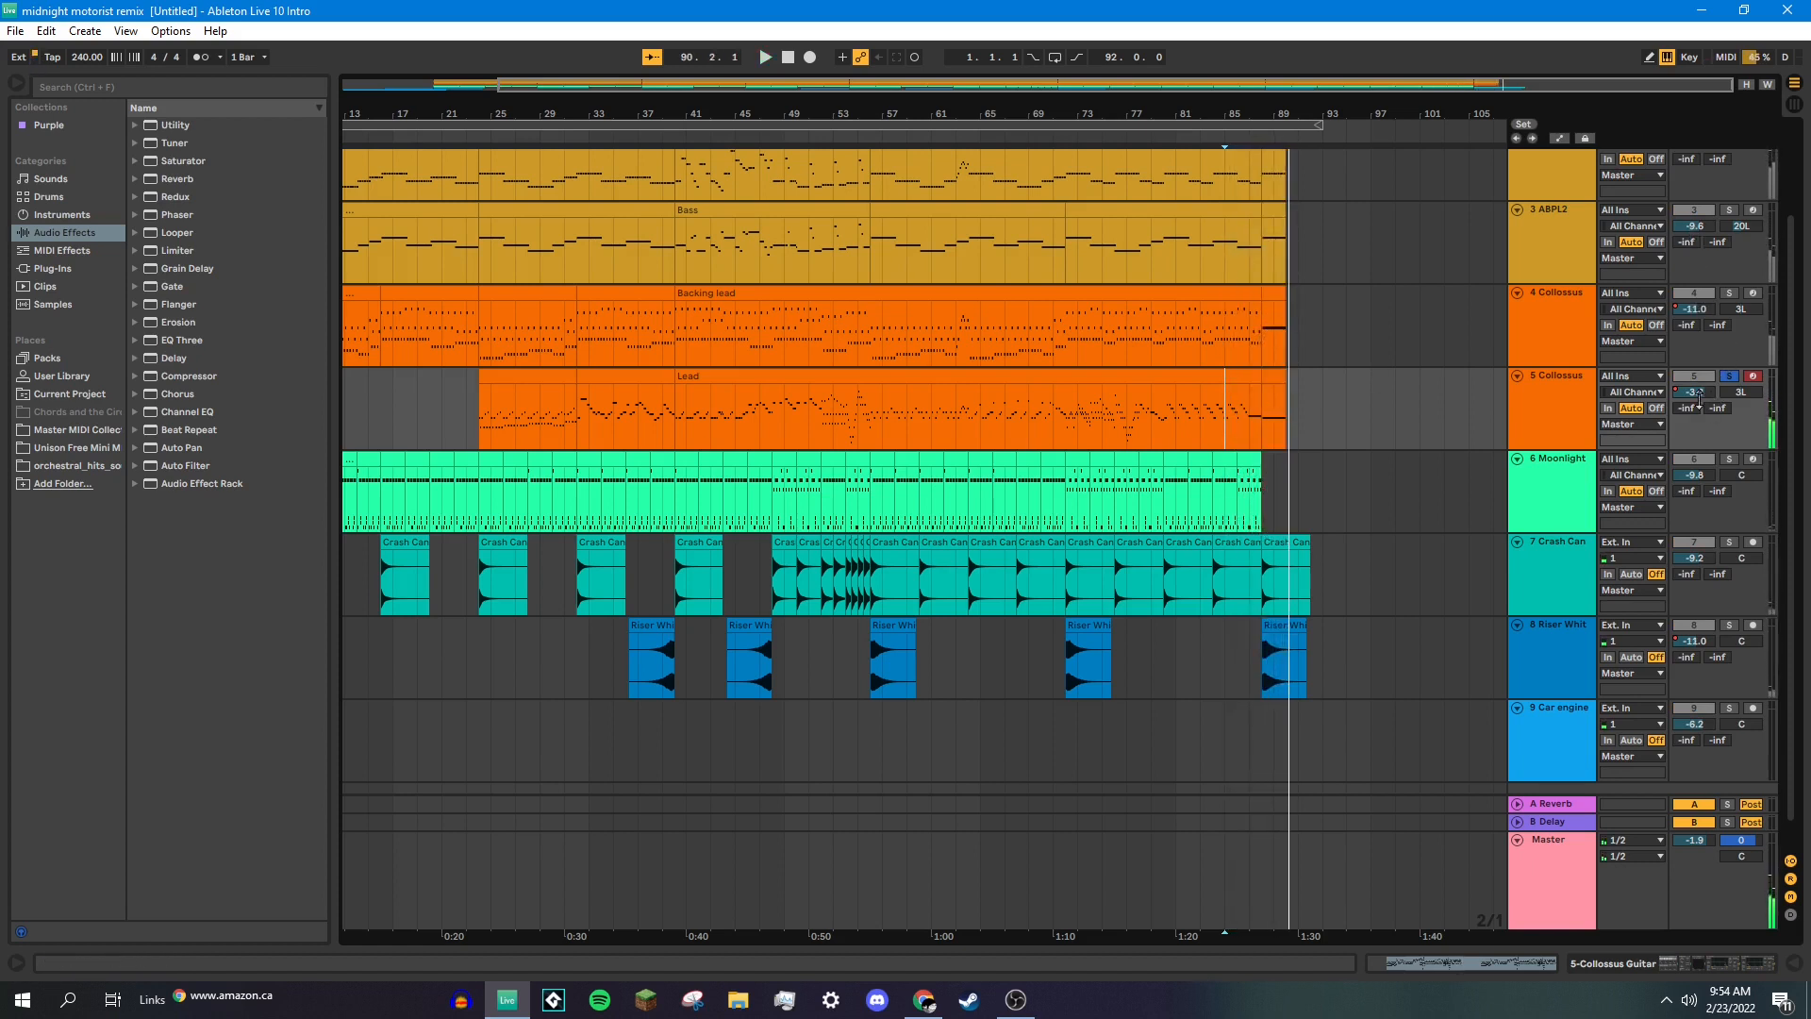
pyautogui.scroll(3, 1267, 193)
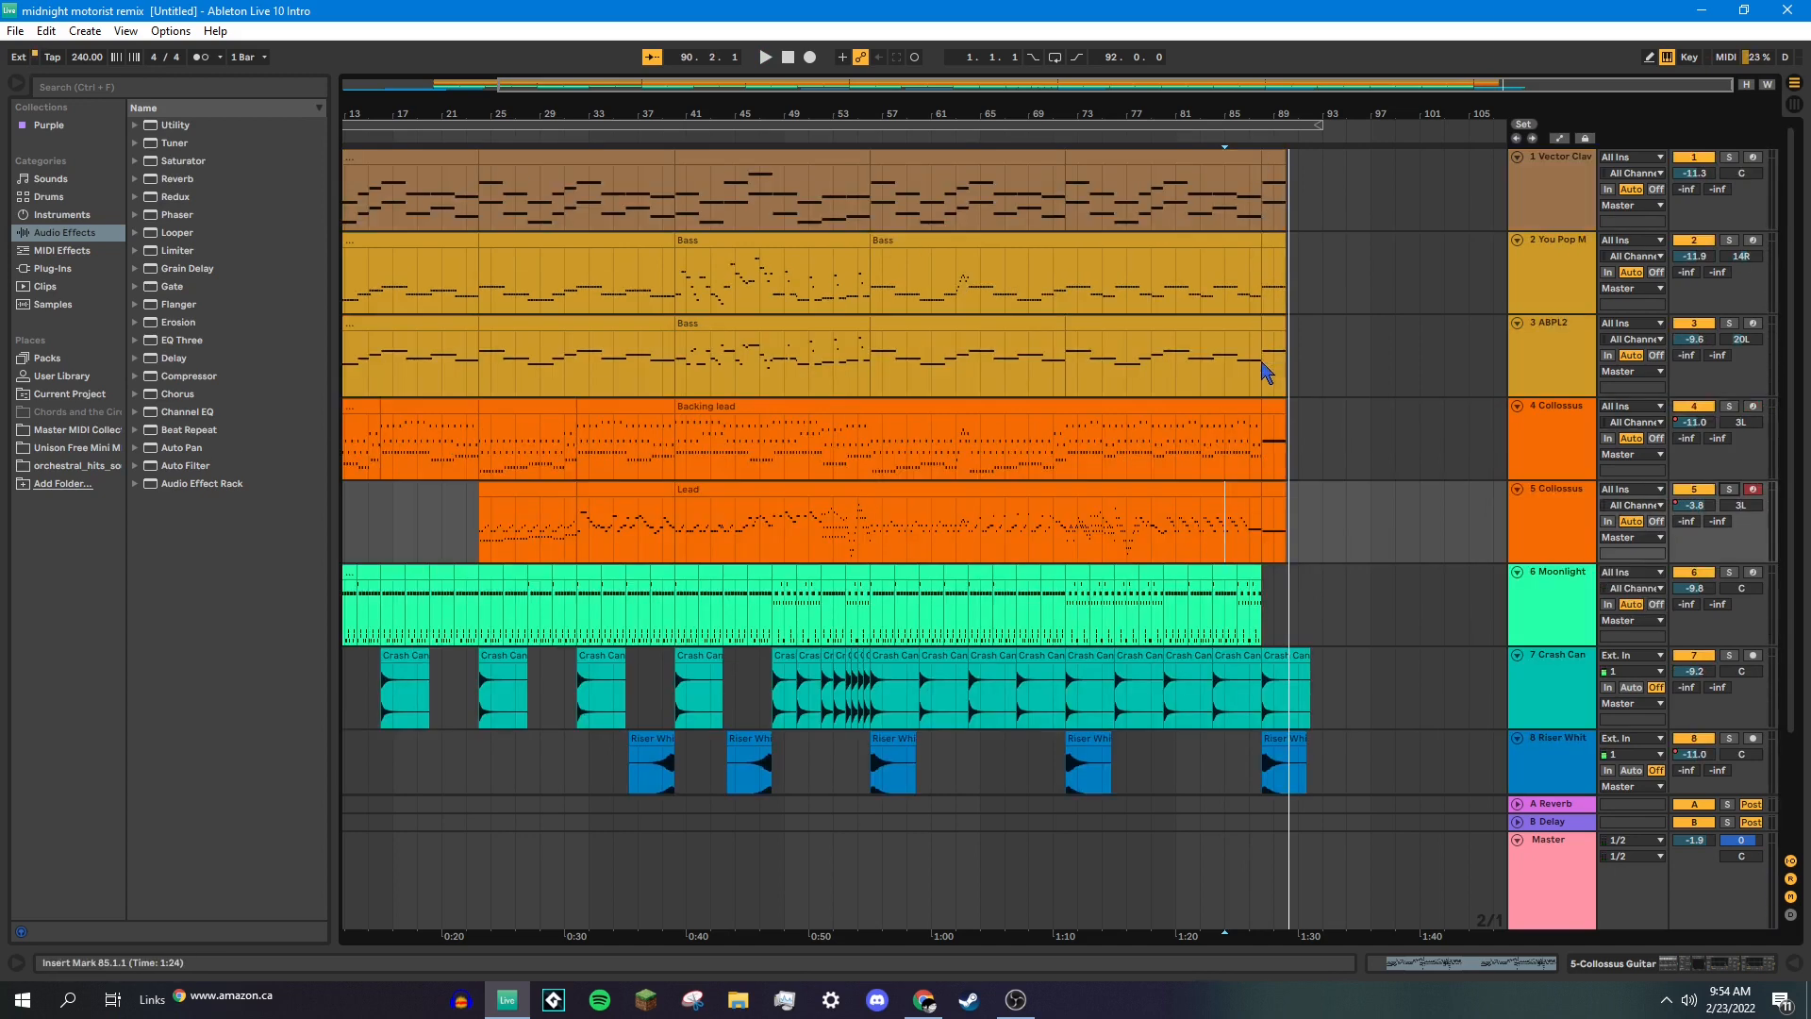
# Play the ending of the full arrangement from bar 83 on the Backing lead track, and stop the playback.
pyautogui.click(1209, 473)
pyautogui.press('space')
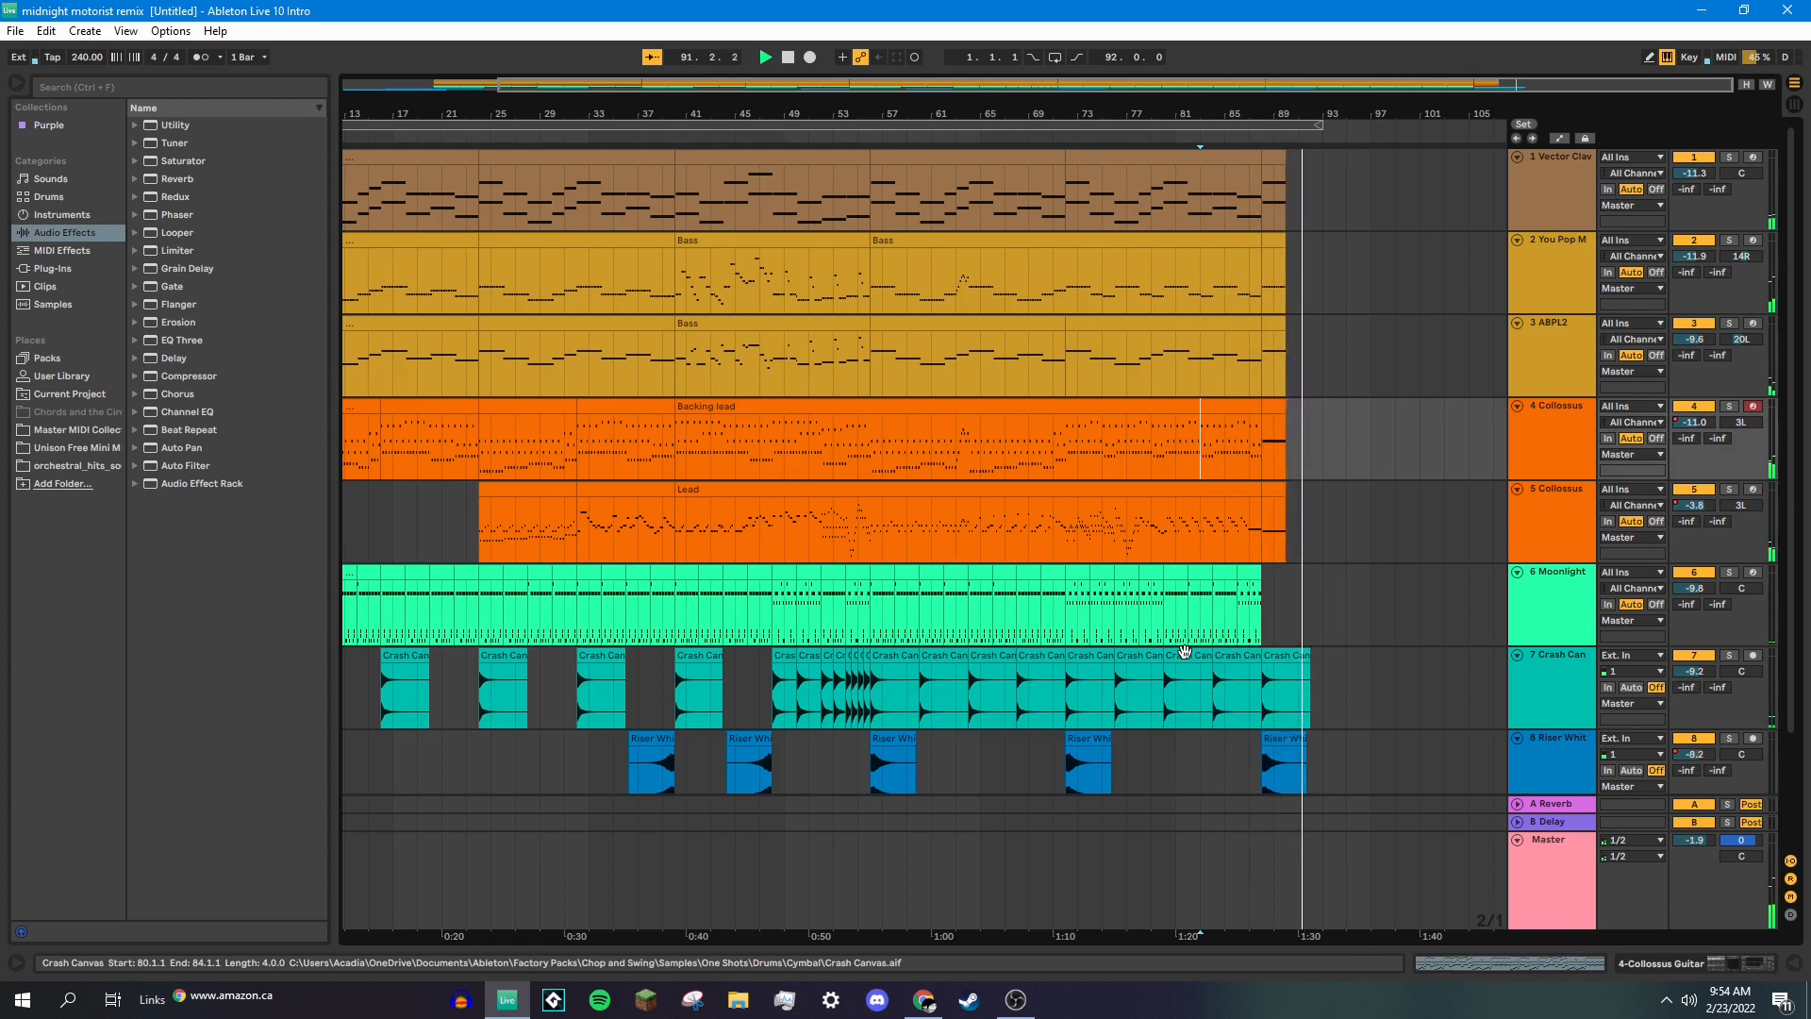
pyautogui.press('space')
pyautogui.hotkey('ctrl', 't')
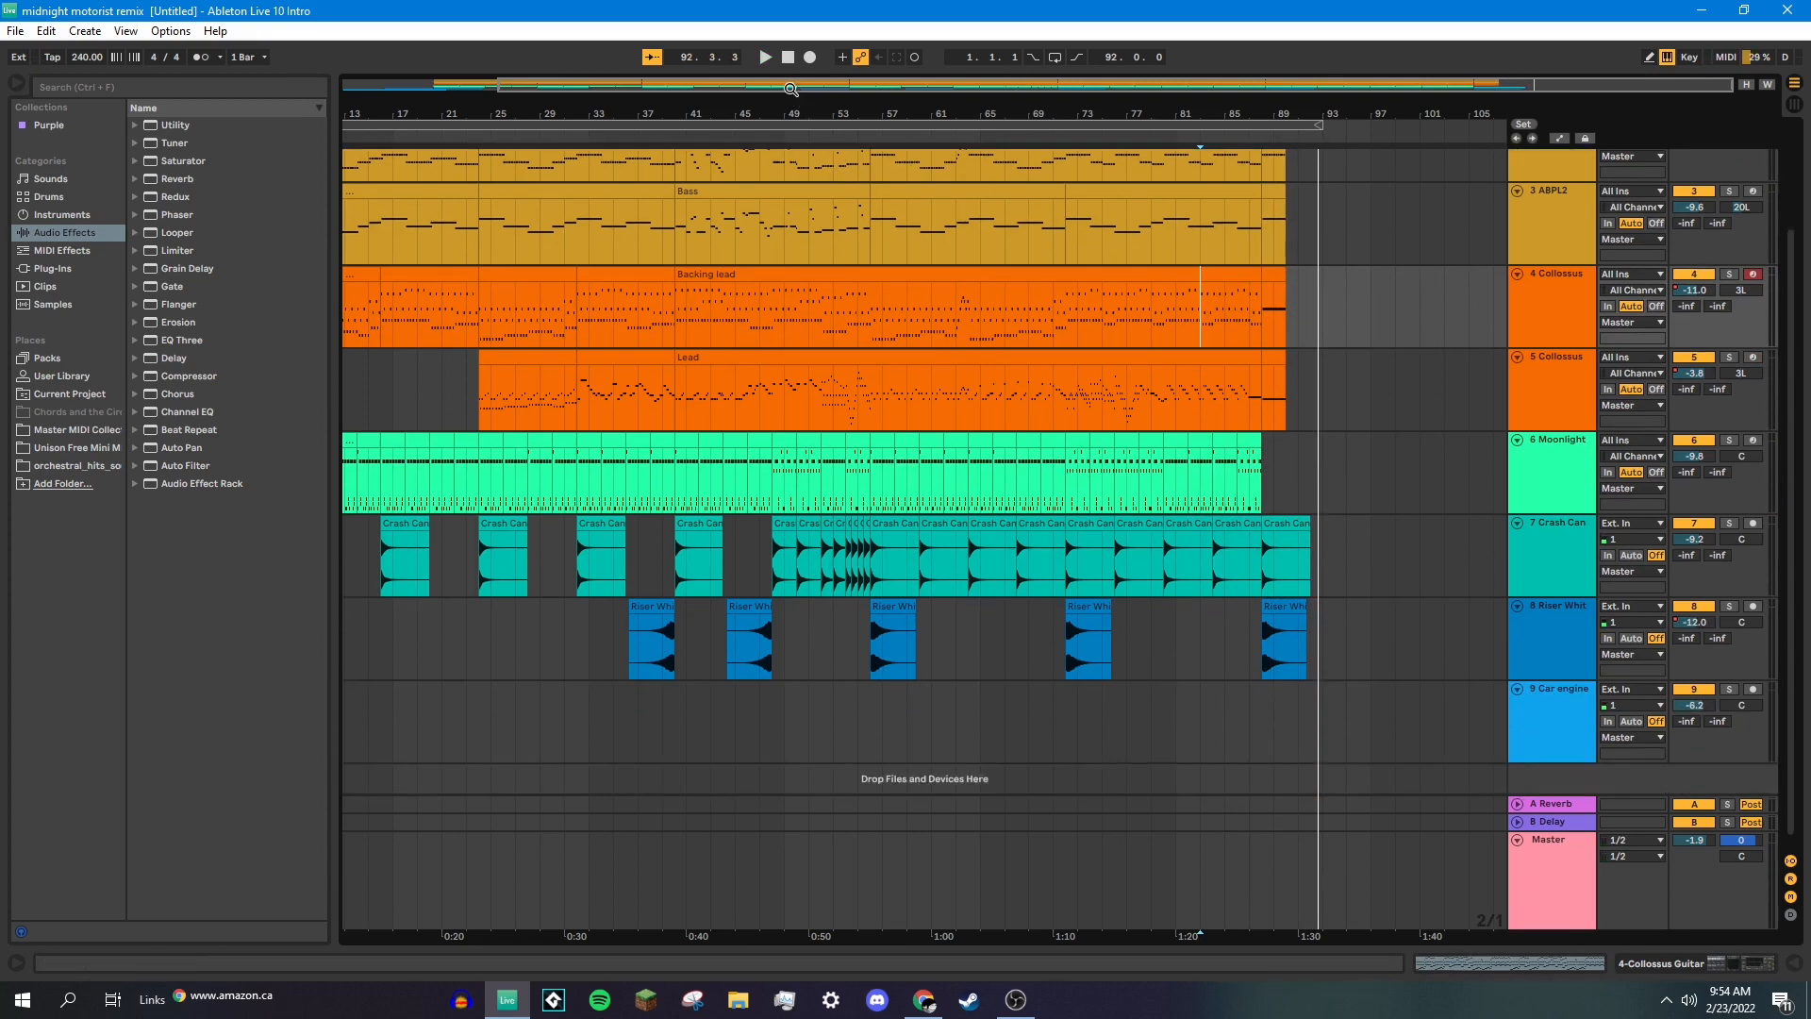
# Place the start at bar 8 on the ABPL2 bass track, with the whole arrangement in view.
pyautogui.moveTo(791, 88); pyautogui.dragTo(754, 106)
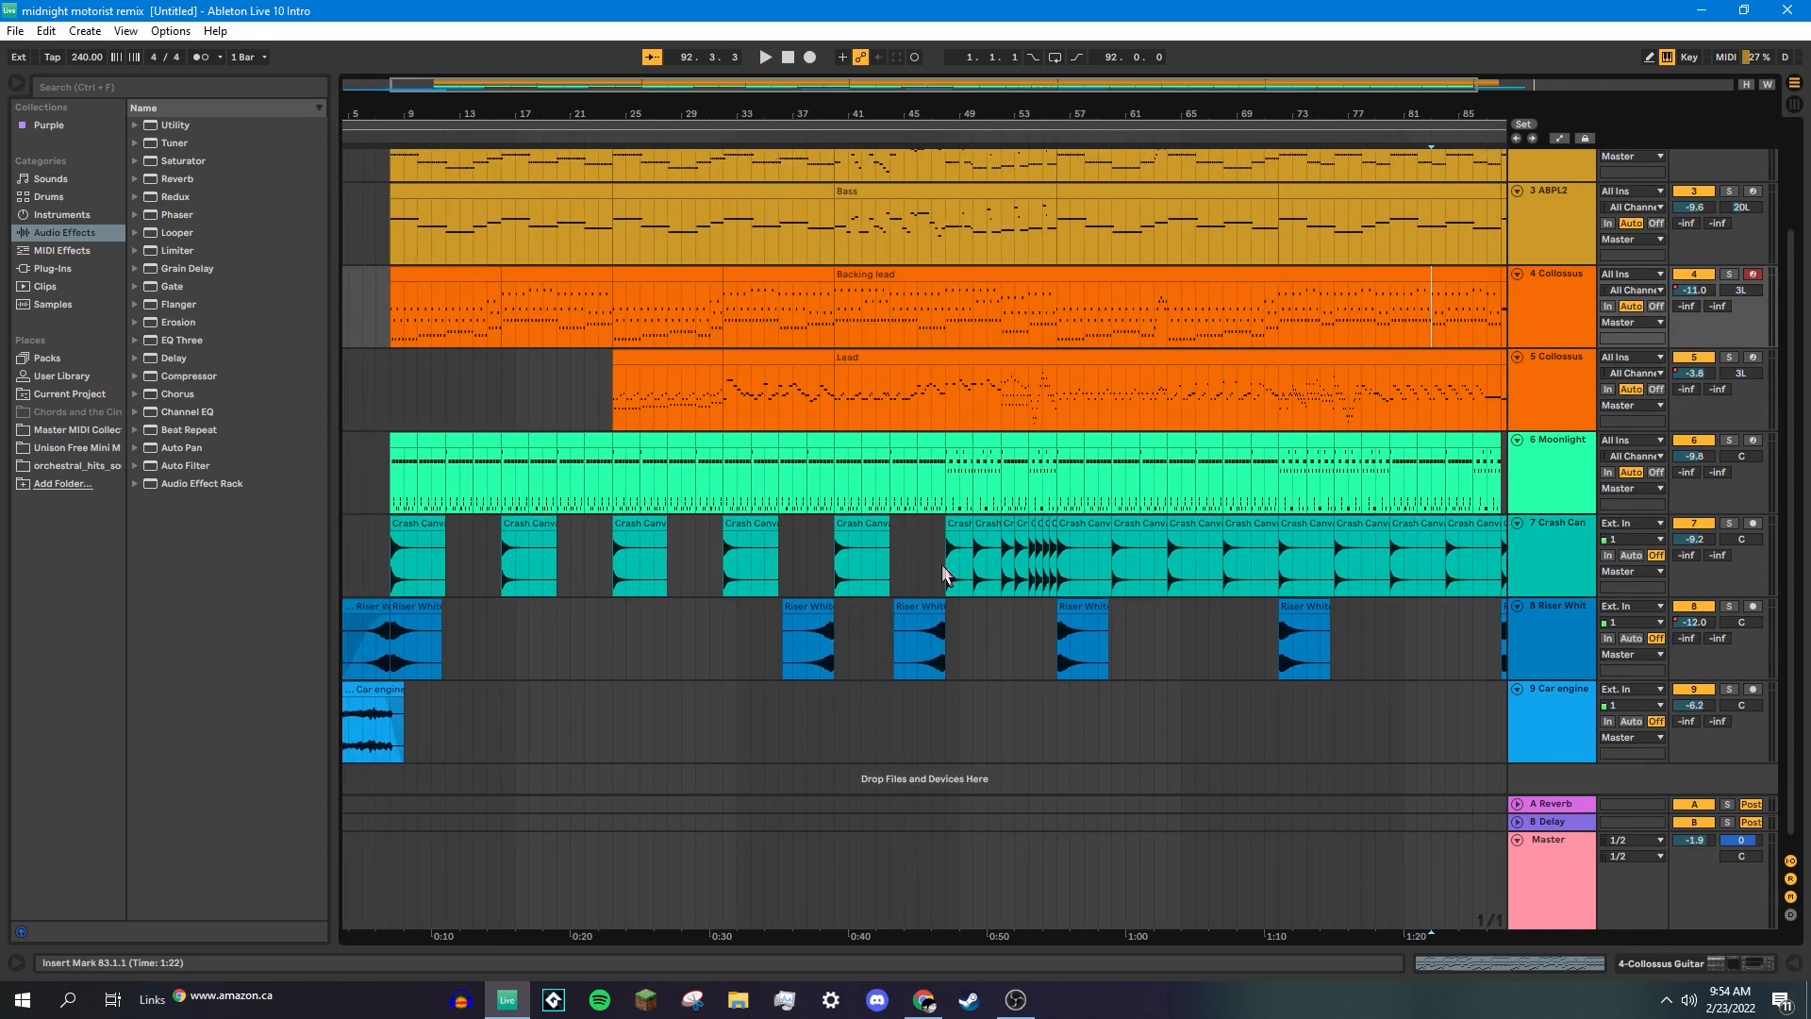
pyautogui.scroll(3, 928, 660)
pyautogui.scroll(-2, 545, 305)
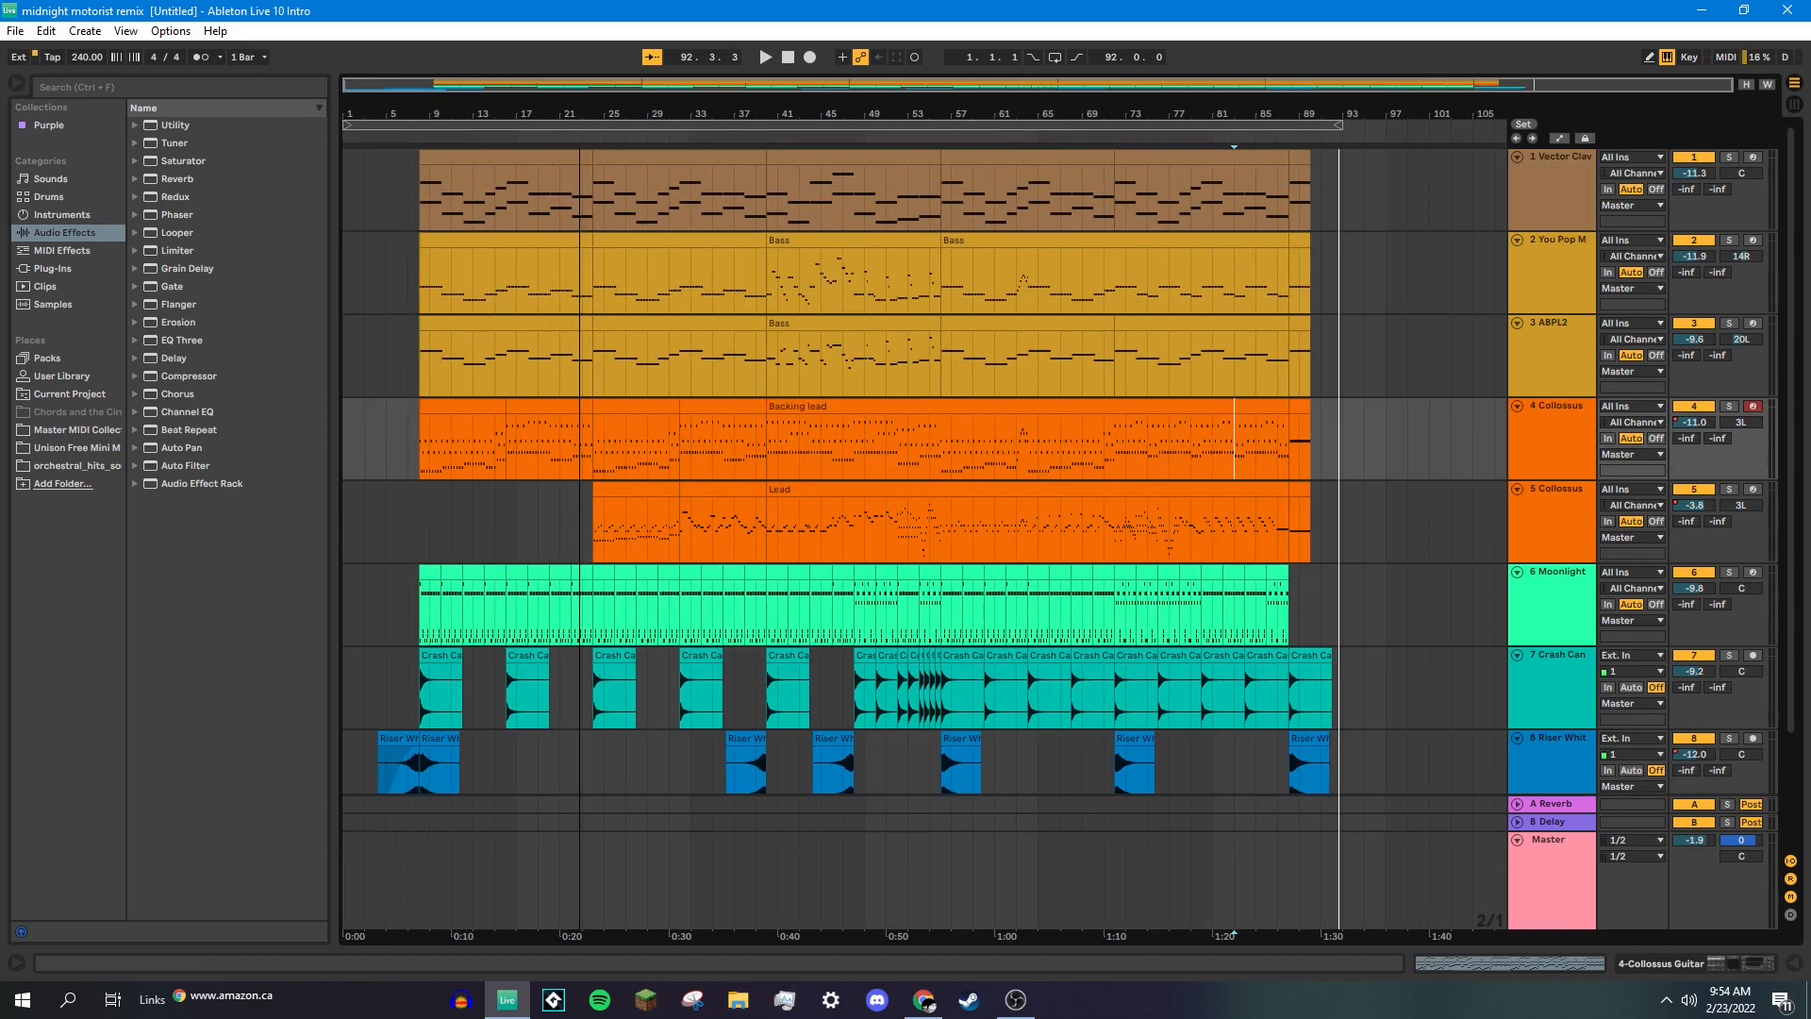
pyautogui.click(420, 381)
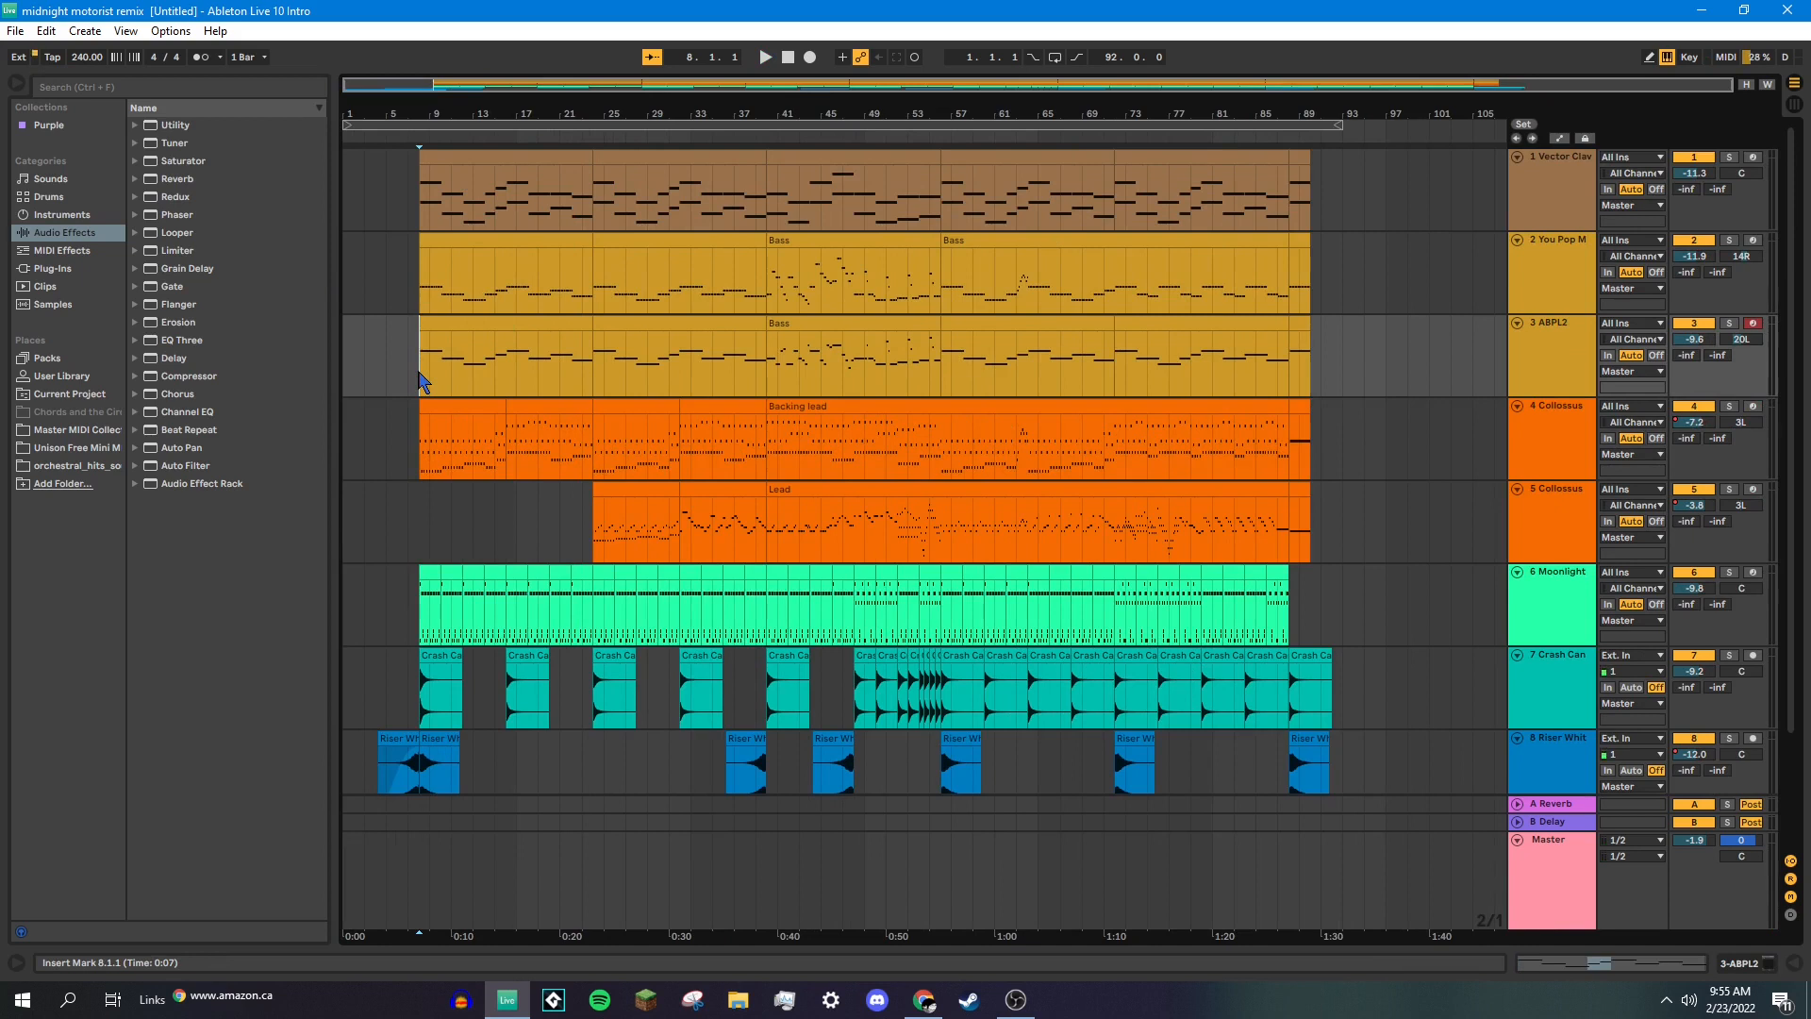